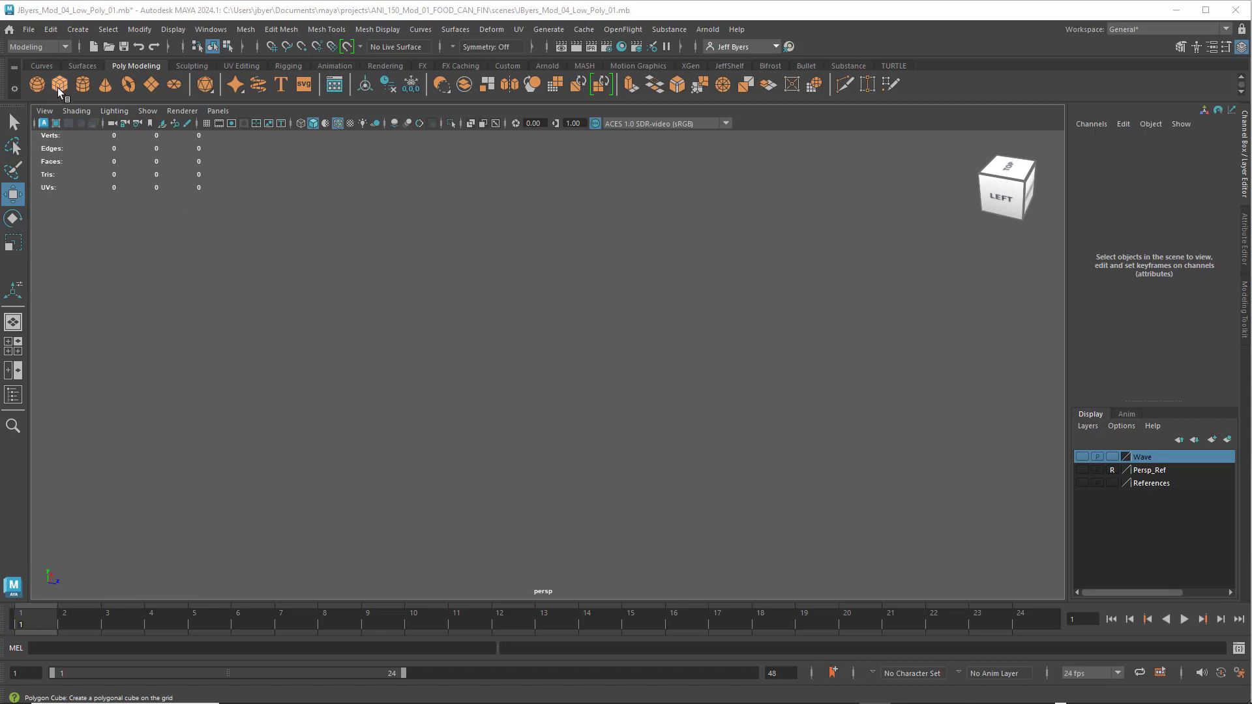
Create a polygon cube and scale it up uniformly to about 20.7.
click(60, 84)
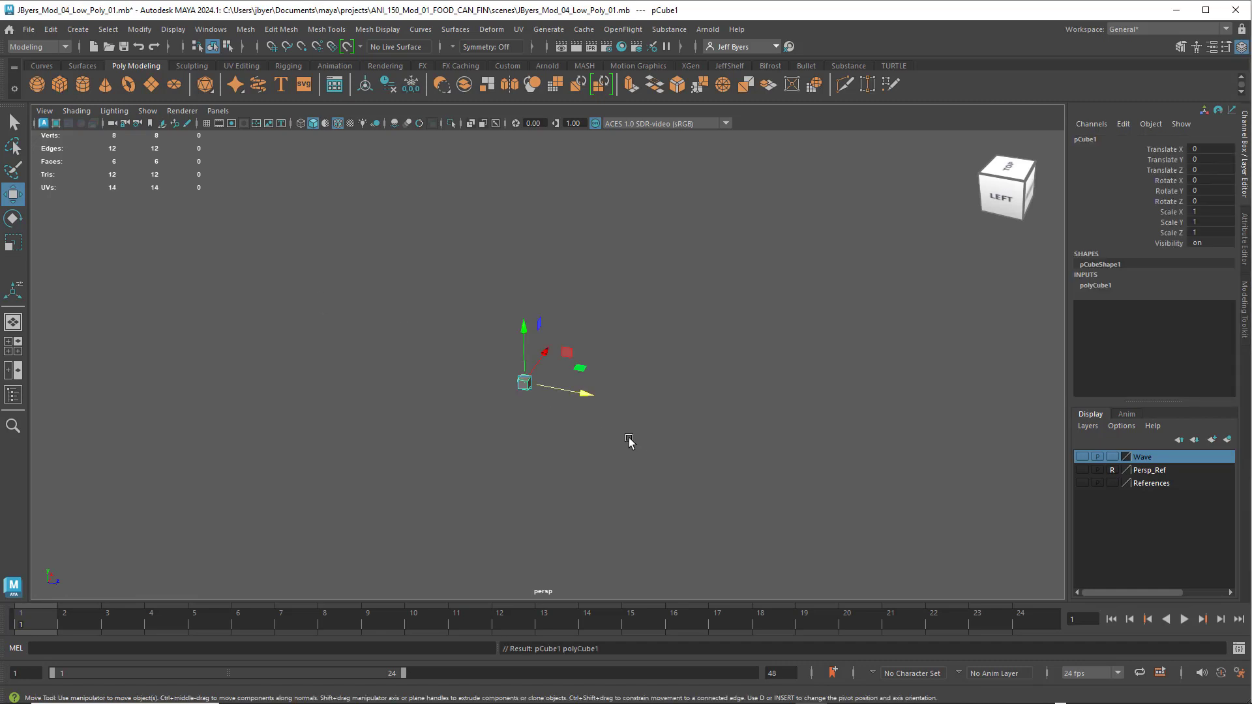
key(r)
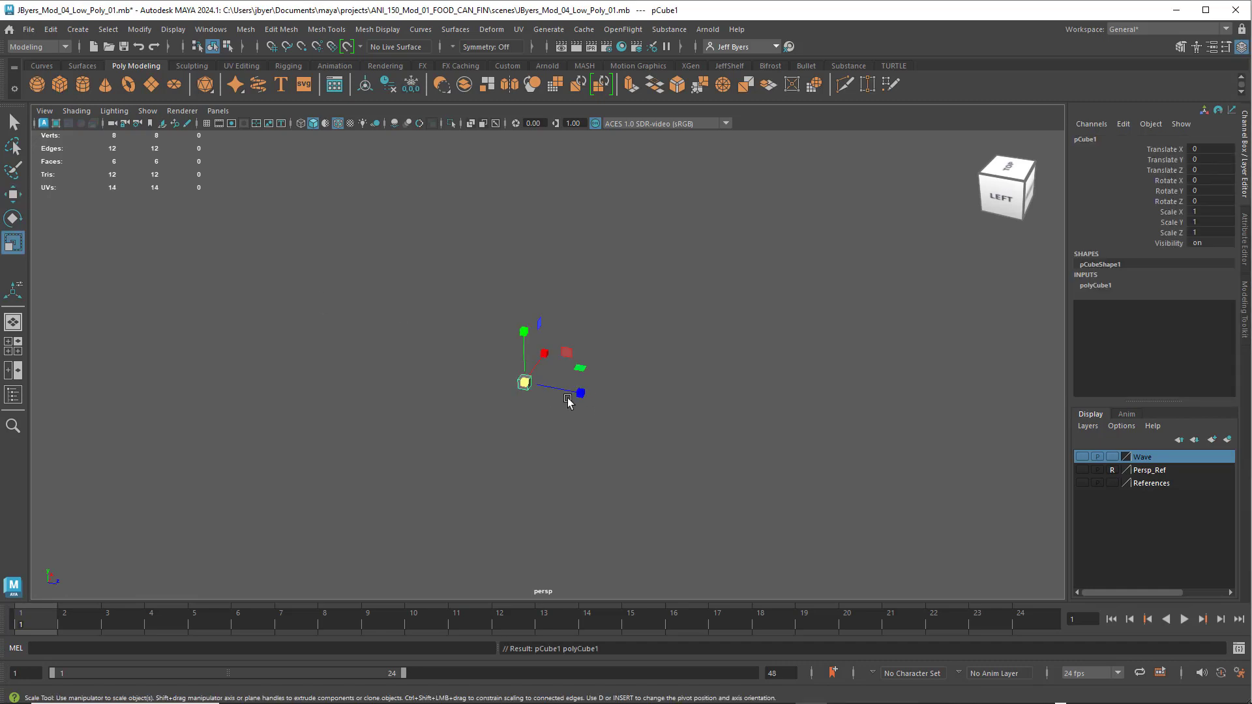
drag(524, 383, 707, 411)
alt+drag(743, 456, 709, 399)
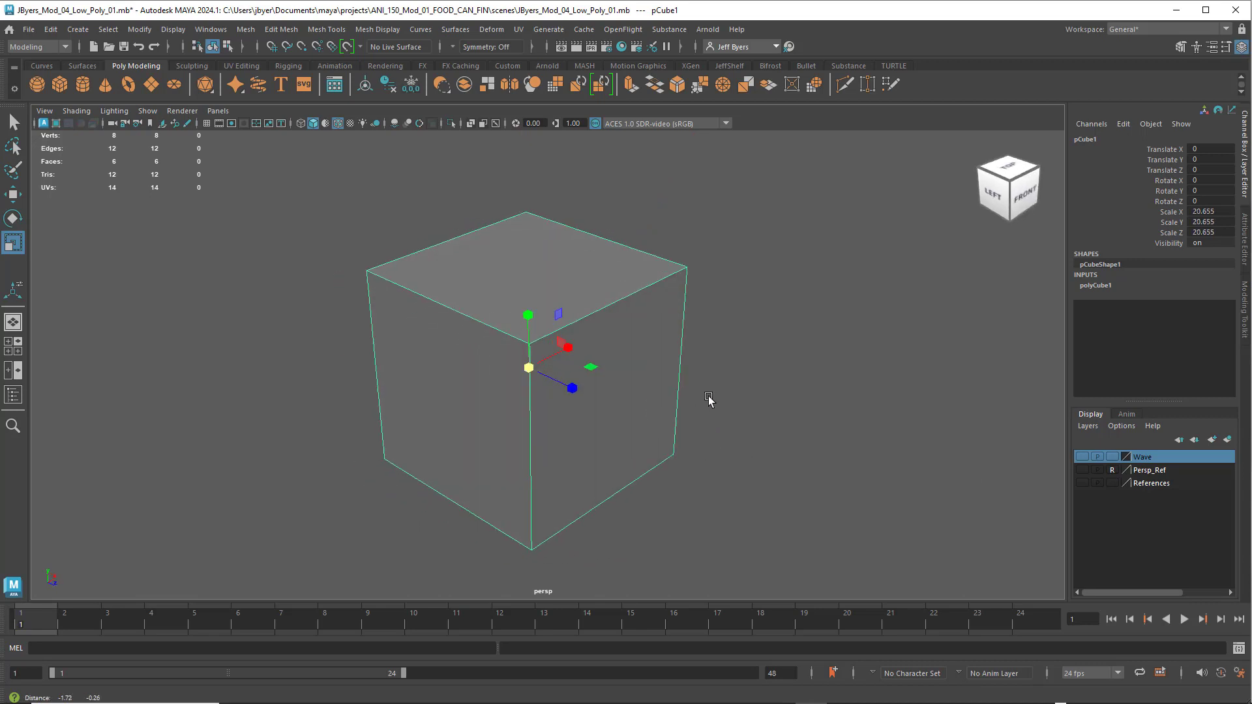
alt+middle_drag(709, 400, 698, 406)
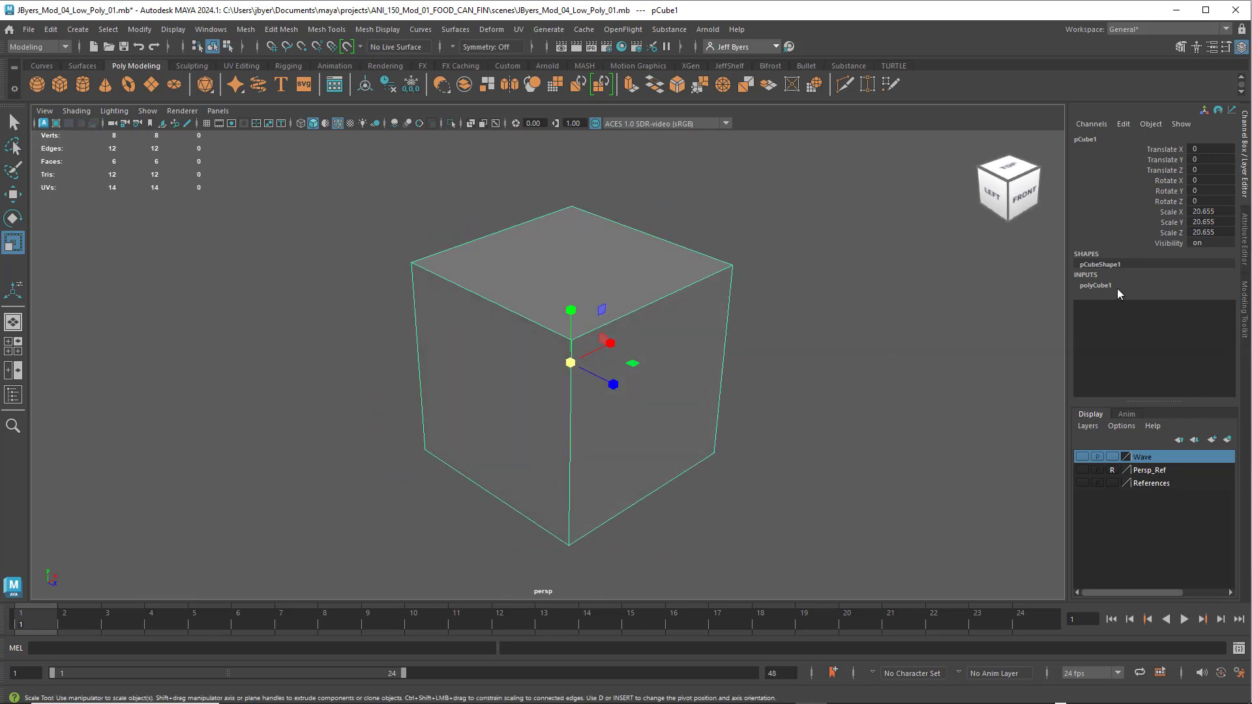
Set the cube's Scale X, Y and Z to 20 and deselect it.
click(1212, 214)
click(1217, 211)
drag(1217, 210, 1207, 232)
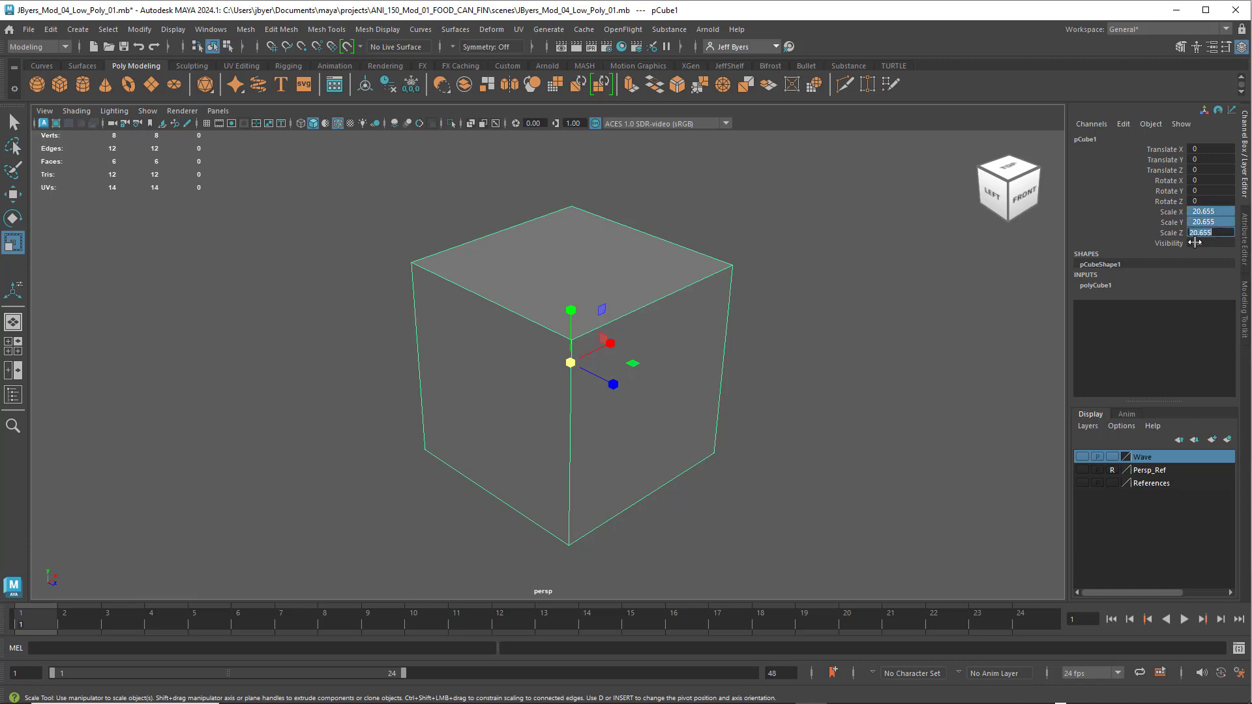
text(20)
key(Return)
click(727, 349)
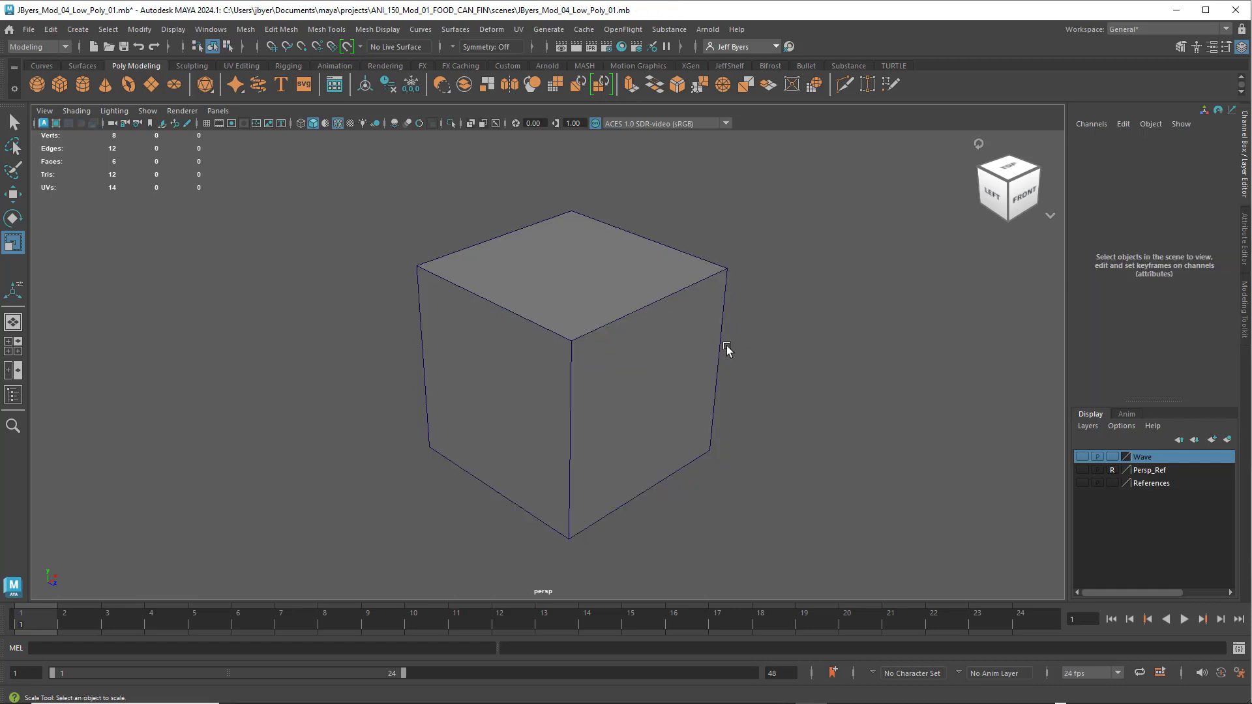
alt+drag(742, 342, 737, 340)
alt+middle_drag(725, 326, 662, 321)
mouse_move(662, 321)
alt+mouse_down()
mouse_move(671, 330)
mouse_move(713, 313)
mouse_move(677, 317)
alt+mouse_up()
alt+middle_drag(677, 317, 665, 320)
alt+drag(665, 320, 689, 319)
alt+middle_drag(689, 319, 692, 334)
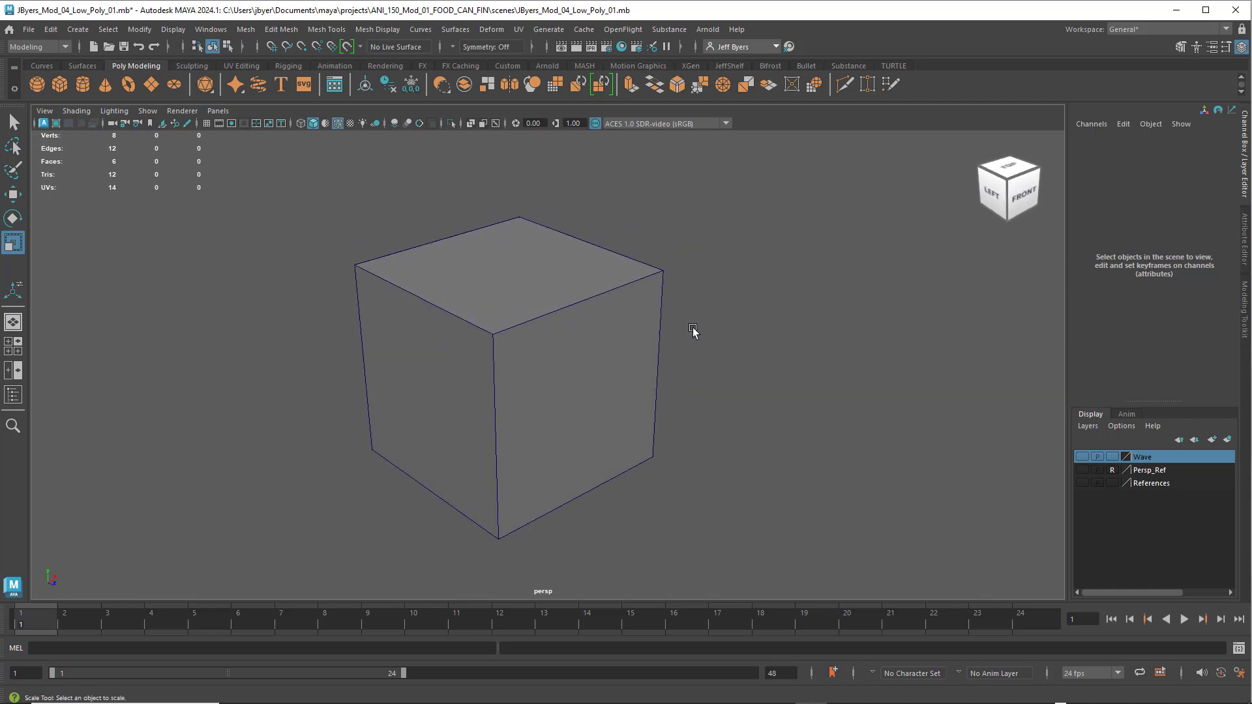
Select the cube and insert two edge loops that divide its width across the front and top into thirds.
right_click(606, 295)
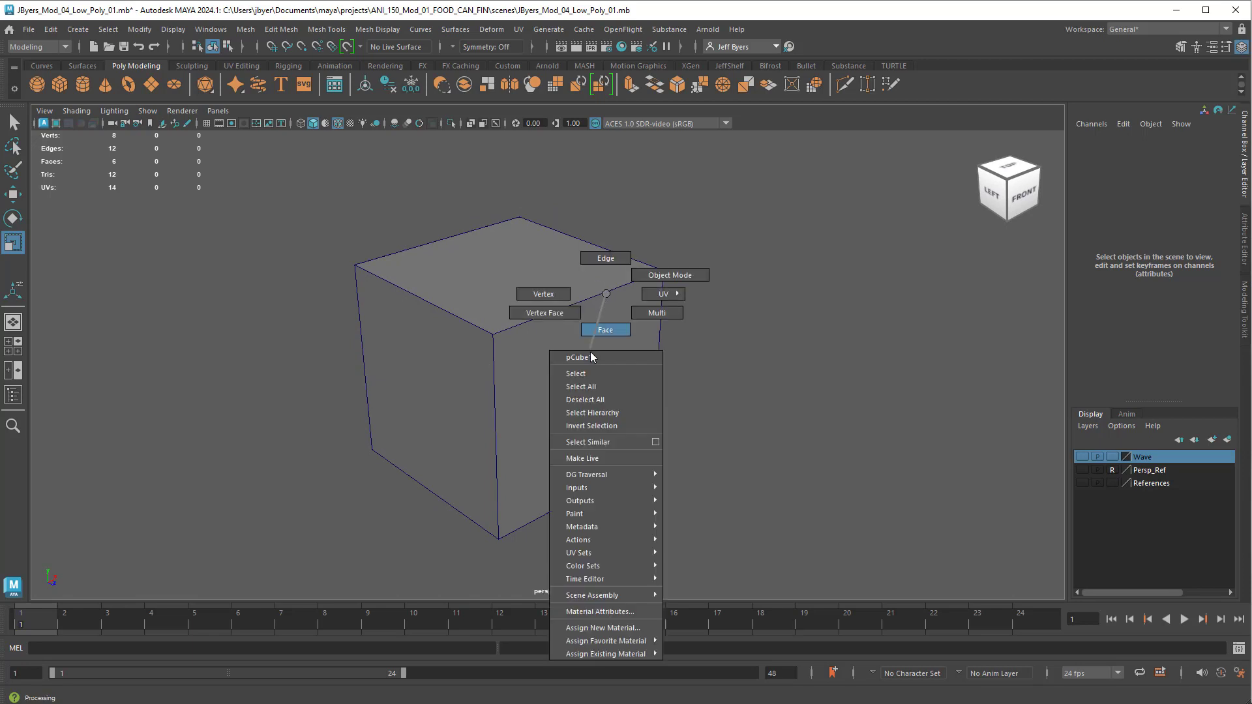
click(577, 373)
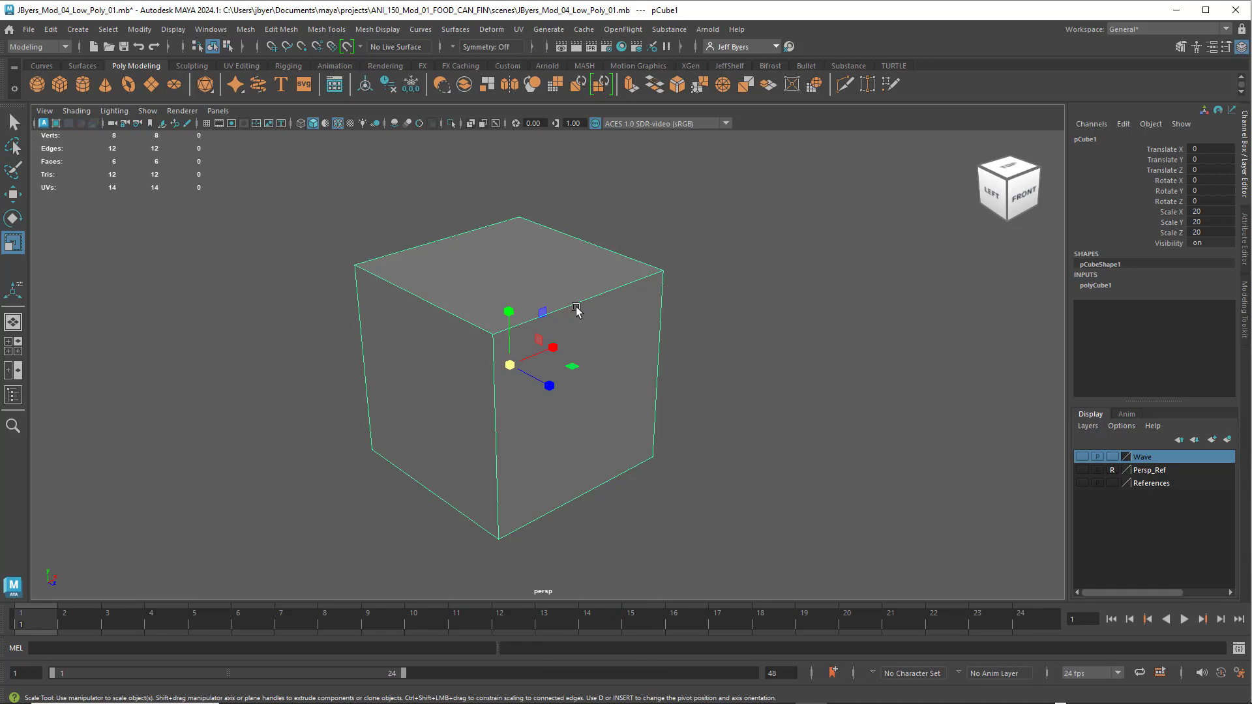
key(q)
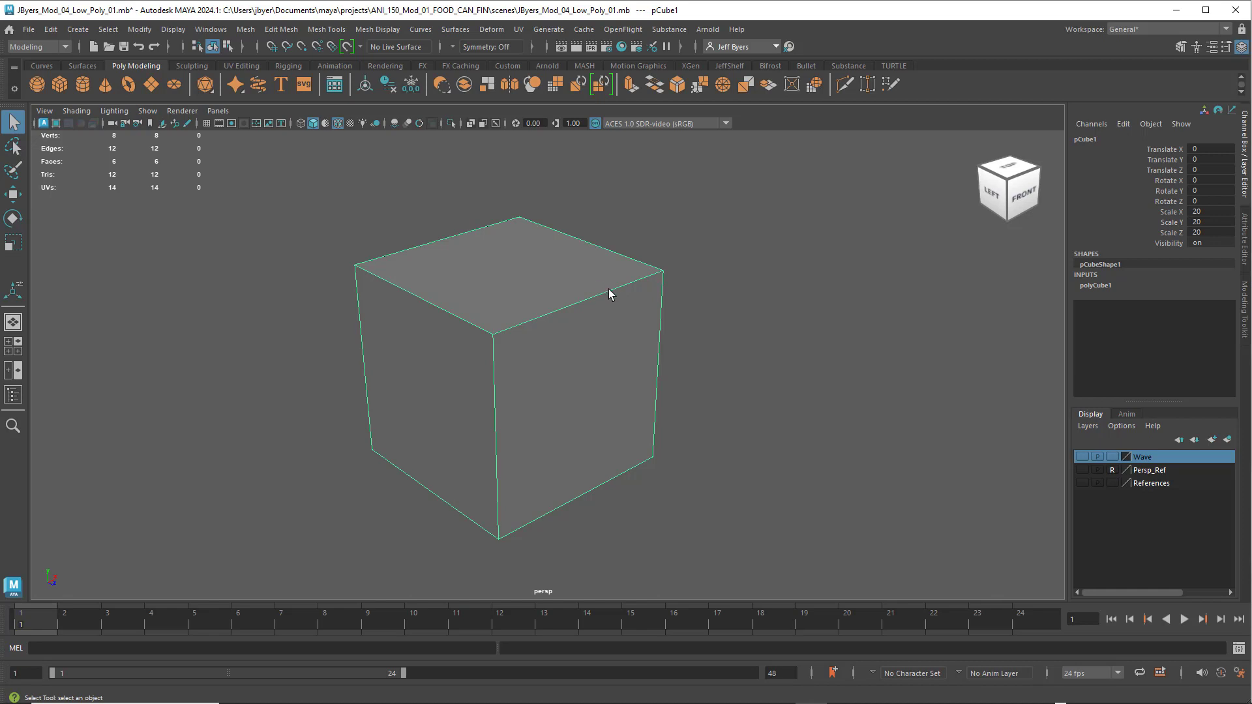
shift+right_drag(610, 293, 559, 319)
drag(553, 319, 612, 295)
mouse_move(666, 374)
alt+mouse_down()
mouse_move(618, 369)
mouse_move(687, 380)
alt+mouse_up()
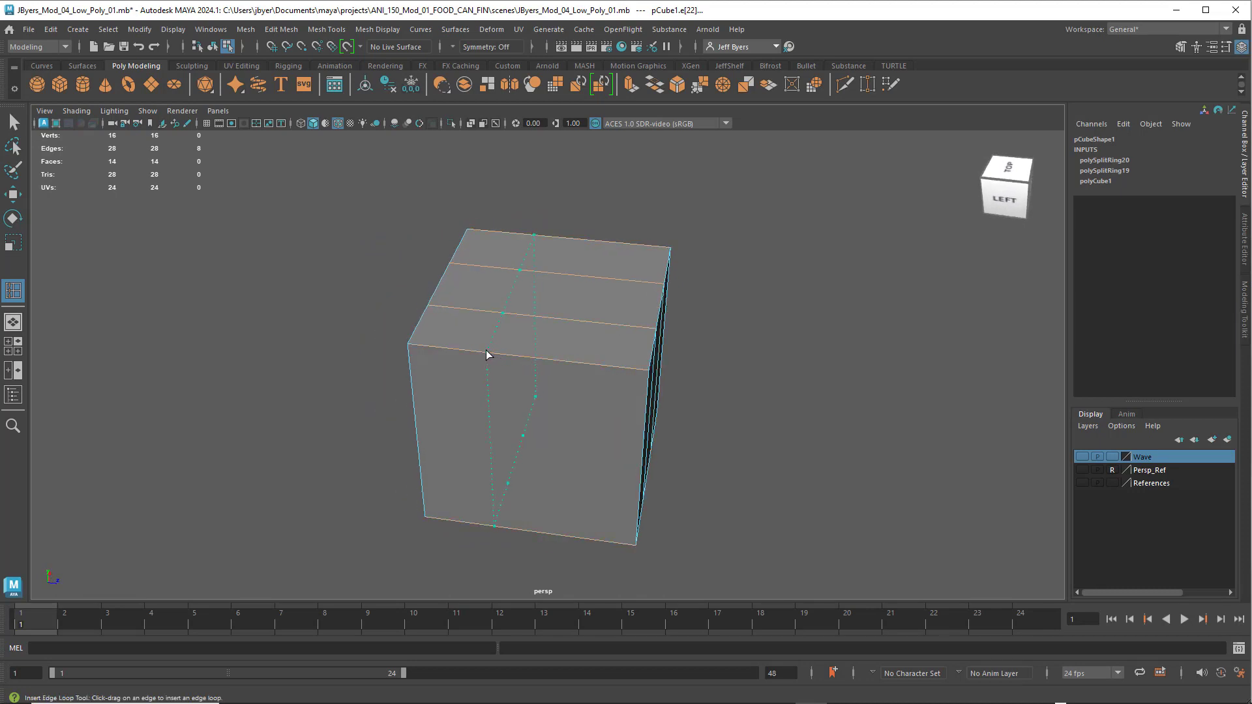
Insert two edge loops across the cube's depth and two around its height, giving every side a 3 by 3 grid.
drag(485, 355, 484, 355)
mouse_move(565, 364)
mouse_down()
mouse_move(595, 358)
mouse_move(542, 349)
mouse_move(517, 361)
mouse_move(713, 358)
mouse_move(545, 350)
mouse_up()
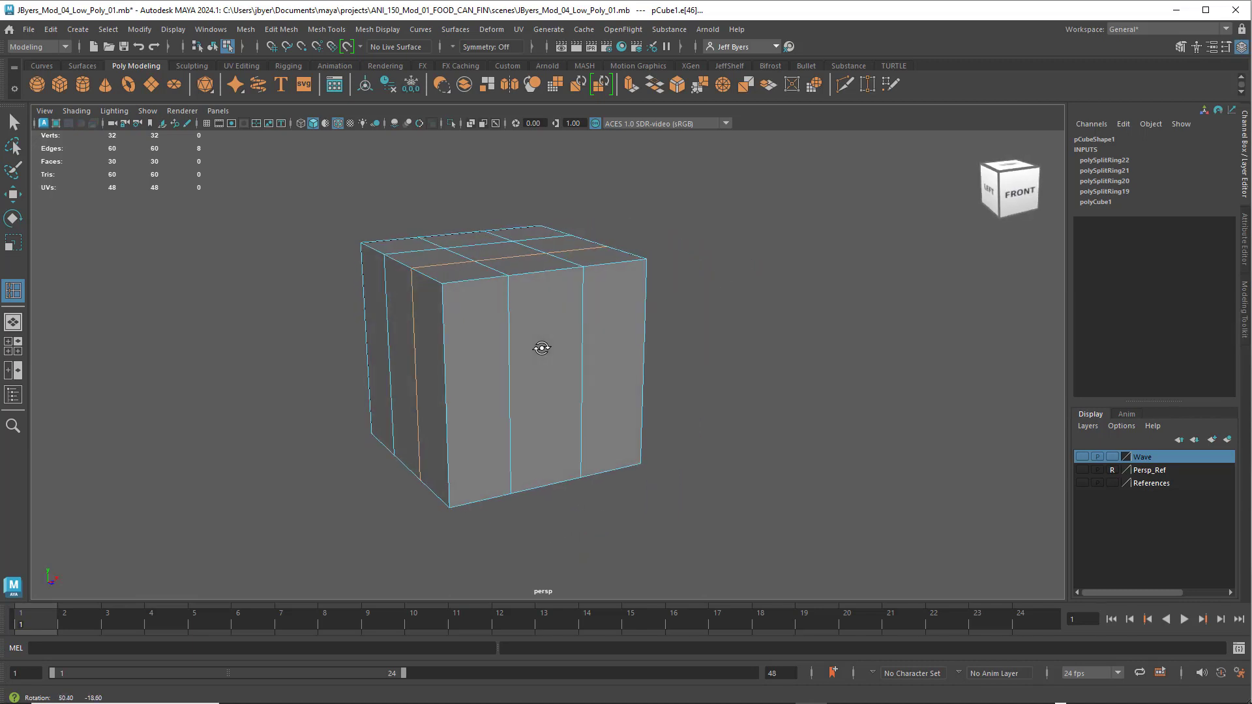
click(443, 349)
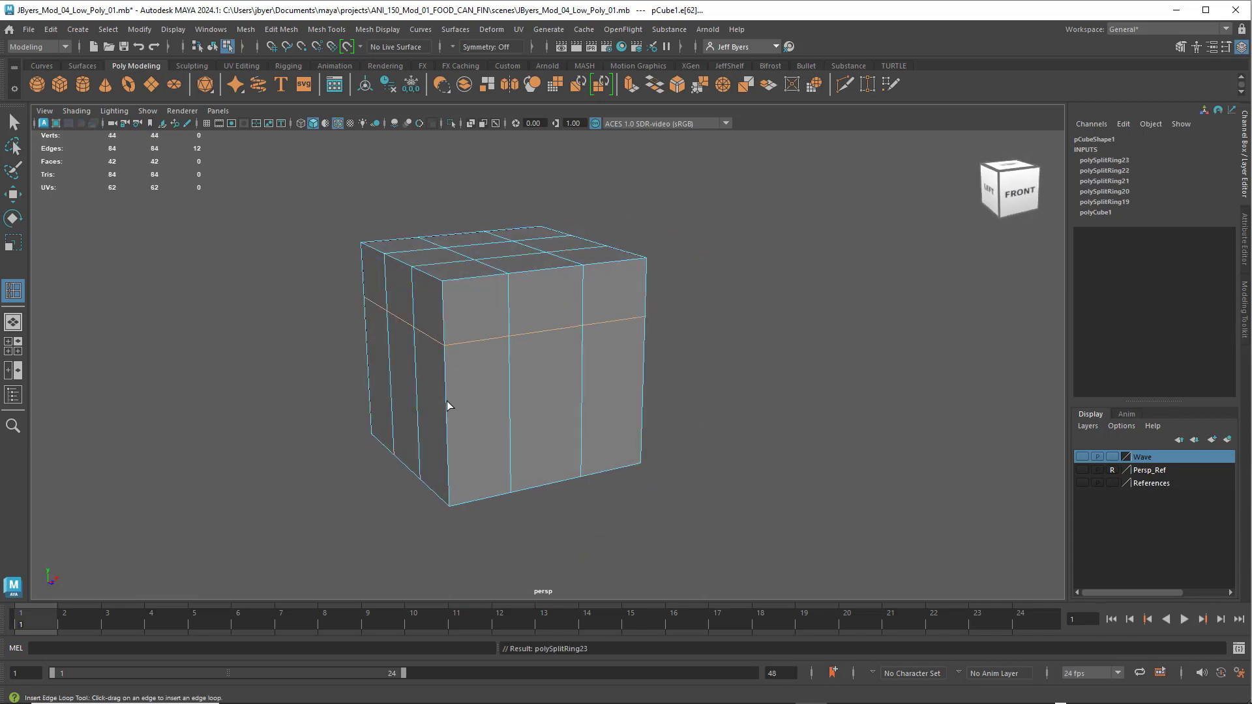
click(448, 439)
alt+drag(487, 400, 537, 407)
alt+middle_drag(508, 380, 528, 403)
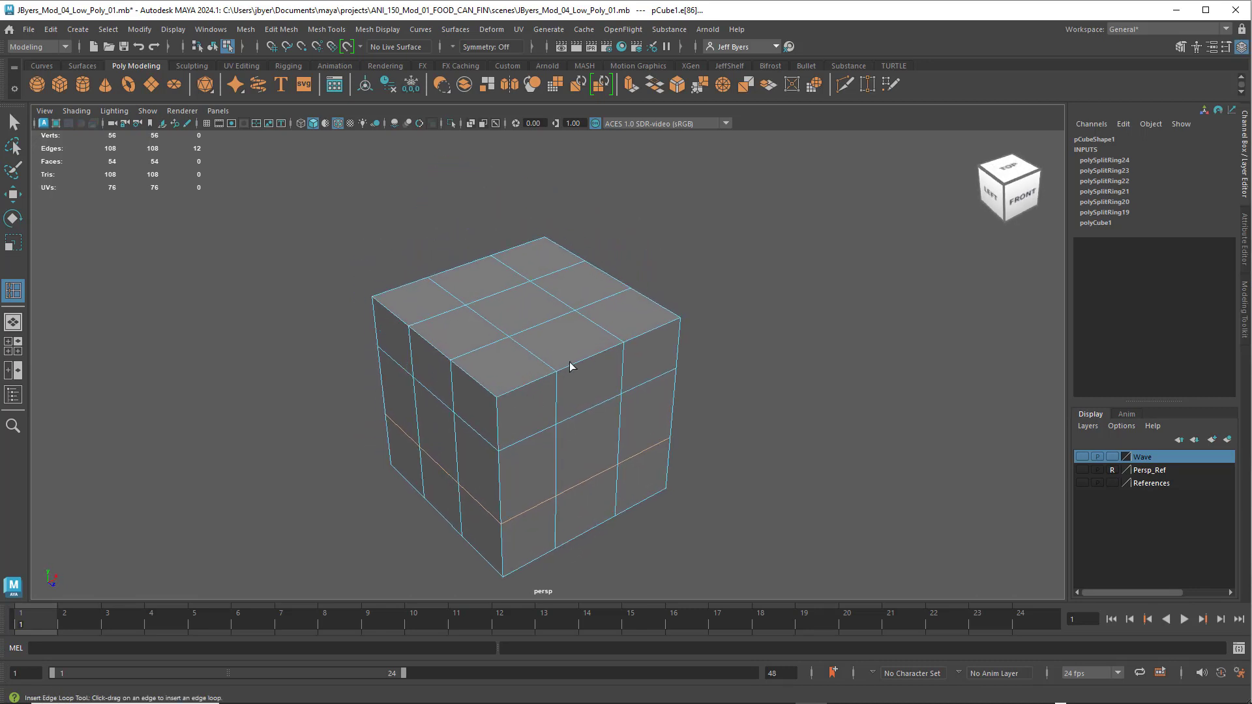
Switch to face selection and select the centre faces on the cube's top, front, left and right sides.
right_drag(570, 332, 569, 367)
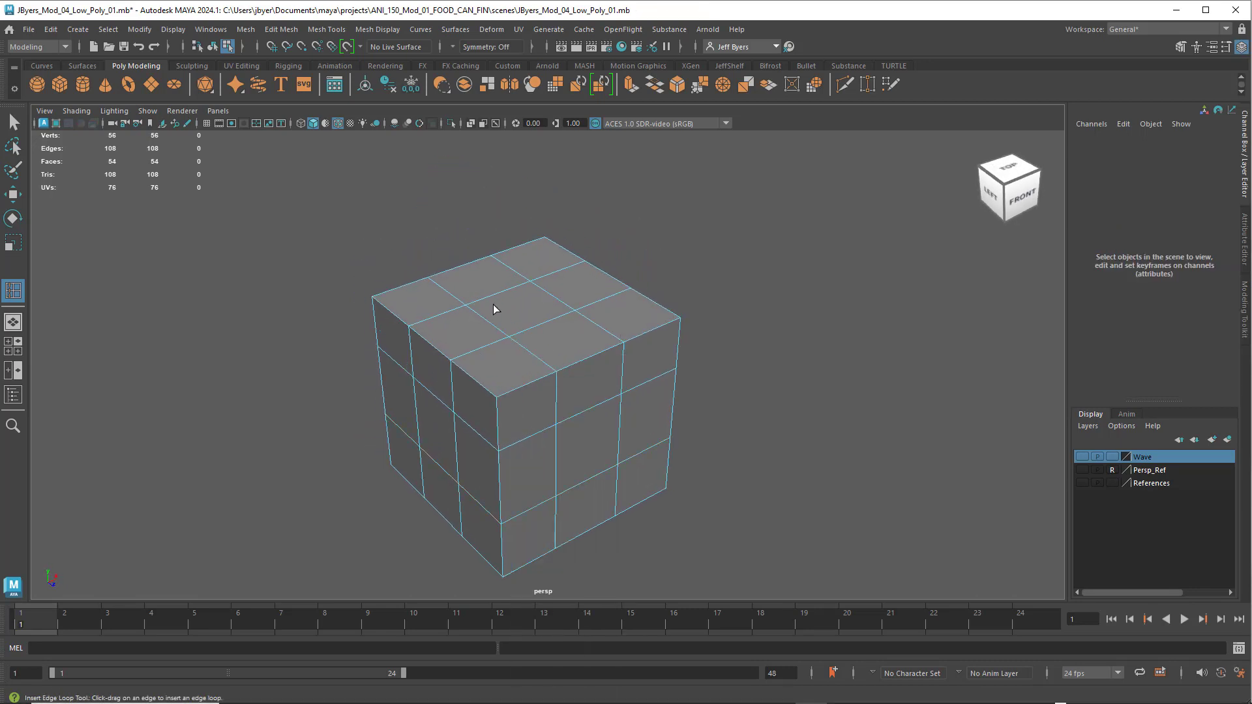
click(13, 121)
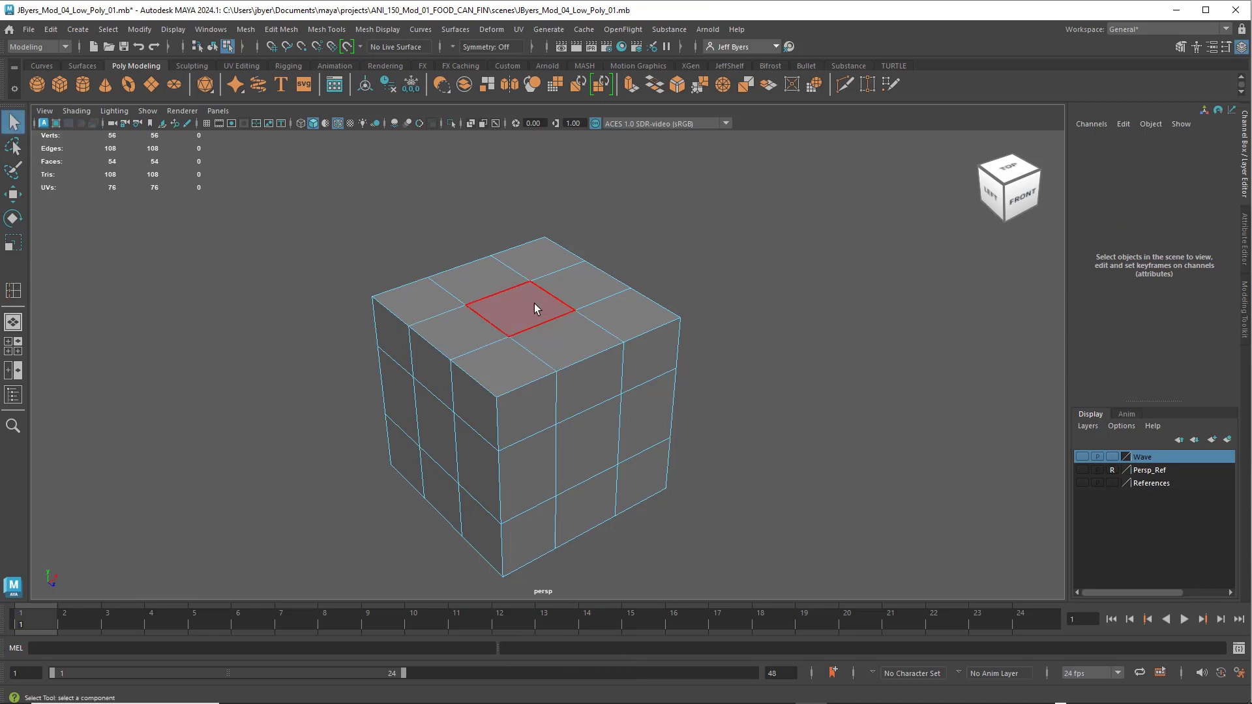
click(531, 304)
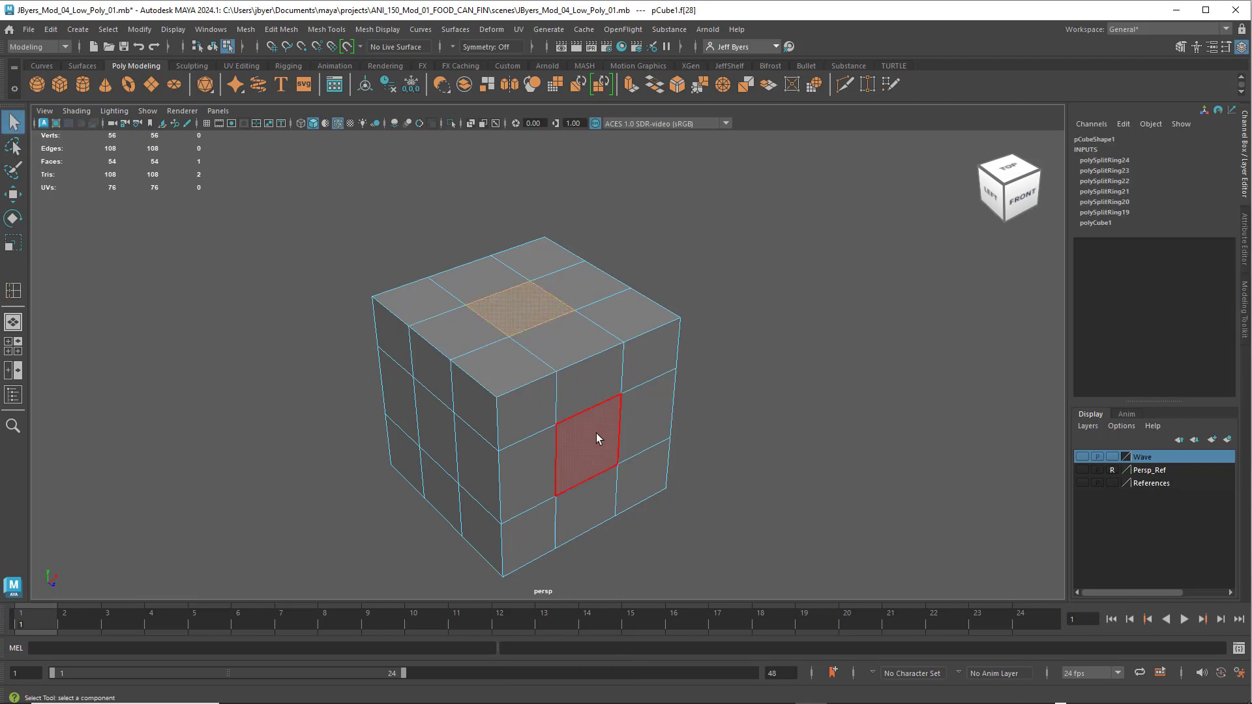
alt+drag(610, 430, 543, 415)
shift+click(527, 444)
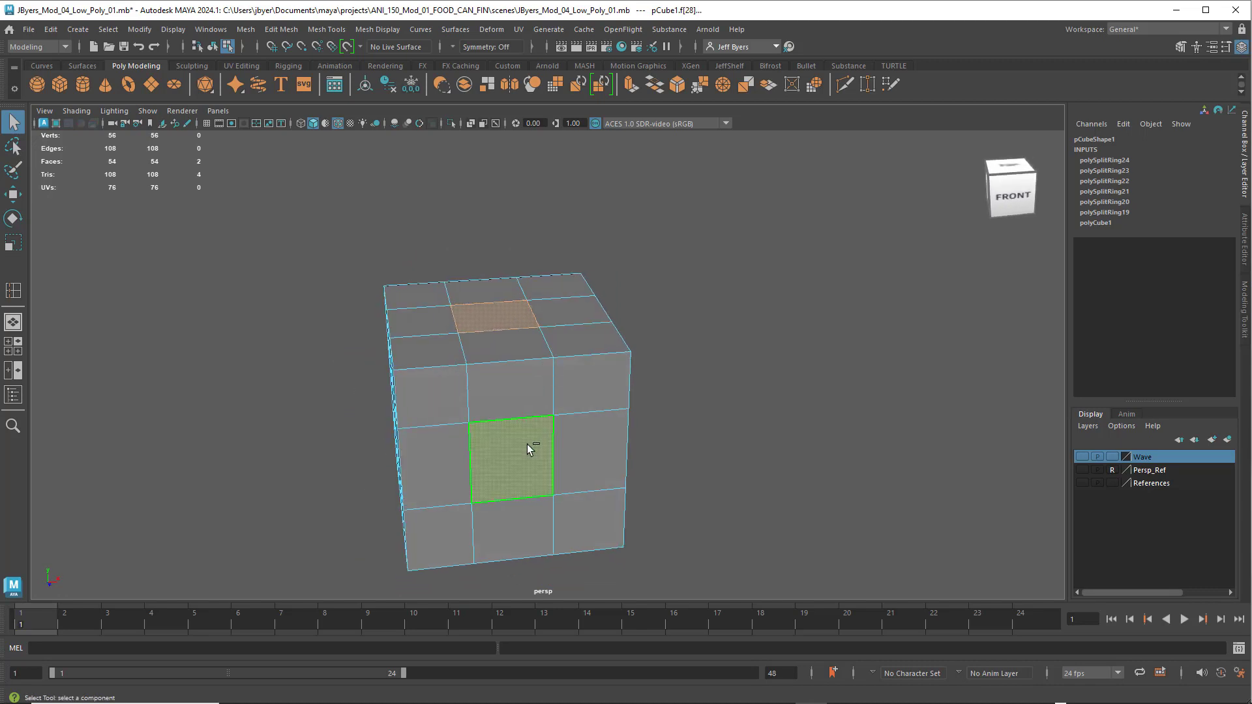
mouse_move(562, 403)
alt+mouse_down()
mouse_move(609, 414)
mouse_move(504, 426)
mouse_move(556, 412)
alt+mouse_up()
shift+click(492, 447)
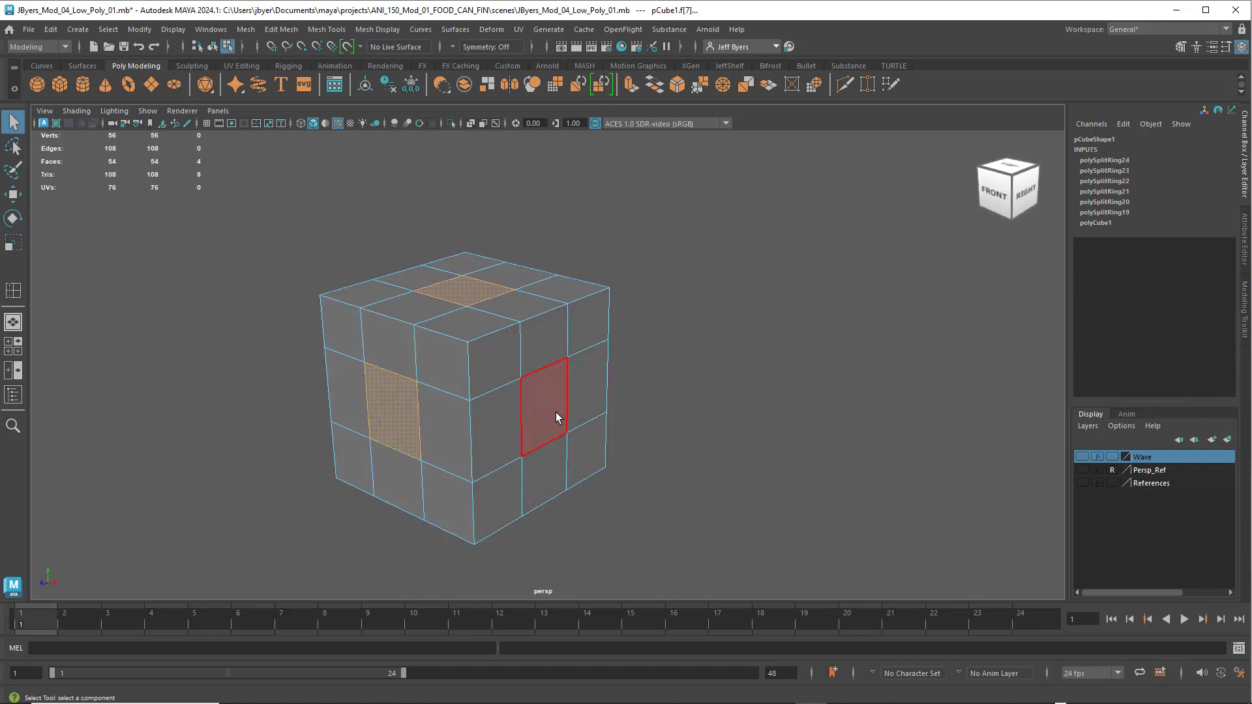
shift+click(483, 425)
Add the centre faces on the back and bottom to the selection and check all six in wireframe display.
alt+drag(483, 425, 576, 398)
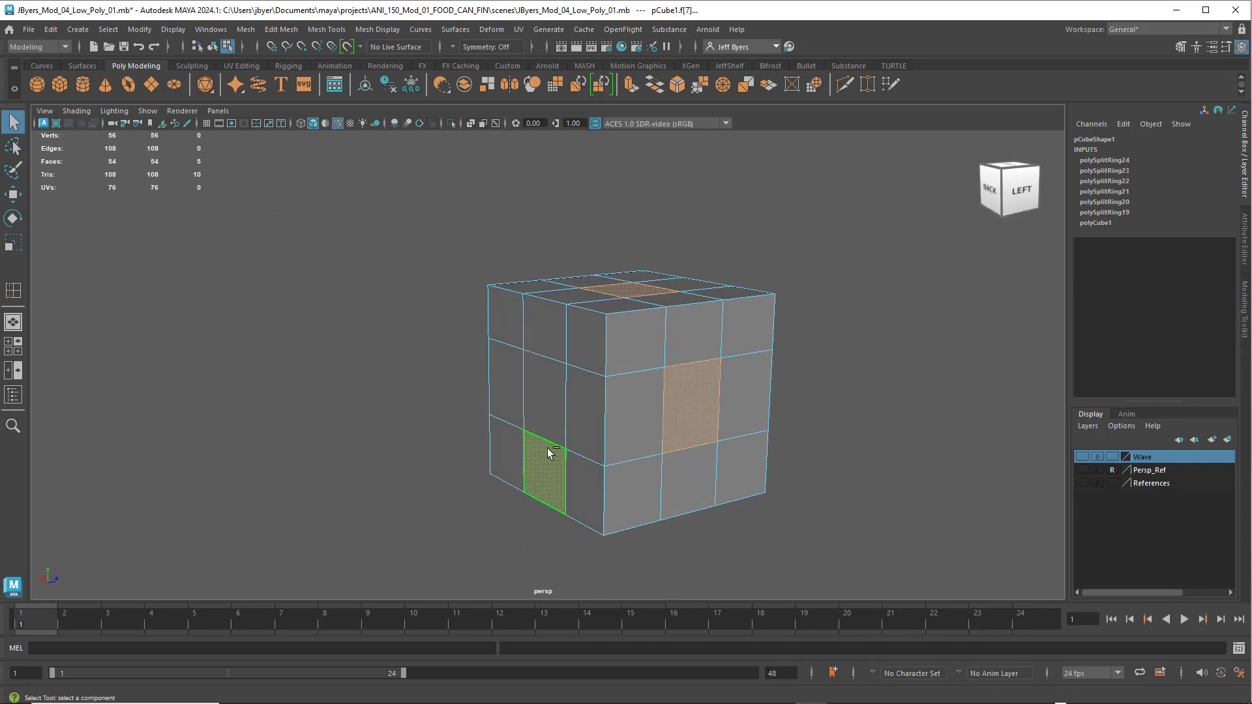
shift+click(546, 448)
shift+click(550, 407)
alt+drag(672, 406, 466, 349)
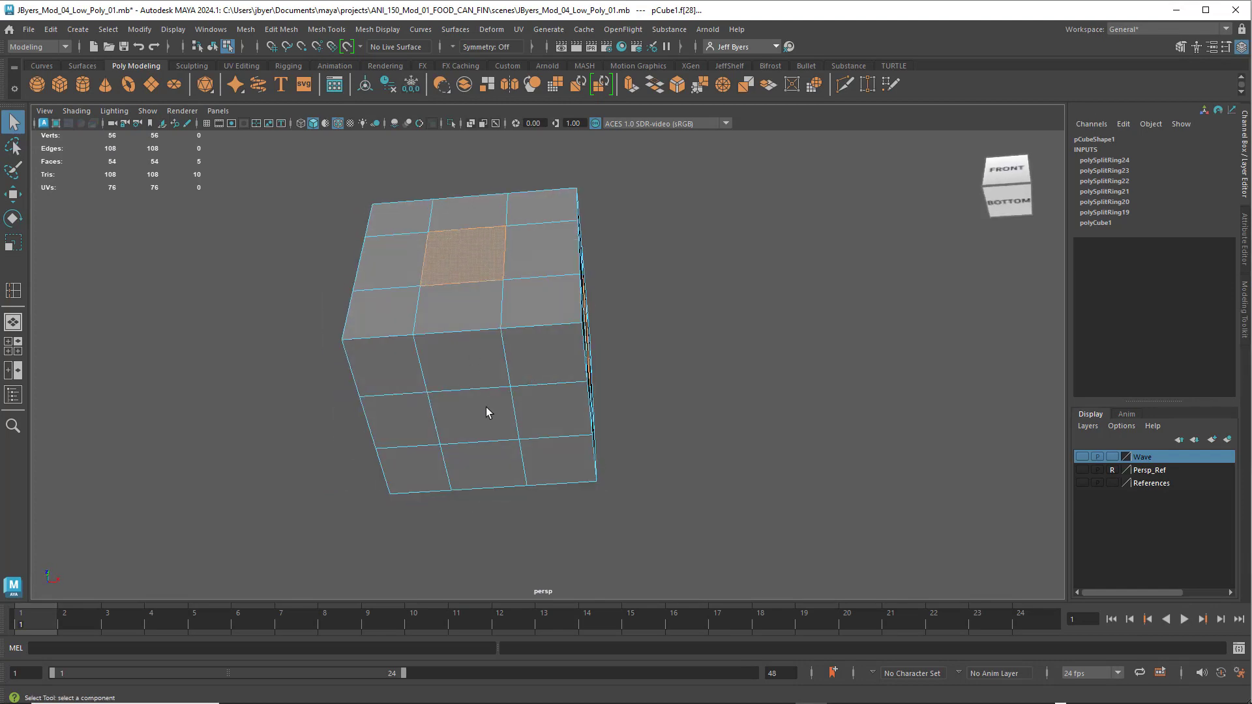
shift+click(479, 422)
alt+drag(509, 307, 573, 330)
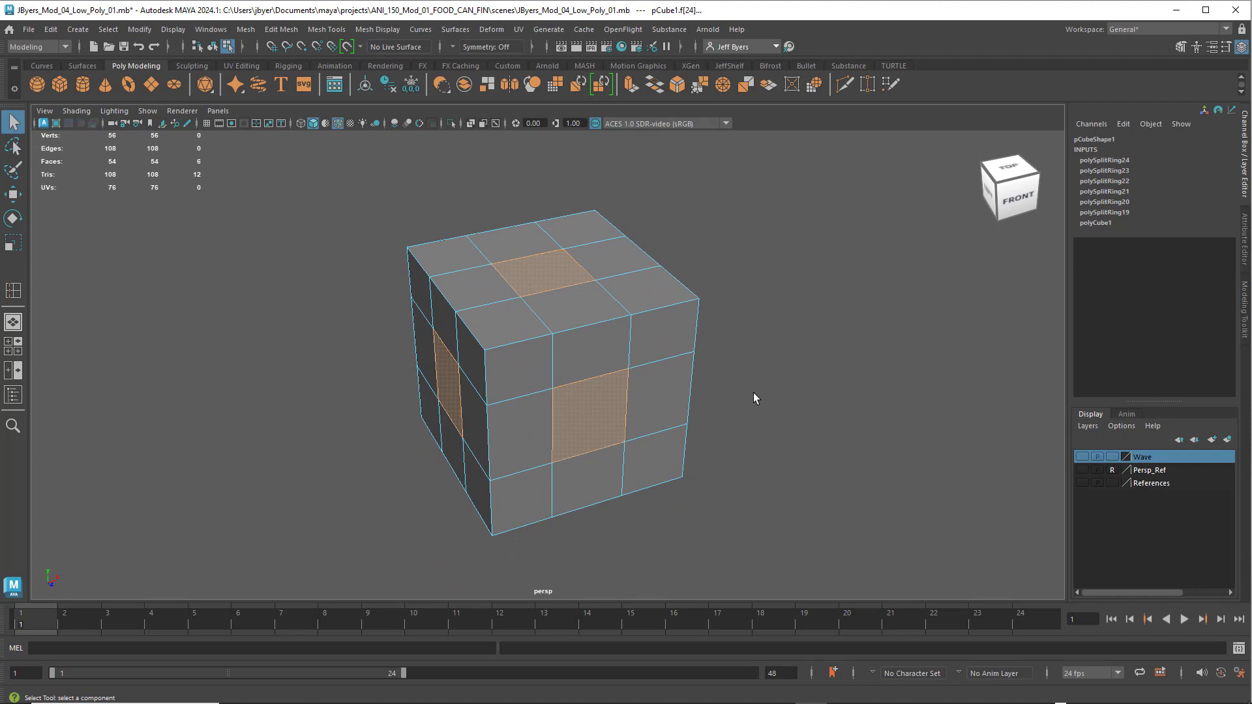
key(4)
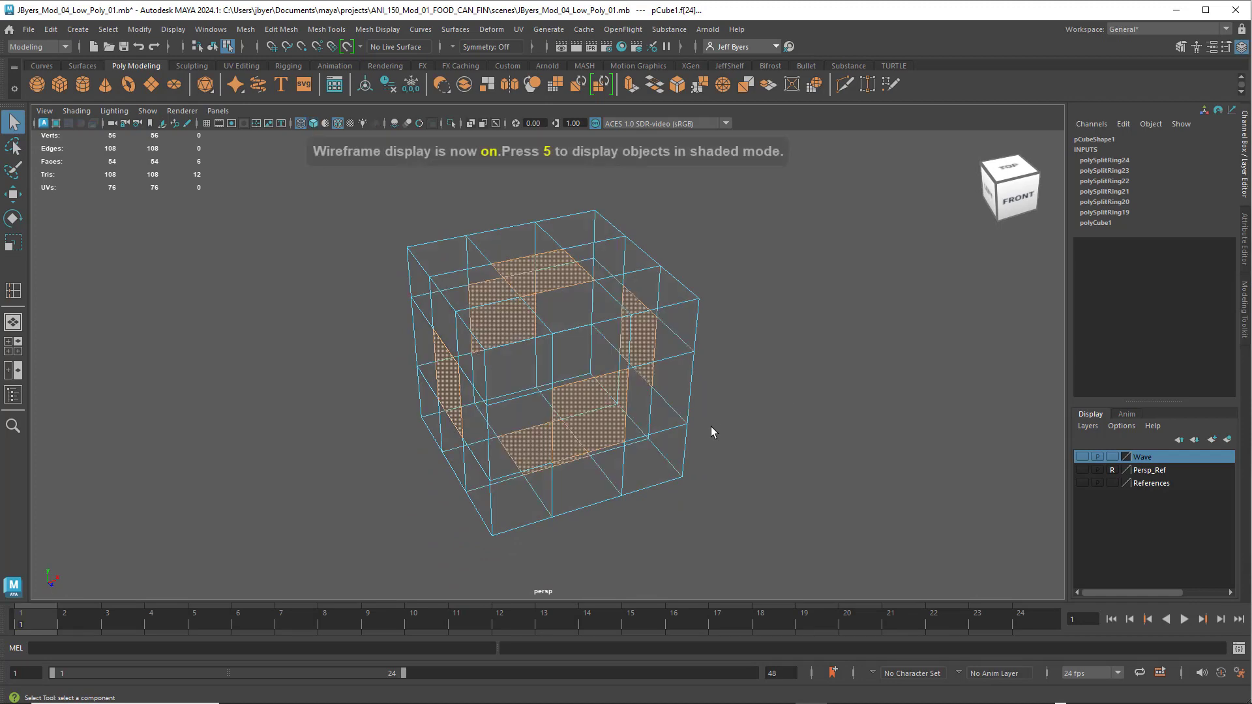
mouse_move(711, 427)
alt+mouse_down()
mouse_move(704, 410)
mouse_move(755, 428)
mouse_move(717, 412)
mouse_move(511, 413)
mouse_move(621, 391)
mouse_move(723, 406)
mouse_move(699, 416)
alt+mouse_up()
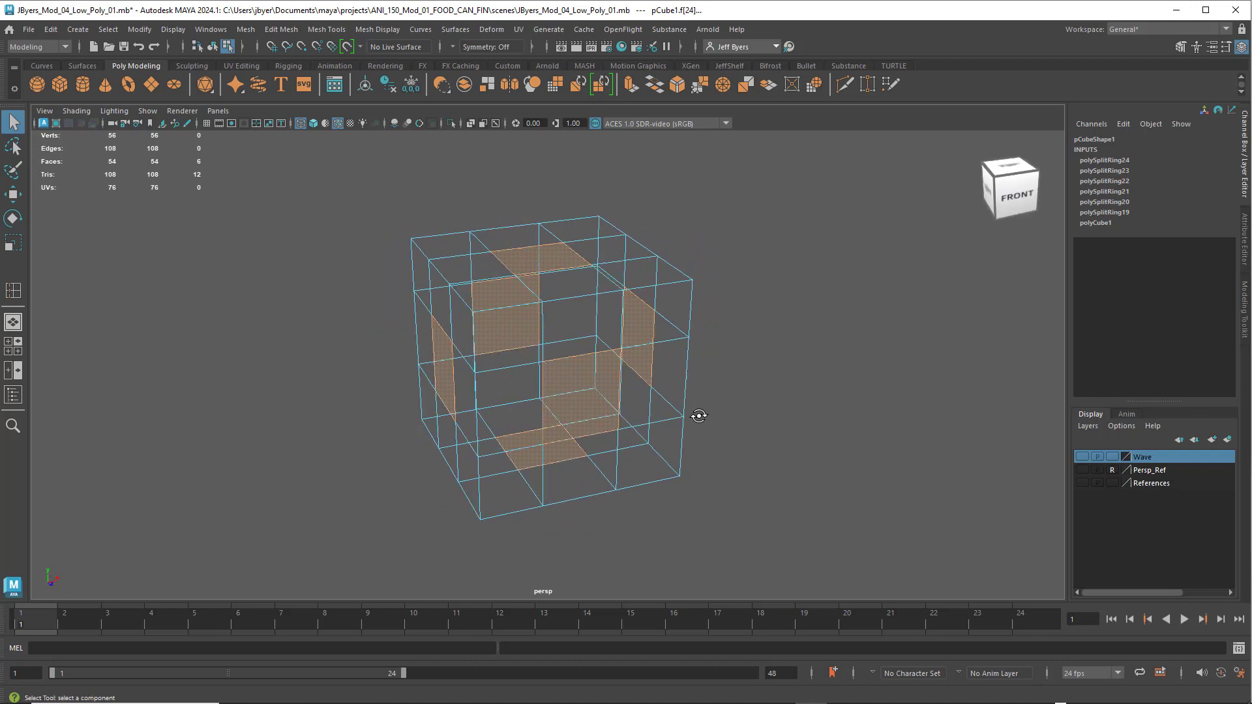
key(5)
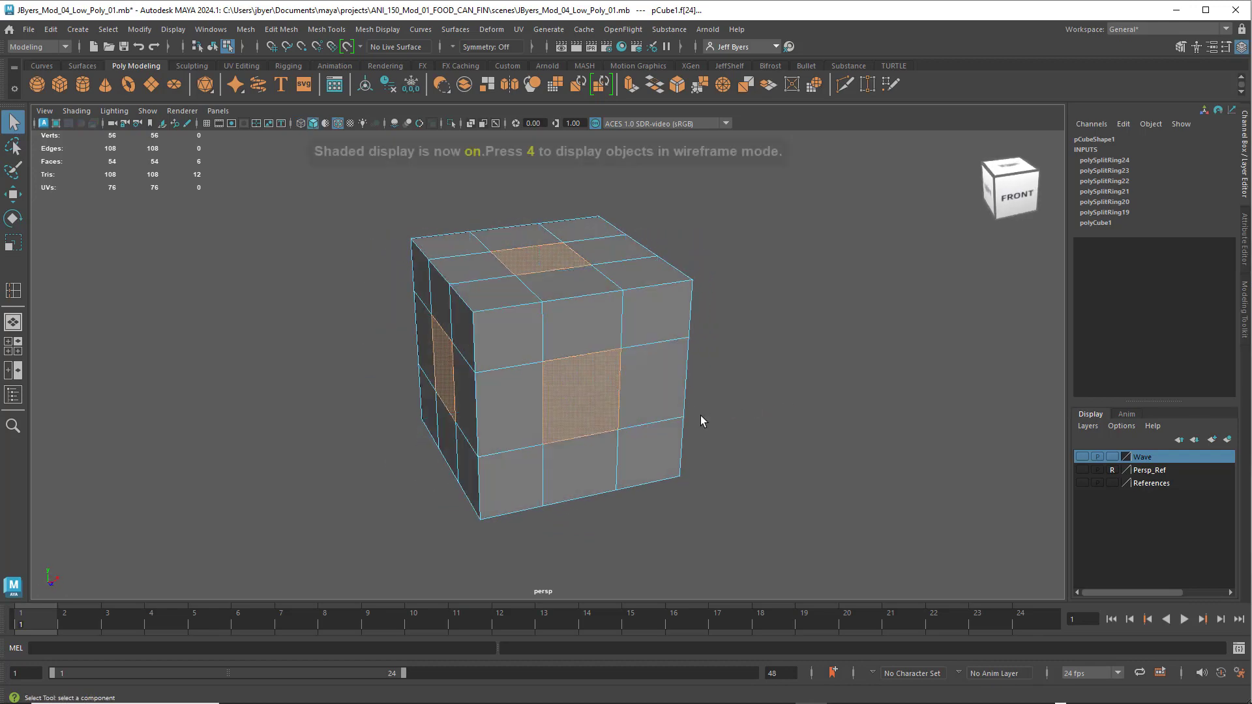
Extrude the six centre faces inward with a Local Translate Z of -0.885 and clear the selection.
key(ctrl+e)
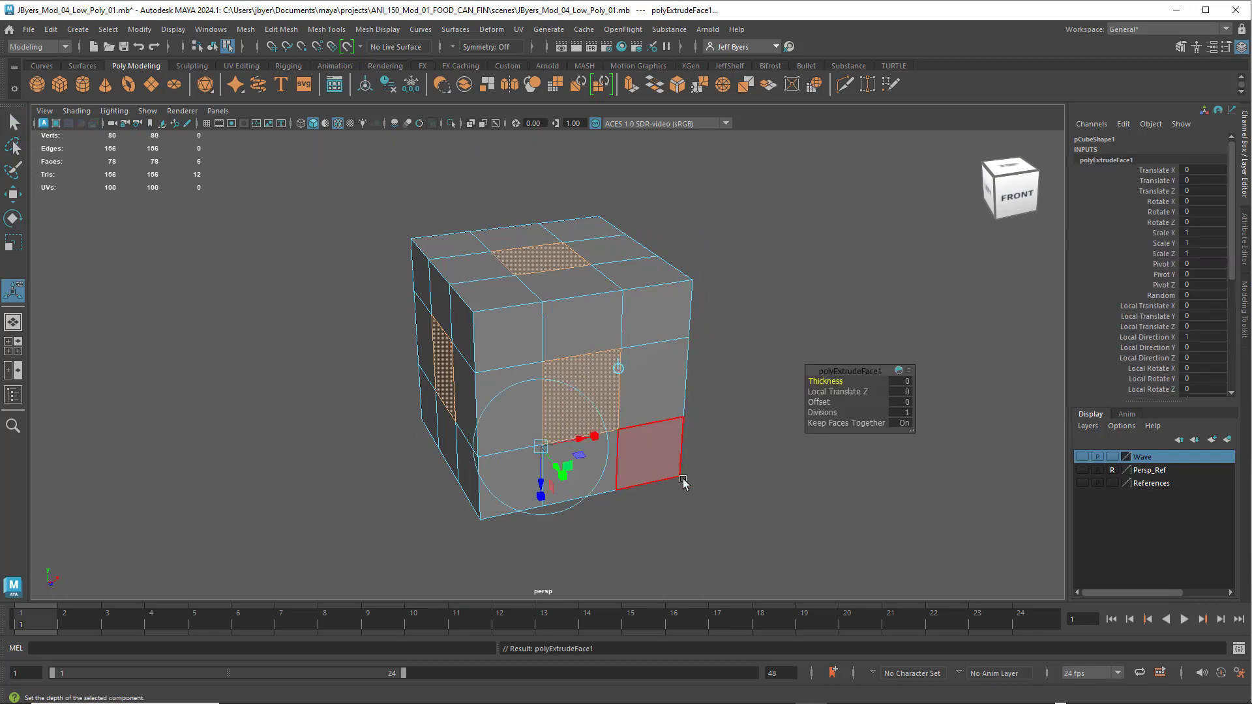
alt+drag(685, 482, 712, 459)
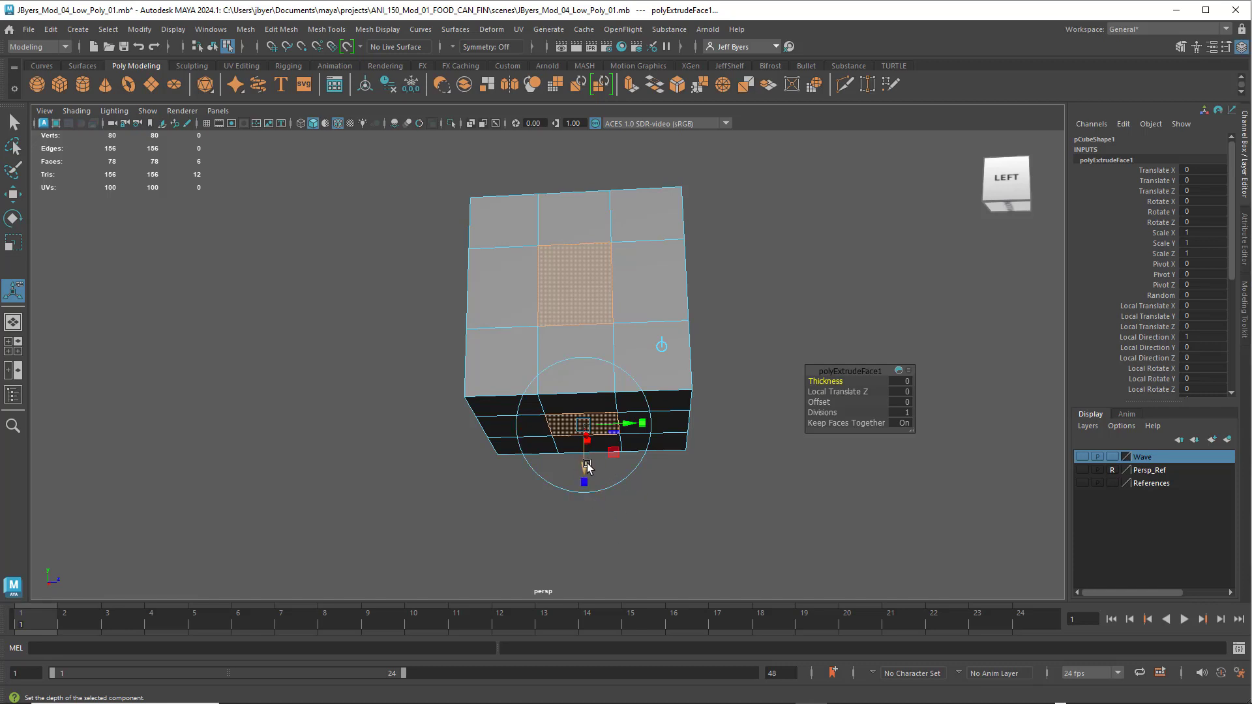
mouse_move(584, 466)
mouse_down()
mouse_move(584, 446)
mouse_move(593, 456)
mouse_up()
alt+drag(613, 403, 548, 464)
alt+middle_drag(642, 366, 658, 402)
alt+drag(659, 401, 645, 402)
alt+middle_drag(621, 384, 635, 390)
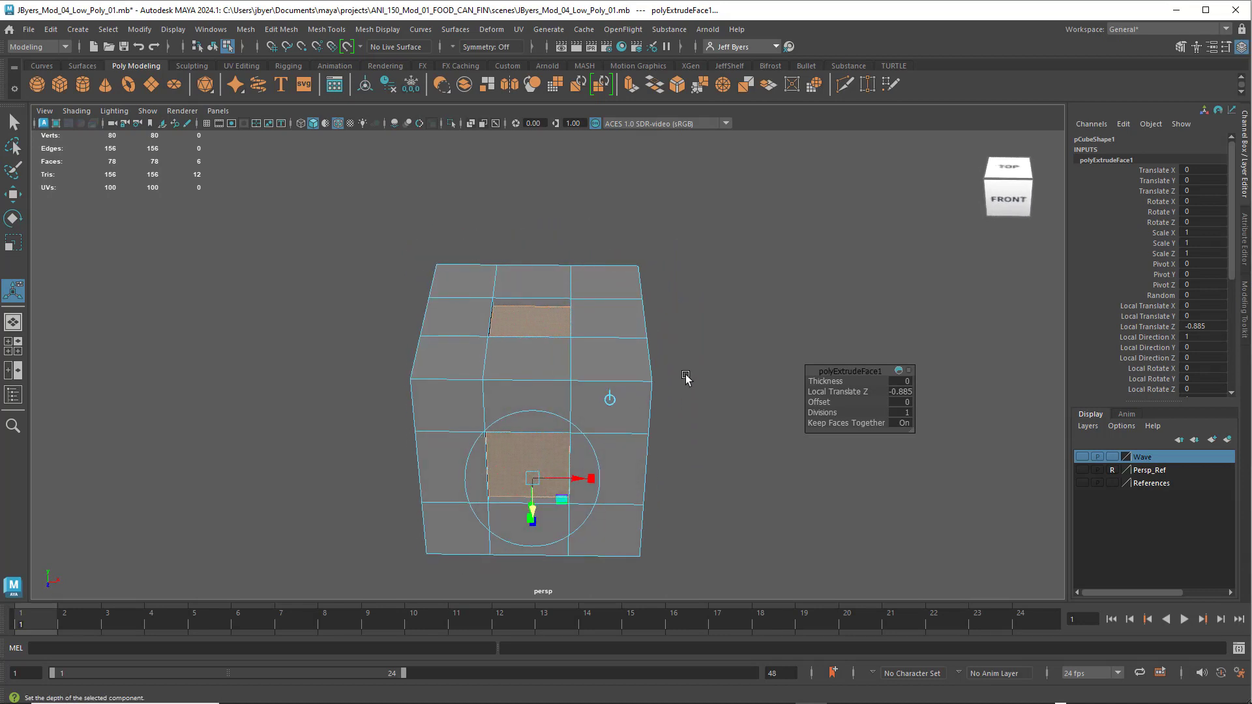
click(686, 376)
Select the four corner faces on the cube's top.
alt+drag(610, 405, 639, 418)
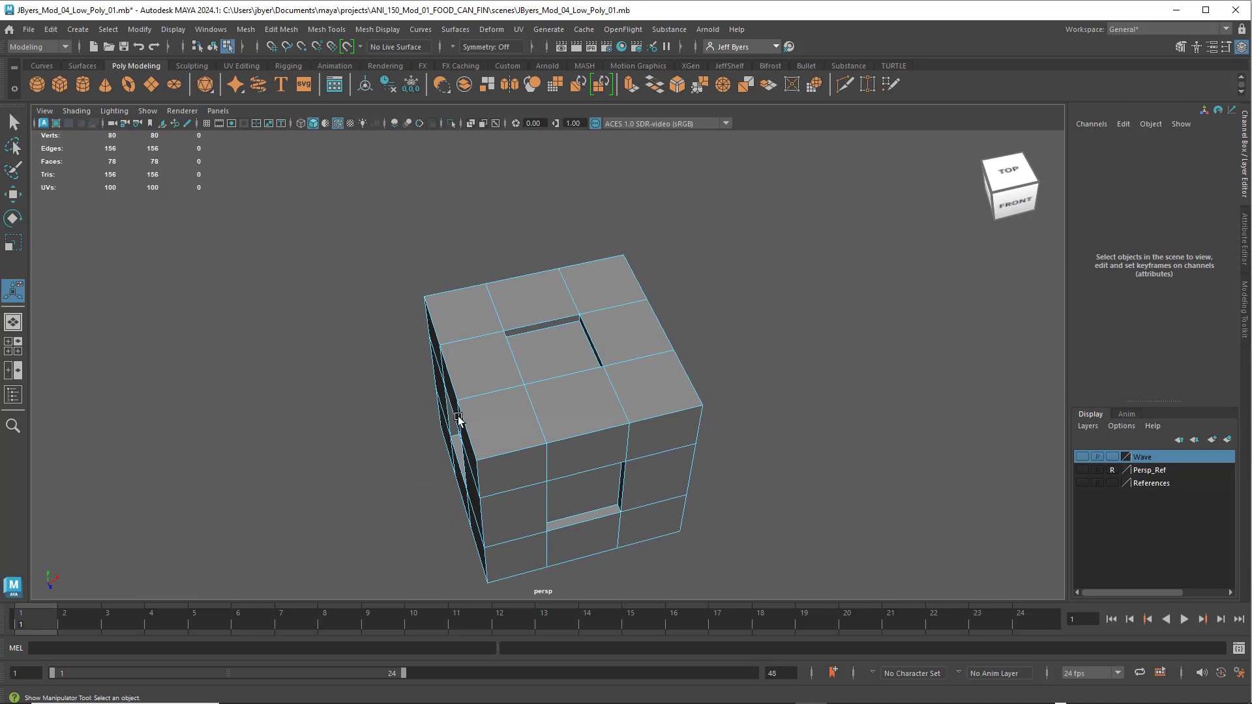
click(505, 422)
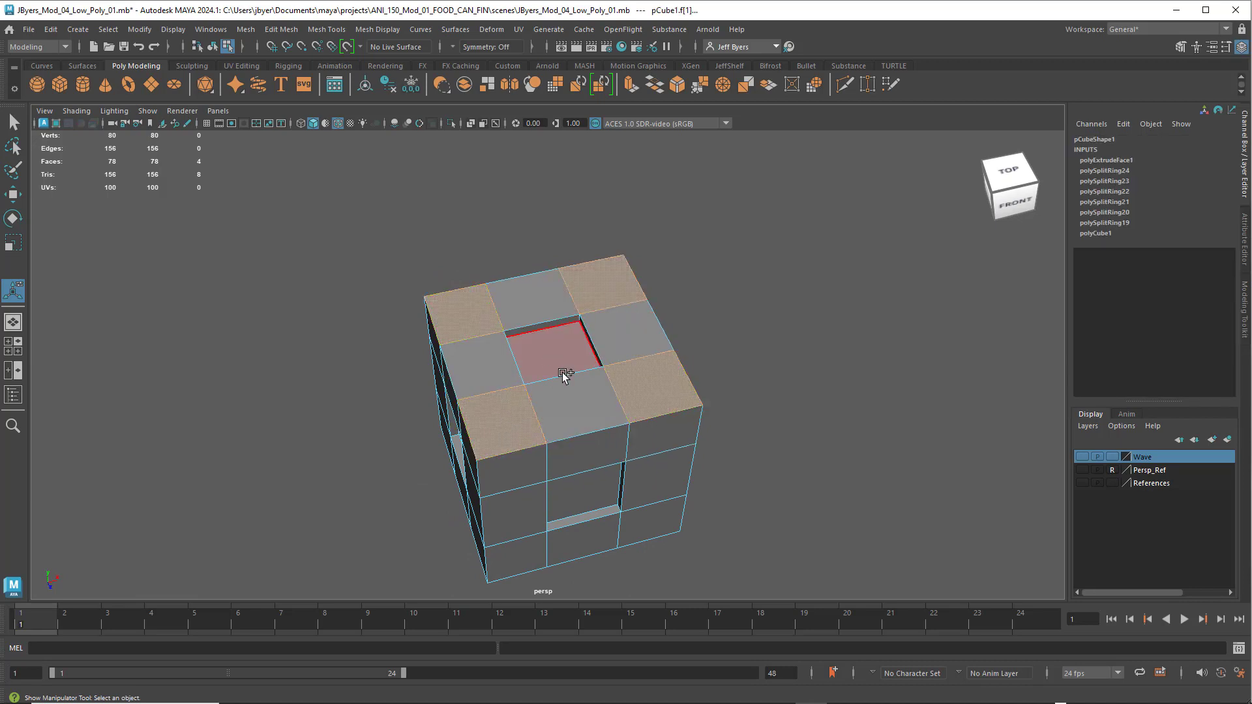
mouse_move(594, 386)
alt+mouse_down()
mouse_move(662, 371)
mouse_move(597, 372)
alt+mouse_up()
alt+drag(671, 420, 699, 388)
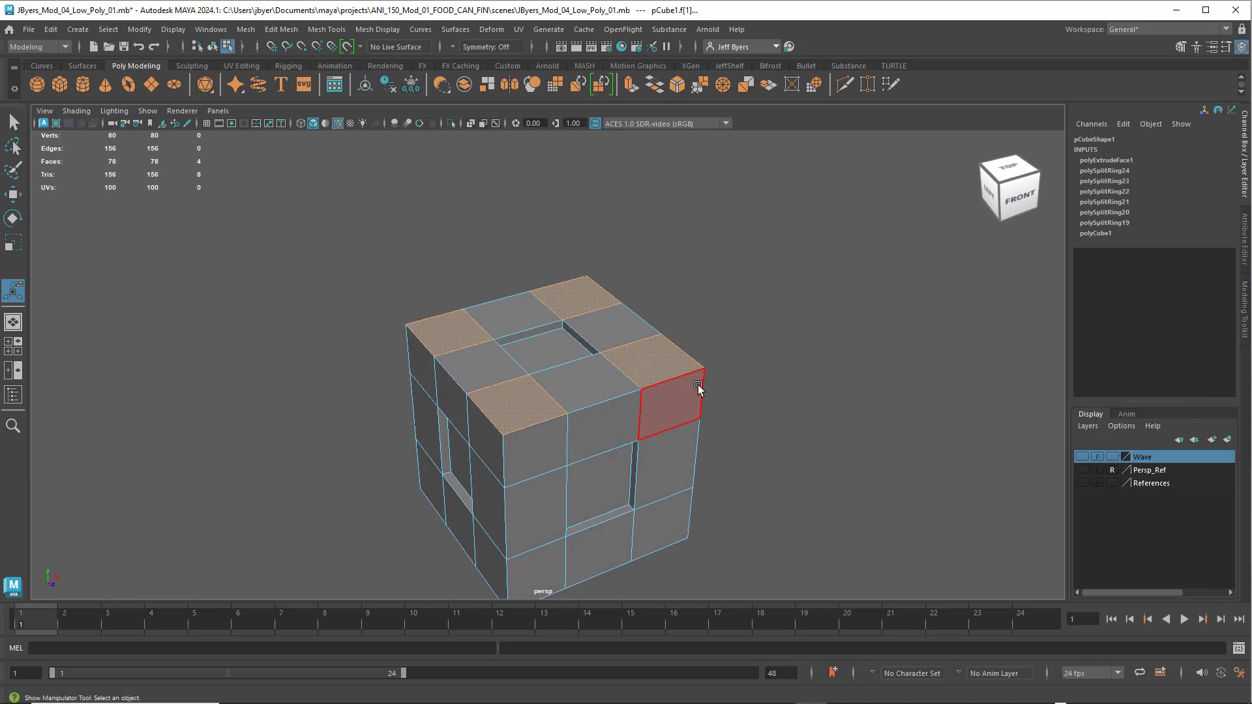
Try to extrude the four top corner faces and scale them in along both directions to form inset borders.
key(ctrl+e)
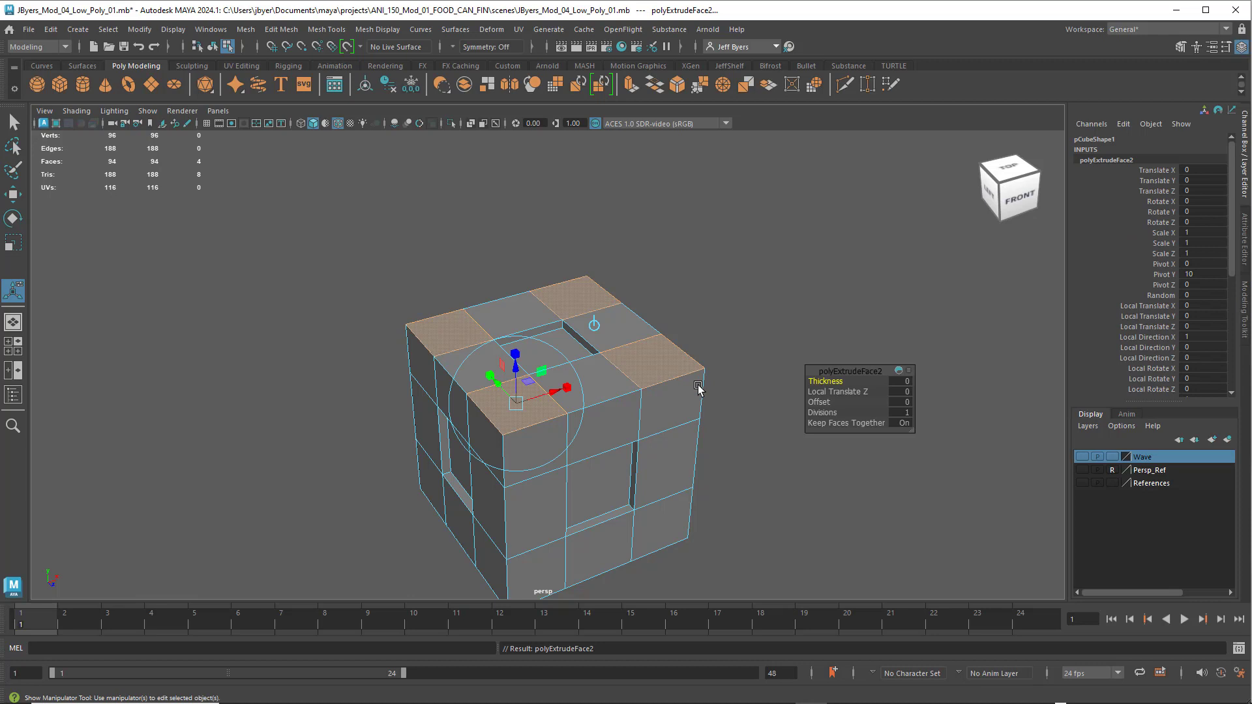
drag(567, 387, 557, 390)
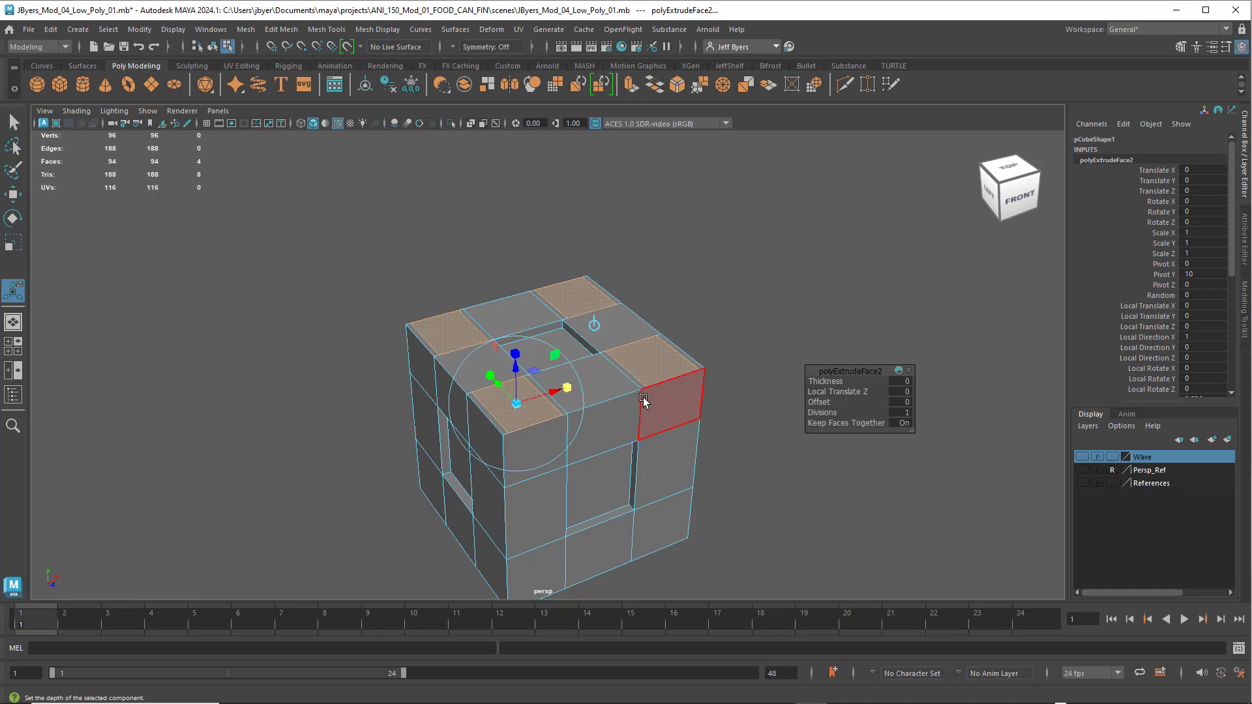
key(ctrl+z)
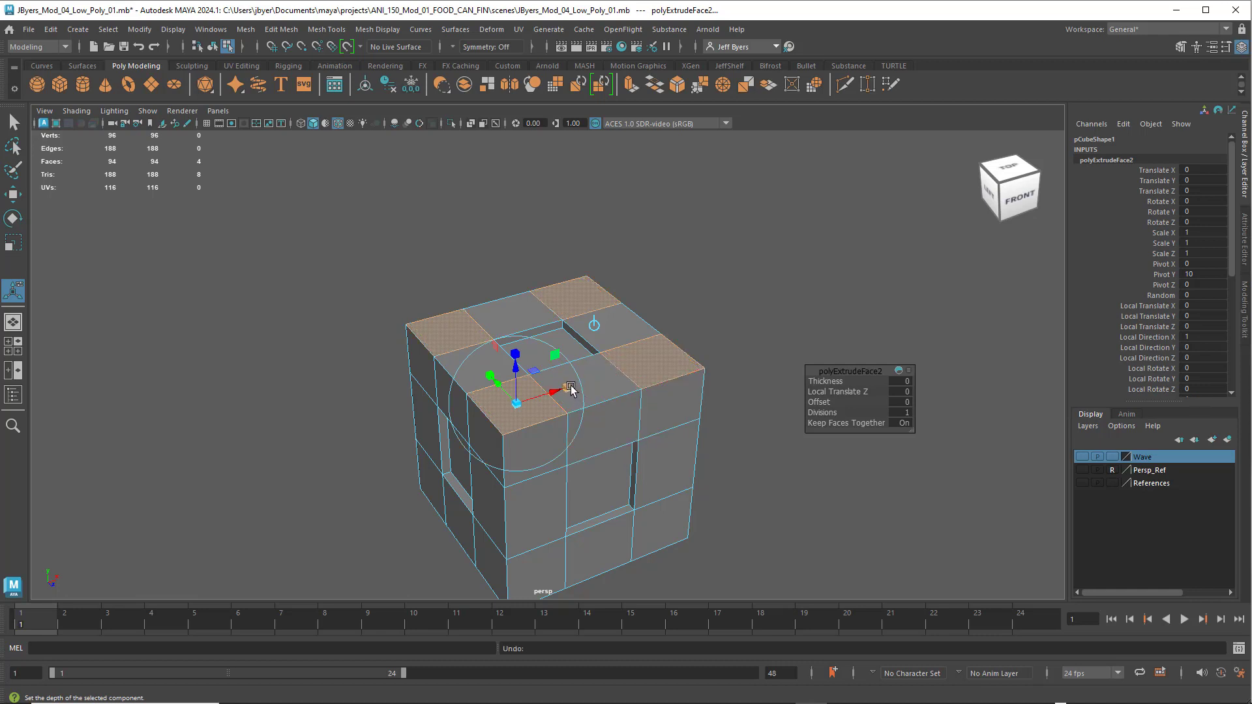
drag(571, 390, 552, 390)
alt+drag(665, 447, 705, 470)
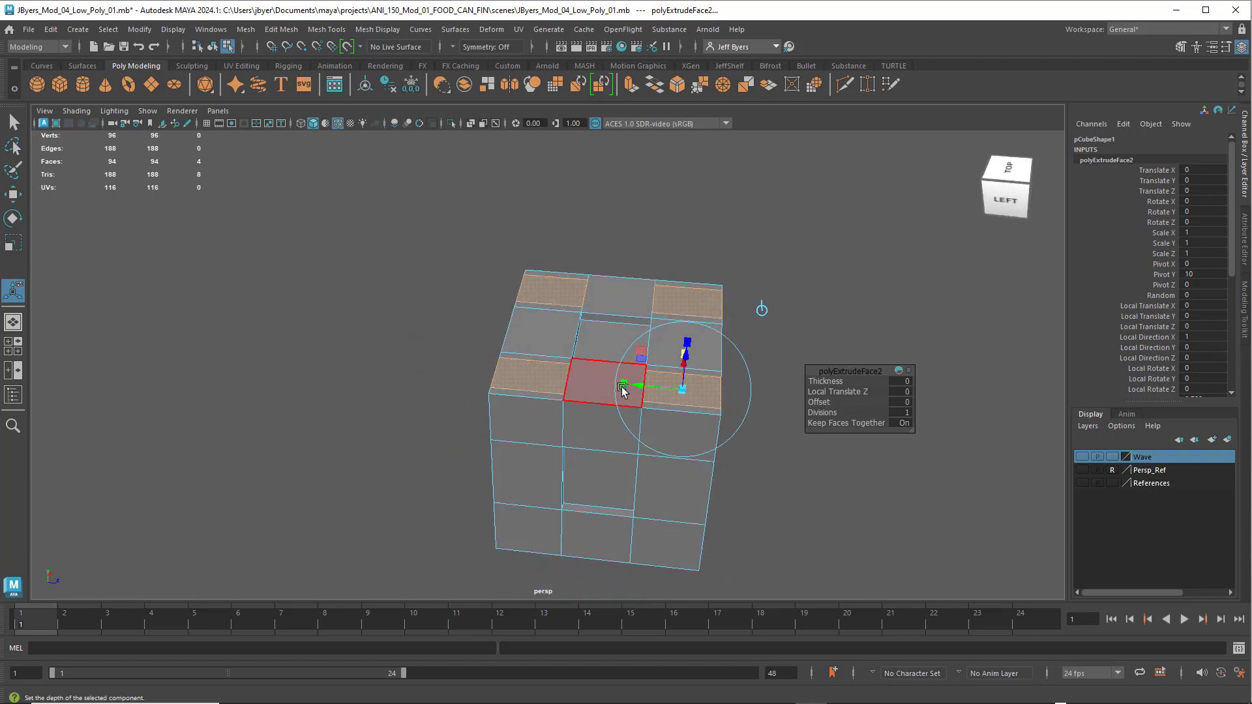
drag(624, 386, 634, 386)
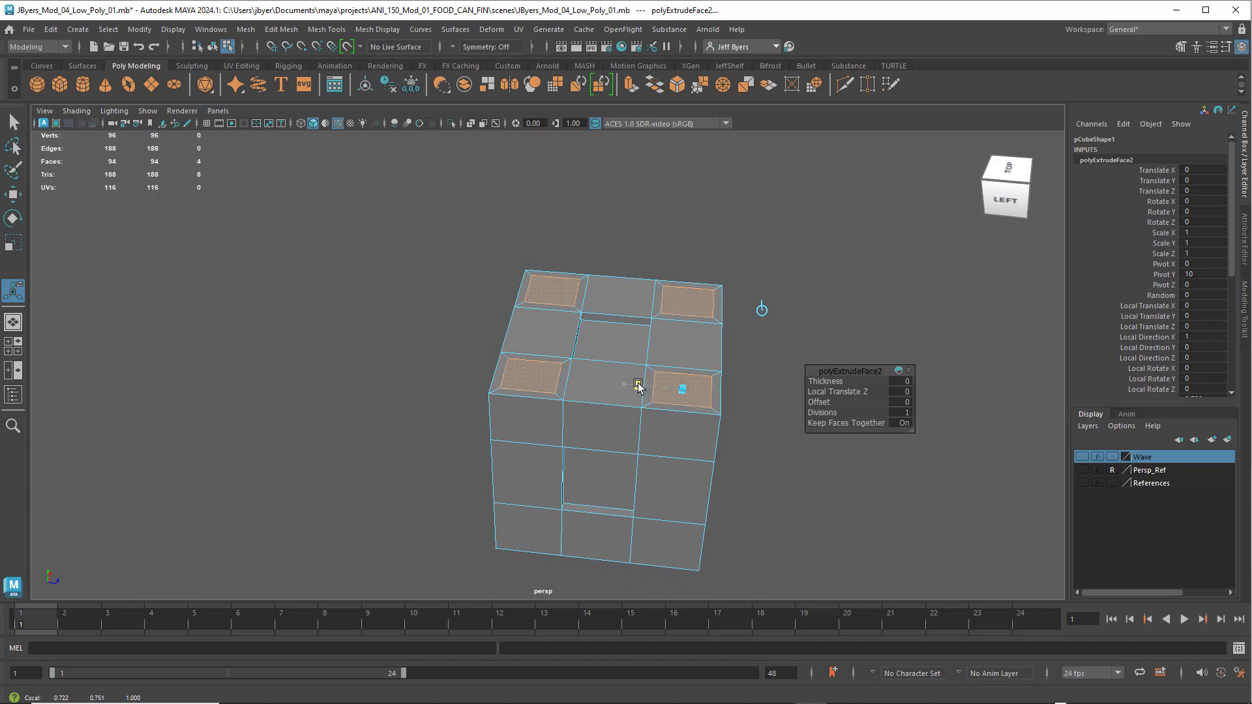
drag(641, 390, 642, 390)
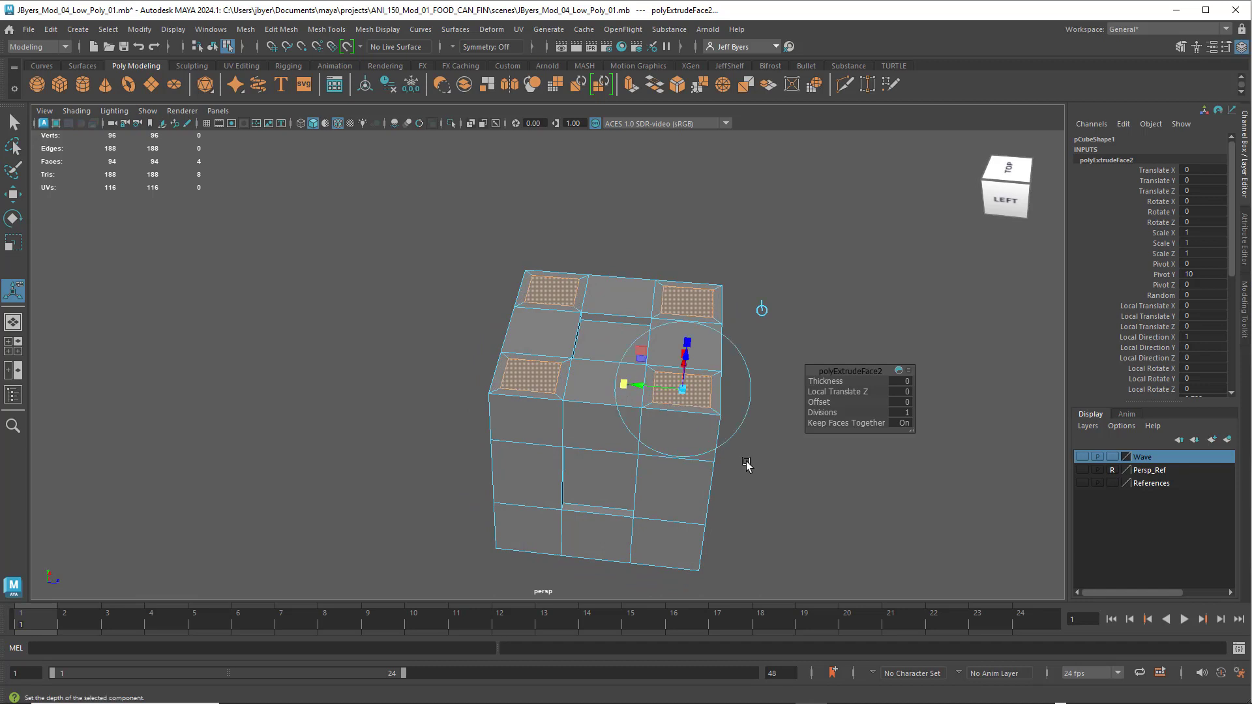
Extrude the inset corner faces inward with a Local Translate Z of -0.538, clear the selection and inspect the recesses.
alt+drag(740, 461, 571, 434)
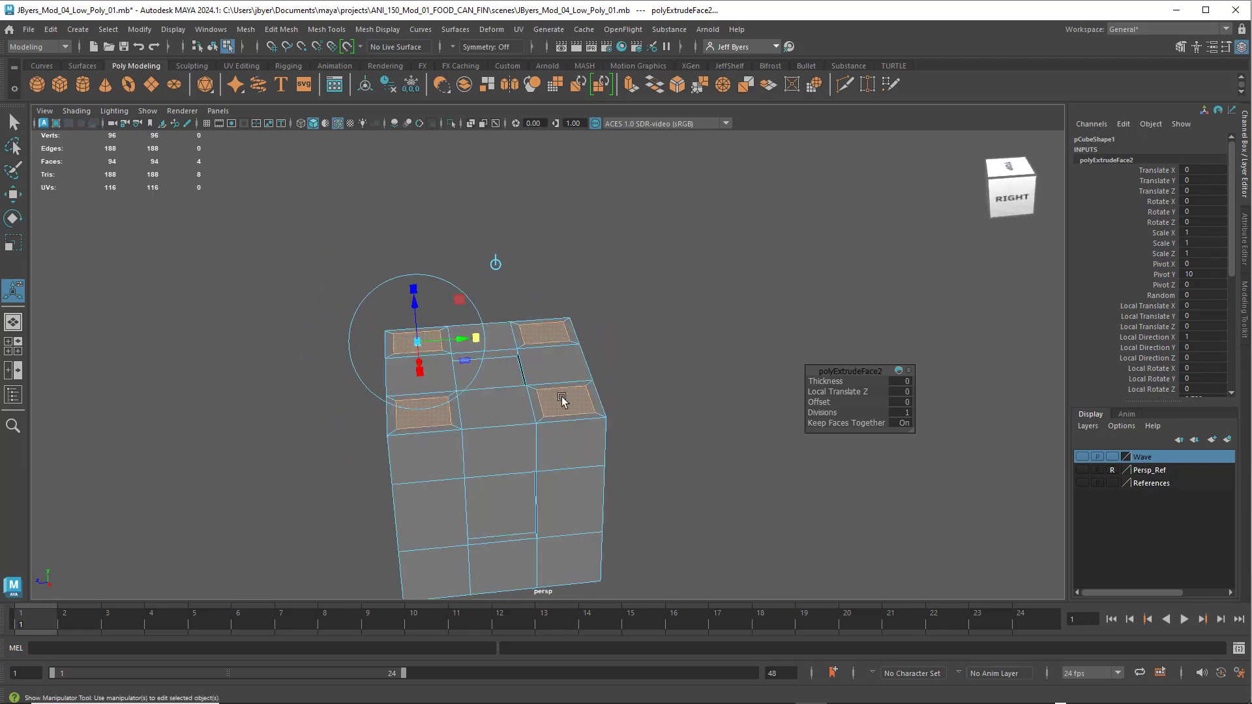
scroll(565, 418, up, 2)
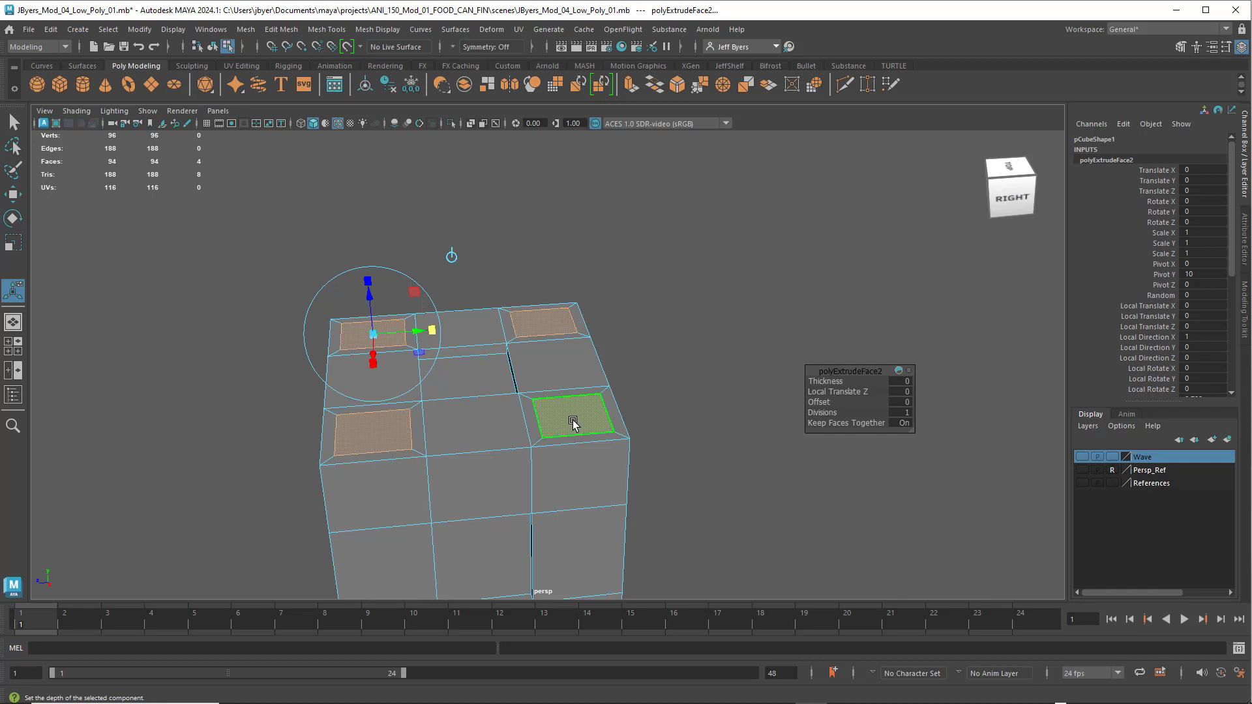
key(ctrl+e)
drag(368, 297, 364, 329)
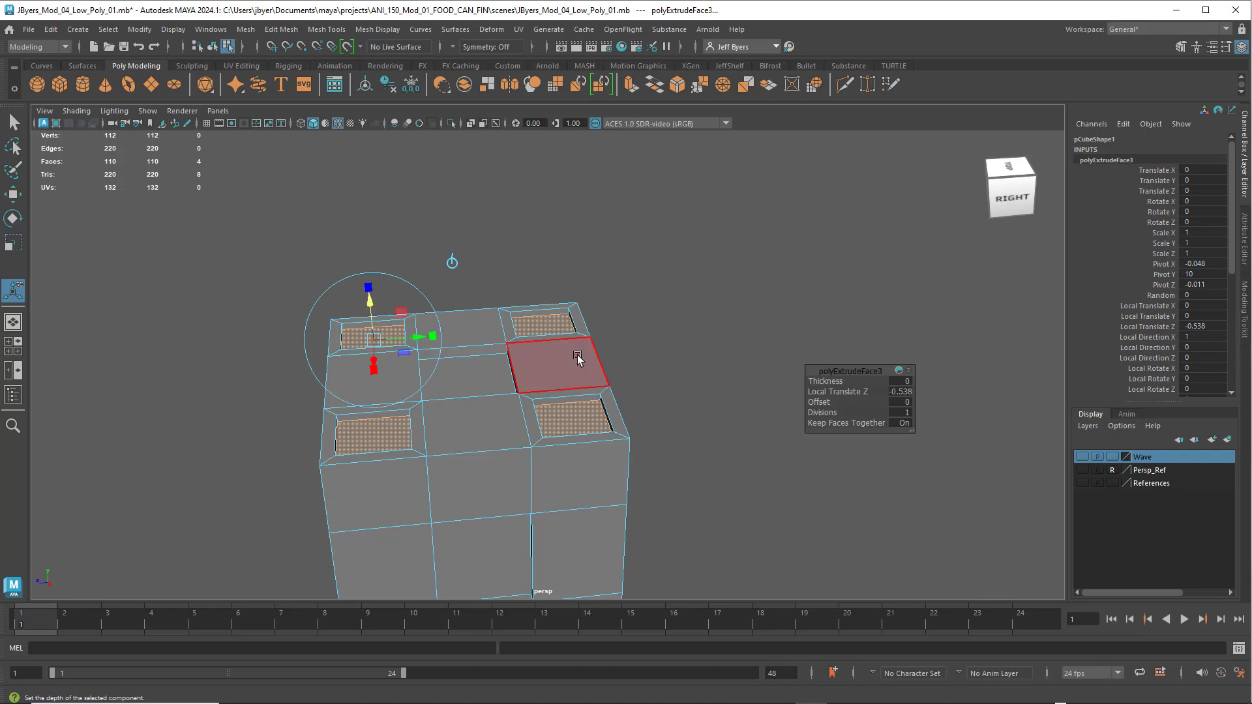
click(645, 367)
alt+drag(645, 367, 509, 424)
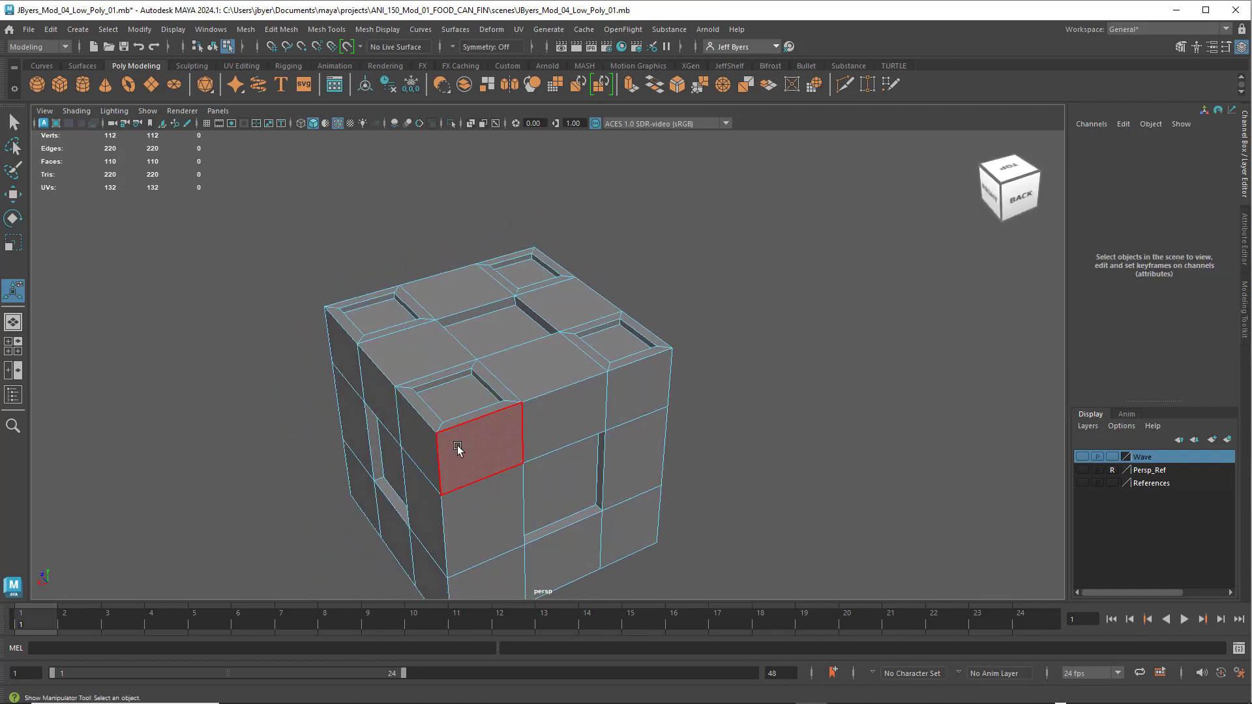
scroll(479, 444, up, 3)
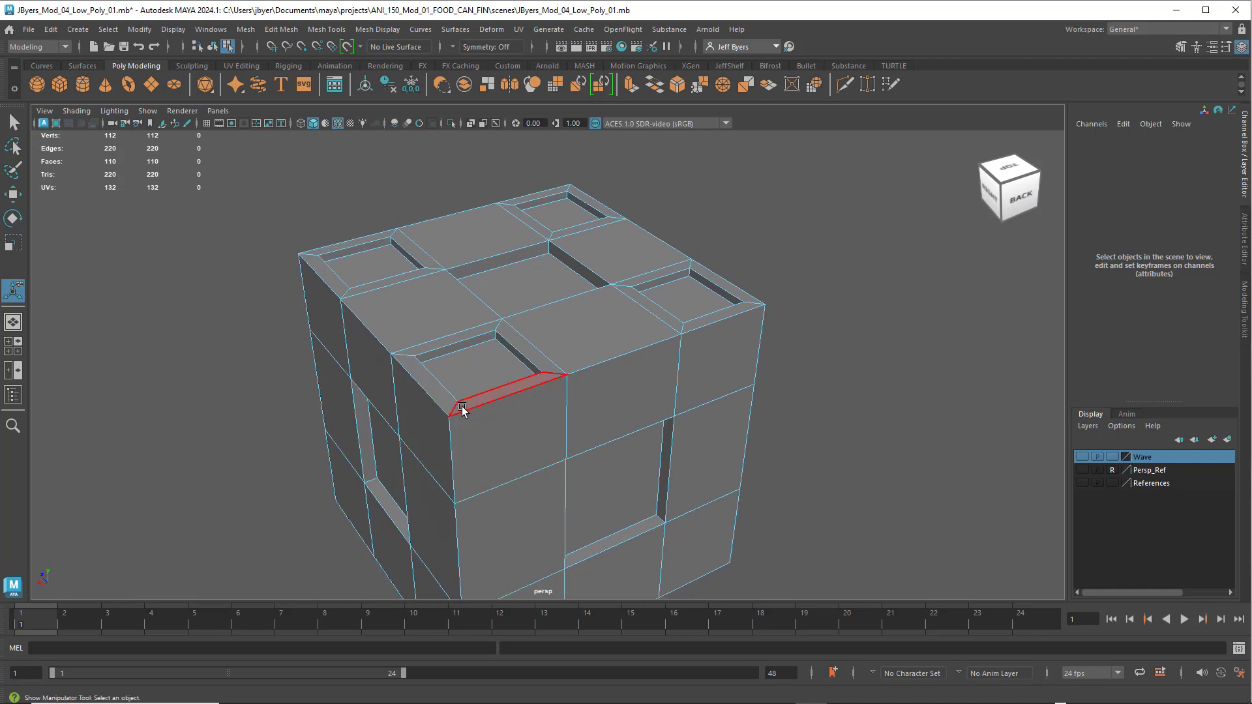
alt+drag(478, 416, 562, 413)
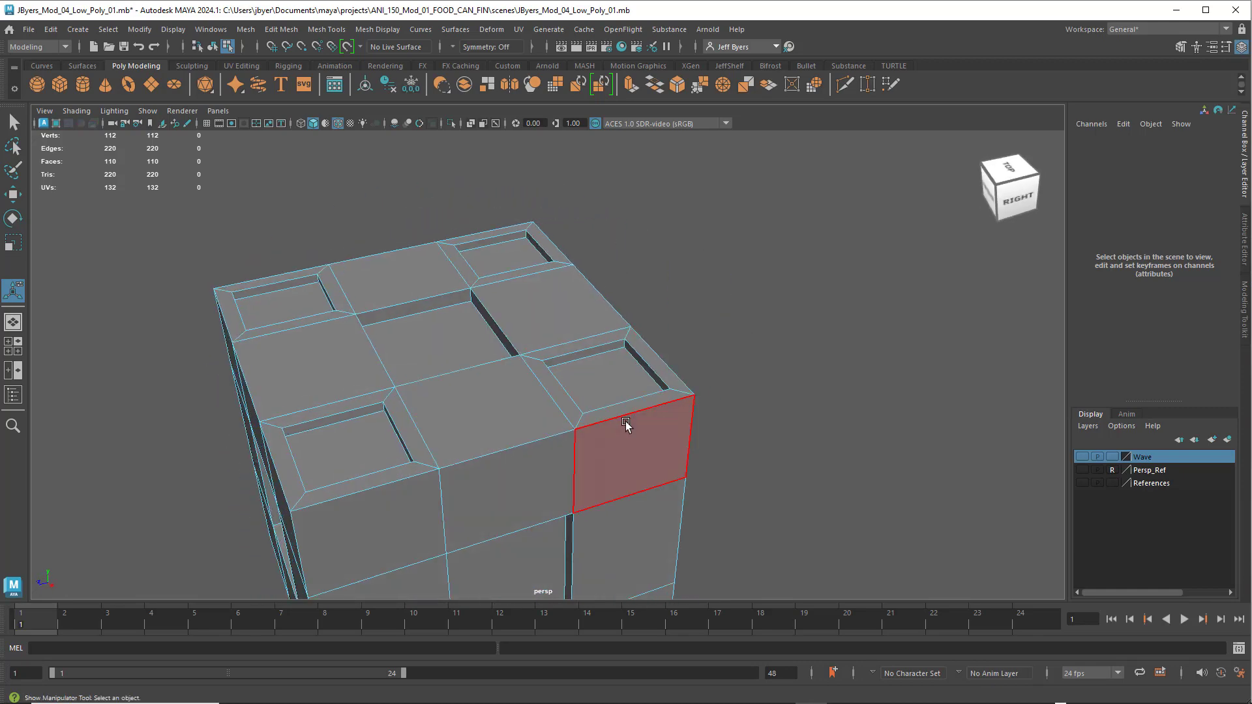
scroll(625, 424, down, 2)
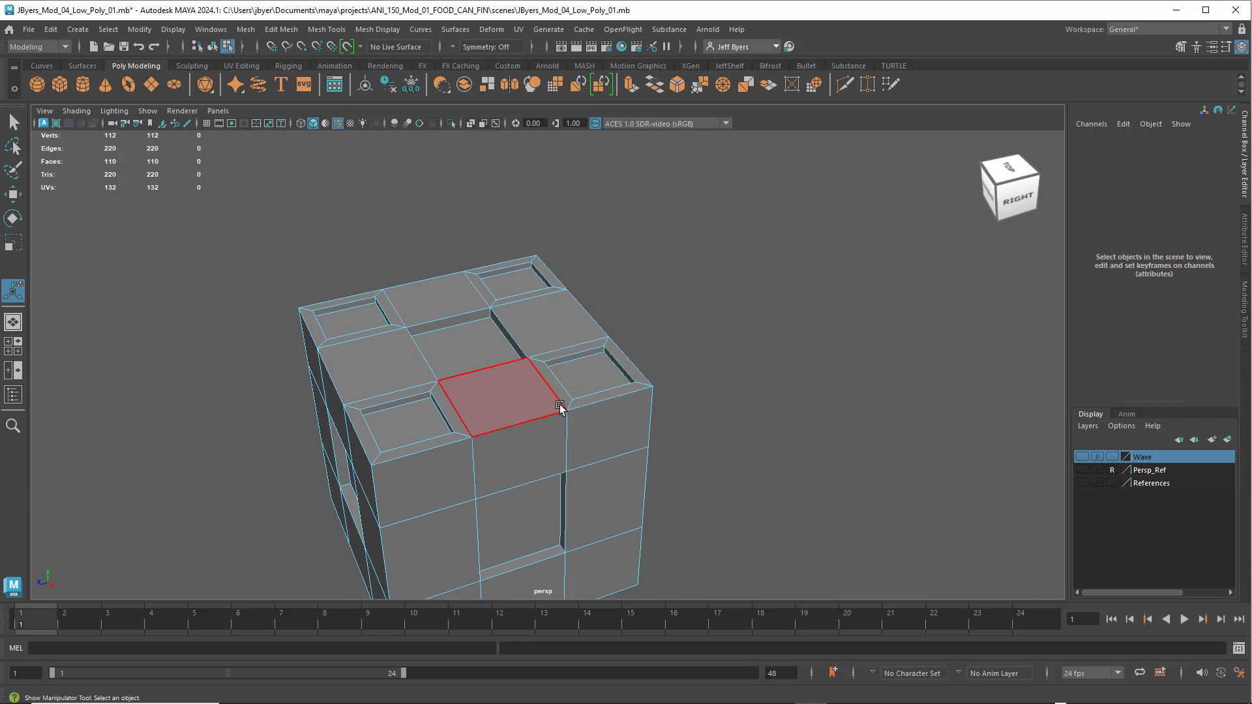
alt+drag(568, 405, 586, 393)
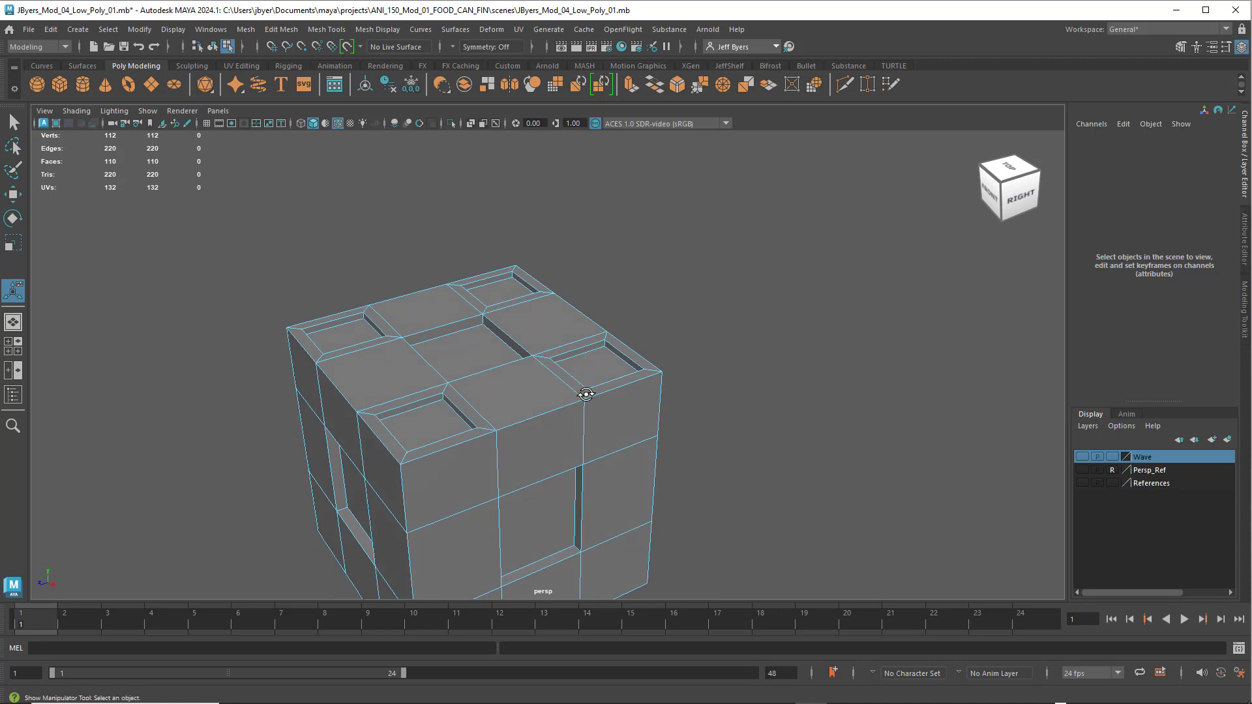
Undo both corner-face extrusions and the selection of the top corner faces.
key(ctrl+z)
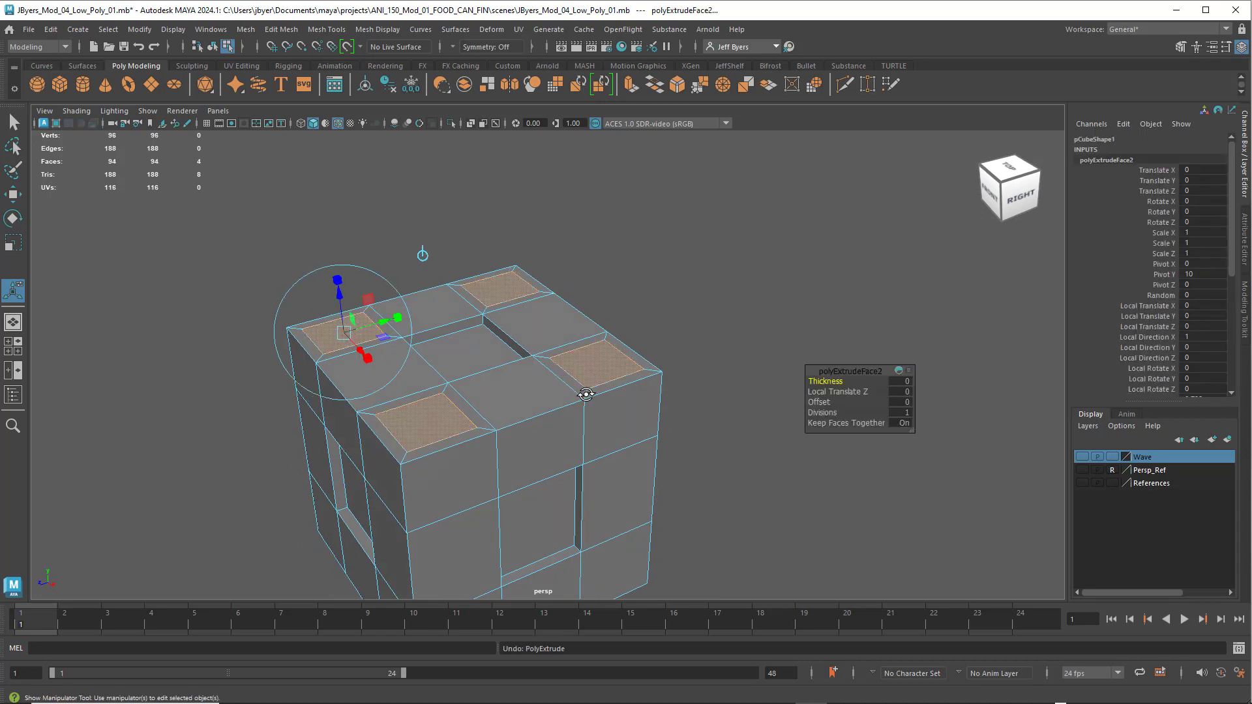
key(ctrl+z)
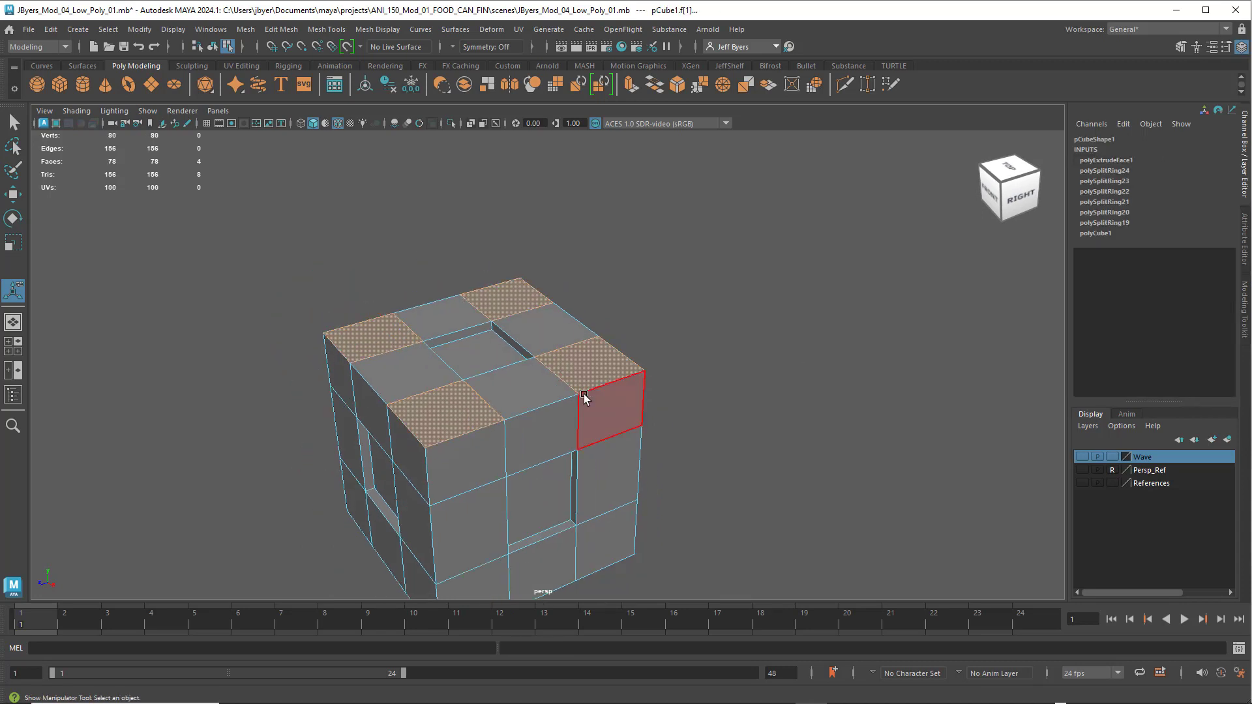
key(ctrl+z)
key(ctrl+z)
key(ctrl+z)
key(ctrl+z)
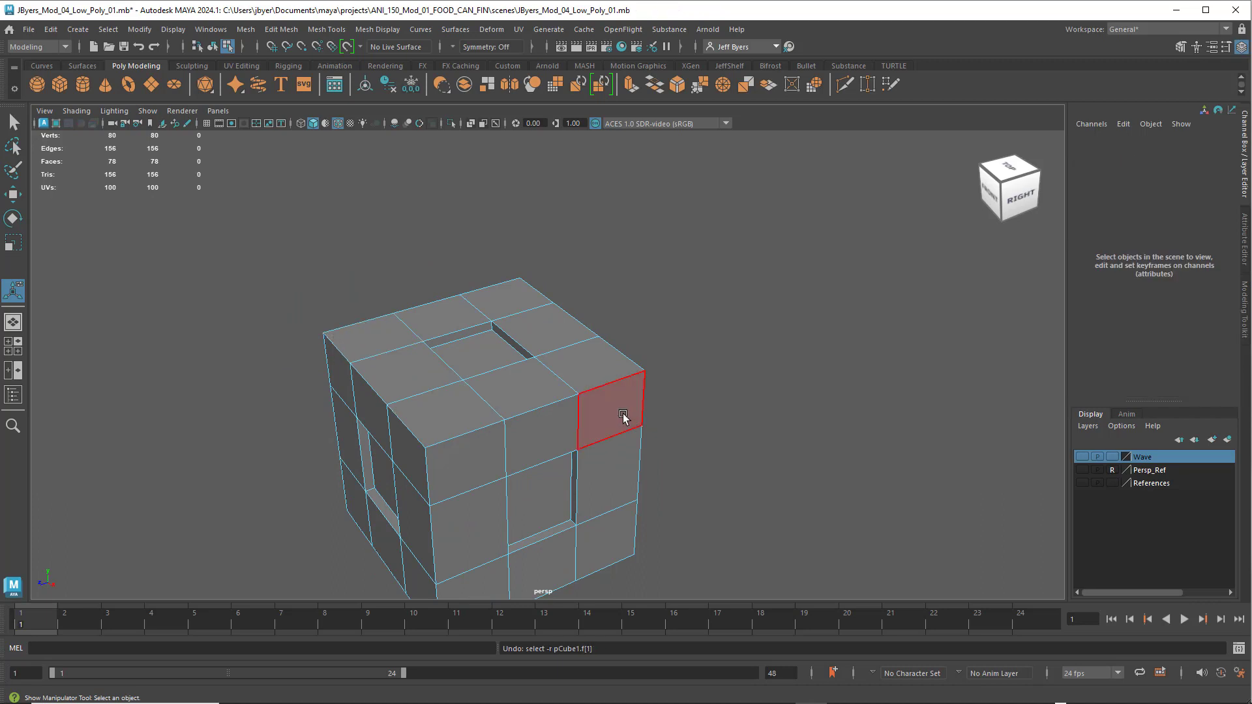
Return to object mode and insert four edge loops across the cube's width, close to both borders of each outer column.
alt+drag(615, 416, 505, 401)
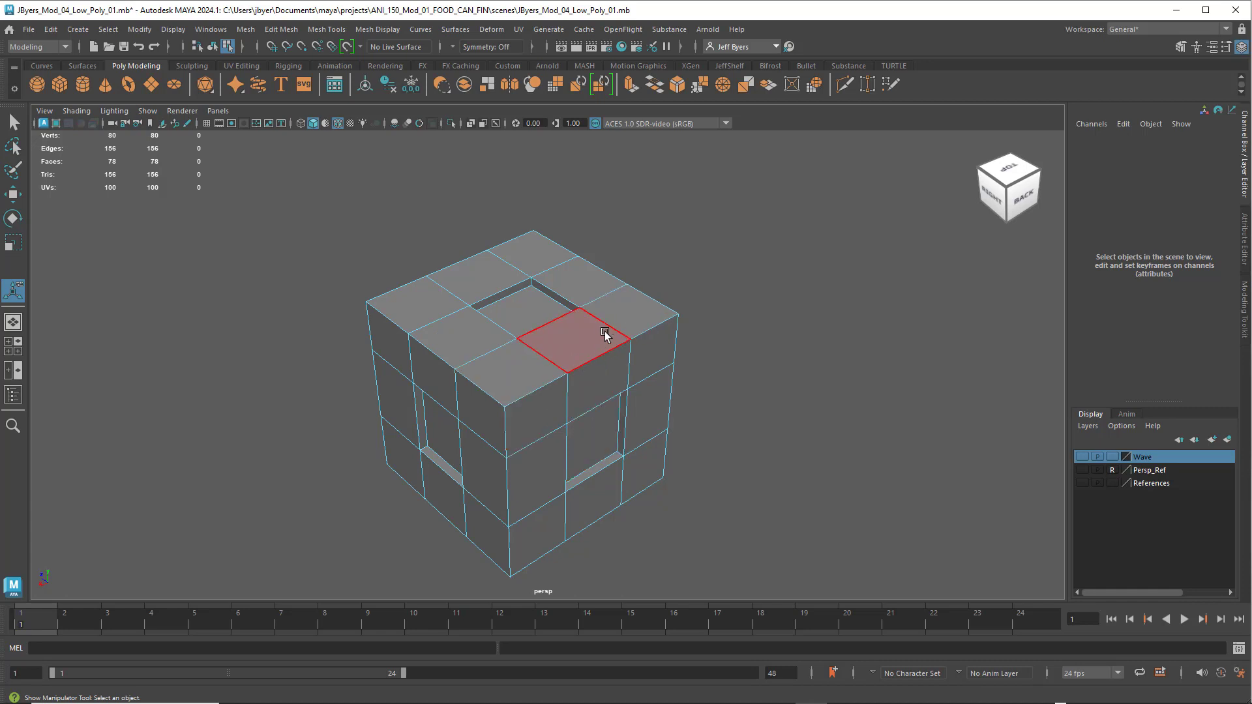
right_drag(607, 332, 535, 380)
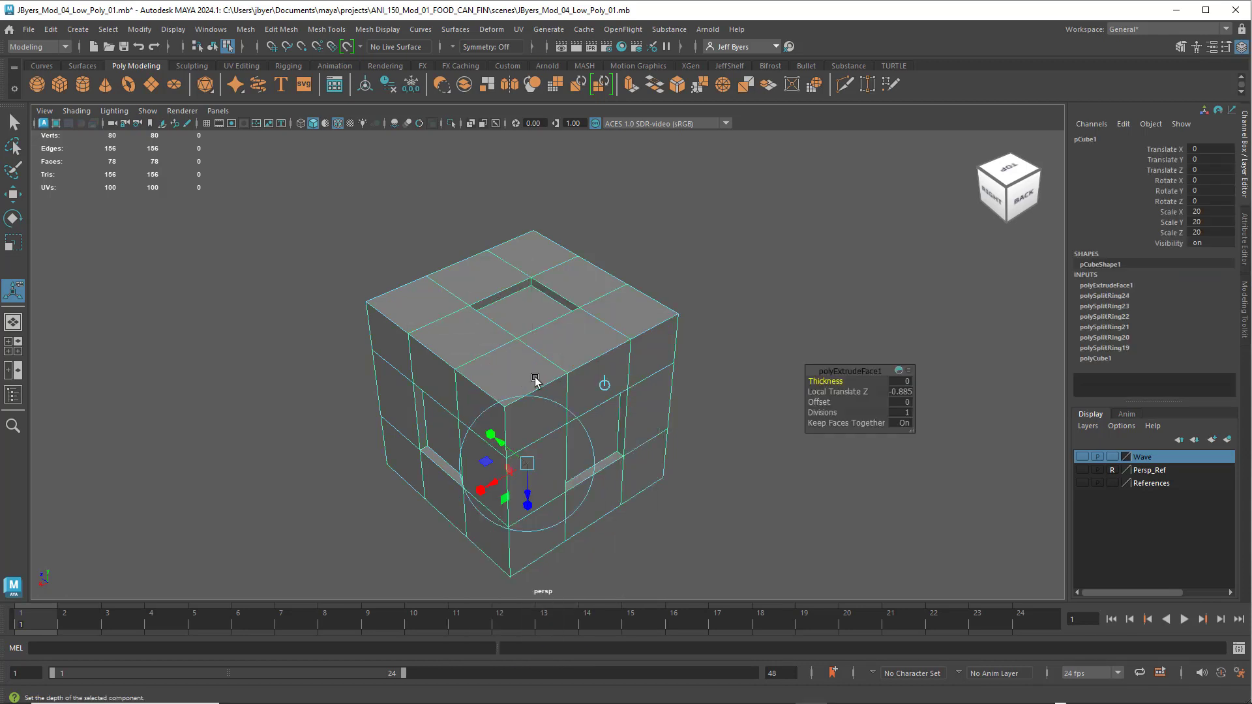
key(q)
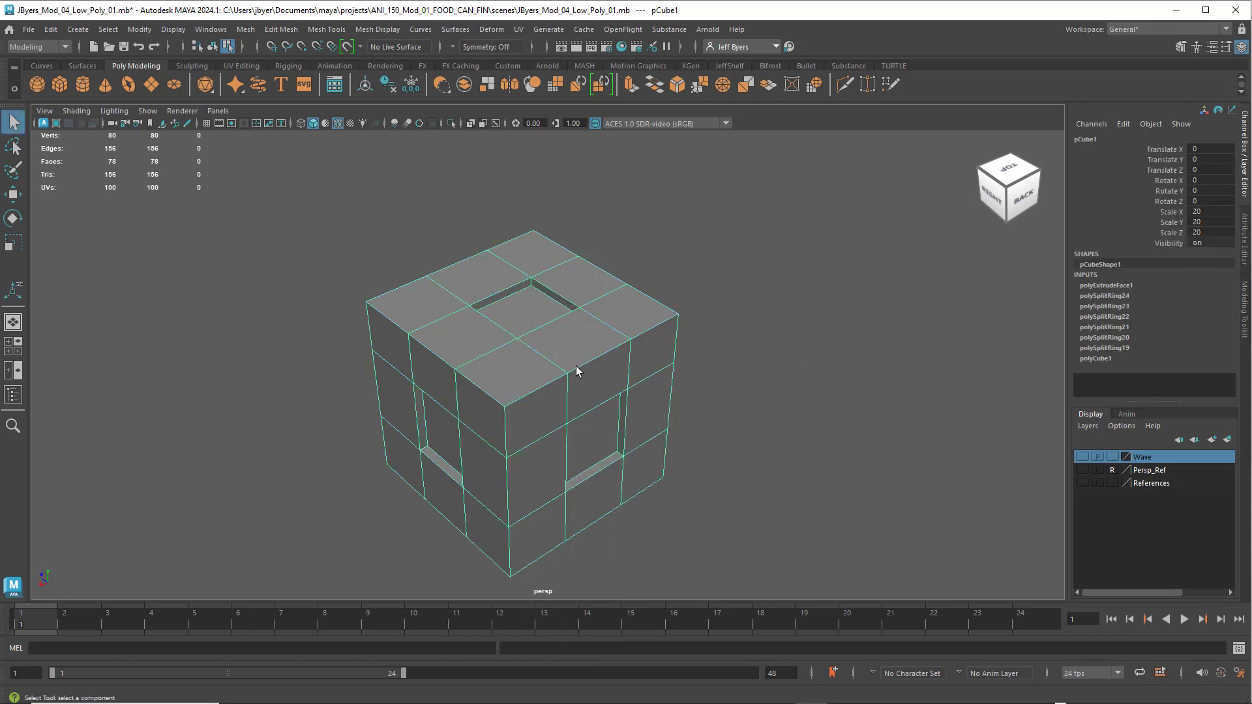
shift+right_drag(564, 331, 525, 352)
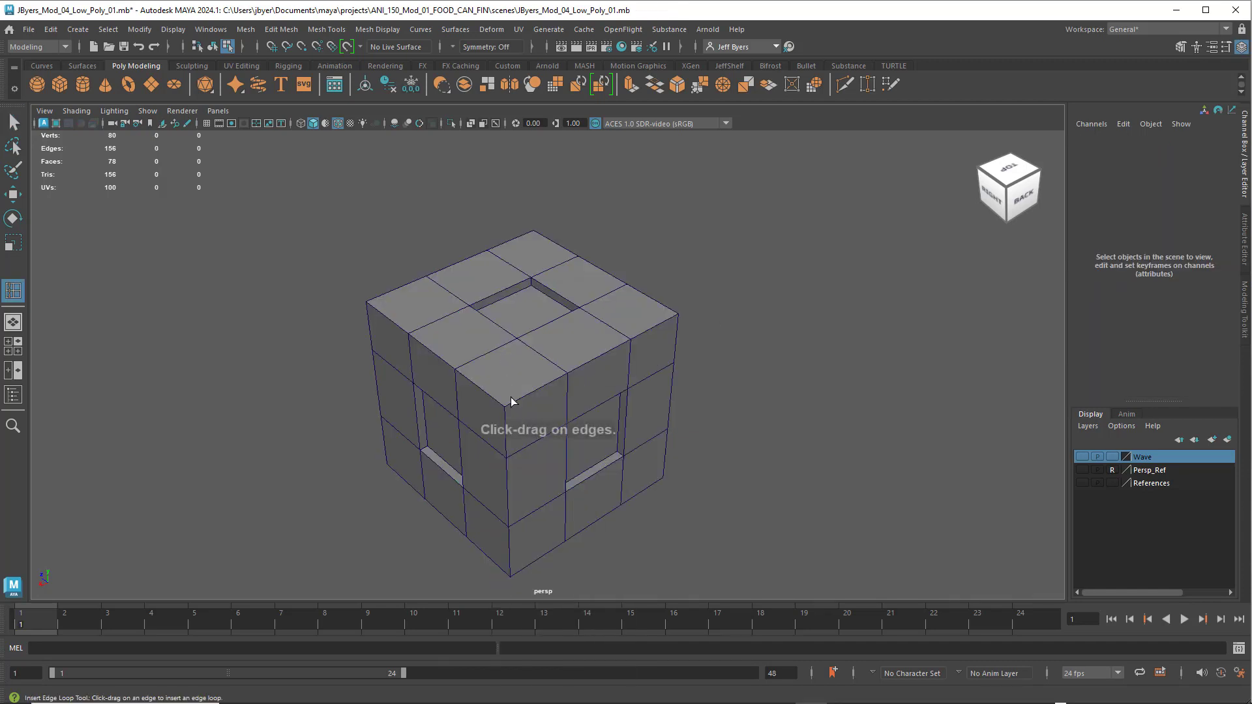
click(512, 406)
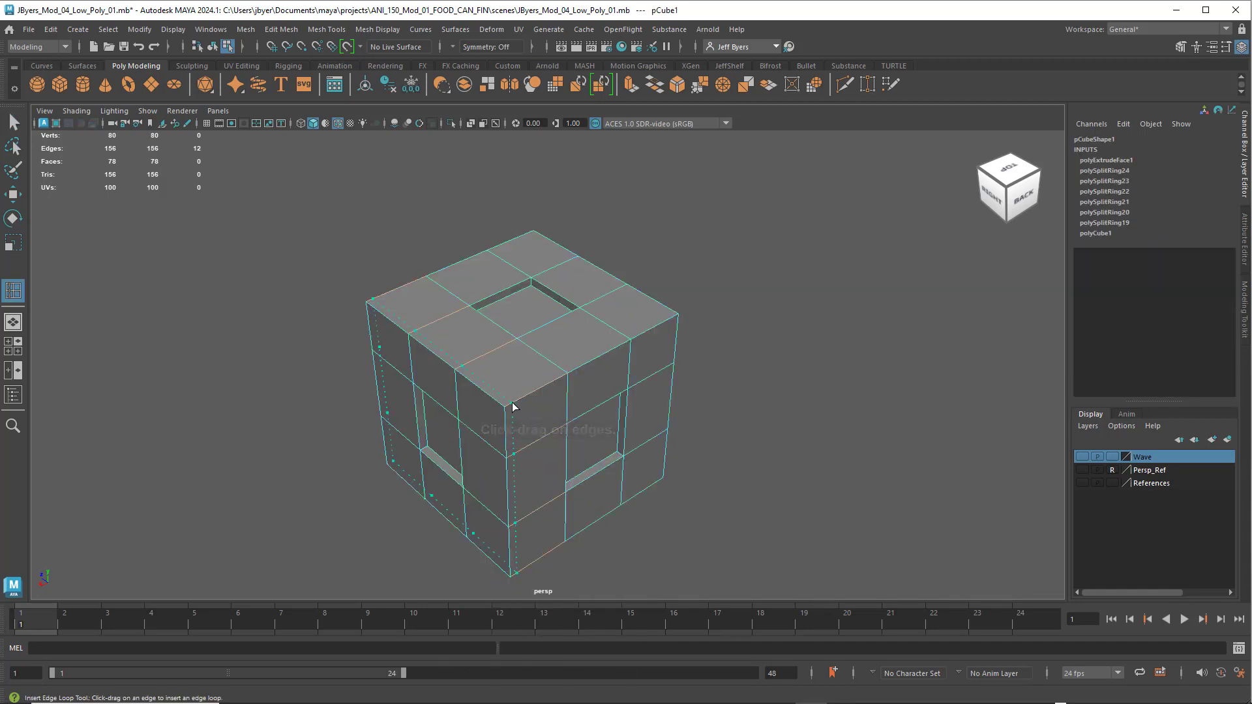
click(514, 406)
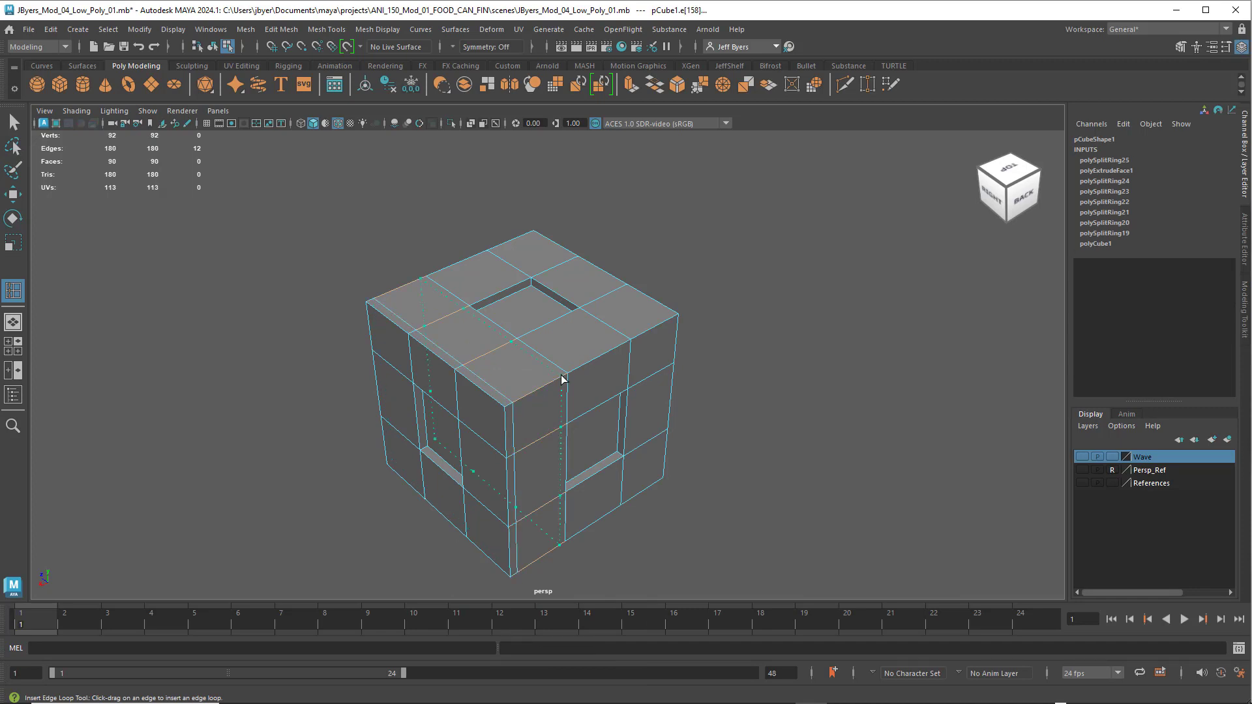
click(561, 379)
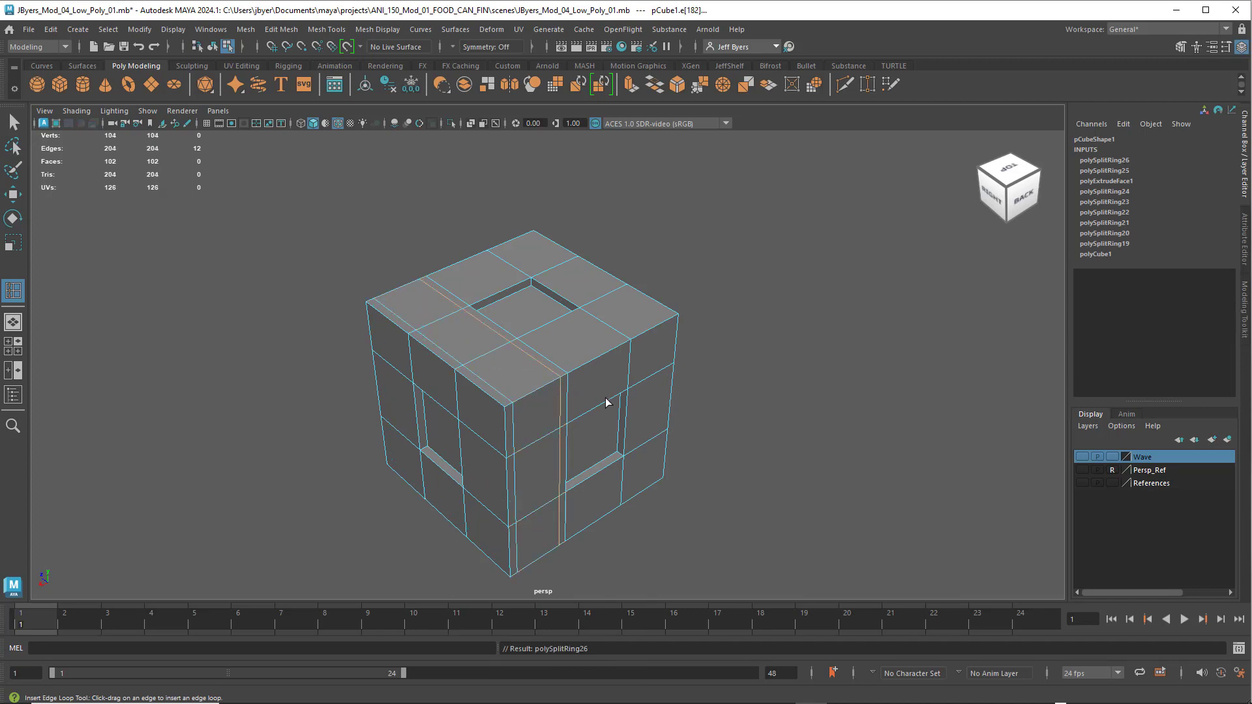
mouse_move(607, 400)
alt+mouse_down()
mouse_move(567, 400)
mouse_move(612, 389)
alt+mouse_up()
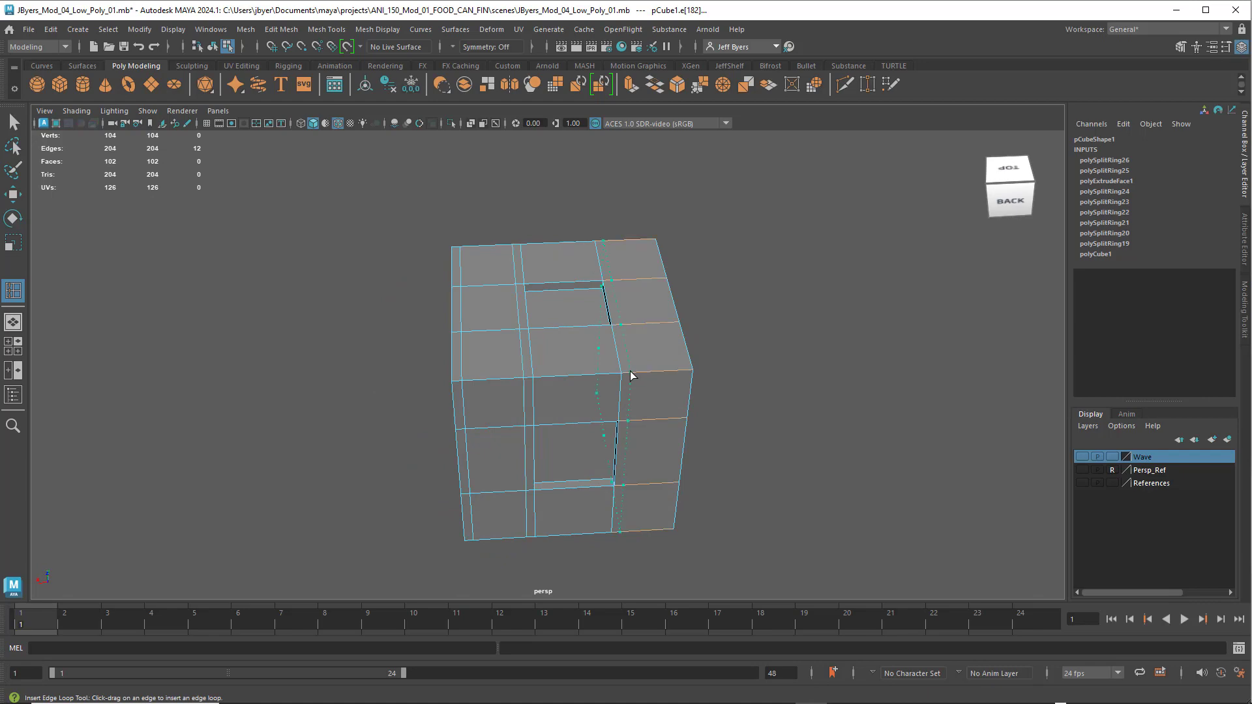
click(630, 376)
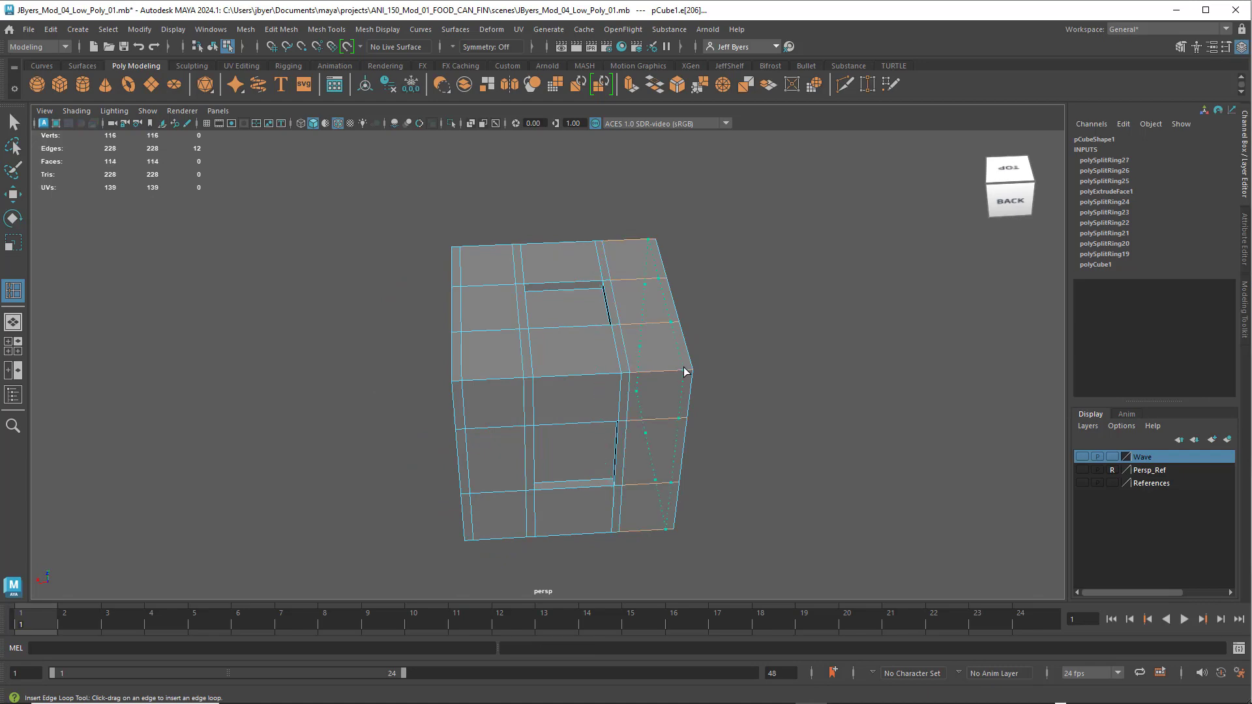
click(687, 373)
Insert four edge loops across the cube's depth, close to both borders of each outer column, and exit the Insert Edge Loop tool.
alt+drag(674, 394, 570, 447)
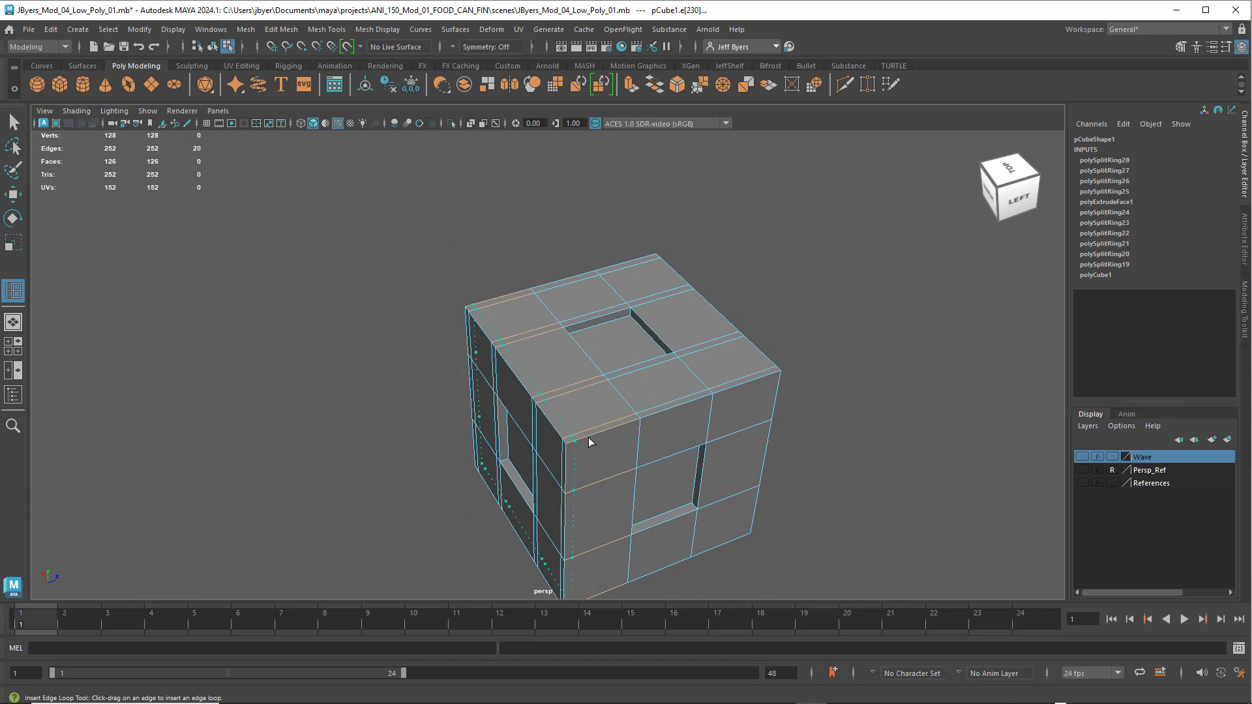
click(589, 442)
click(634, 422)
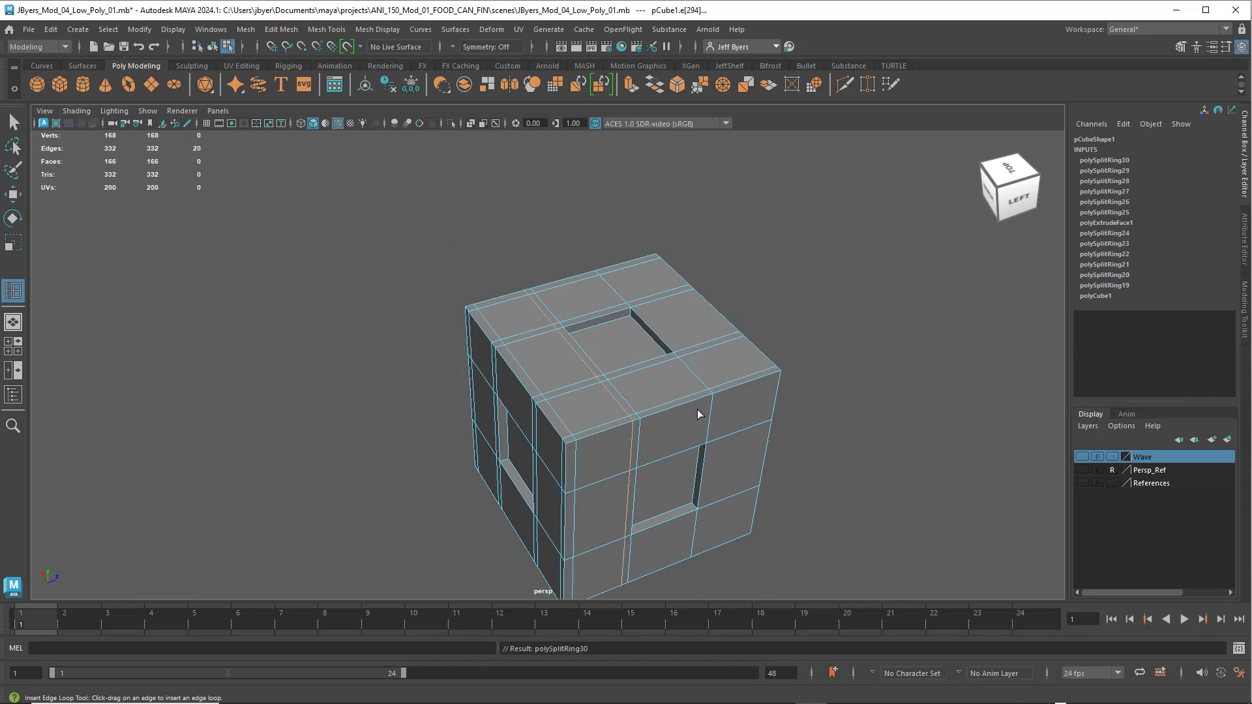
alt+drag(698, 414, 594, 444)
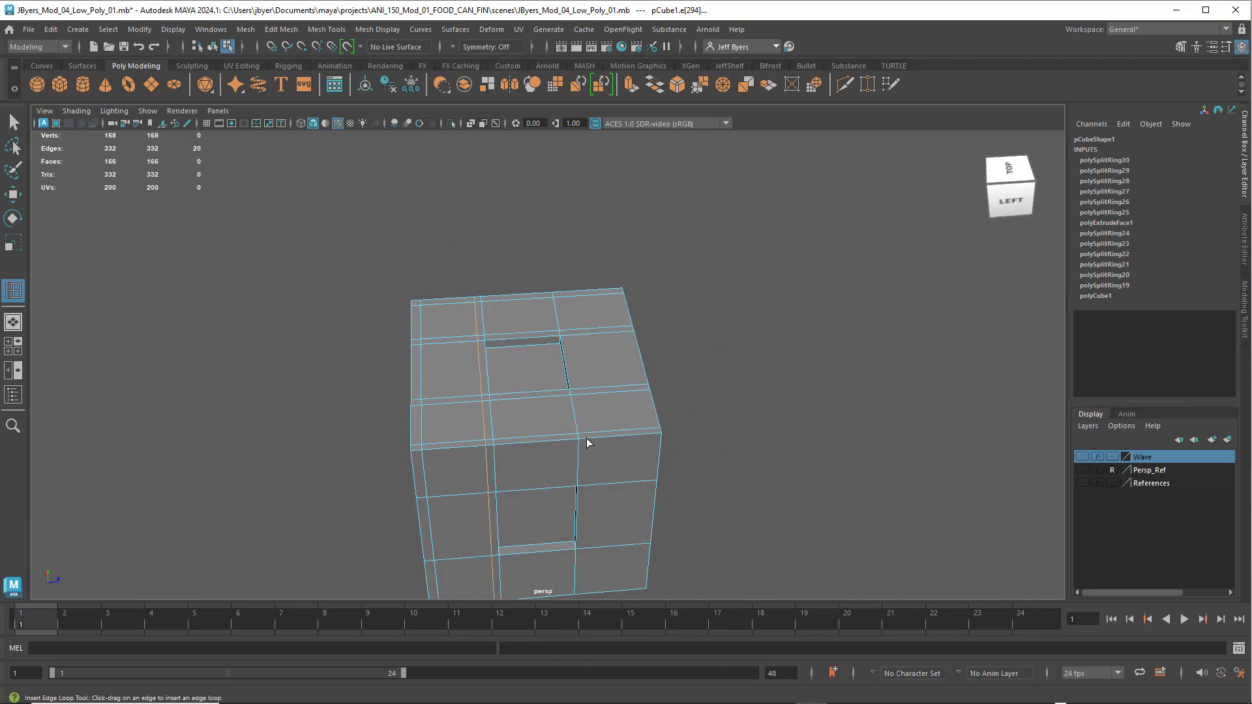
click(587, 442)
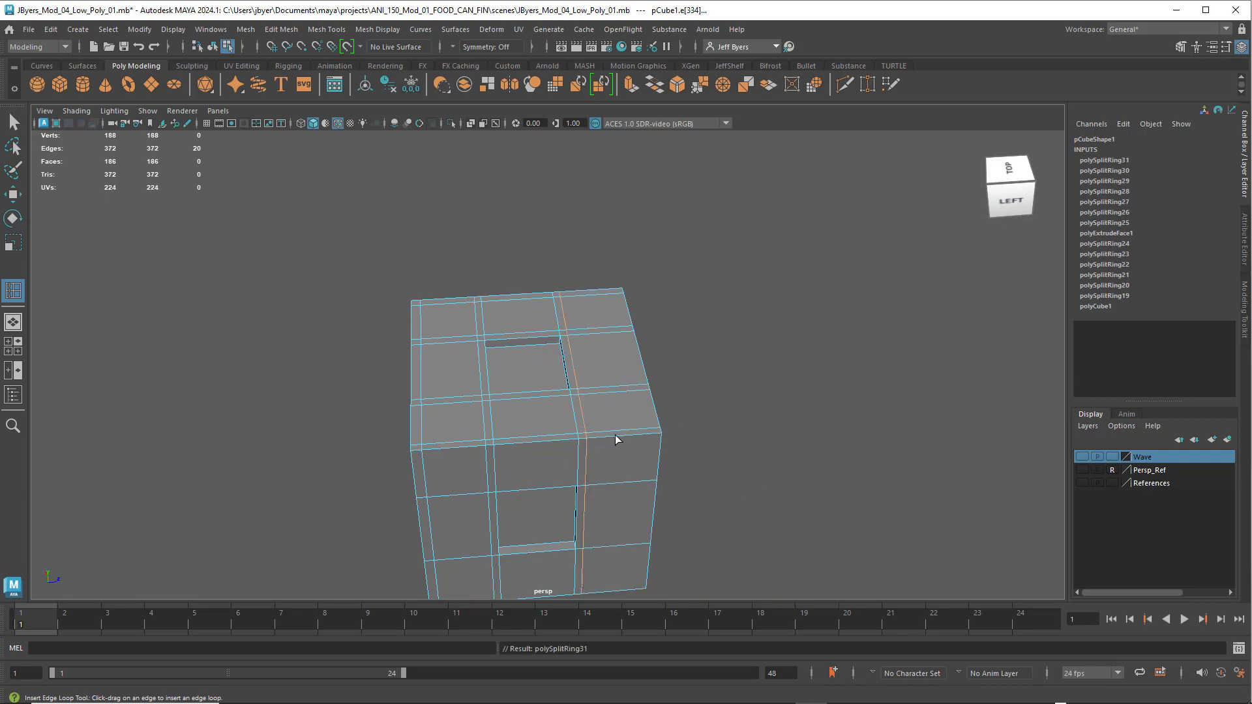
click(655, 437)
alt+drag(646, 433, 589, 412)
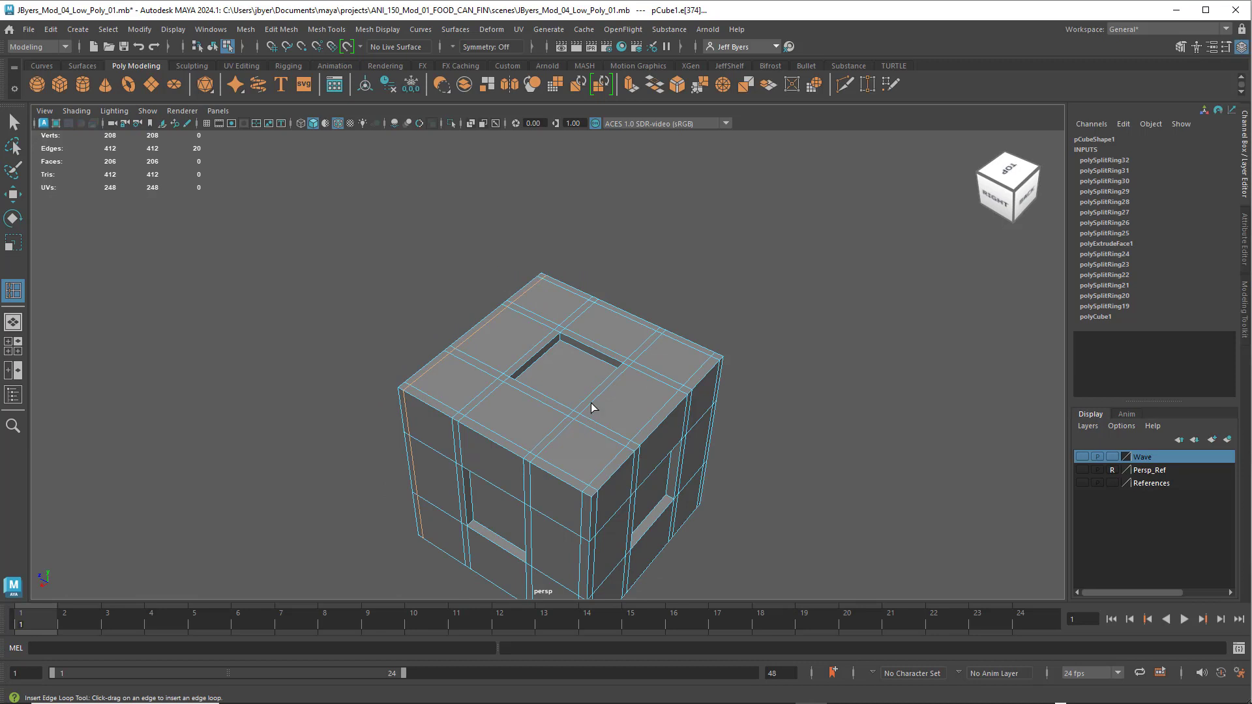
key(q)
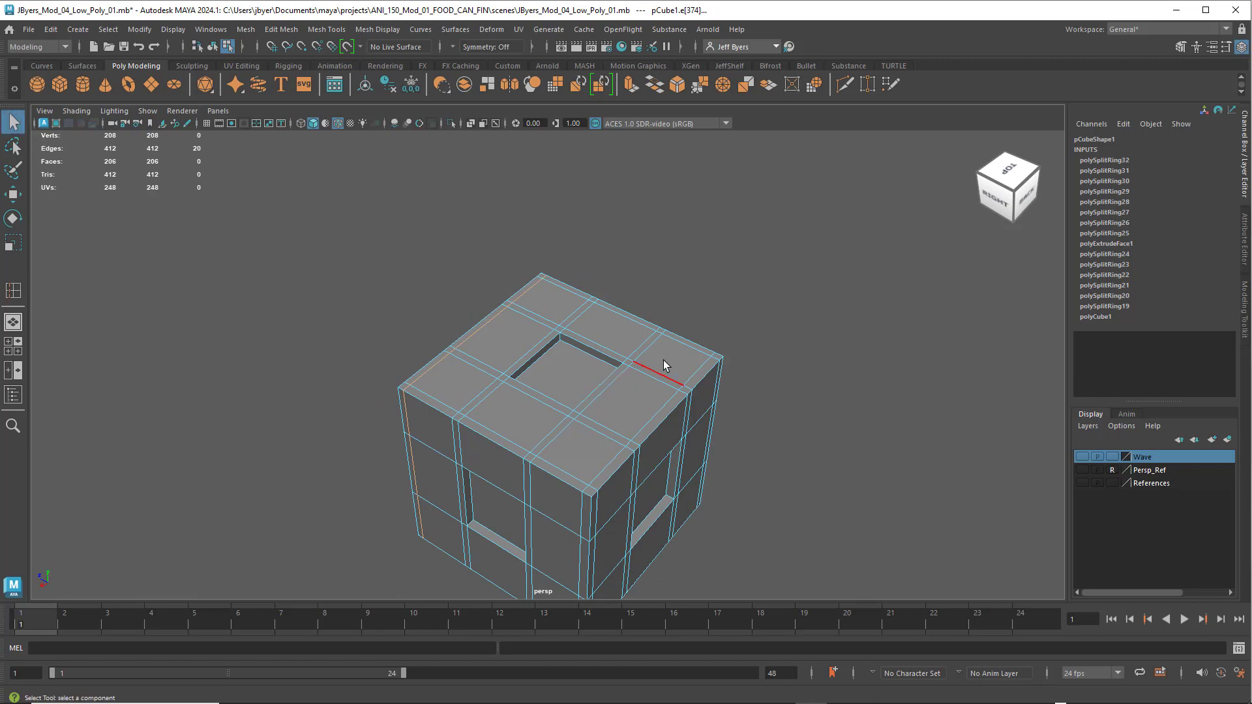
Extrude the four inset corner faces on the cube's top and lower them to about 9.22 in Y.
right_drag(664, 360, 676, 376)
click(675, 370)
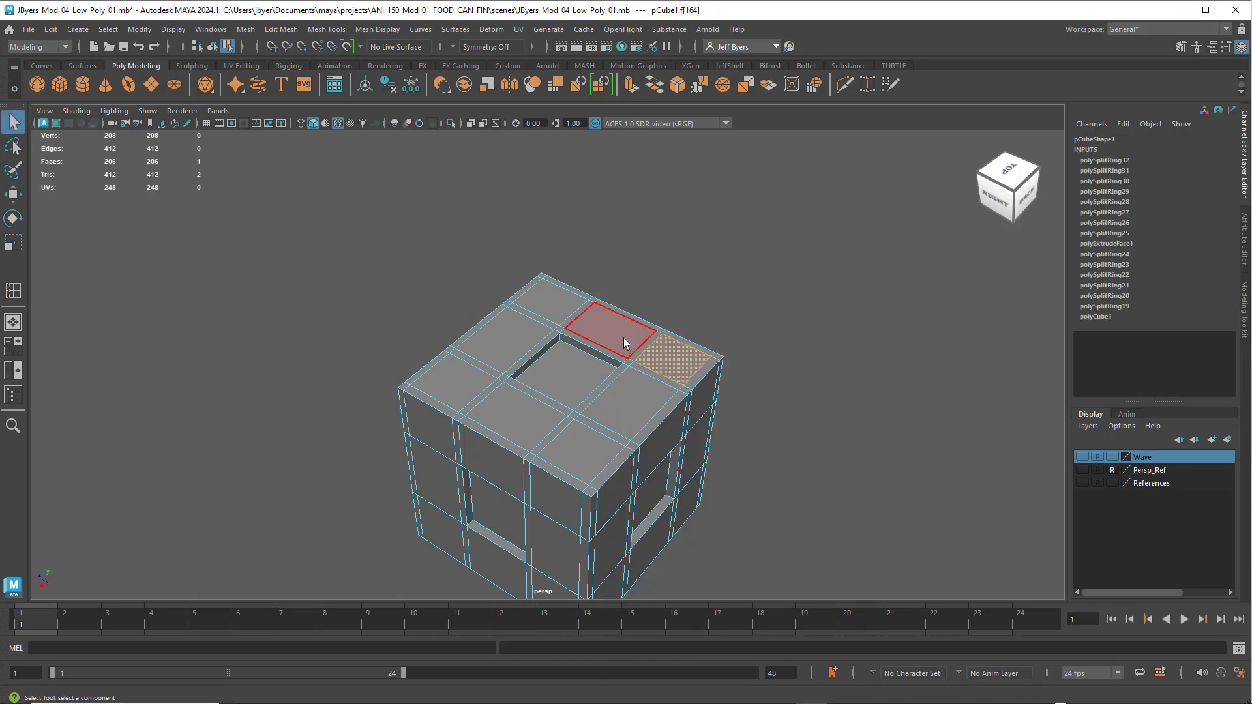
shift+click(556, 311)
shift+click(469, 377)
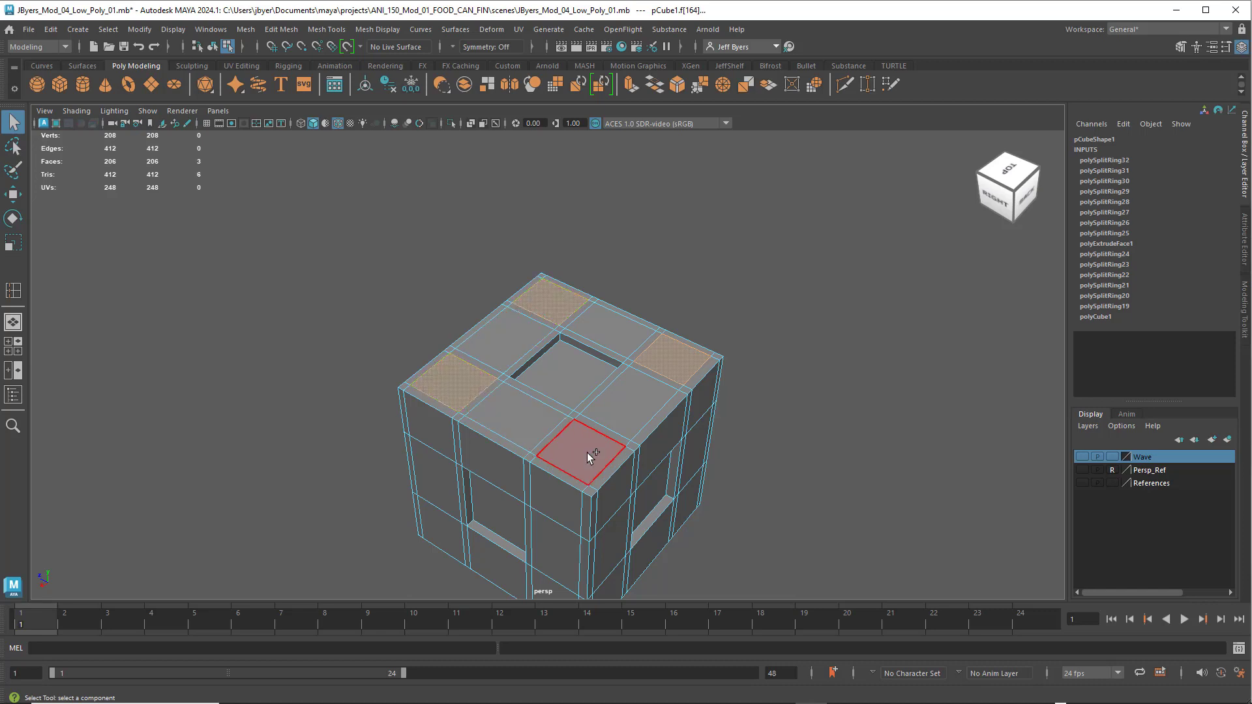
shift+click(590, 454)
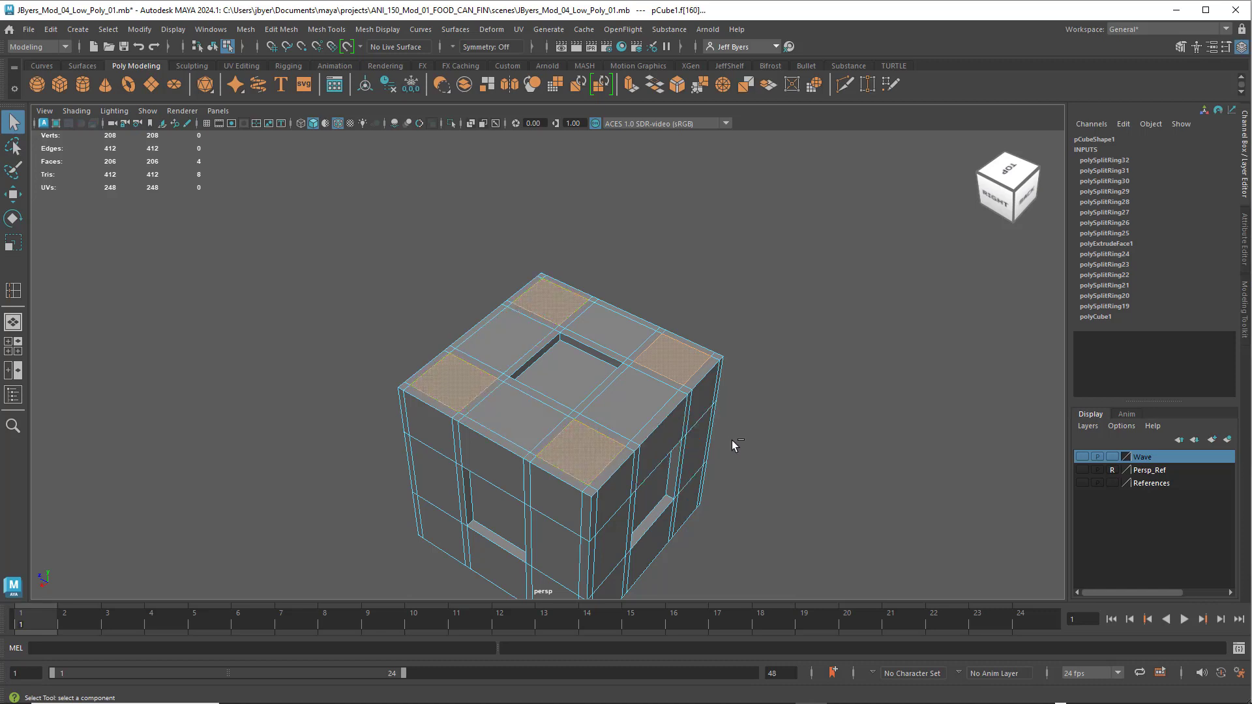
key(ctrl+e)
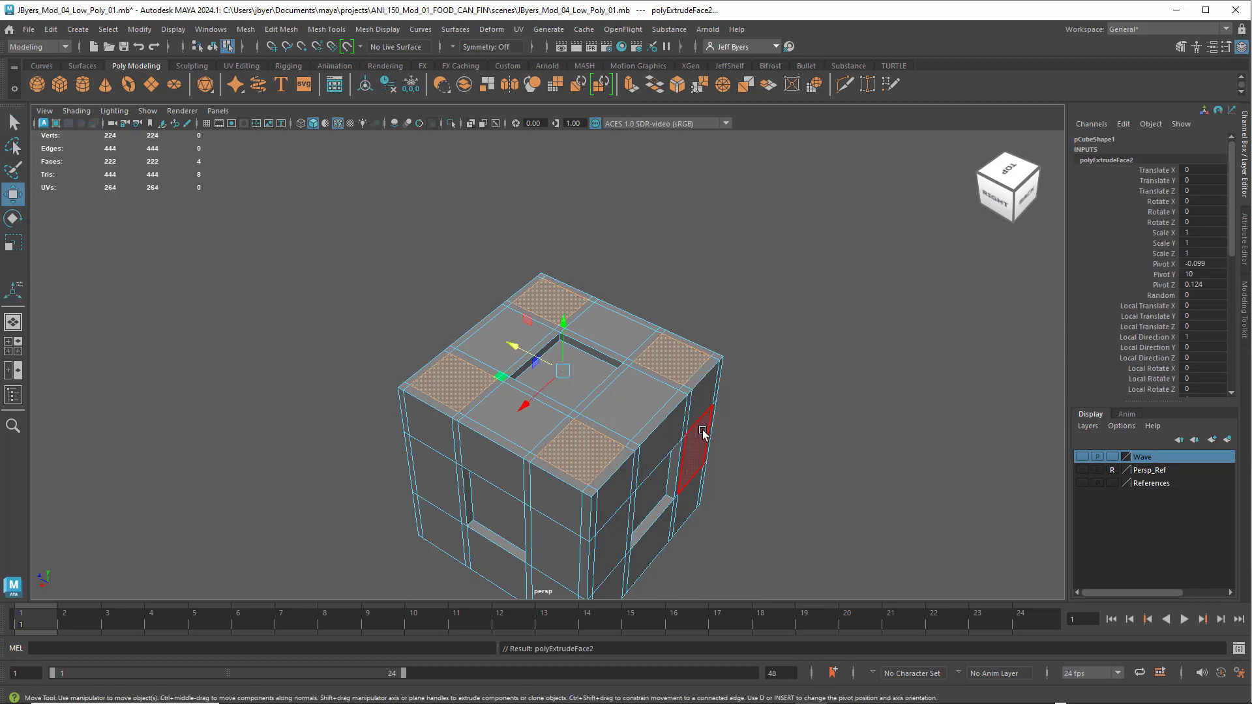
drag(564, 322, 565, 331)
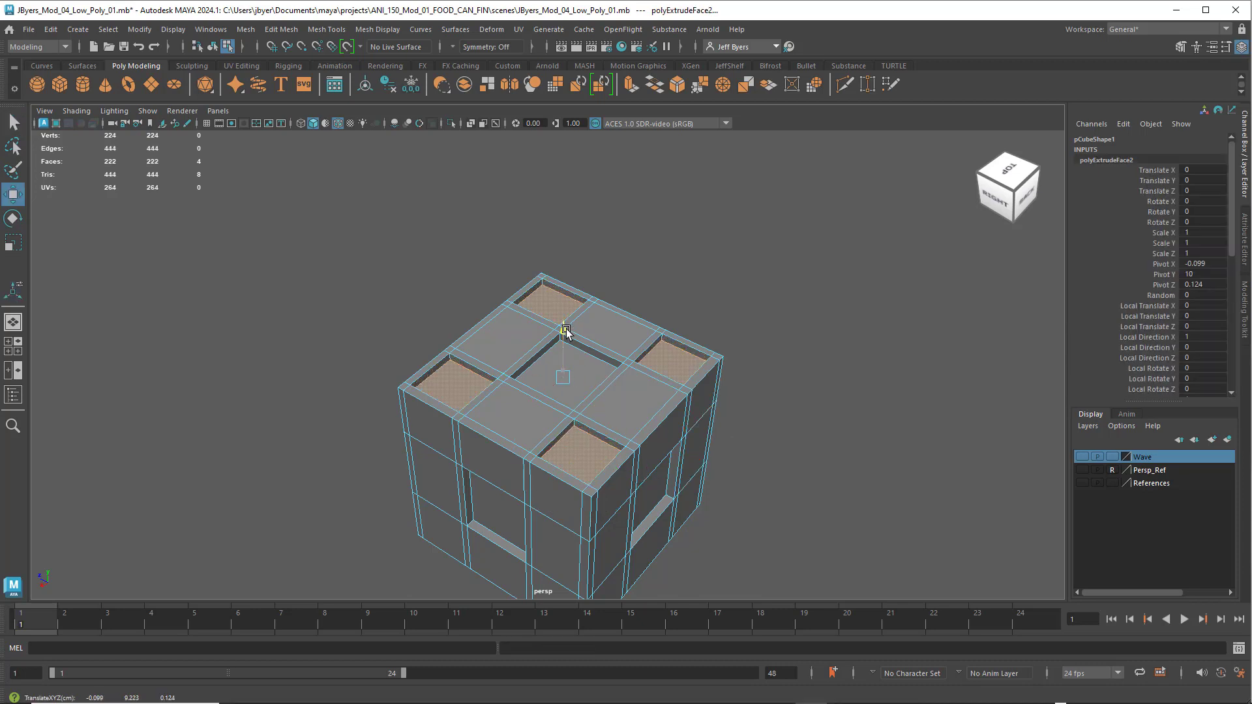
click(797, 467)
alt+drag(797, 467, 582, 383)
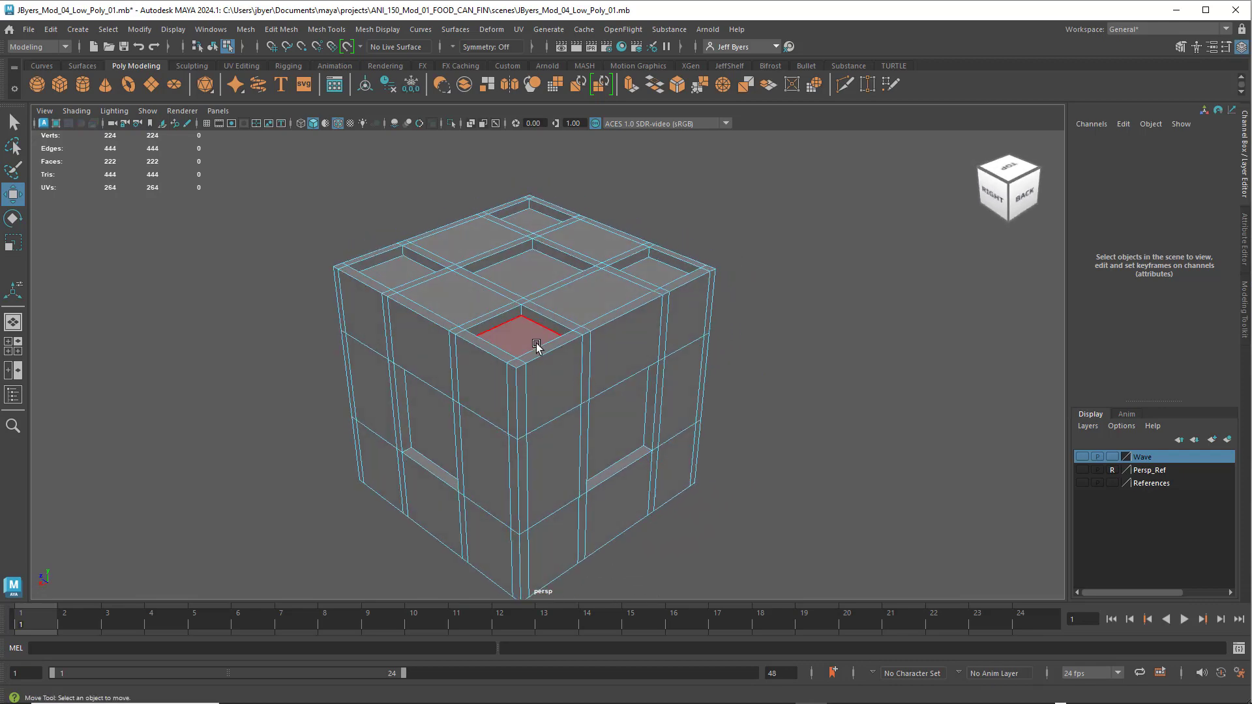
Return to object mode, clear the selection and examine the recesses on the cube's top and sides.
right_drag(534, 332, 515, 413)
scroll(525, 396, down, 2)
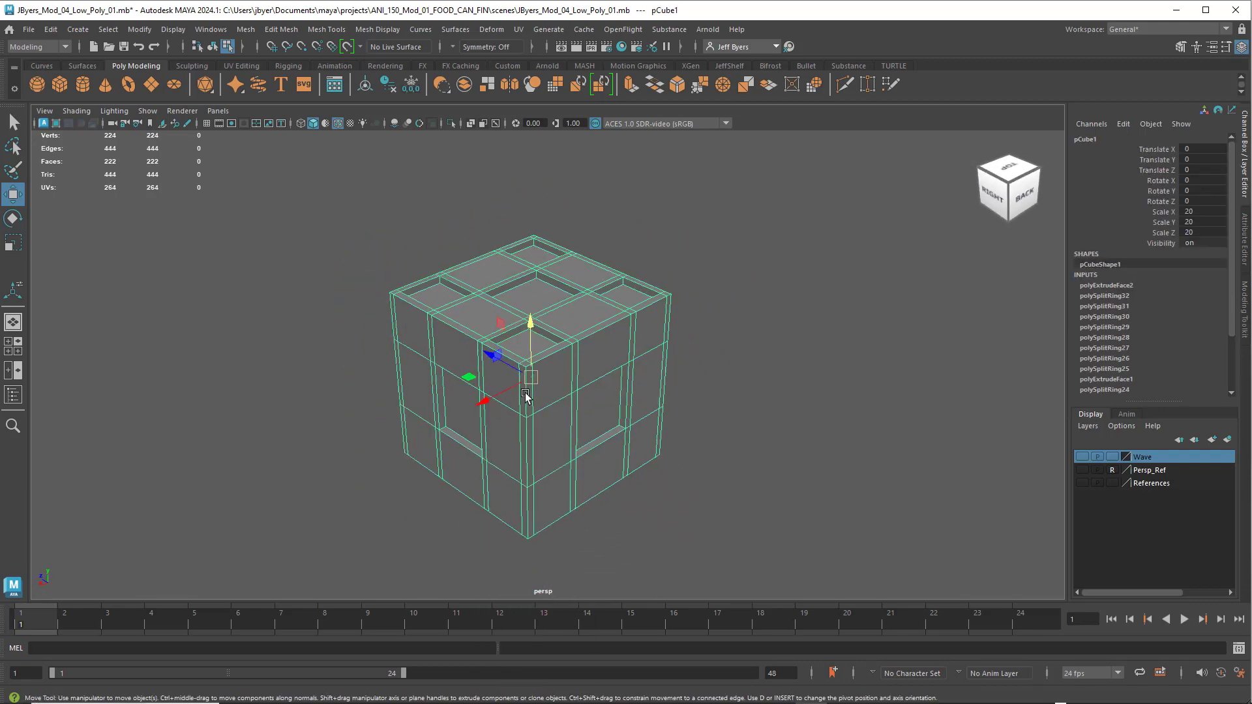
click(698, 448)
alt+drag(609, 467, 610, 455)
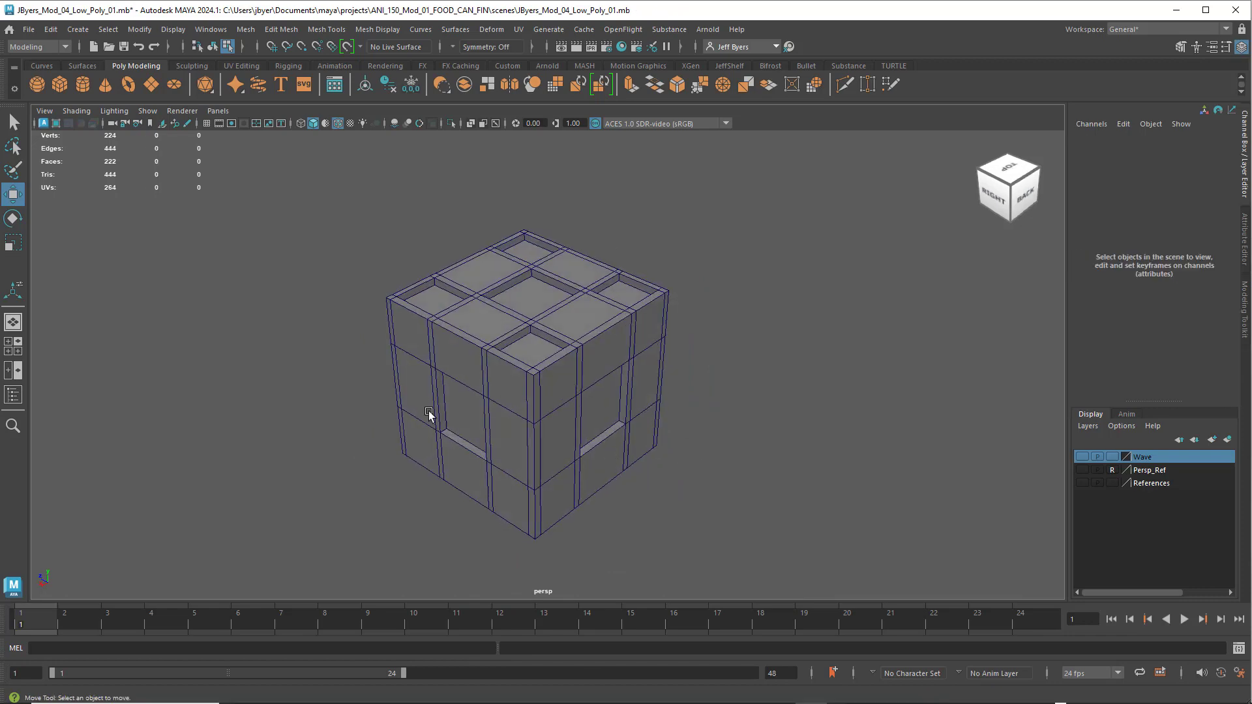
mouse_move(540, 335)
alt+mouse_down()
mouse_move(517, 349)
mouse_move(483, 260)
mouse_move(538, 318)
mouse_move(475, 350)
mouse_move(481, 333)
mouse_move(532, 355)
mouse_move(529, 344)
mouse_move(555, 342)
alt+mouse_up()
scroll(530, 345, up, 3)
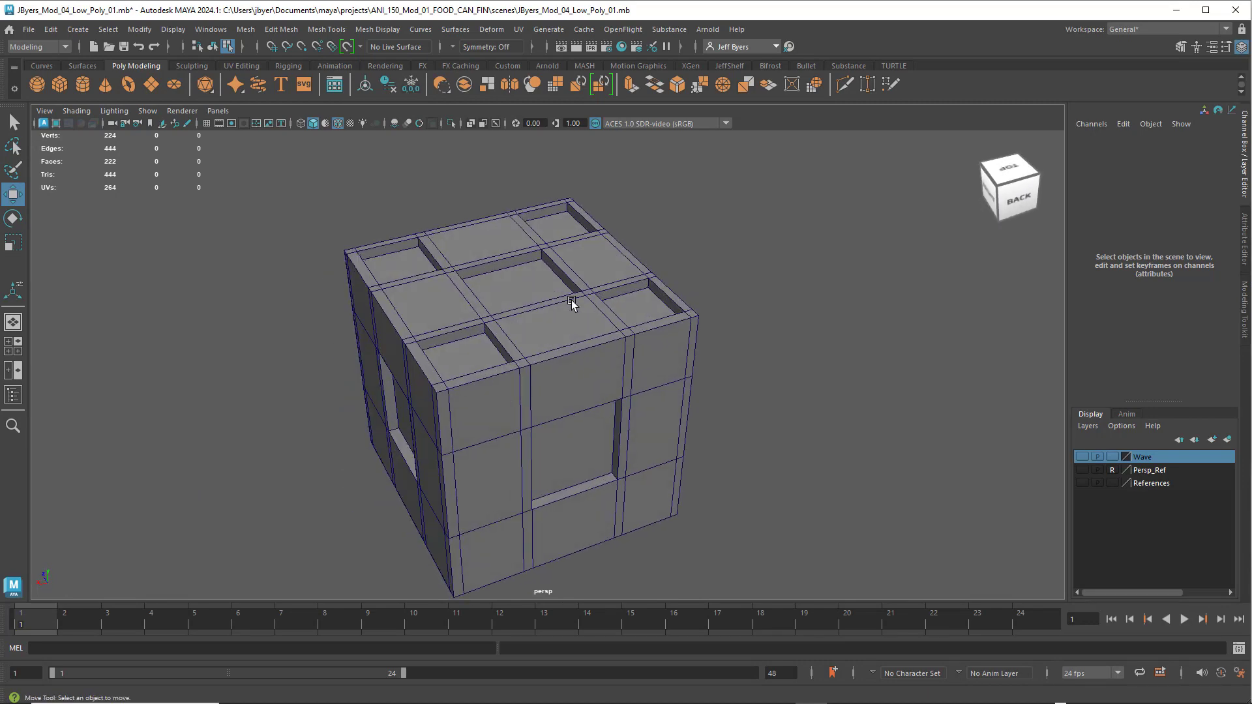
alt+middle_drag(558, 302, 512, 307)
alt+drag(512, 307, 529, 309)
alt+middle_drag(546, 288, 577, 263)
scroll(553, 326, down, 2)
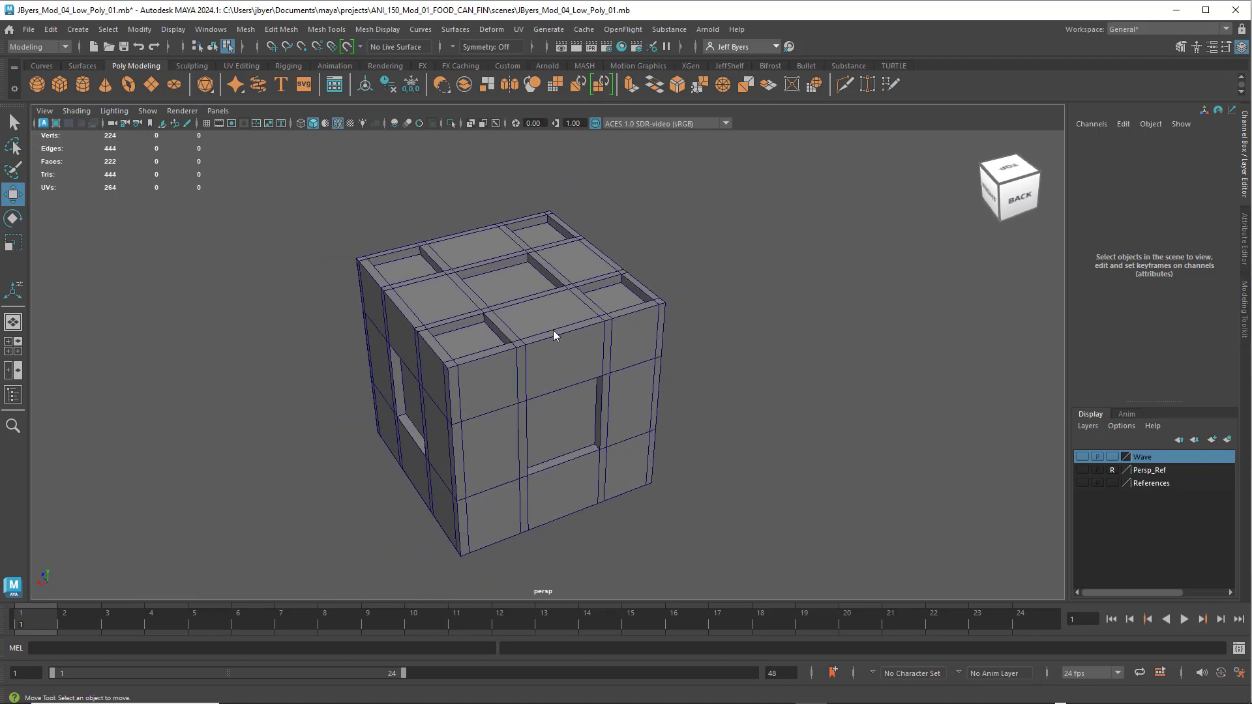
Select the cube, review its construction inputs and delete its history.
right_drag(554, 335, 576, 399)
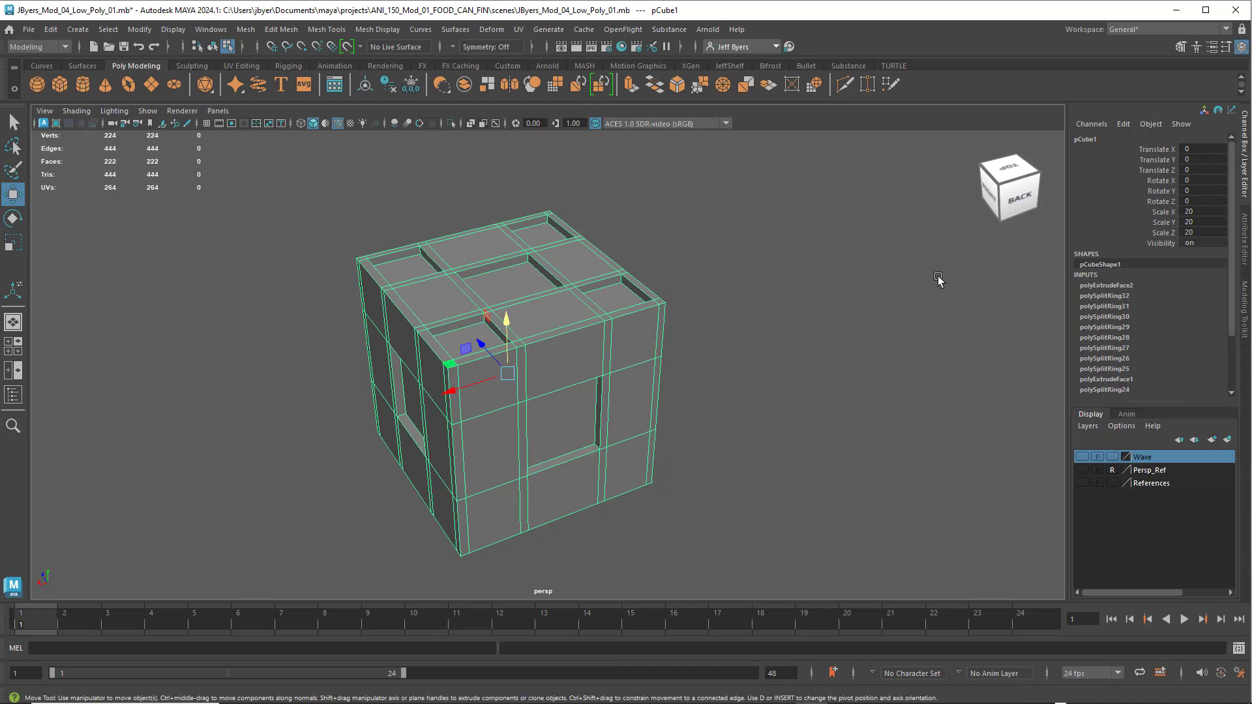
click(1112, 286)
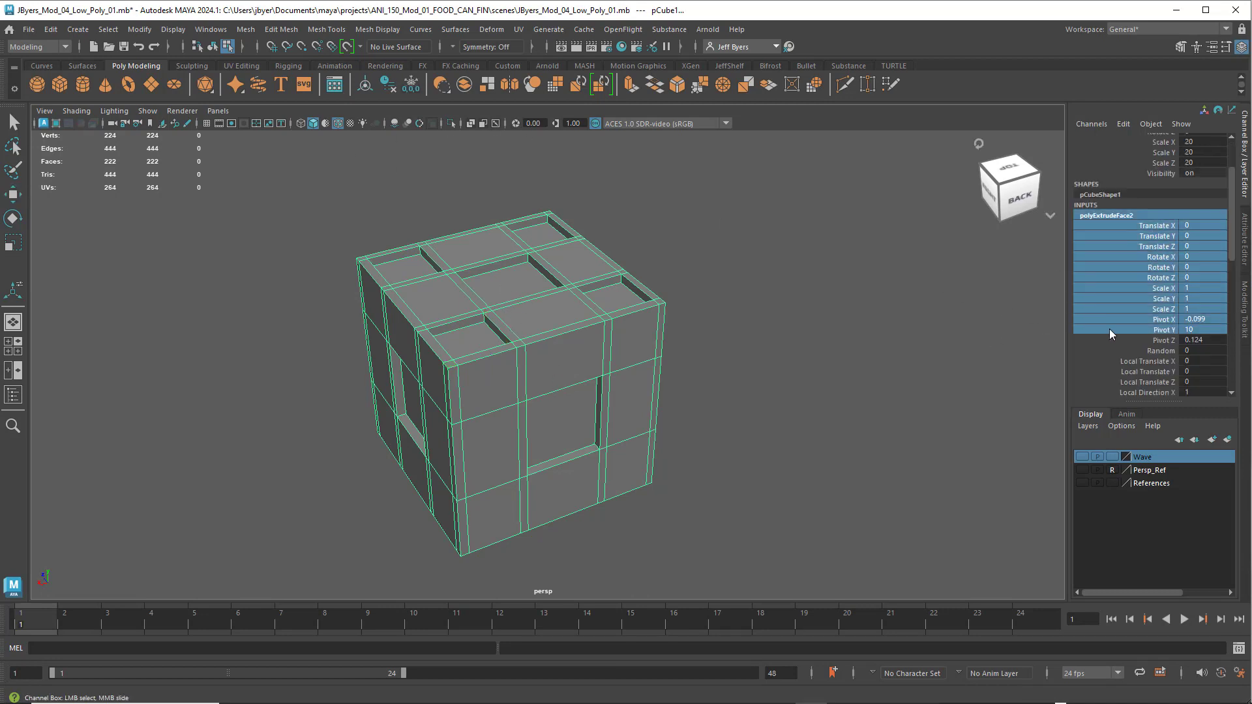
click(1111, 363)
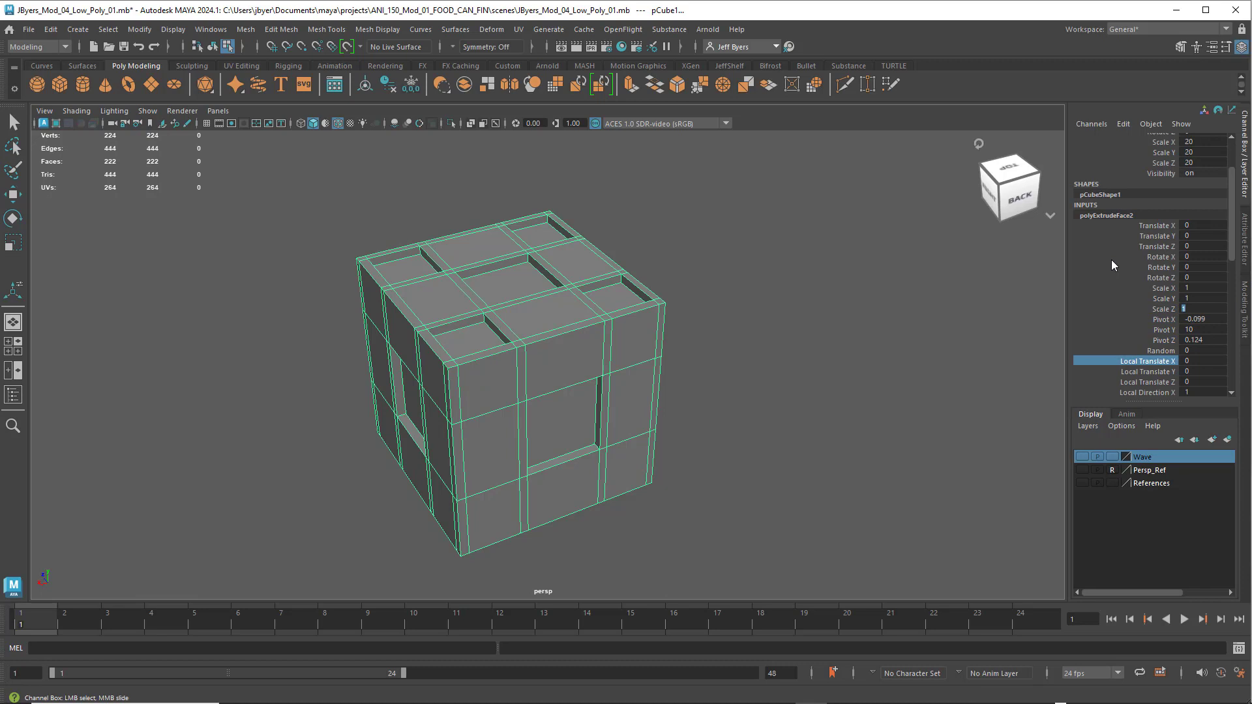
click(1104, 196)
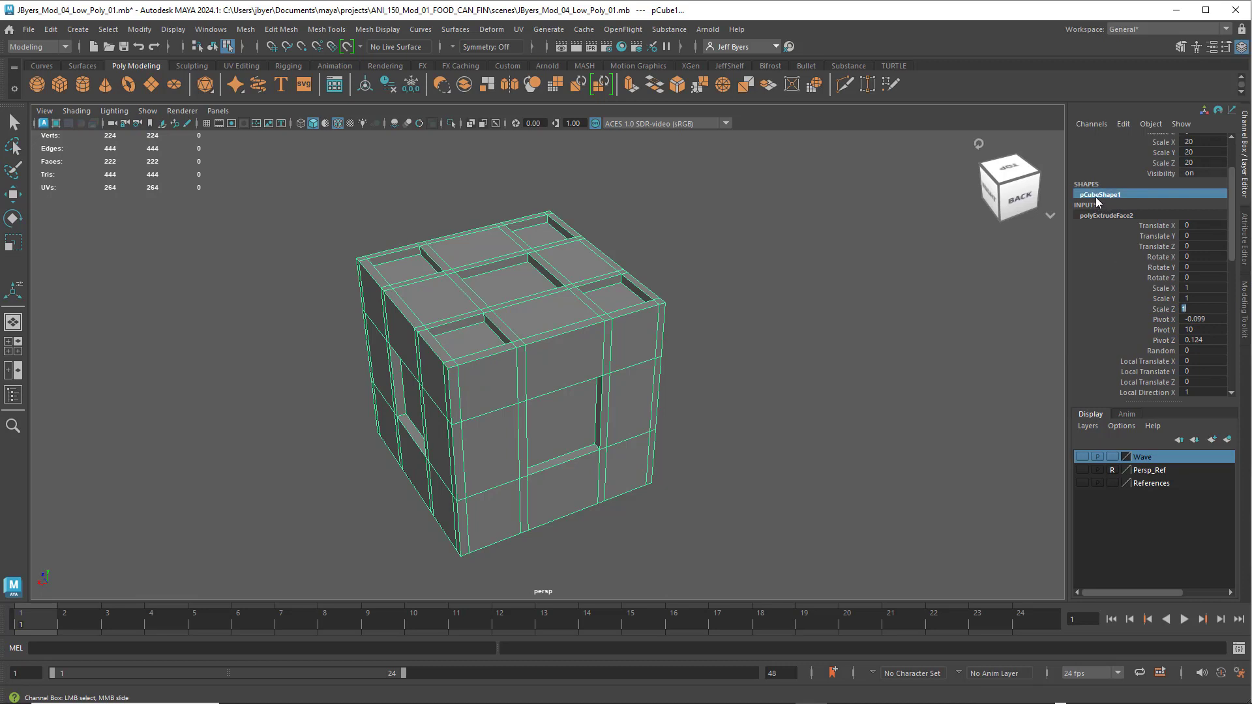
scroll(1128, 371, down, 5)
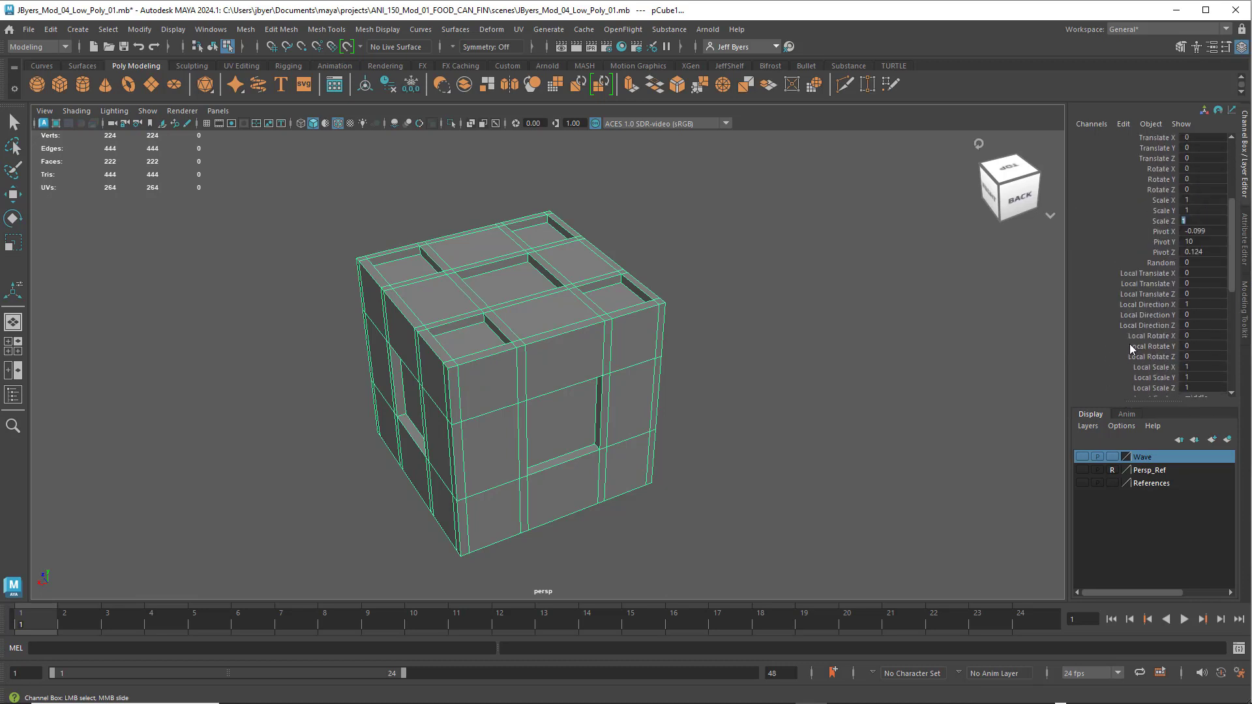
scroll(1111, 352, down, 6)
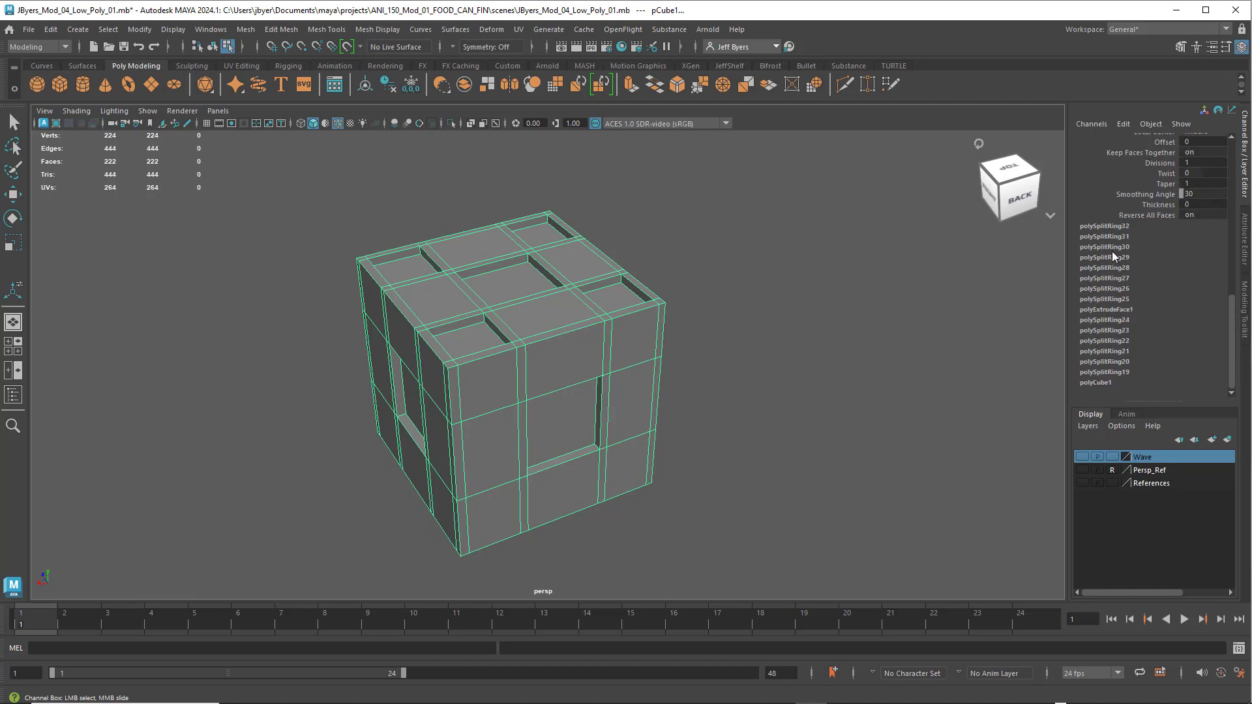
scroll(1096, 273, up, 10)
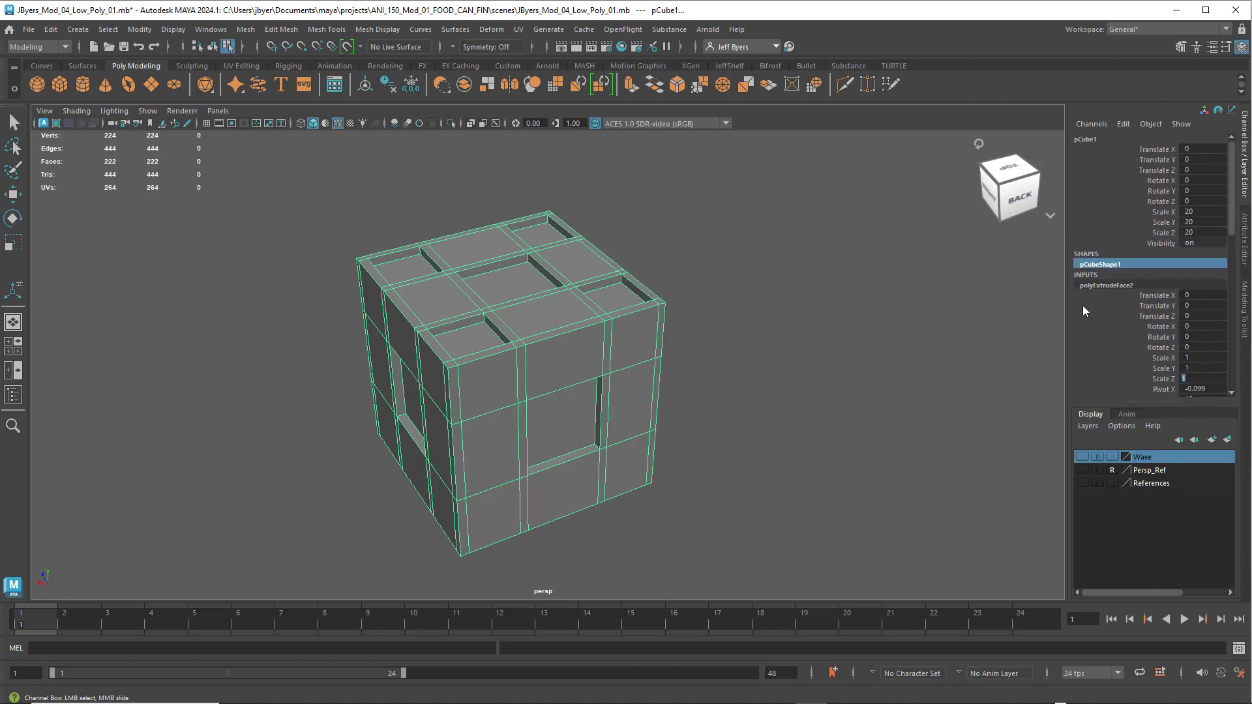
click(388, 86)
key(w)
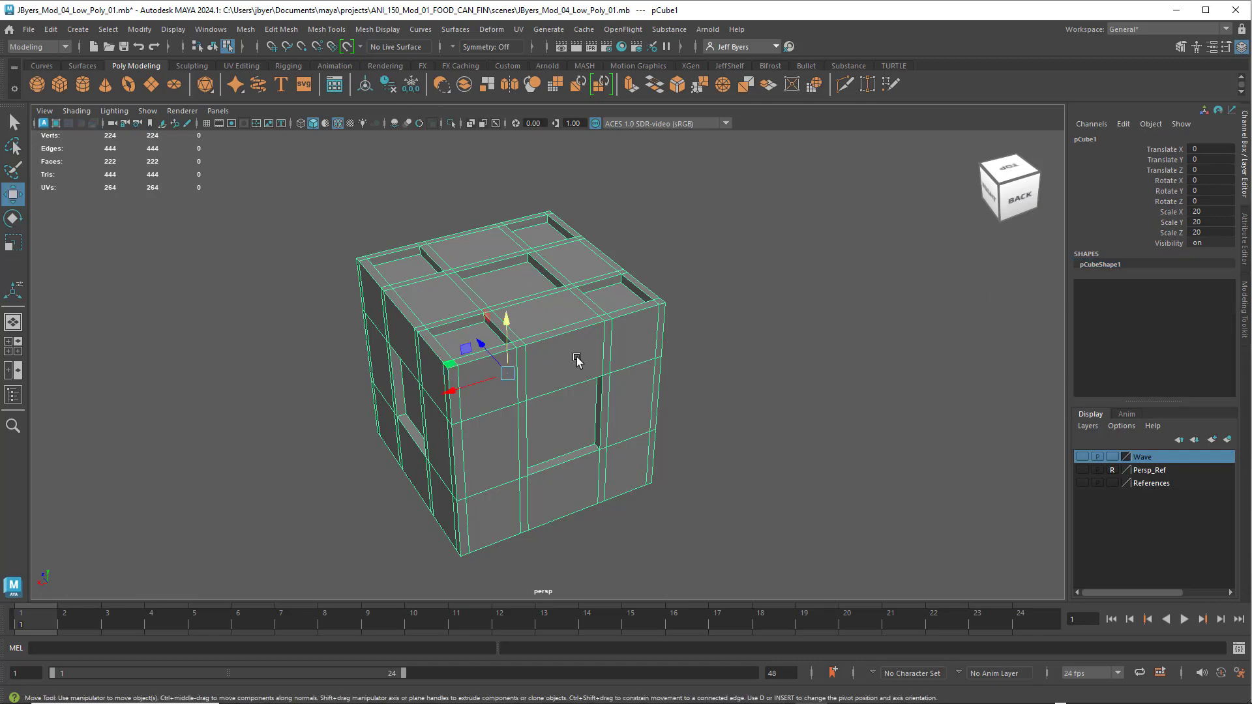
Duplicate the cube and move the copy beside the original, to Translate X -25.889.
alt+drag(666, 382, 381, 351)
key(ctrl+d)
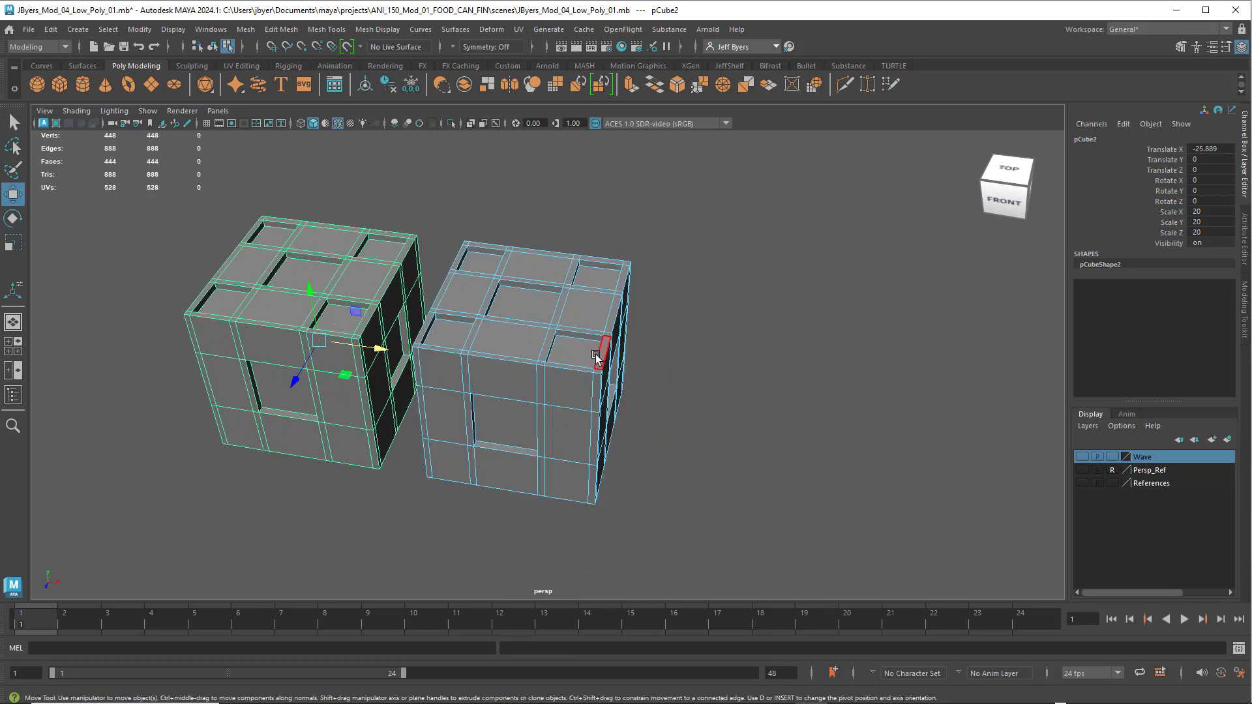
alt+middle_drag(556, 344, 641, 353)
right_drag(624, 370, 633, 296)
scroll(622, 341, up, 3)
scroll(622, 340, up, 3)
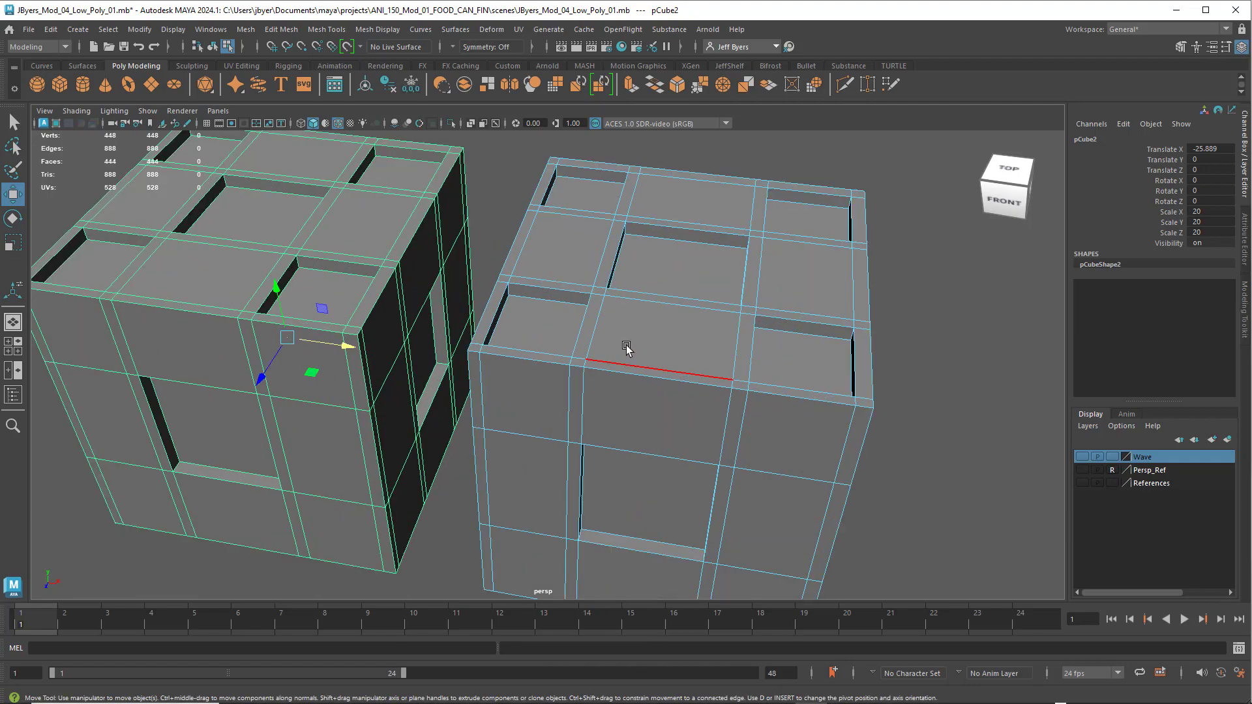
mouse_move(649, 358)
alt+mouse_down()
mouse_move(688, 363)
mouse_move(654, 371)
mouse_move(671, 344)
mouse_move(596, 342)
mouse_move(668, 347)
alt+mouse_up()
right_drag(667, 332, 659, 411)
alt+drag(688, 351, 652, 332)
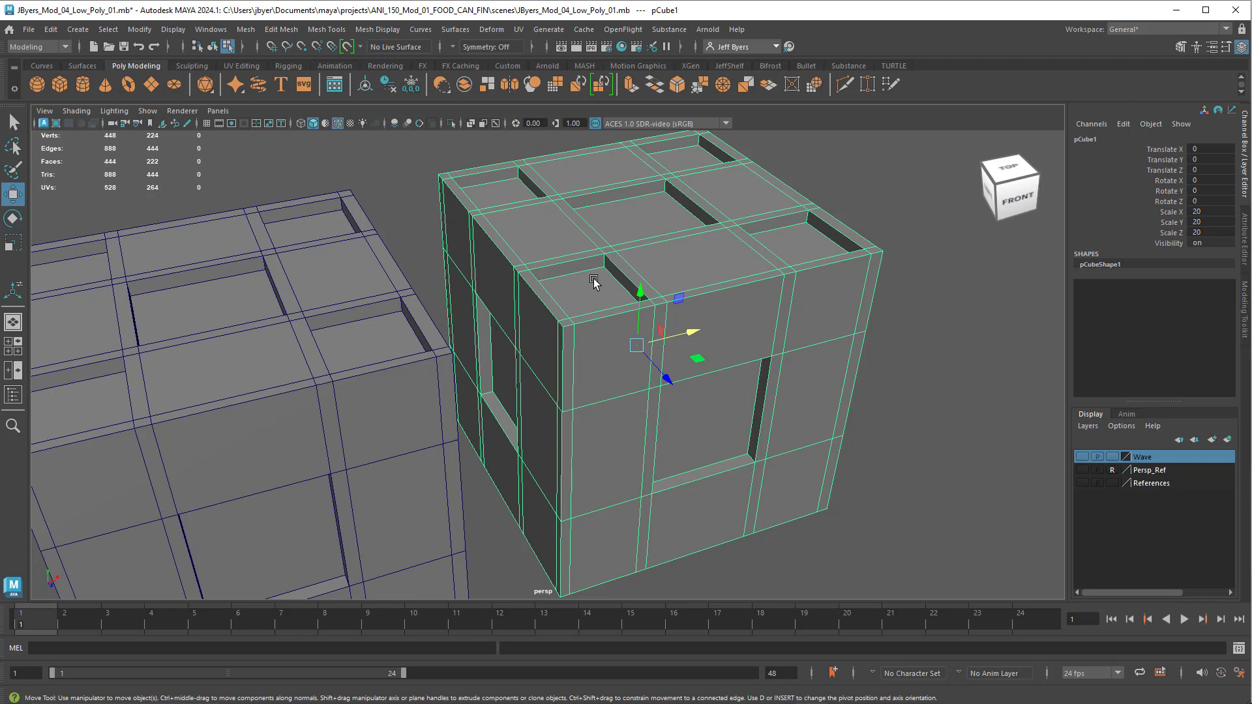
shift+right_drag(593, 281, 536, 297)
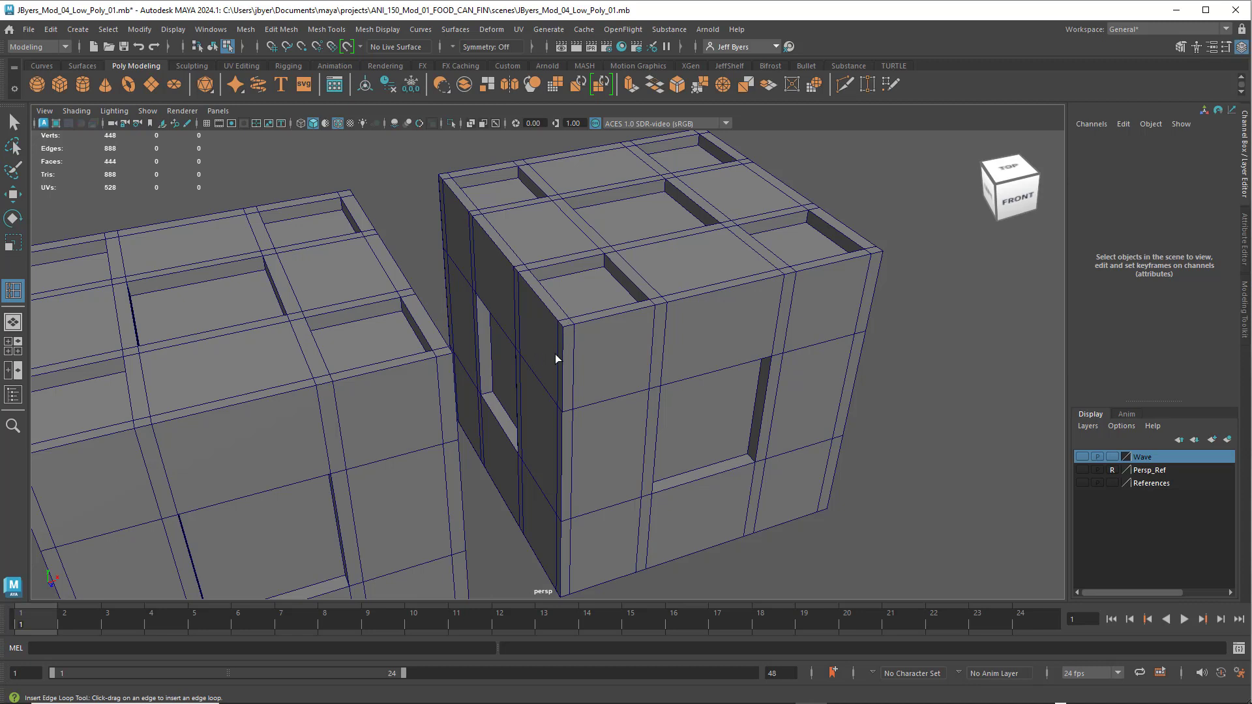
key(q)
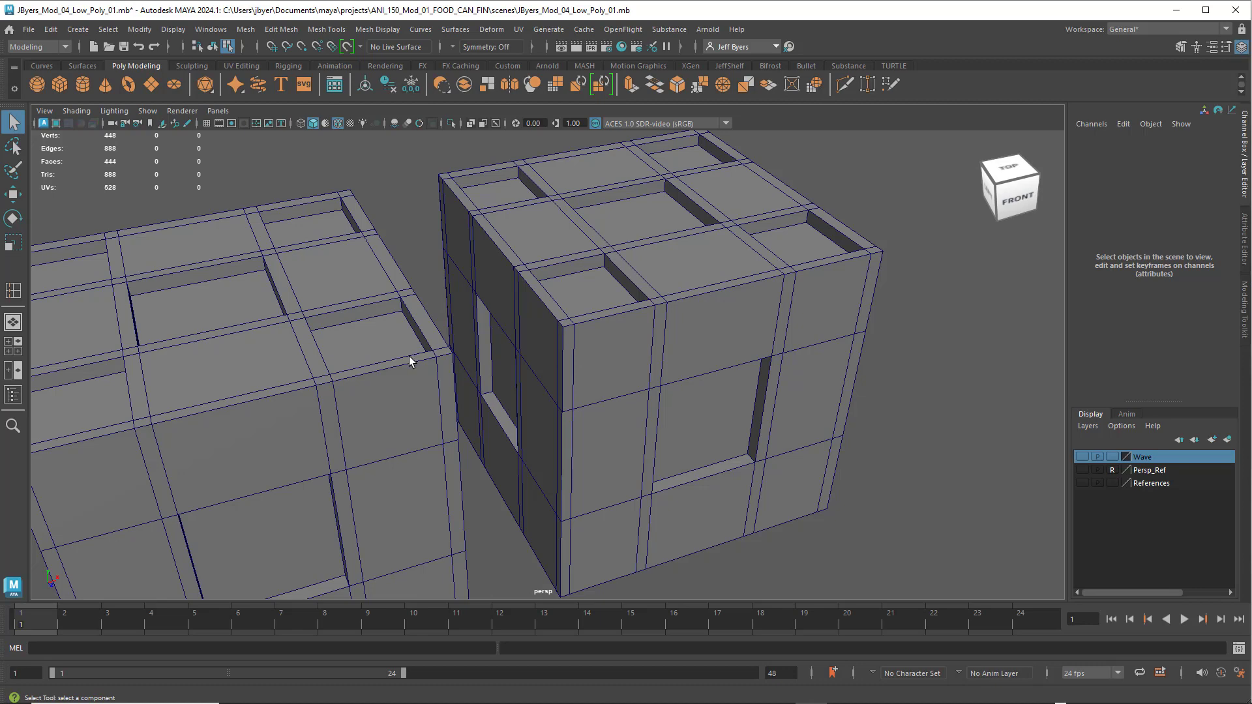
Turn on smooth mesh preview for the duplicate cube and compare its corners and recesses with the unsmoothed original.
right_drag(409, 356, 405, 405)
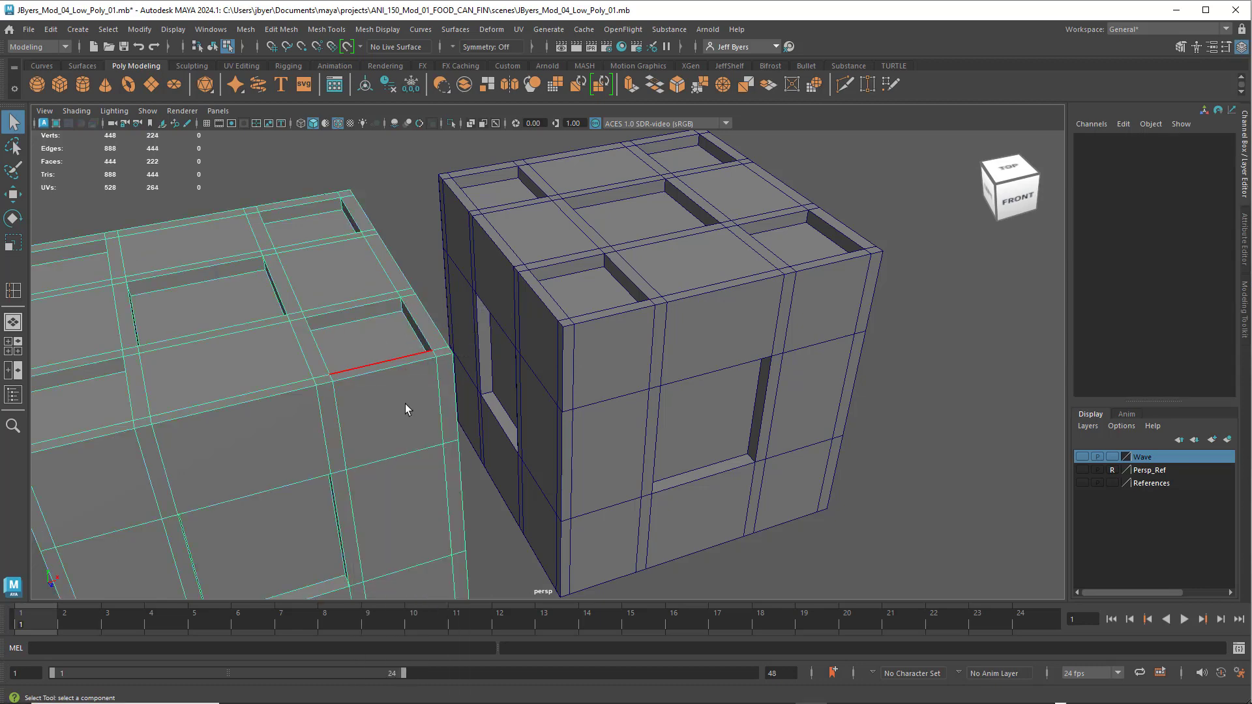
scroll(437, 368, down, 2)
scroll(463, 364, down, 2)
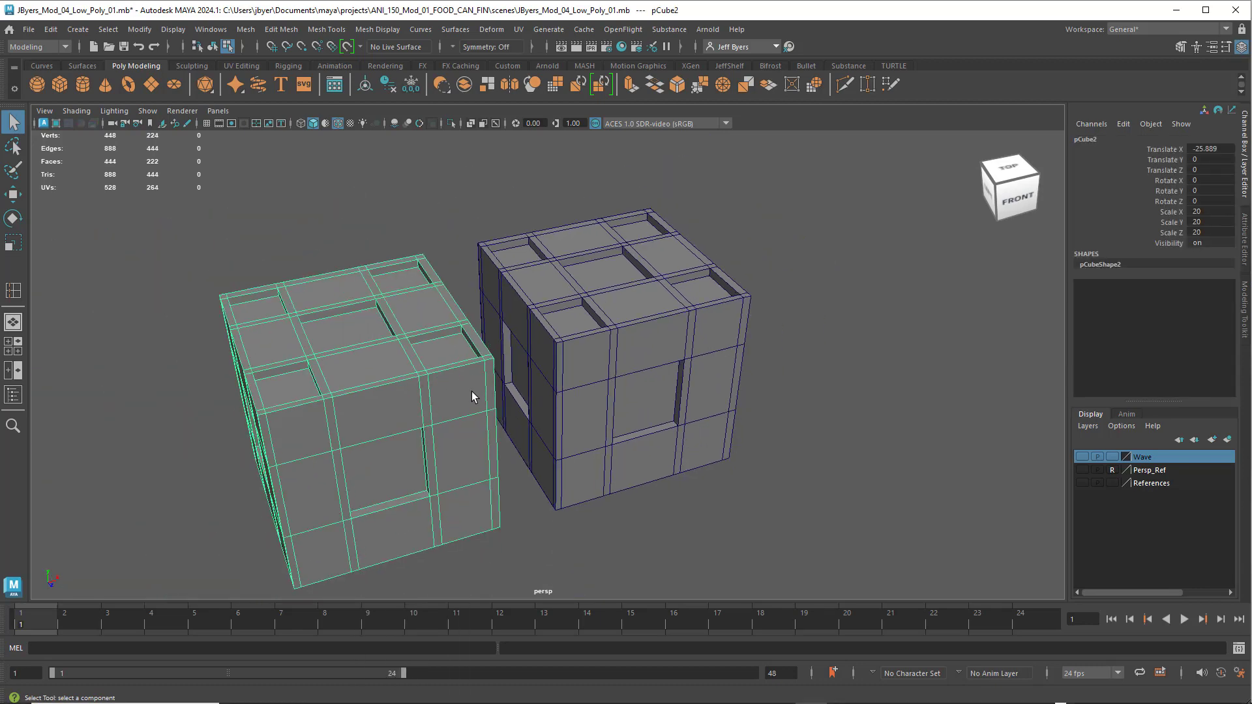
key(3)
click(533, 513)
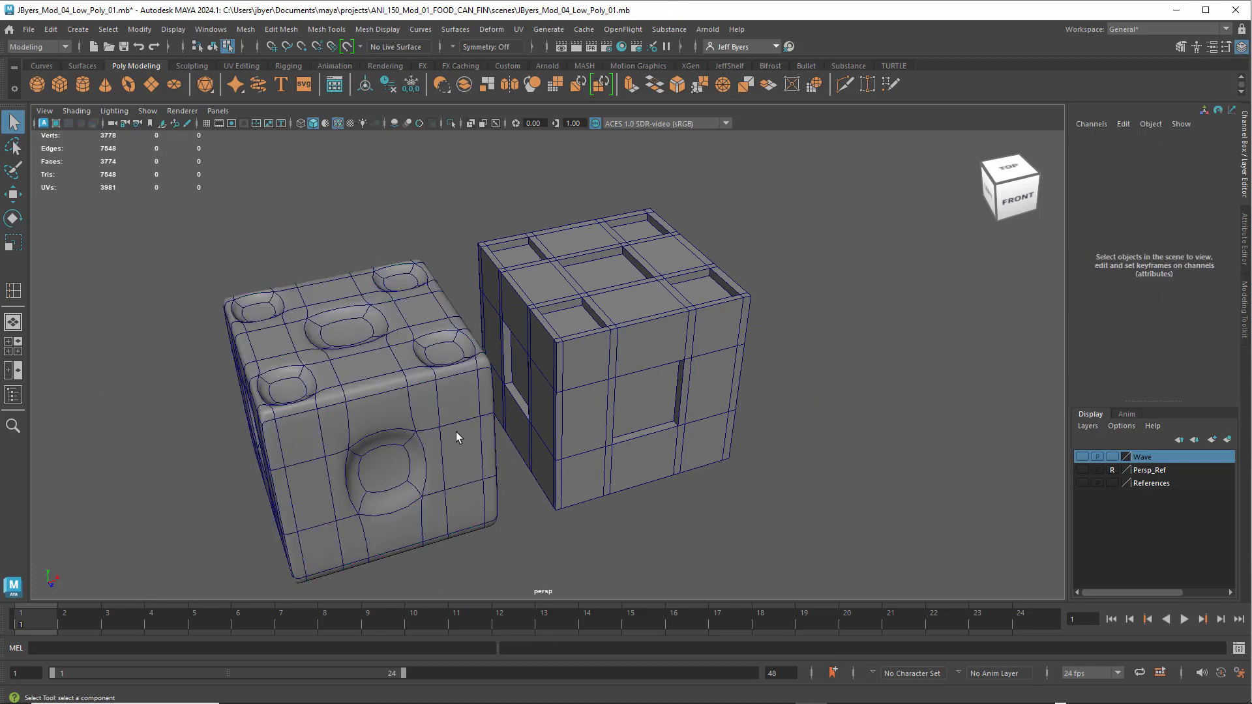
alt+drag(464, 428, 727, 346)
scroll(394, 388, up, 3)
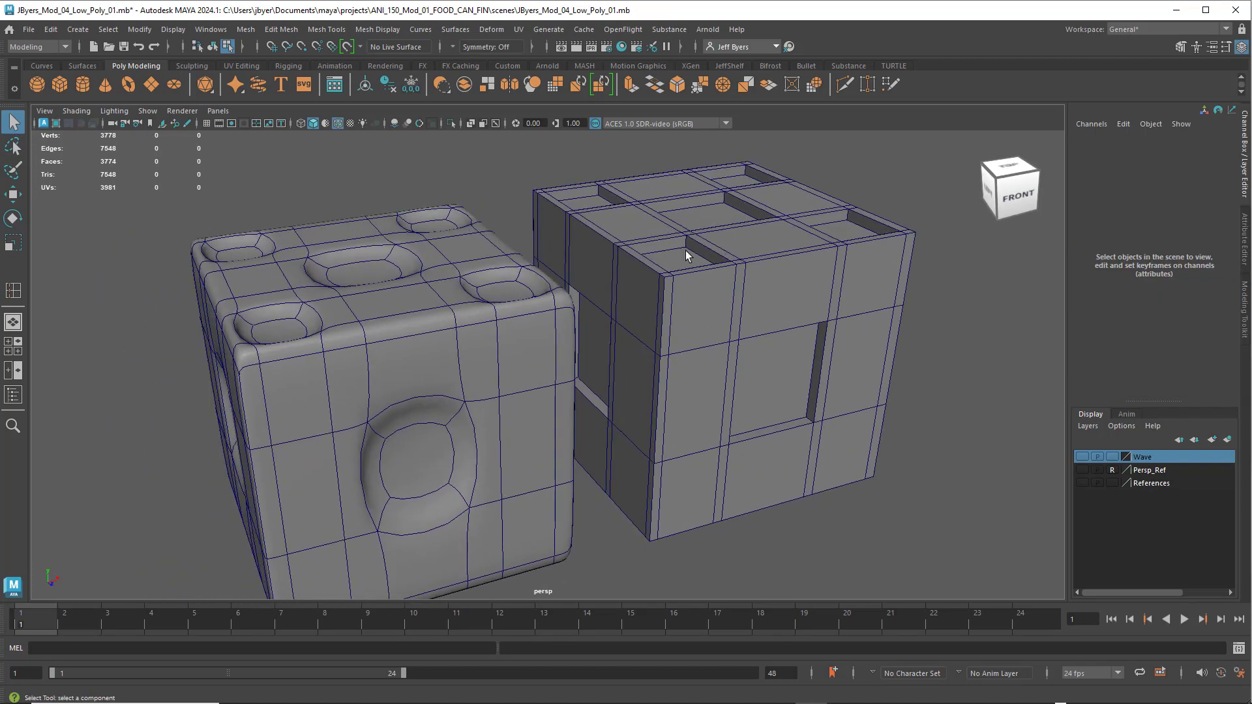
alt+drag(631, 273, 532, 401)
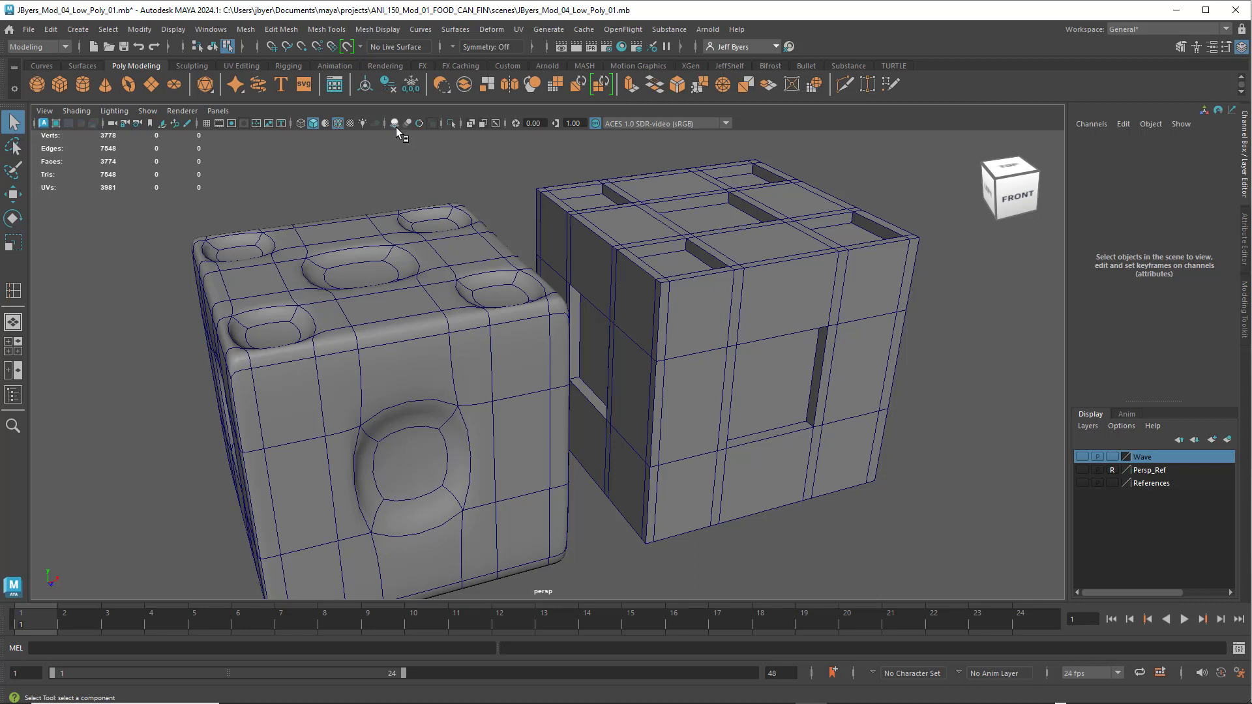
Inspect the smoothed copy with wireframe on shaded hidden, and restore its unsmoothed display and the wireframe.
click(338, 124)
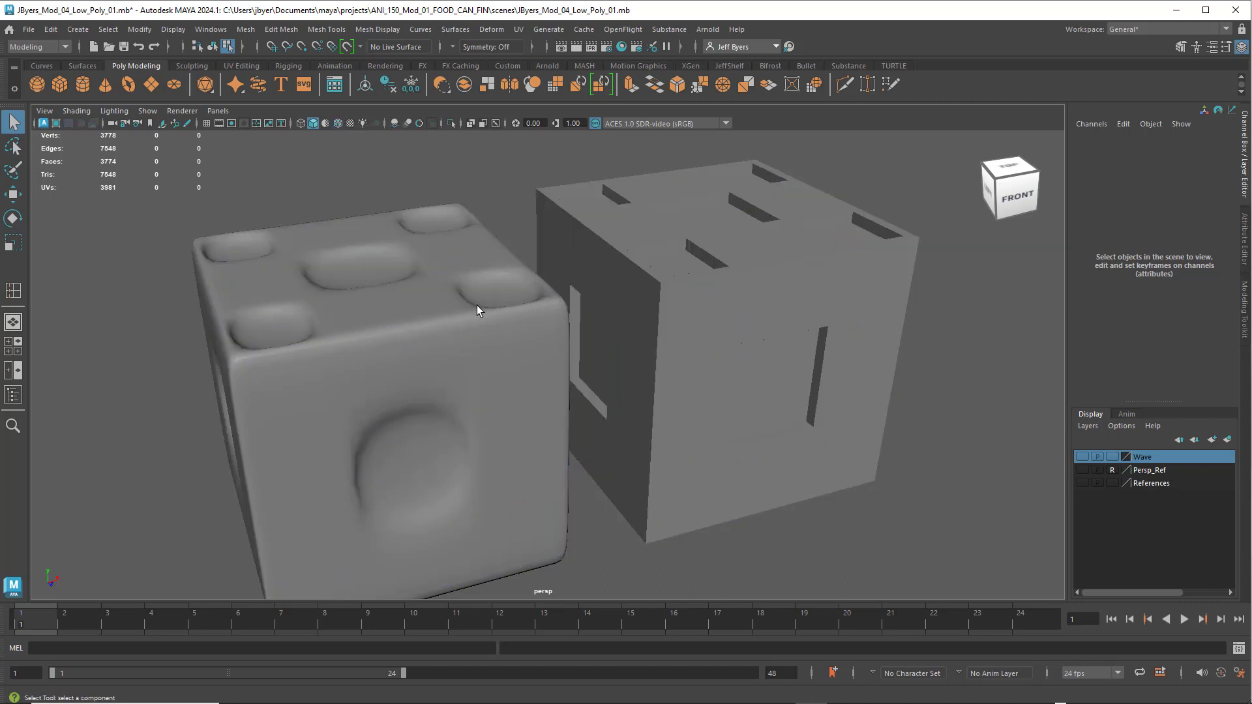
alt+drag(476, 306, 407, 251)
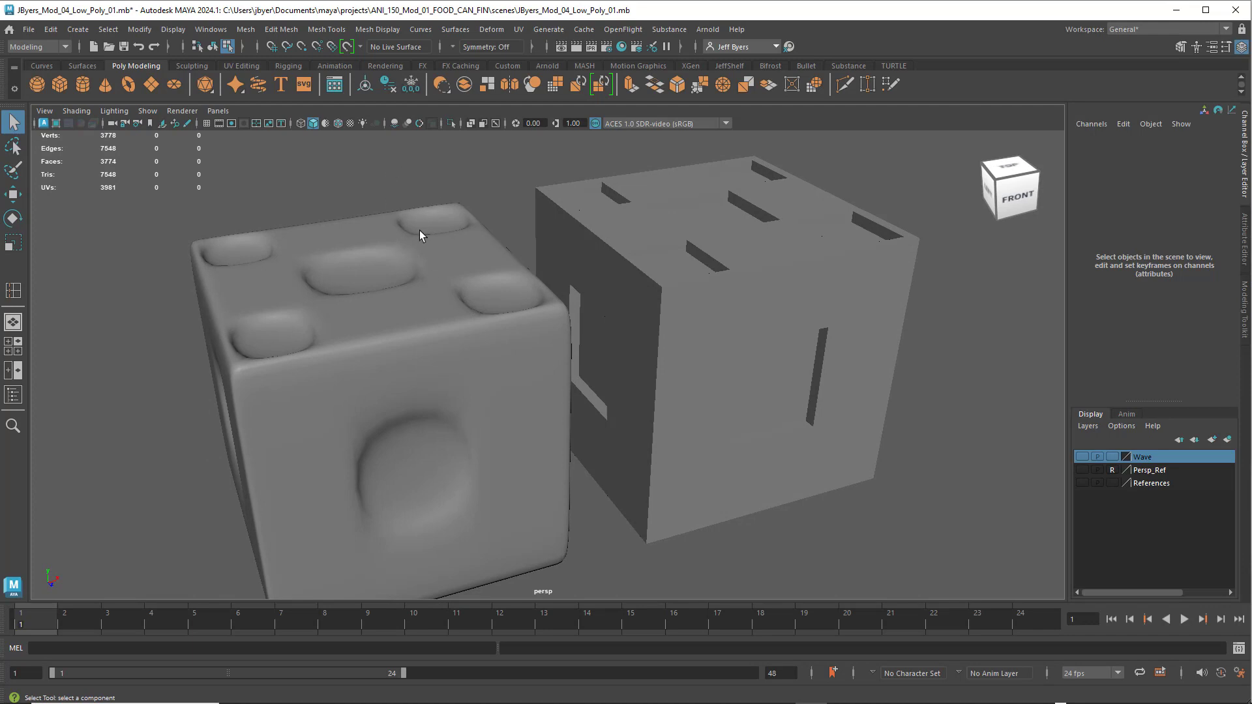
click(418, 264)
key(1)
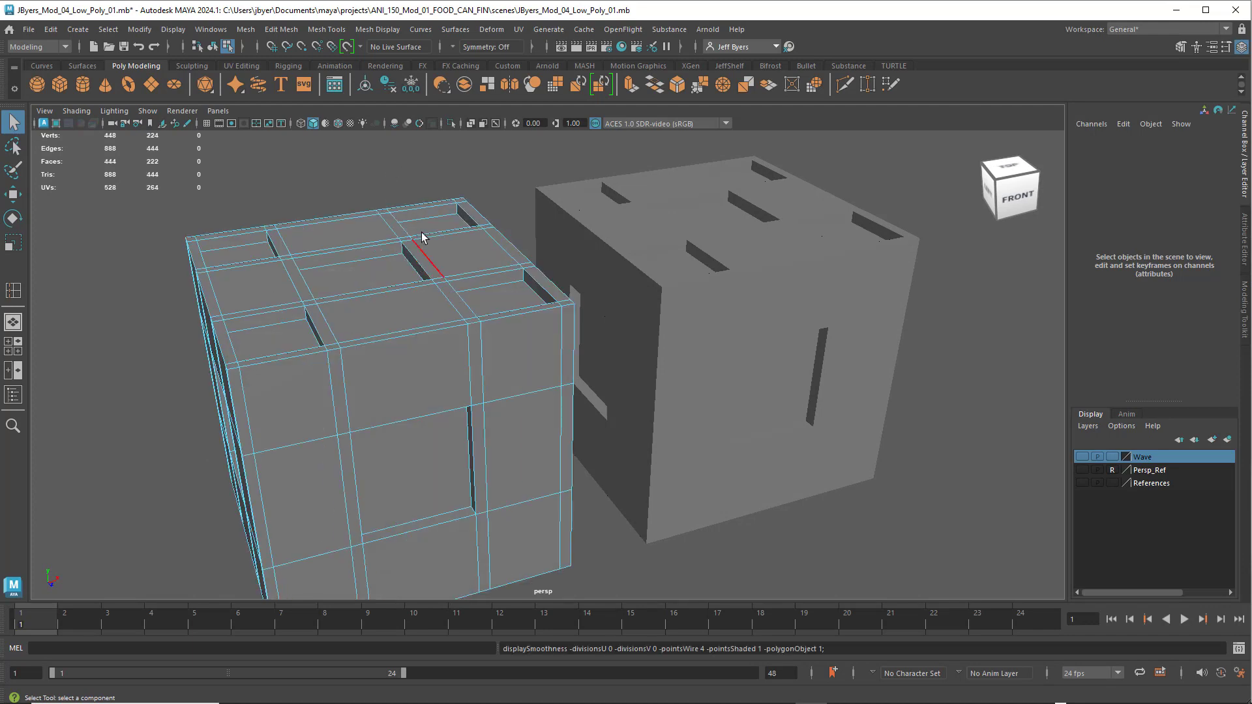
click(339, 124)
alt+drag(874, 417, 831, 410)
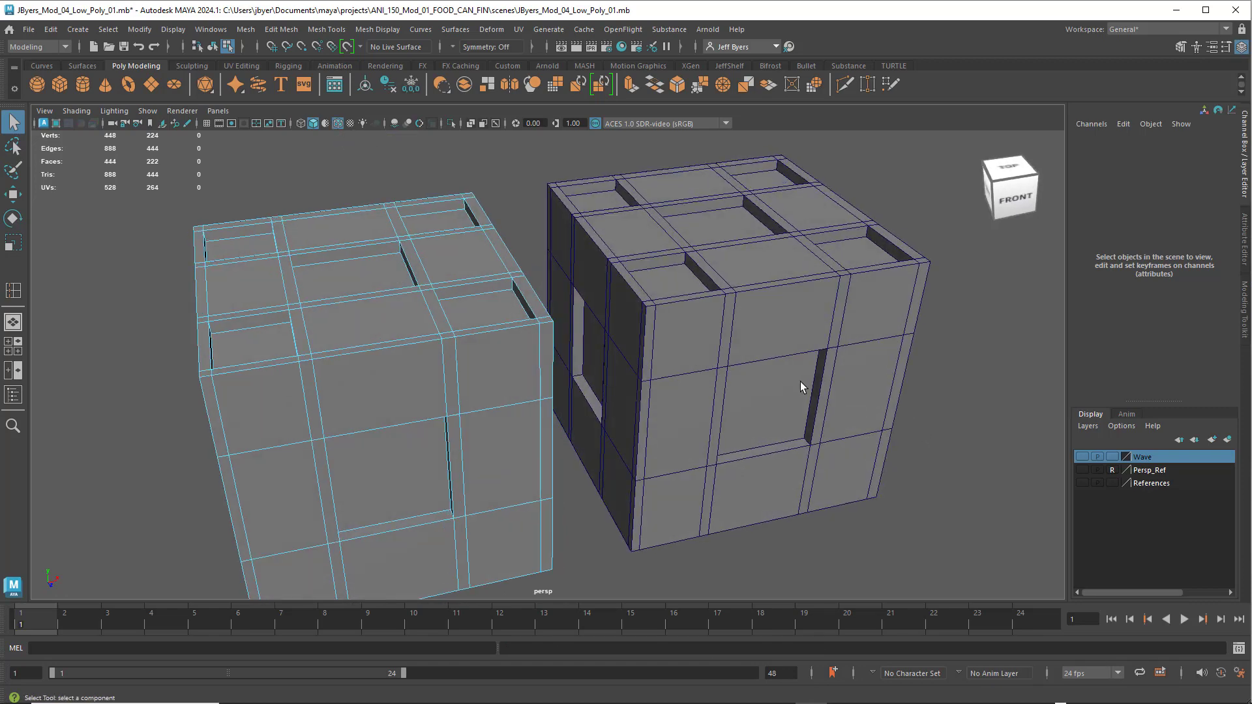
scroll(800, 381, up, 3)
alt+middle_drag(808, 360, 683, 353)
scroll(684, 354, down, 6)
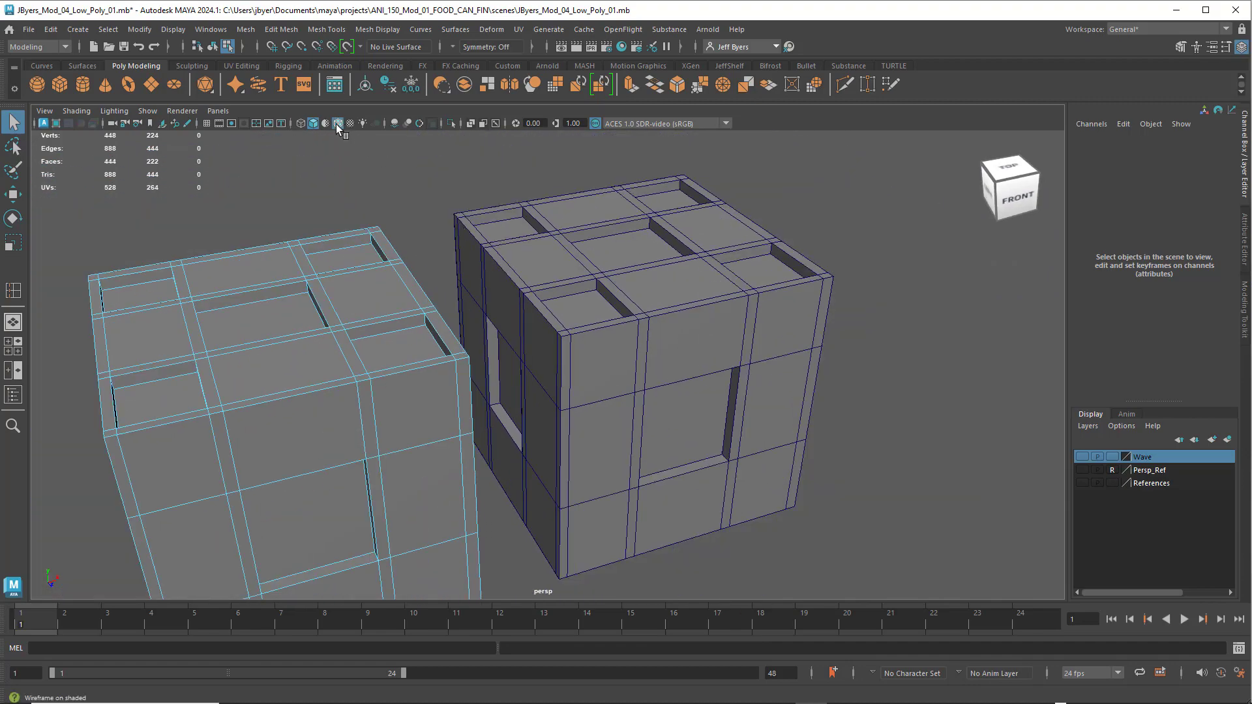
Insert a supporting edge loop on the original cube's front face, close to its vertical corner with the left face.
alt+drag(651, 320, 591, 332)
right_drag(591, 332, 593, 400)
alt+drag(593, 400, 604, 313)
scroll(612, 358, up, 2)
scroll(600, 311, down, 1)
scroll(601, 312, up, 2)
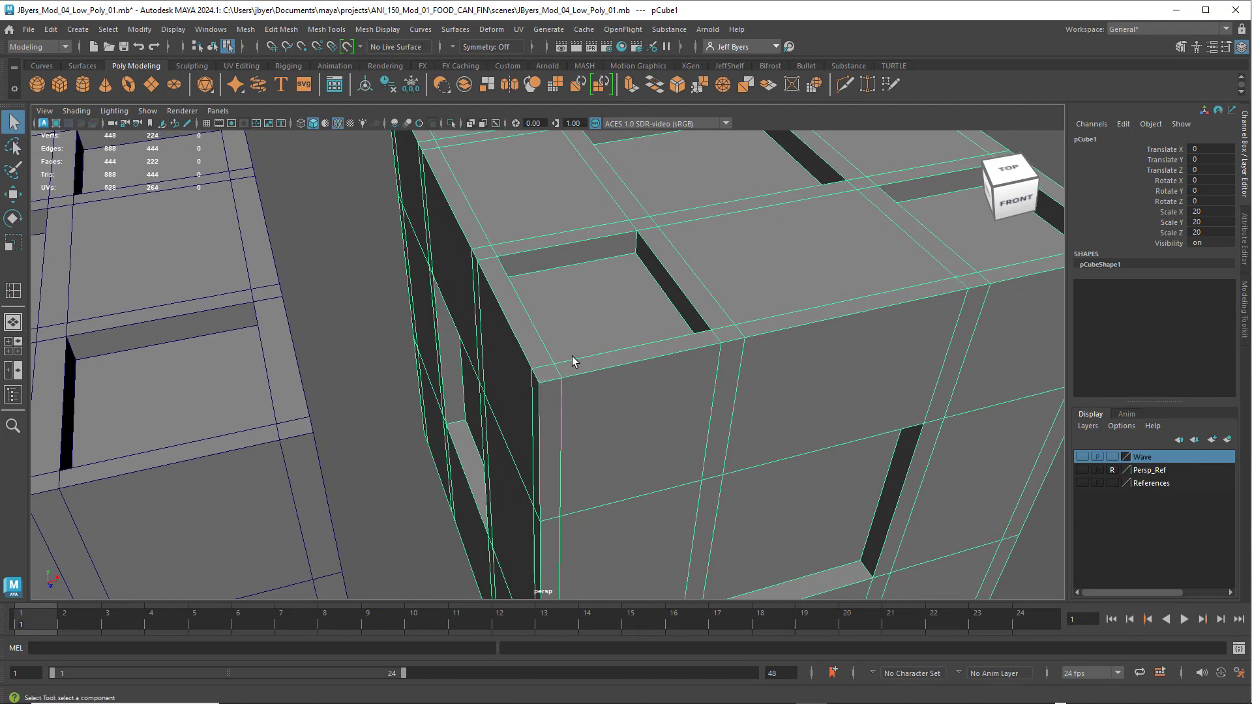
shift+right_drag(572, 351, 496, 350)
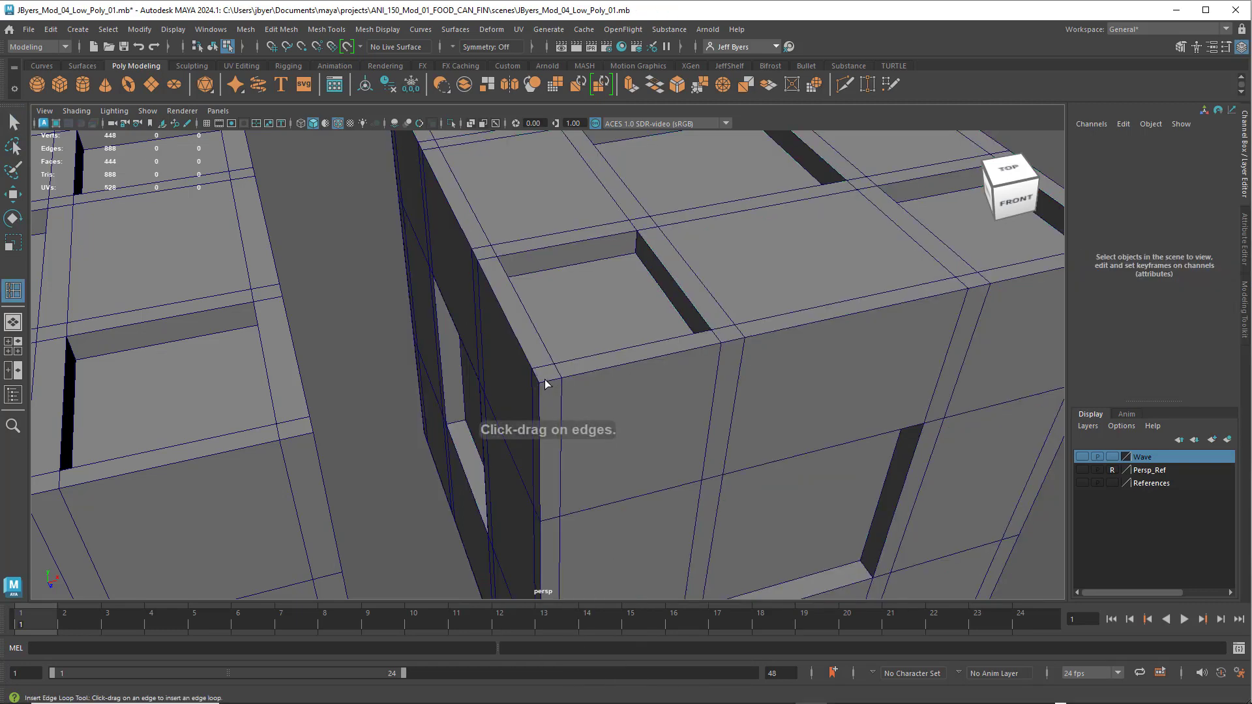
drag(545, 380, 551, 385)
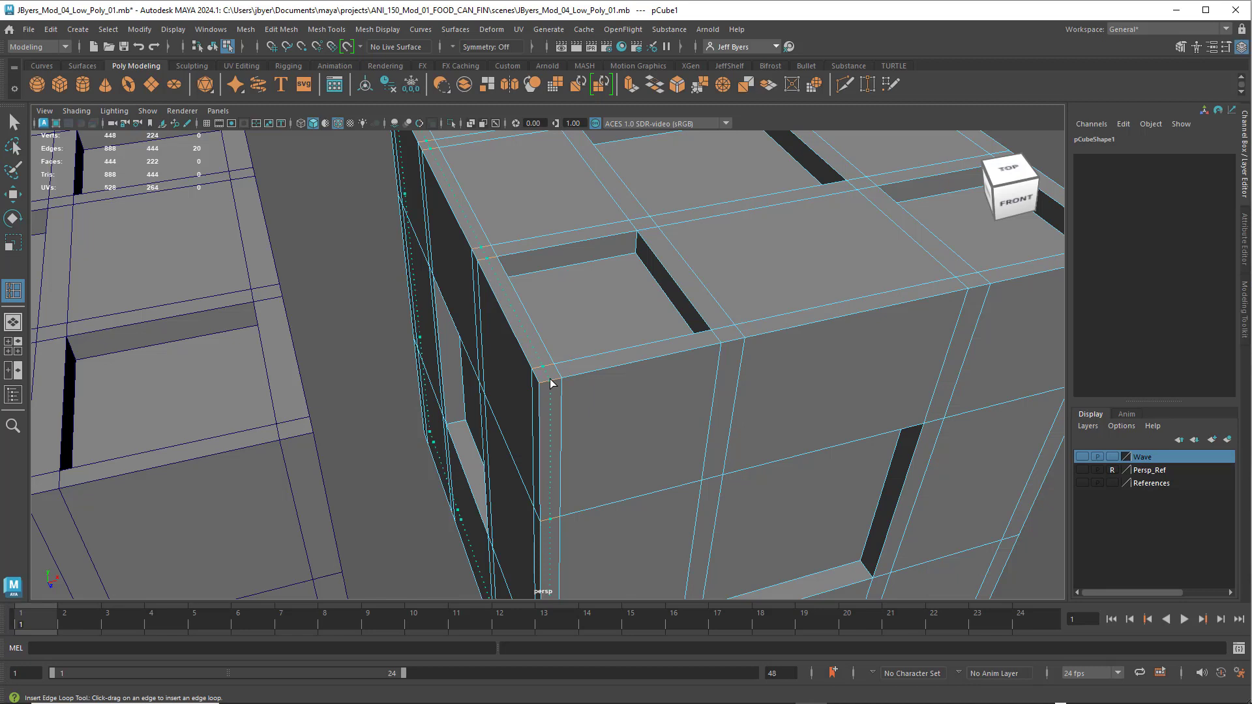
drag(551, 385, 552, 386)
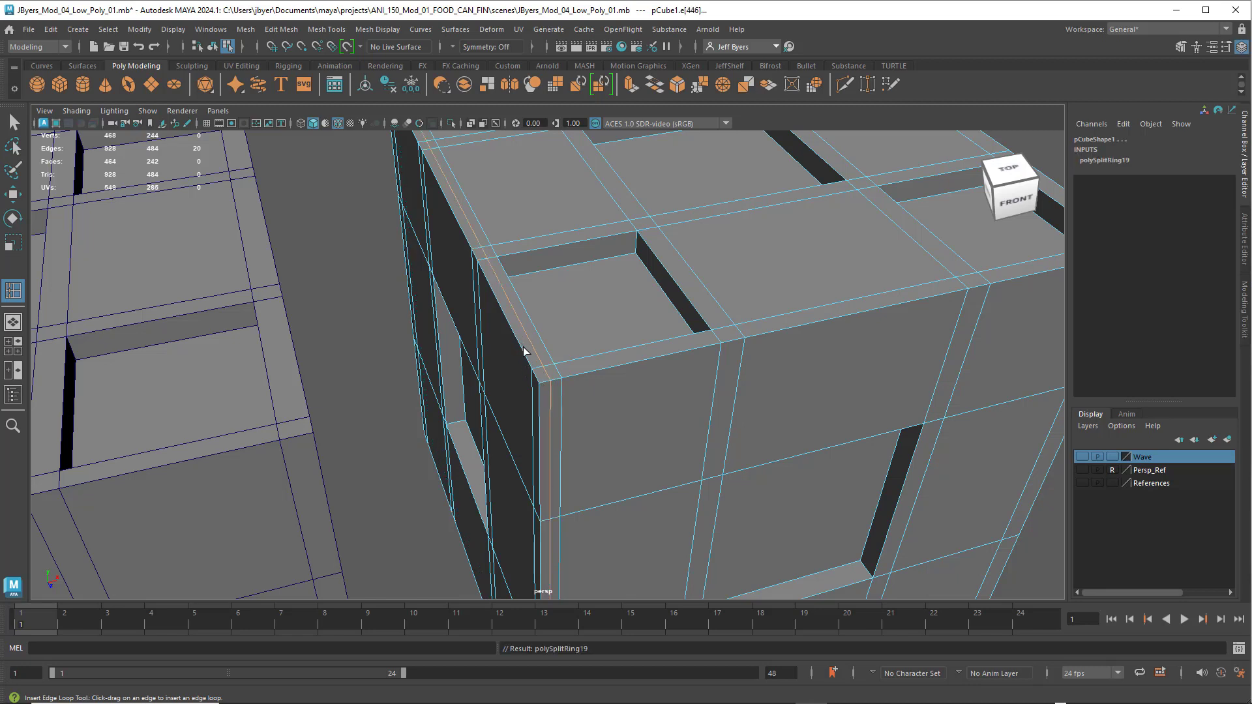
Insert a horizontal supporting edge loop around the original cube's sides just below the top edge, and return to object mode.
alt+drag(573, 346, 574, 337)
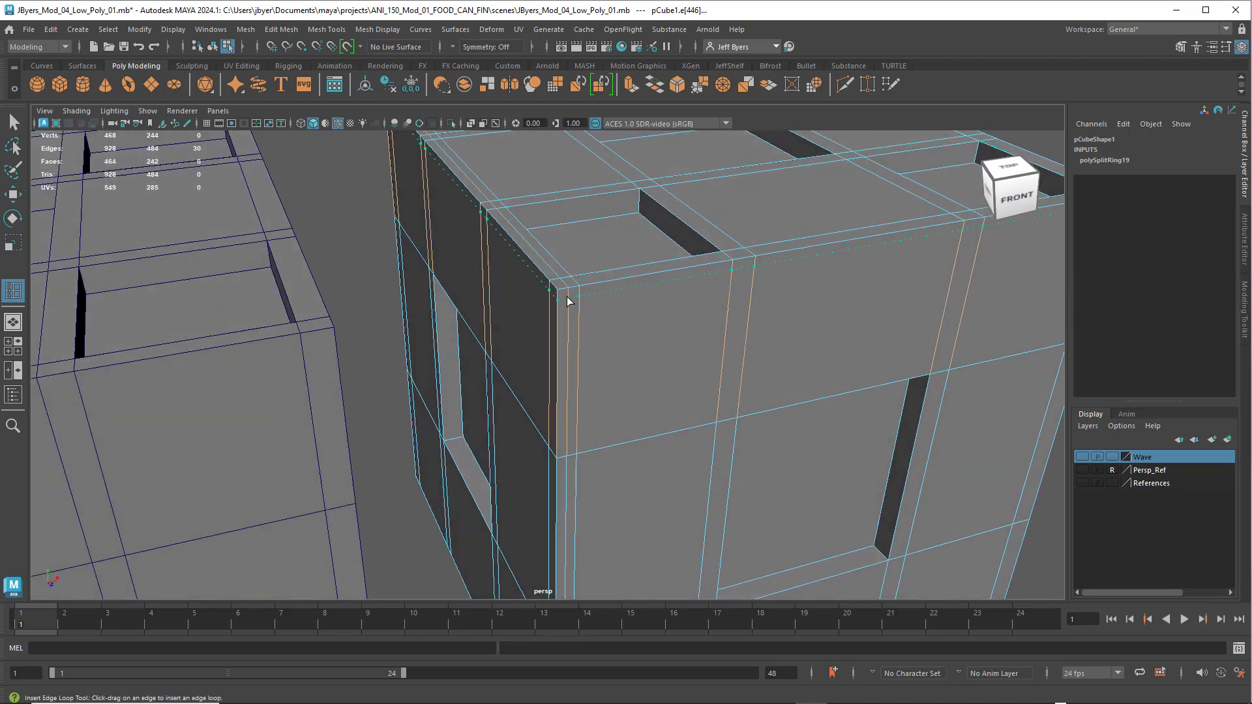
drag(568, 301, 561, 302)
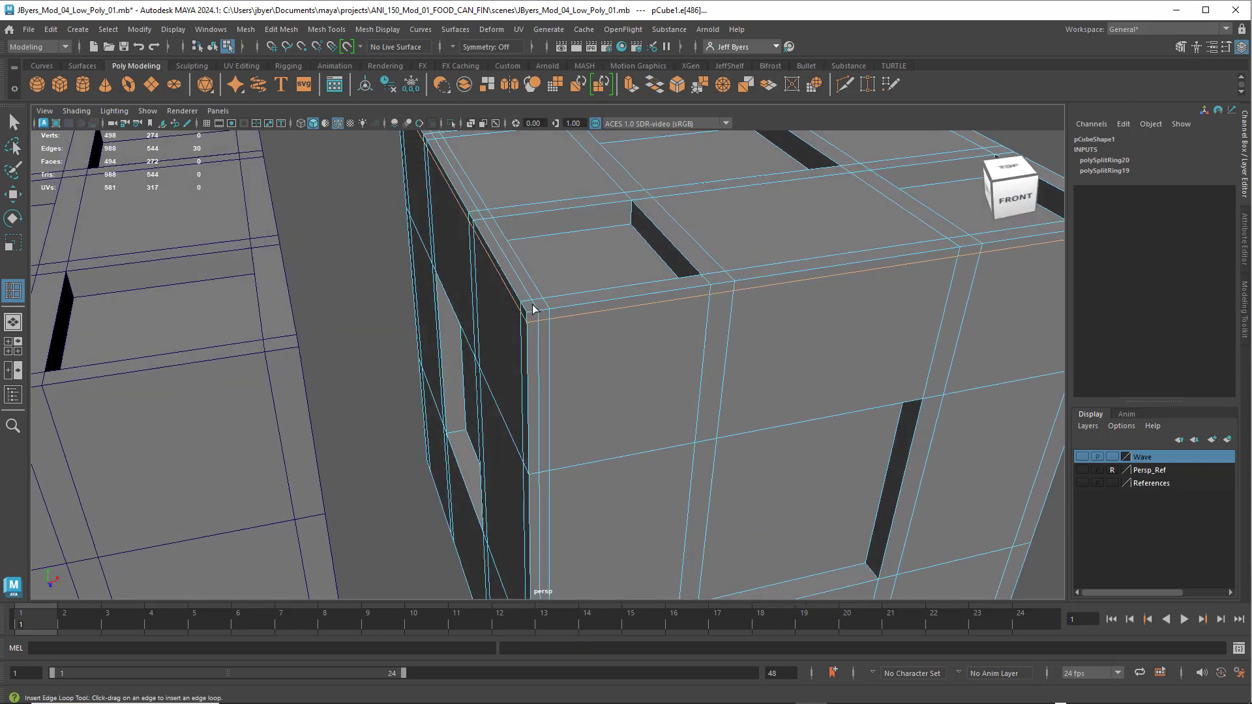
alt+drag(526, 323, 502, 332)
right_drag(573, 330, 562, 405)
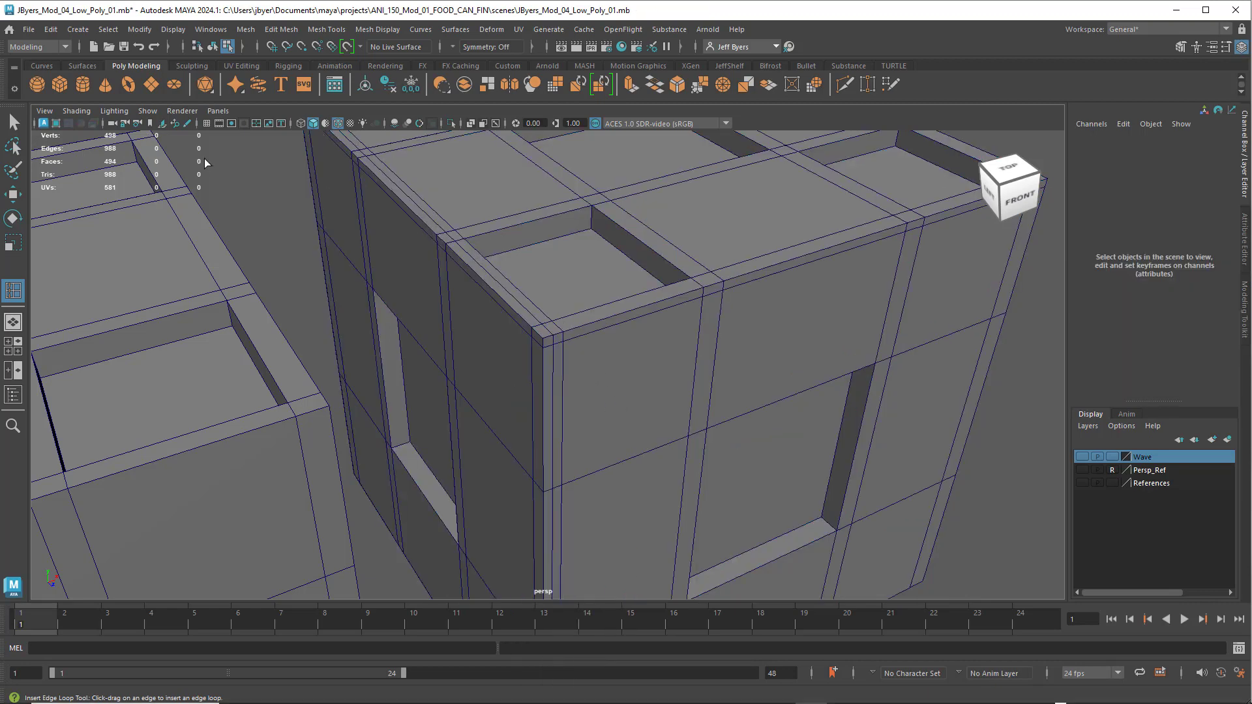
Turn on smooth mesh preview for the original cube and hide wireframe on shaded to inspect its supported corner.
click(212, 46)
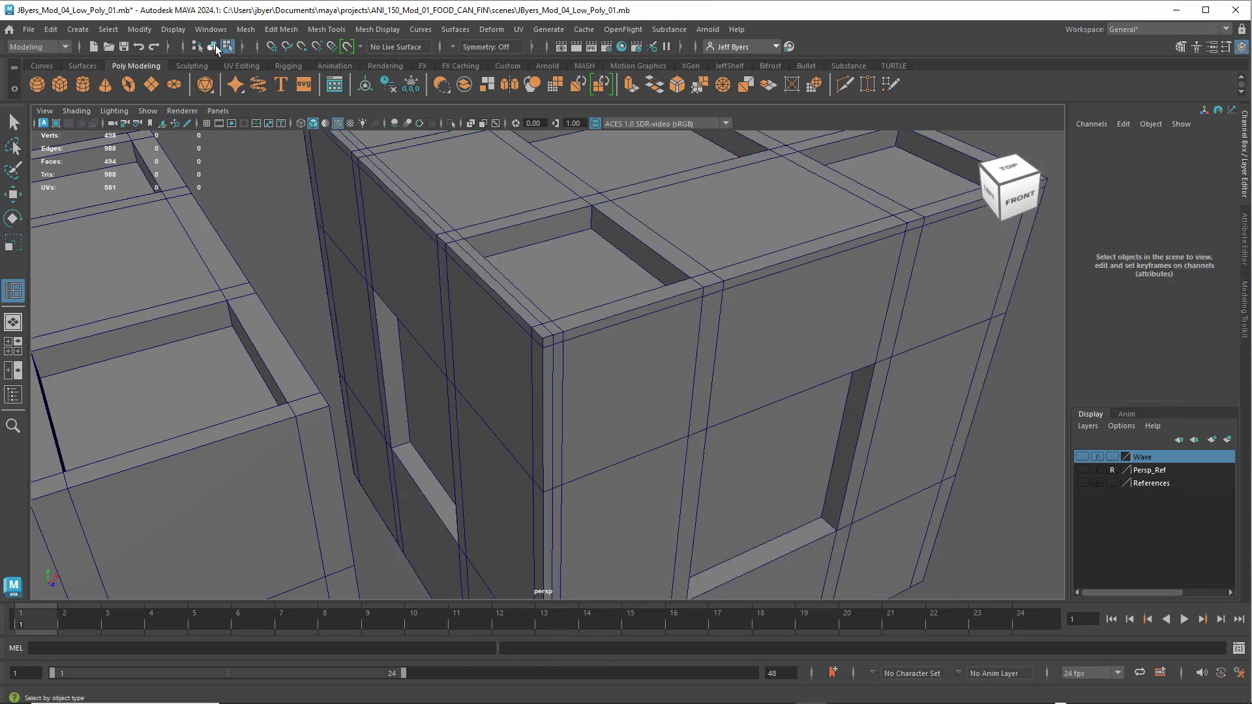
click(580, 334)
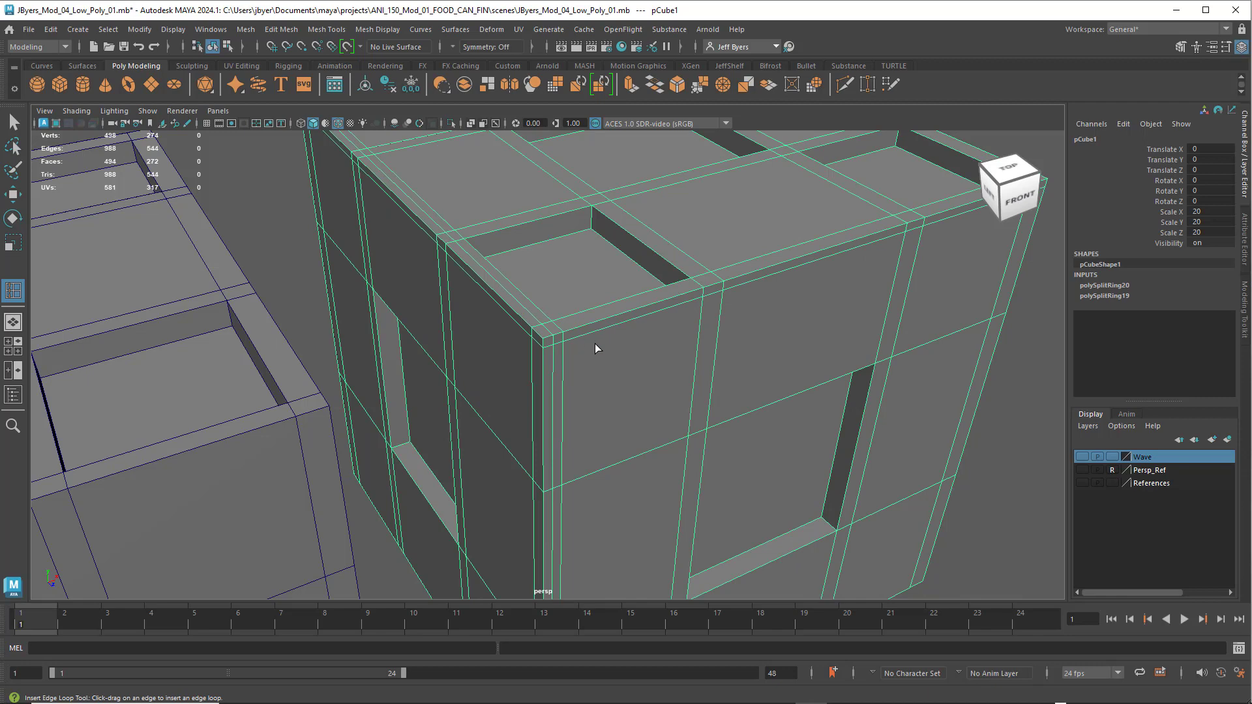
key(q)
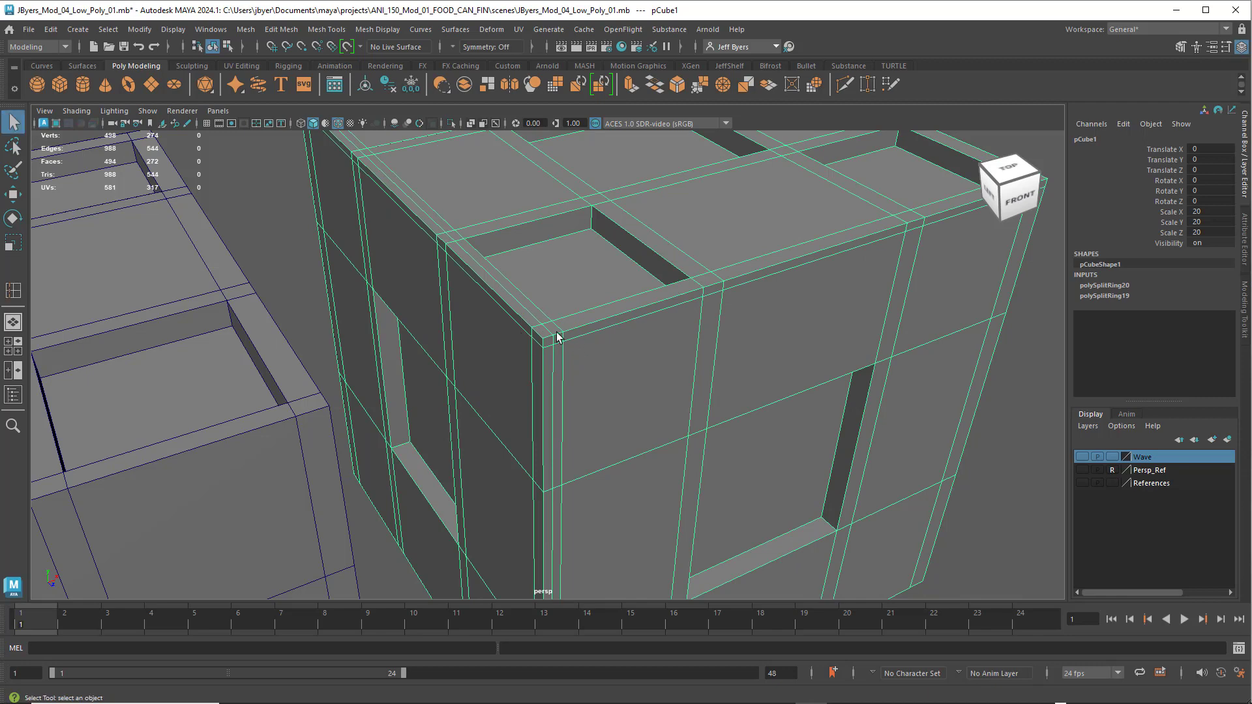
key(3)
click(290, 222)
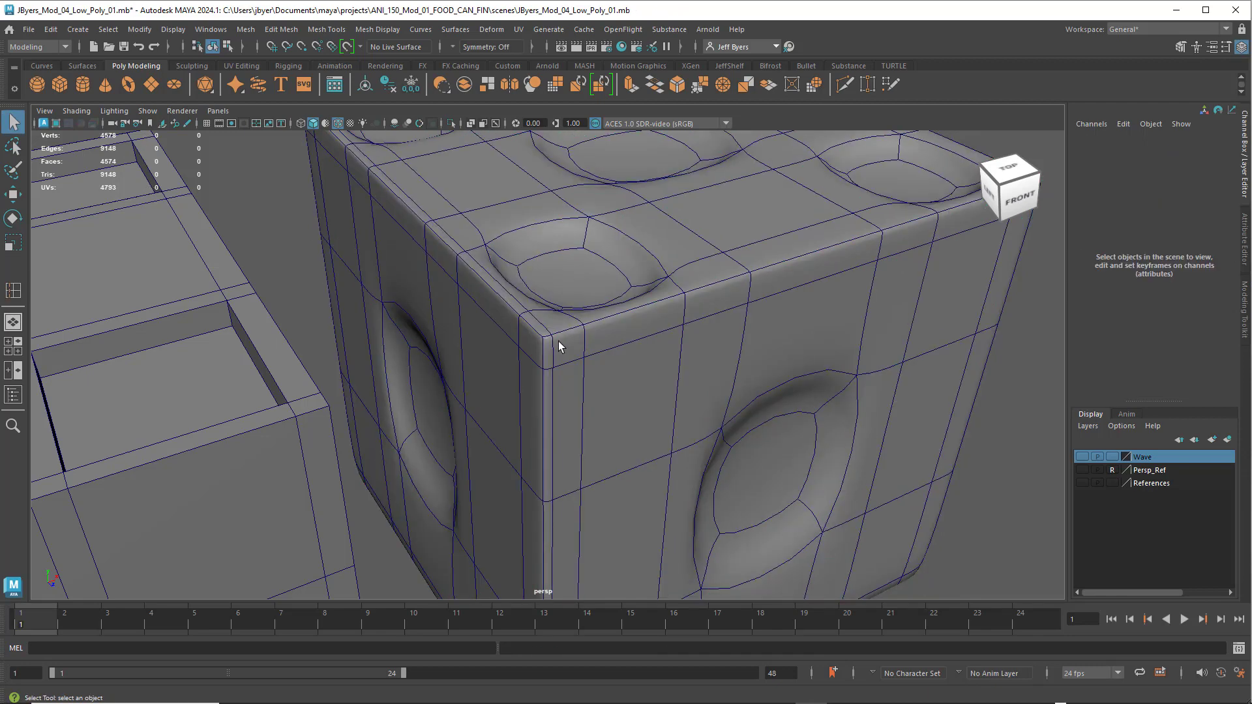
click(338, 123)
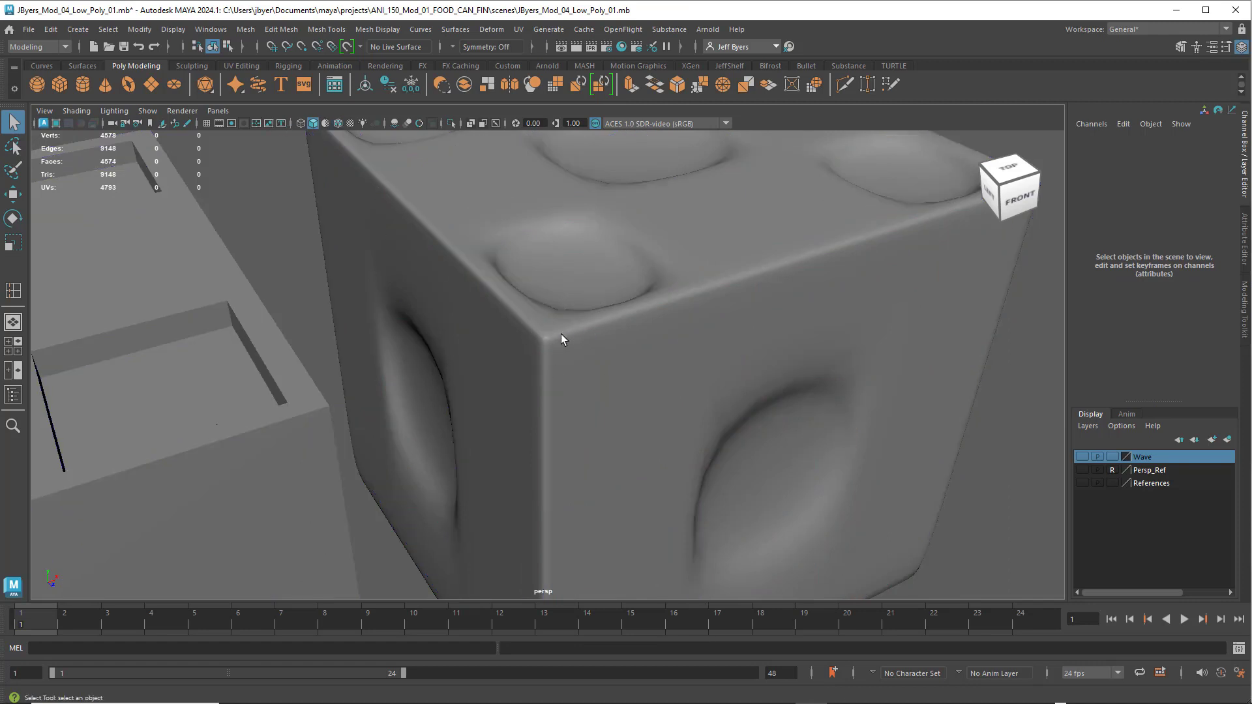
Turn on smooth mesh preview for the duplicate cube and compare its corners with the supported corner of the original.
click(290, 425)
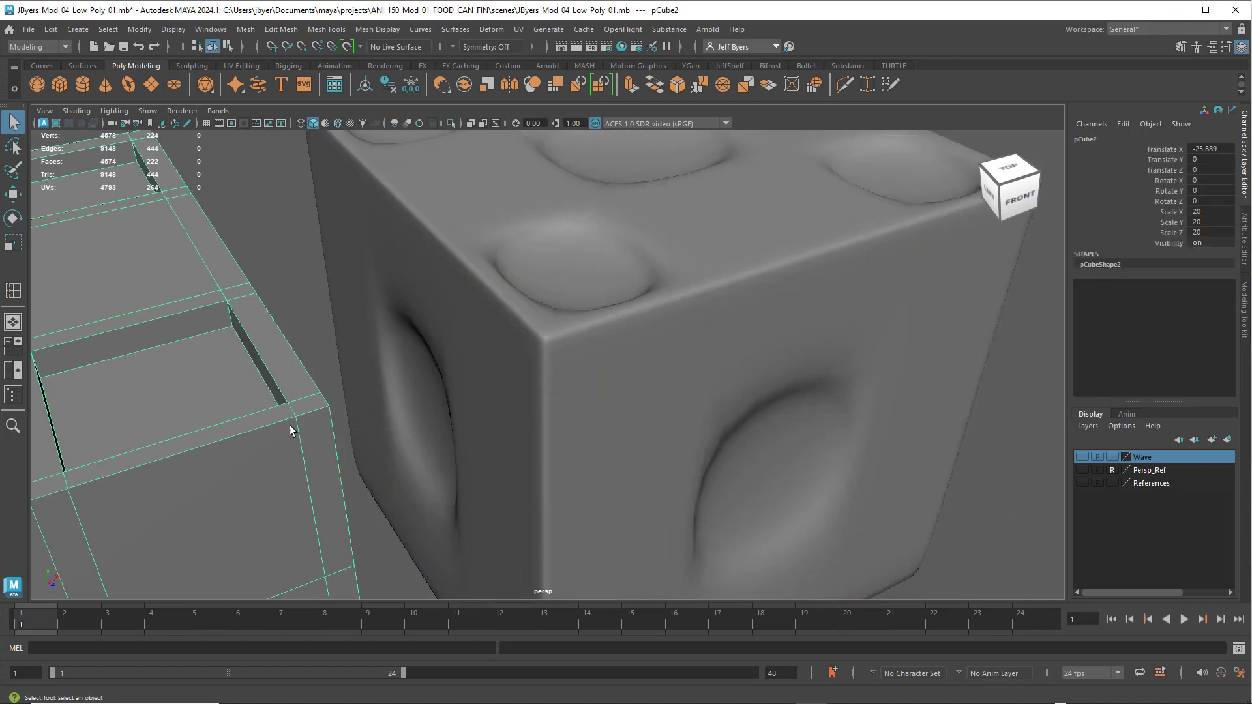
key(3)
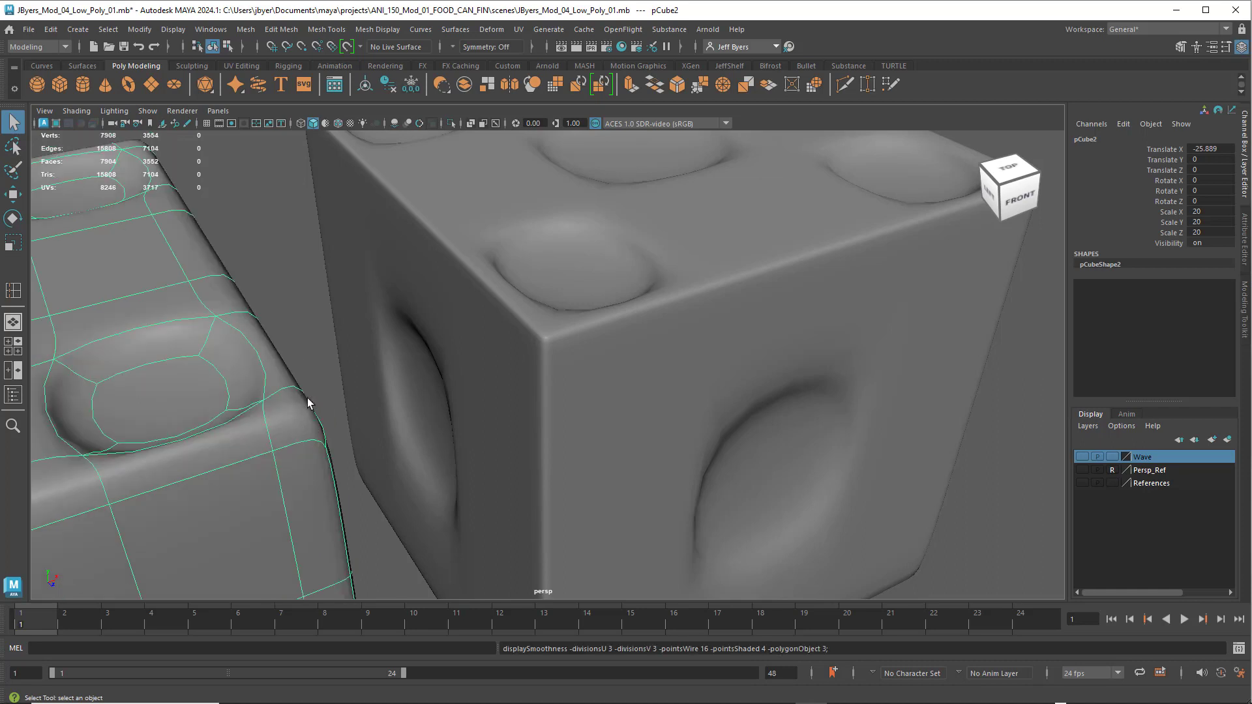
click(316, 353)
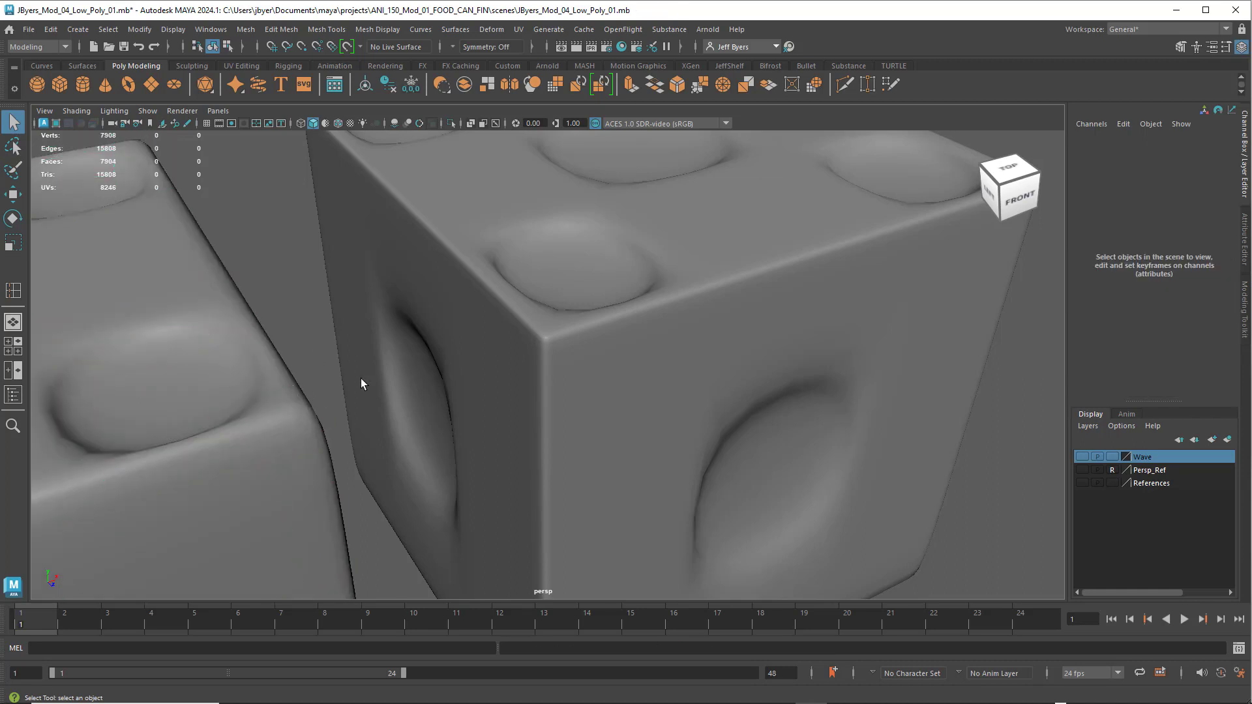
scroll(474, 360, down, 3)
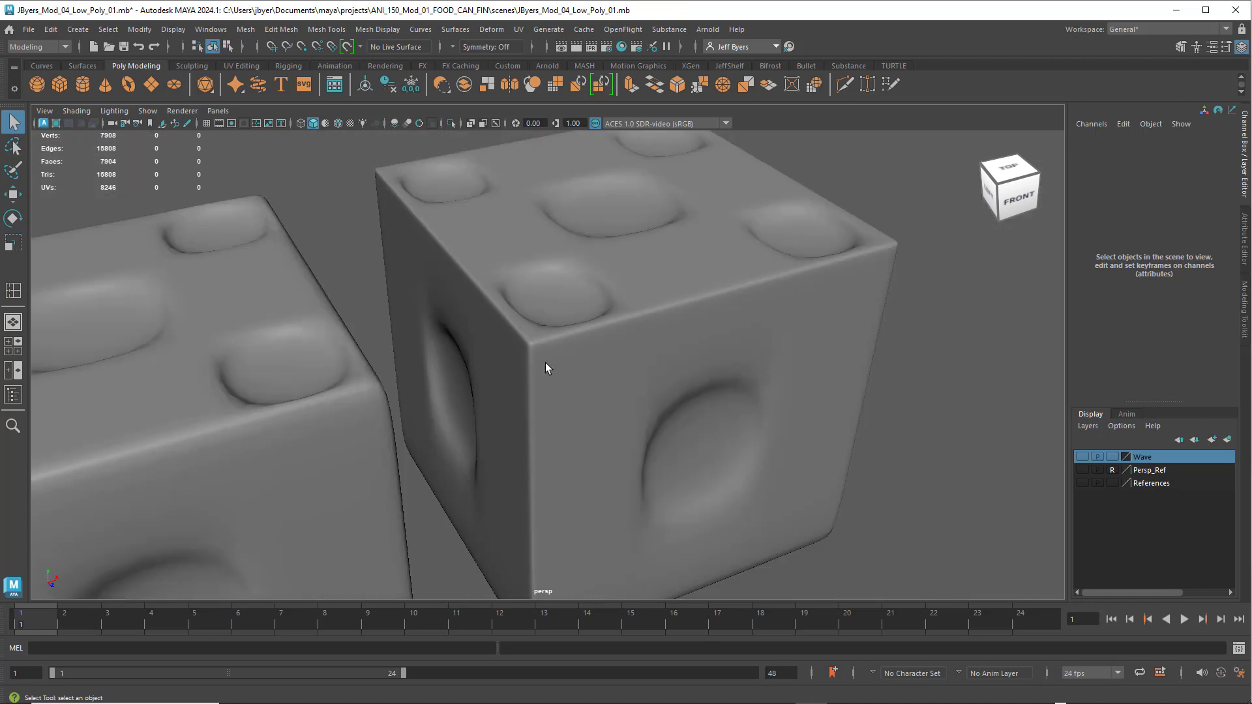
alt+drag(424, 363, 606, 340)
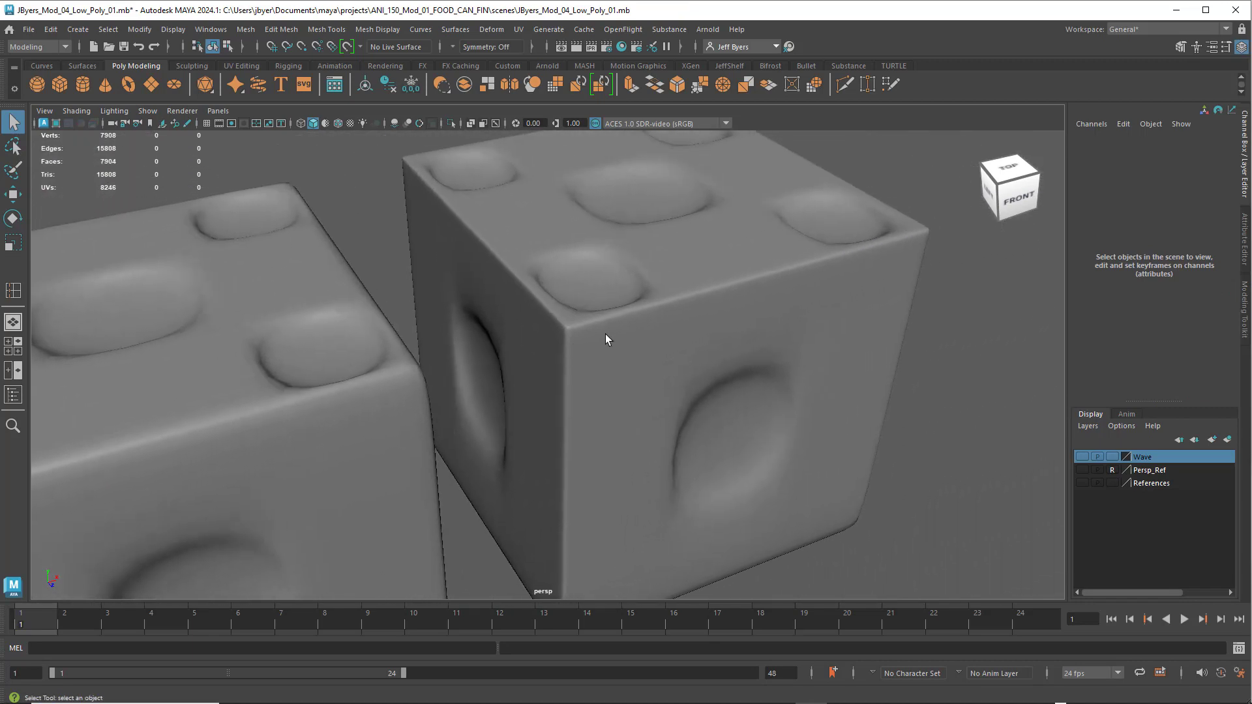
Restore the unsmoothed display of both the duplicate and the original cube.
click(400, 398)
key(1)
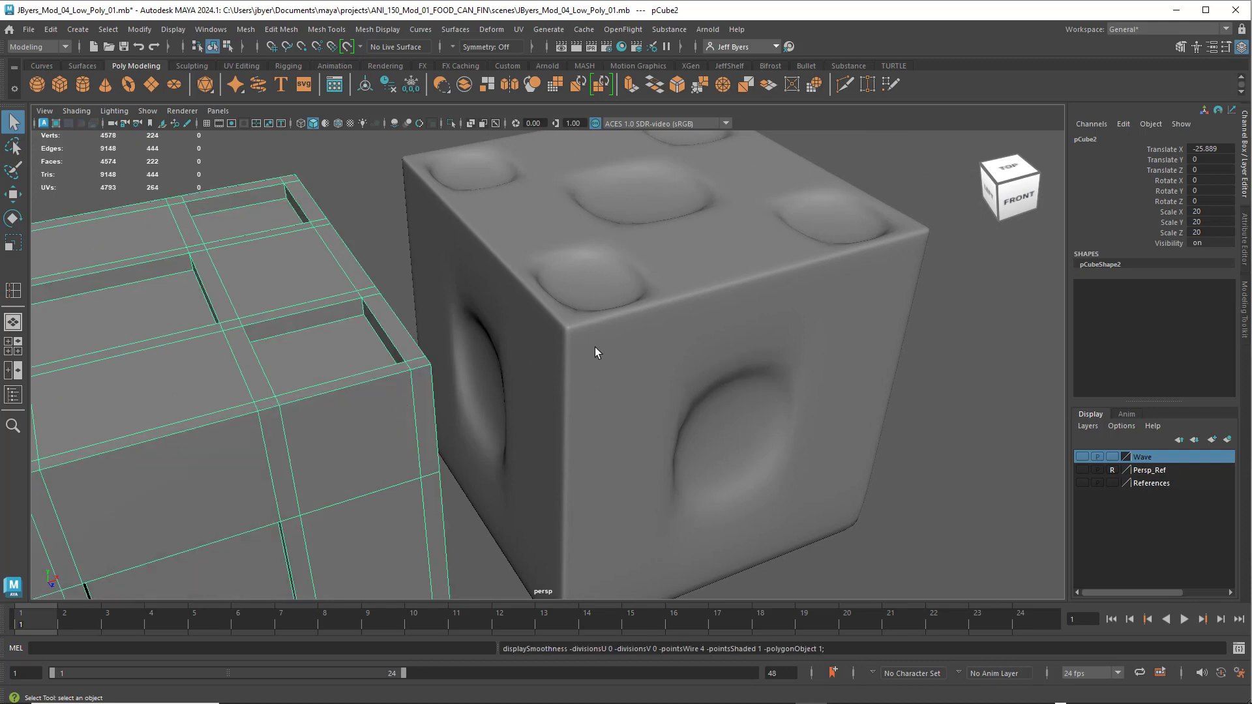
click(595, 347)
key(1)
Insert a supporting edge loop on the original cube's left face, close to its vertical corner with the front face.
scroll(583, 351, up, 3)
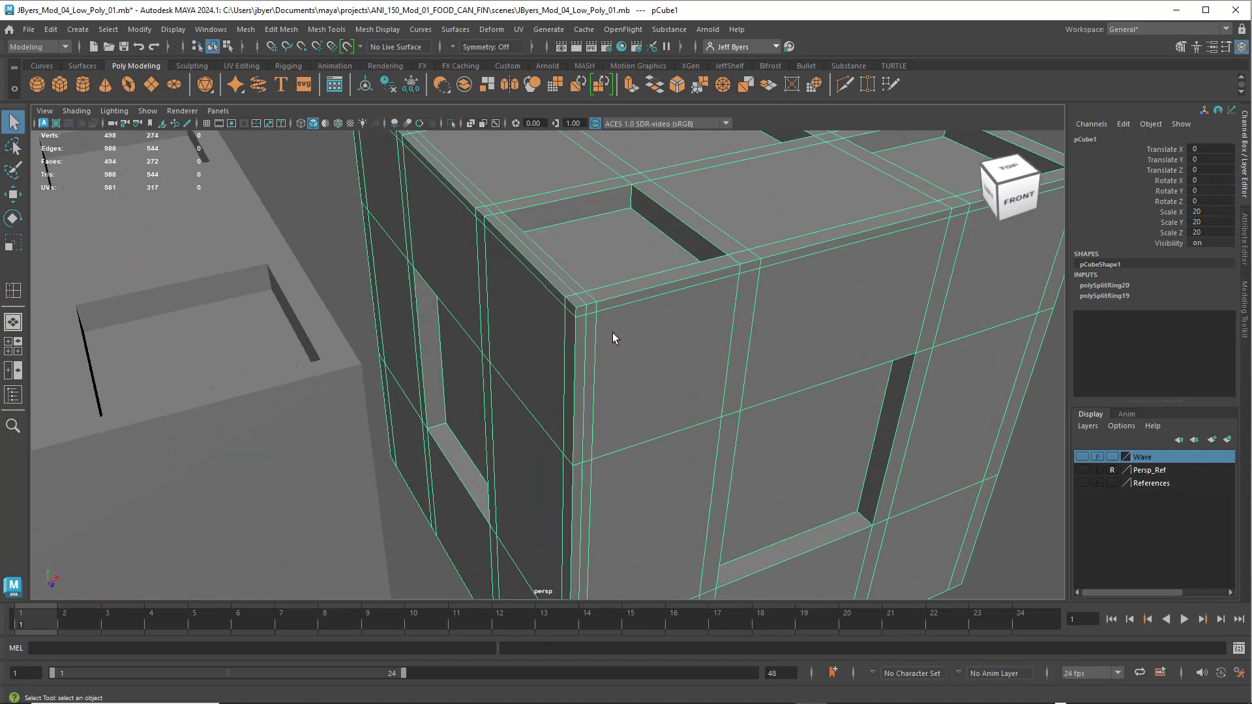
alt+drag(613, 332, 567, 349)
alt+drag(632, 324, 676, 329)
alt+middle_drag(676, 329, 585, 337)
scroll(602, 327, up, 2)
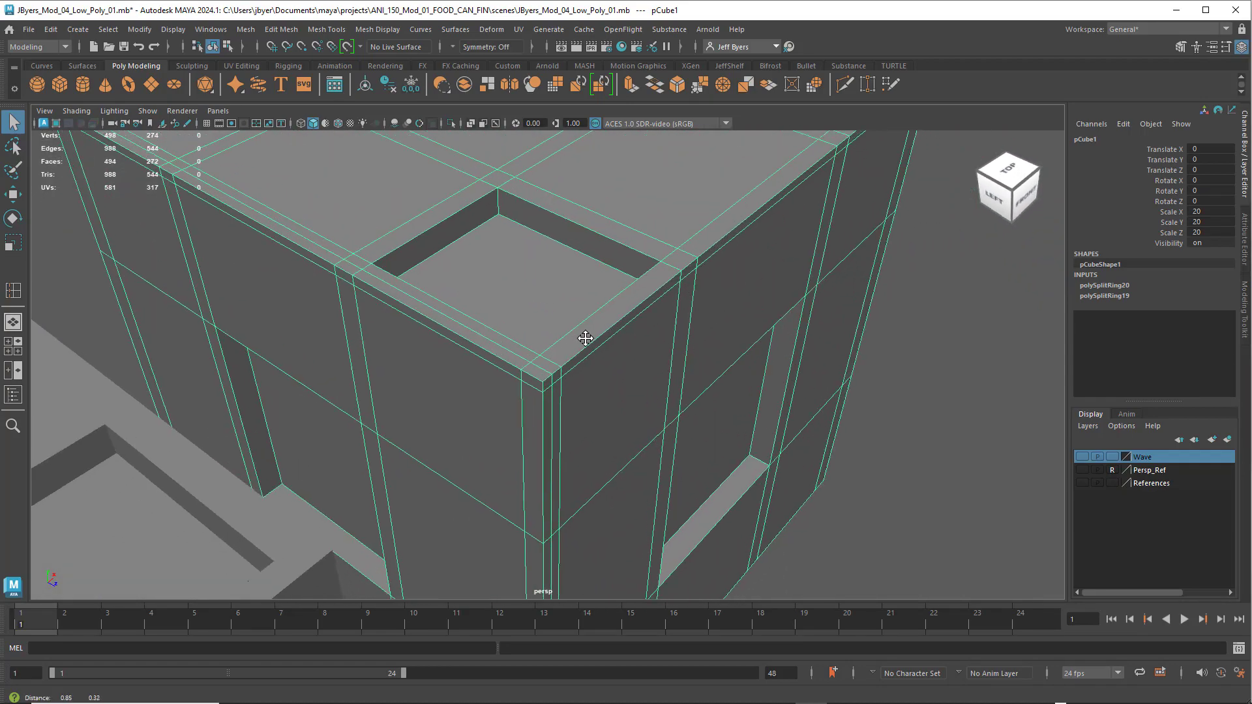
shift+right_drag(577, 353, 533, 349)
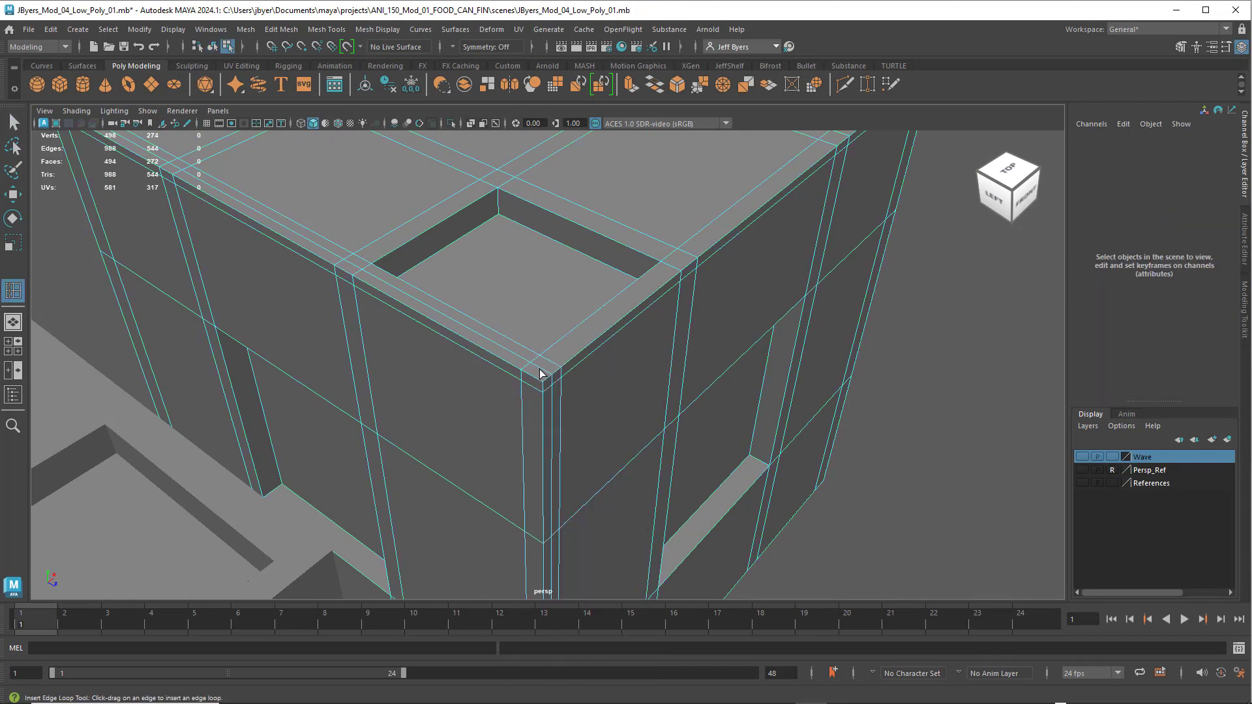
drag(540, 373, 542, 372)
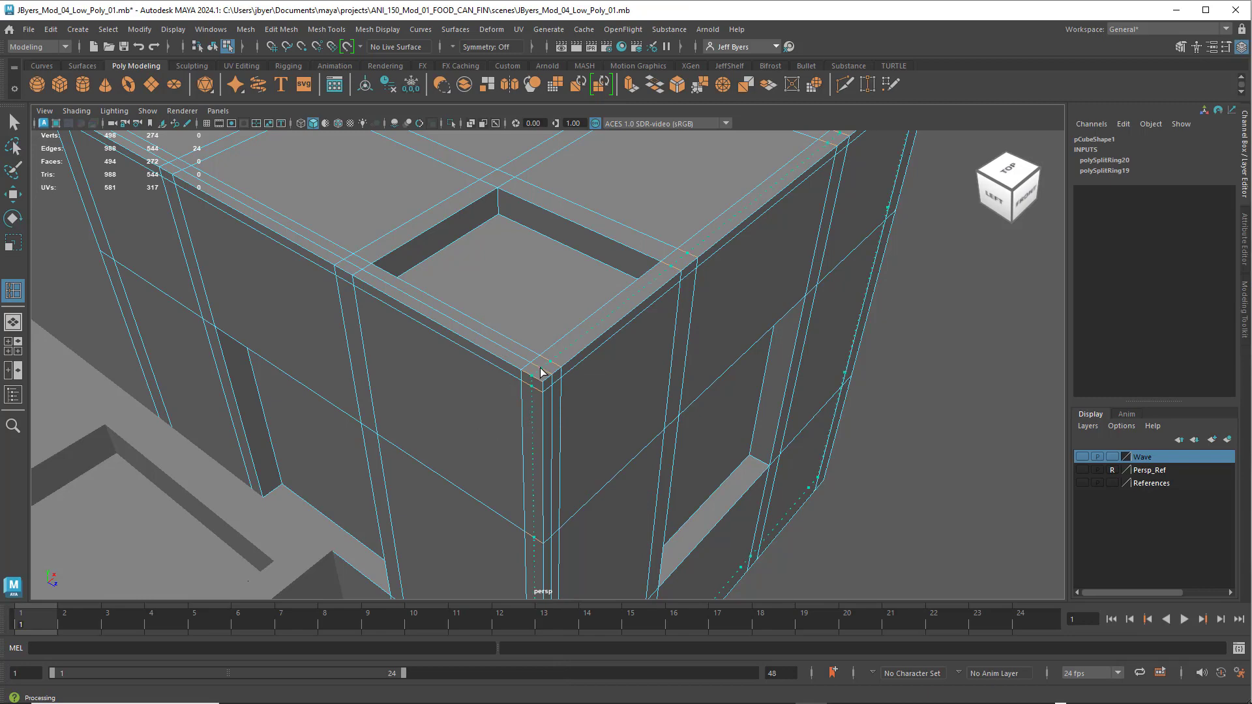
click(542, 372)
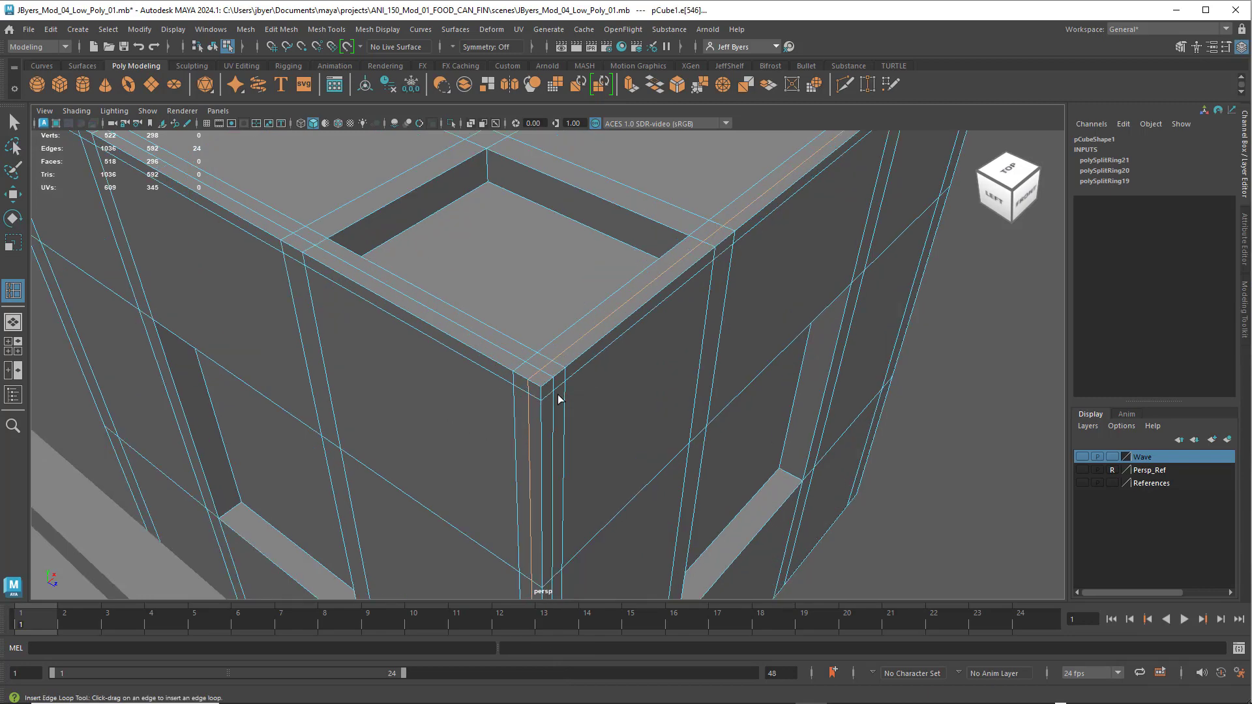
alt+drag(558, 394, 542, 390)
alt+middle_drag(485, 331, 518, 366)
scroll(512, 361, down, 2)
key(super)
key(super)
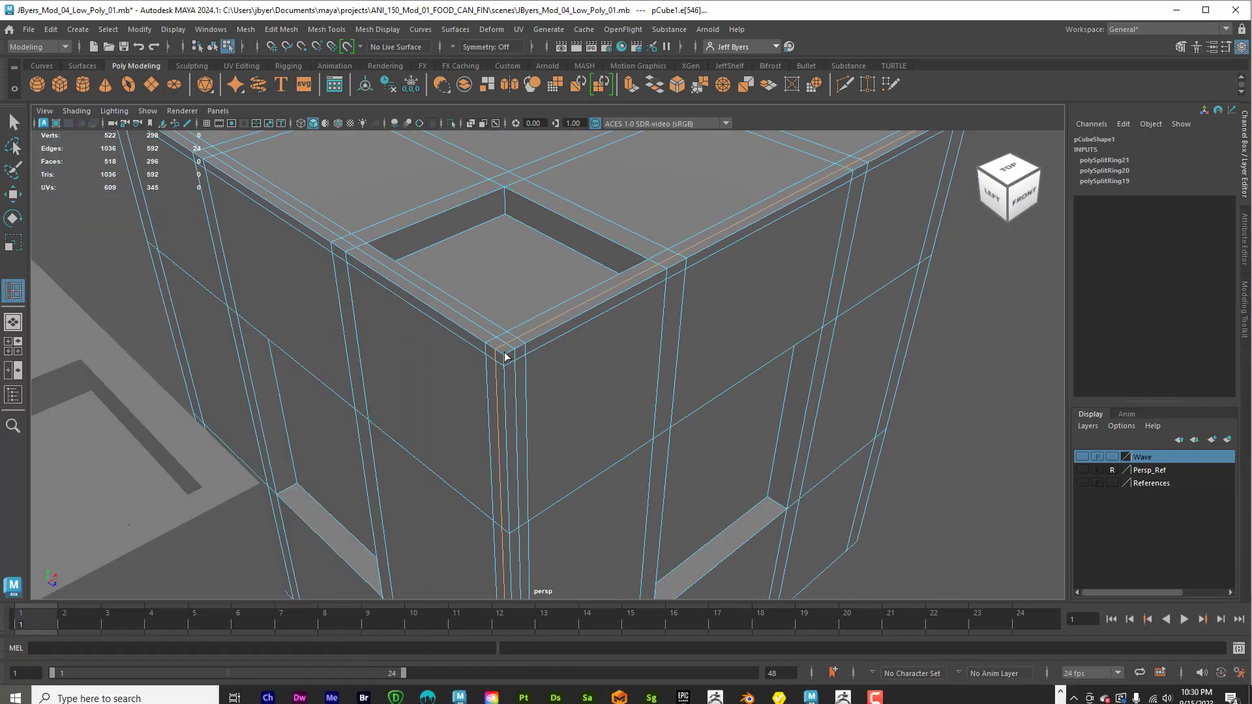
alt+drag(525, 361, 513, 350)
key(super)
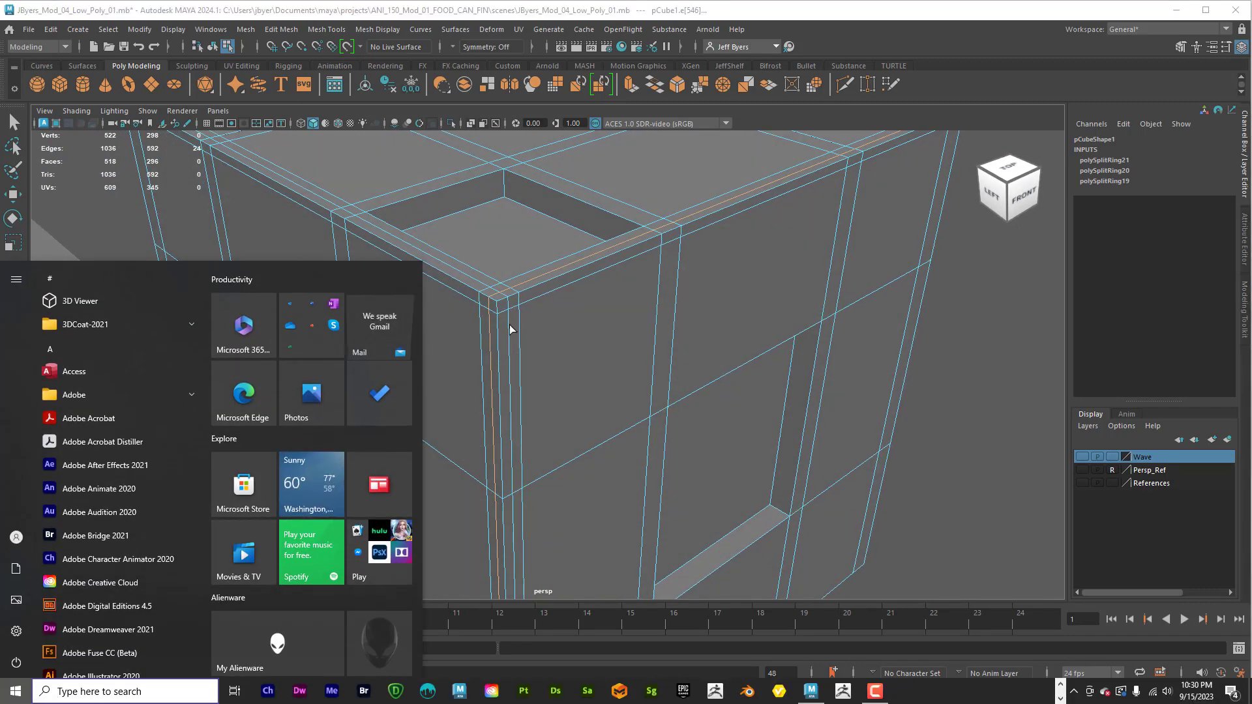
key(super)
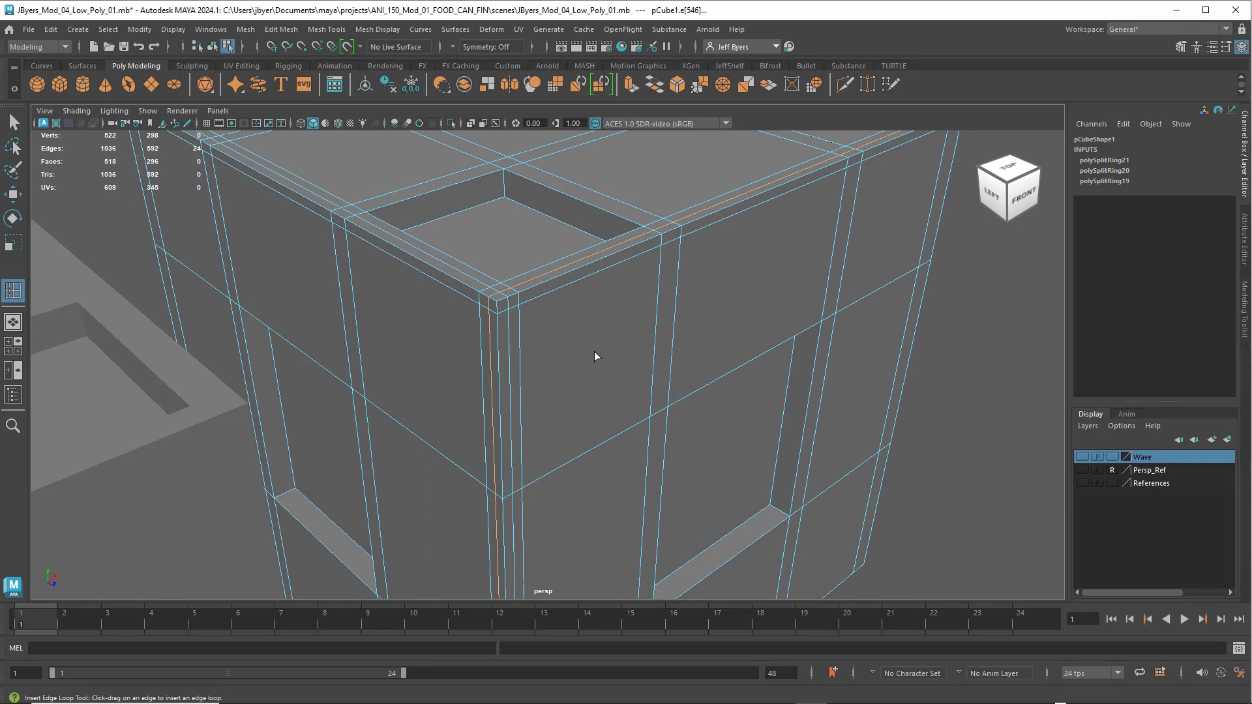
Insert supporting edge loops on the front face beside the front-right corner and on the right face beside the back-right corner.
scroll(595, 352, down, 5)
alt+drag(613, 366, 478, 371)
scroll(618, 374, up, 4)
alt+drag(621, 375, 510, 371)
scroll(518, 370, up, 4)
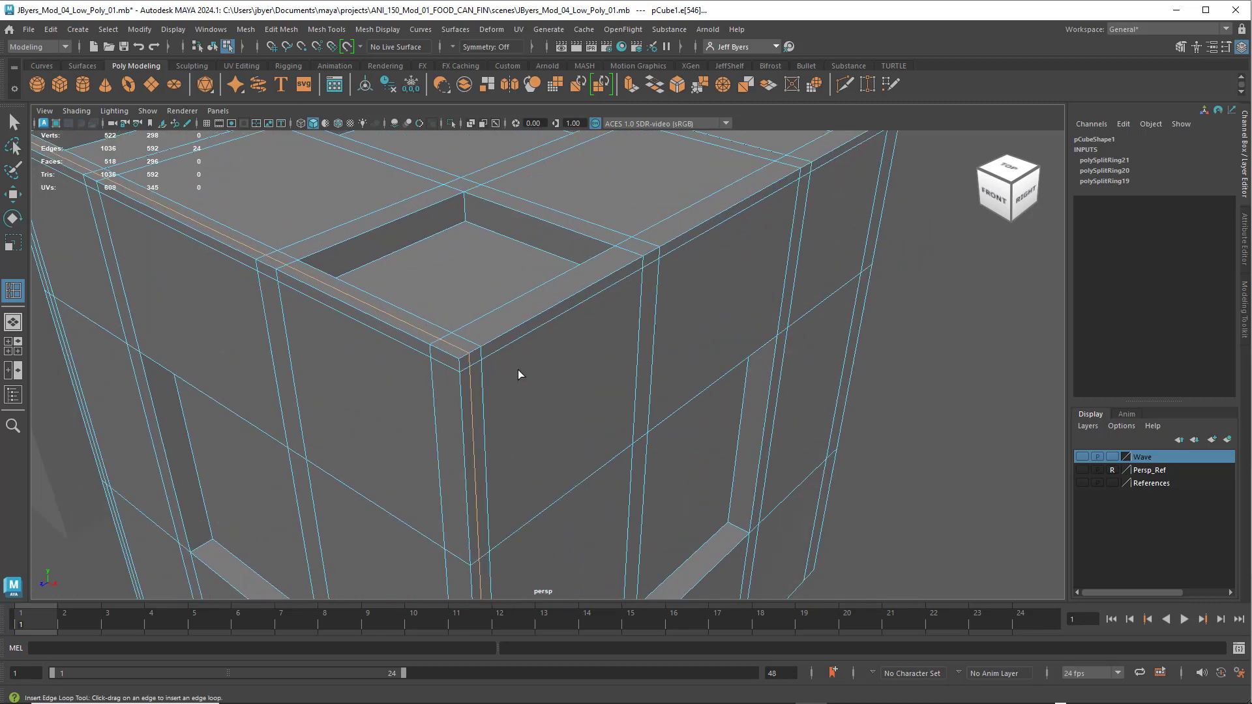
scroll(518, 369, up, 1)
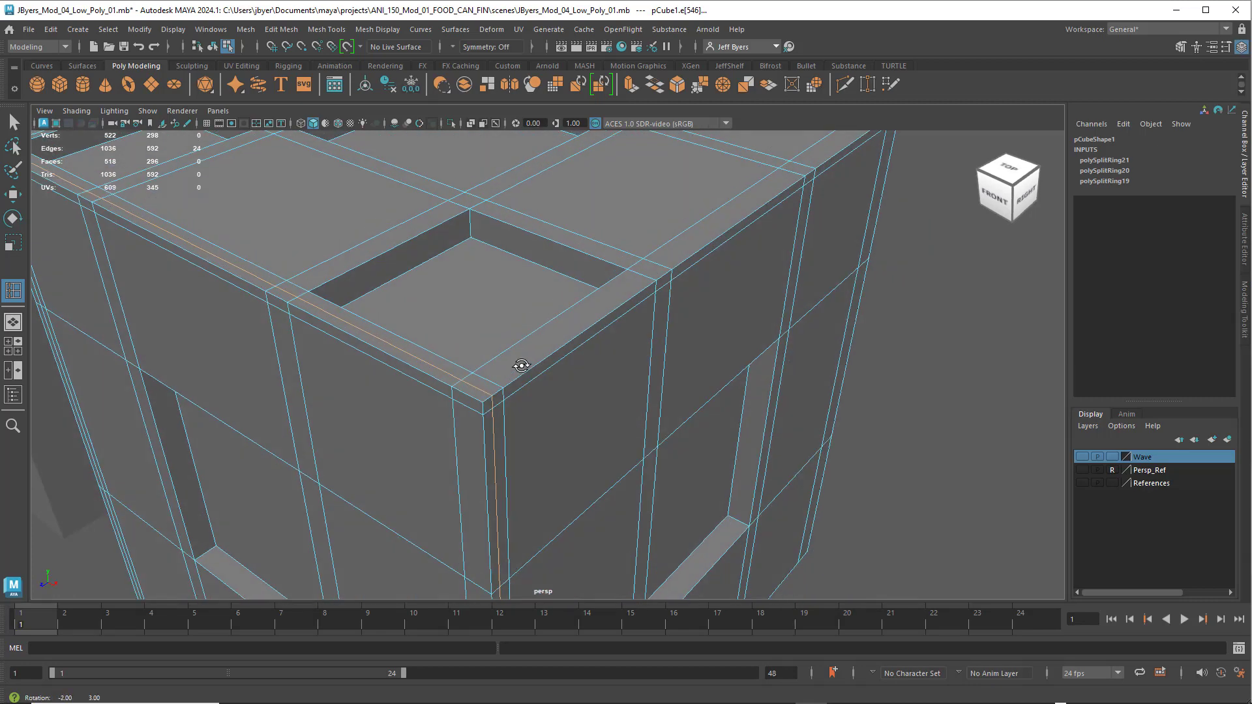
click(472, 401)
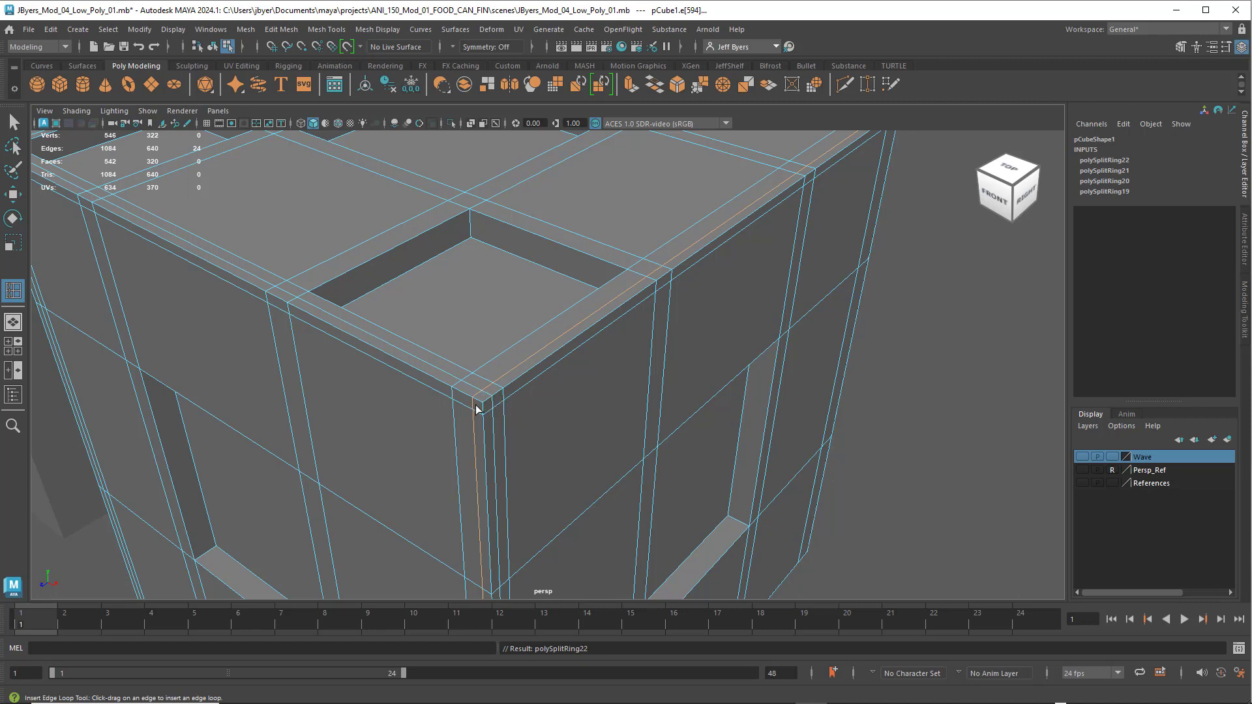
mouse_move(517, 388)
alt+mouse_down()
mouse_move(478, 372)
mouse_move(383, 372)
mouse_move(584, 366)
mouse_move(500, 387)
alt+mouse_up()
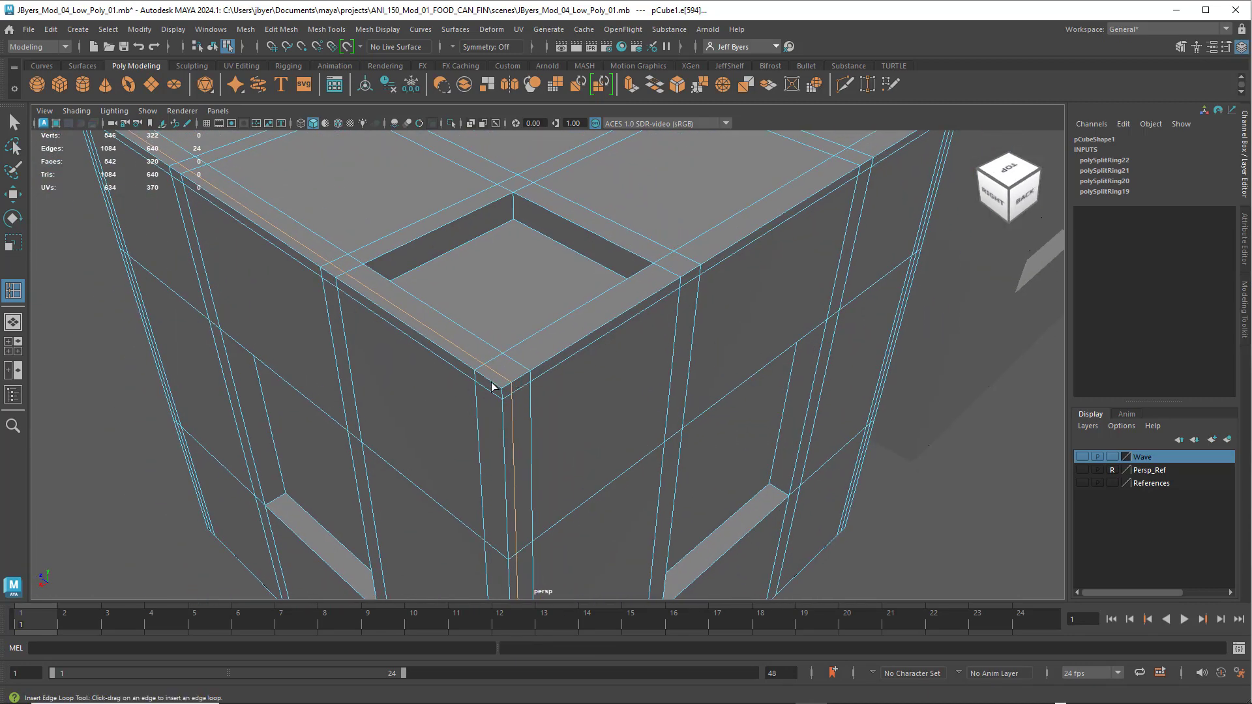
click(491, 386)
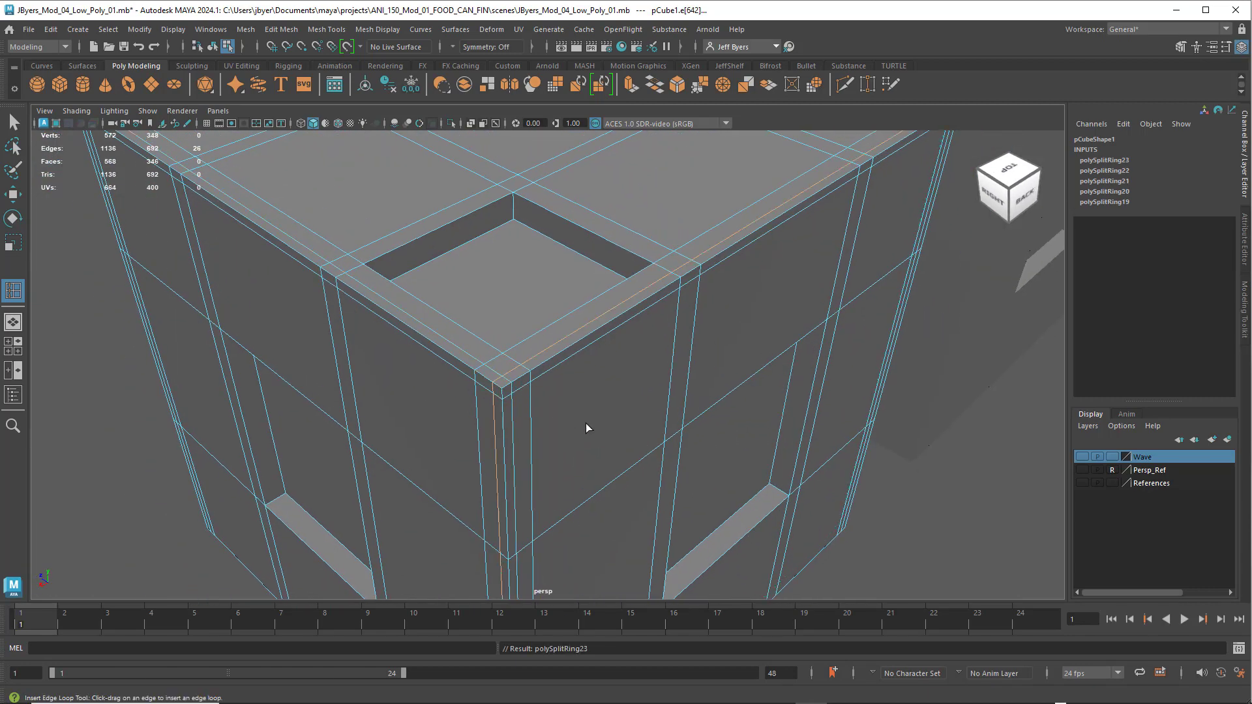
Insert a horizontal supporting edge loop around the cube's sides just above the bottom edge.
mouse_move(584, 413)
alt+mouse_down()
mouse_move(579, 397)
mouse_move(515, 413)
mouse_move(779, 402)
mouse_move(663, 378)
mouse_move(626, 311)
mouse_move(604, 400)
mouse_move(579, 405)
alt+mouse_up()
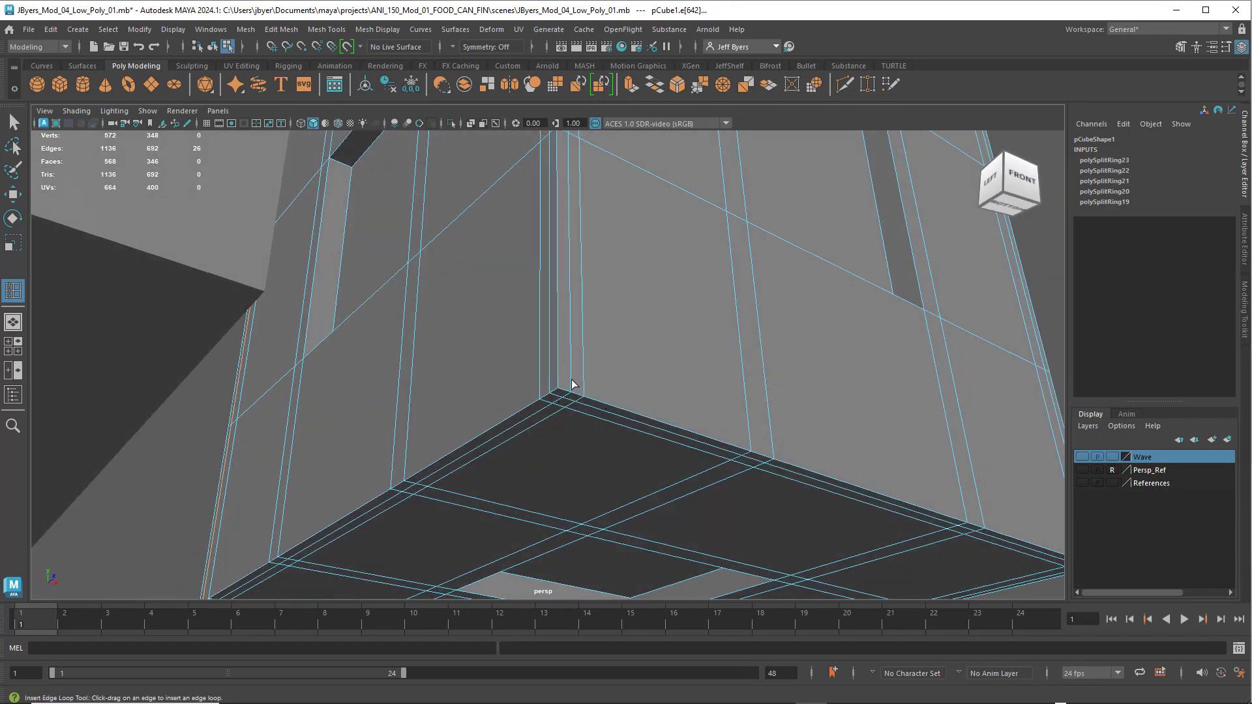
click(572, 382)
alt+drag(559, 393, 498, 376)
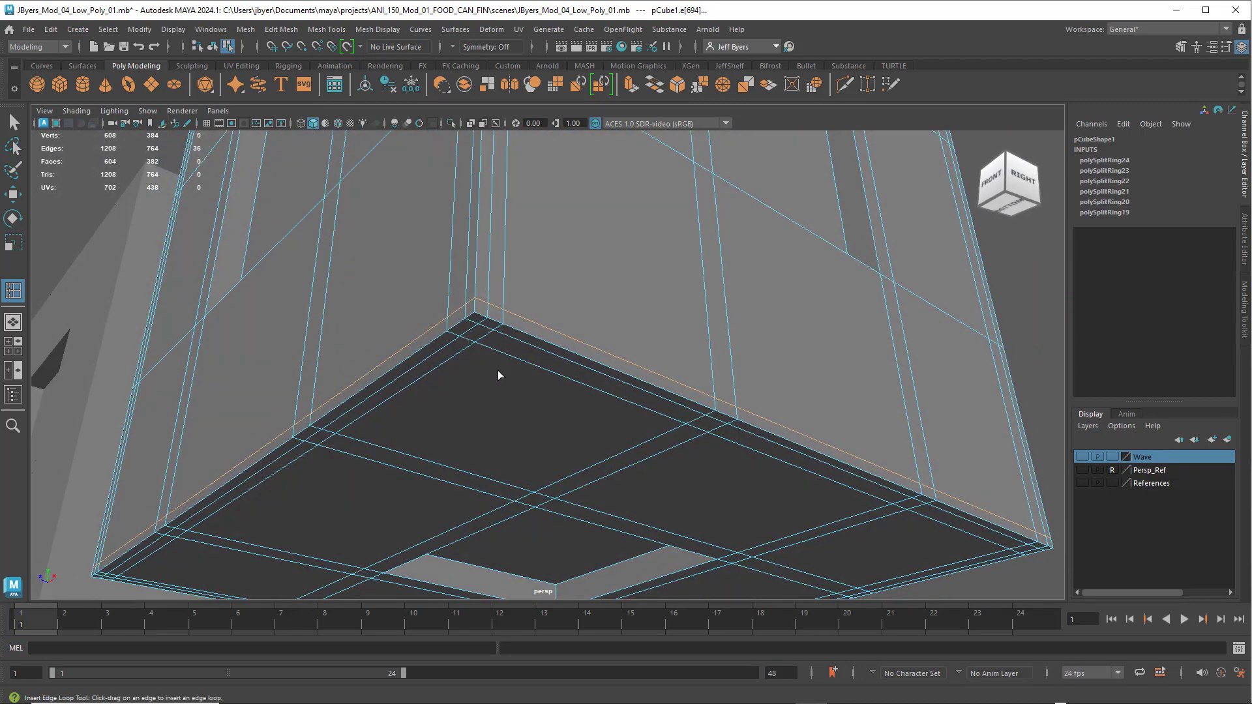
alt+drag(487, 324, 613, 426)
scroll(589, 435, down, 5)
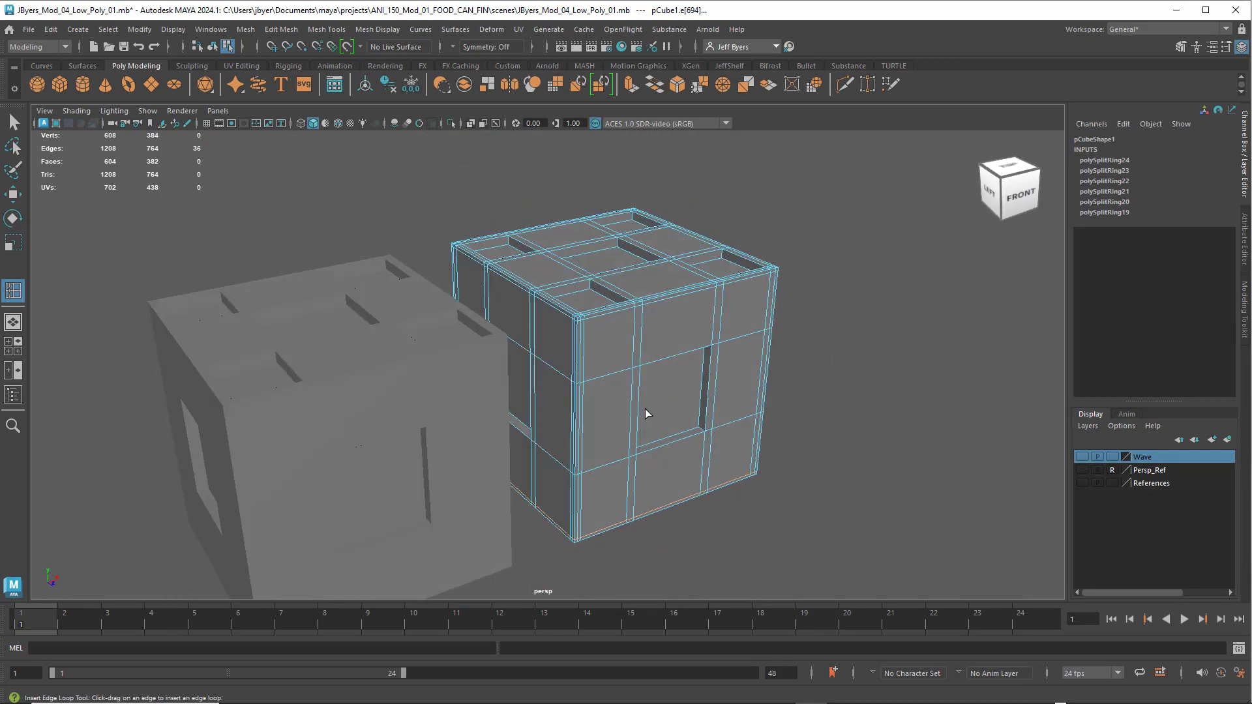
scroll(642, 398, up, 4)
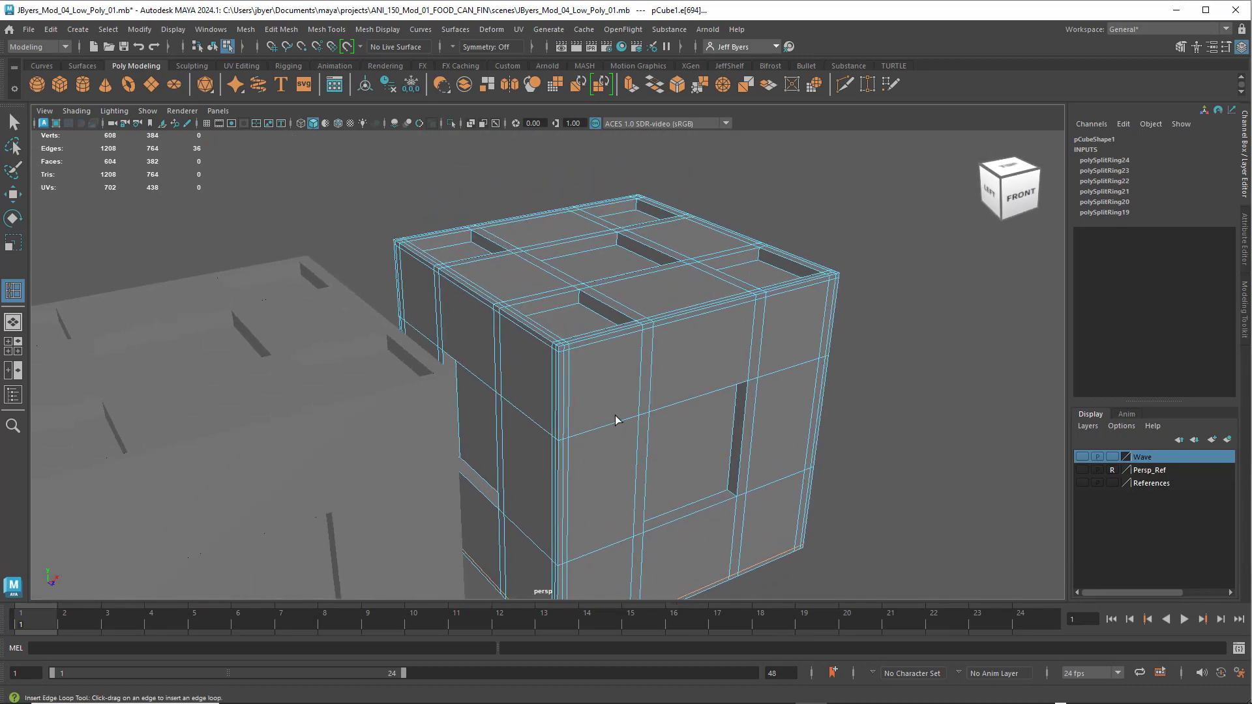
Preview the original cube smoothed to examine its corners and recesses, and restore its unsmoothed display.
key(q)
right_drag(596, 381, 612, 407)
key(3)
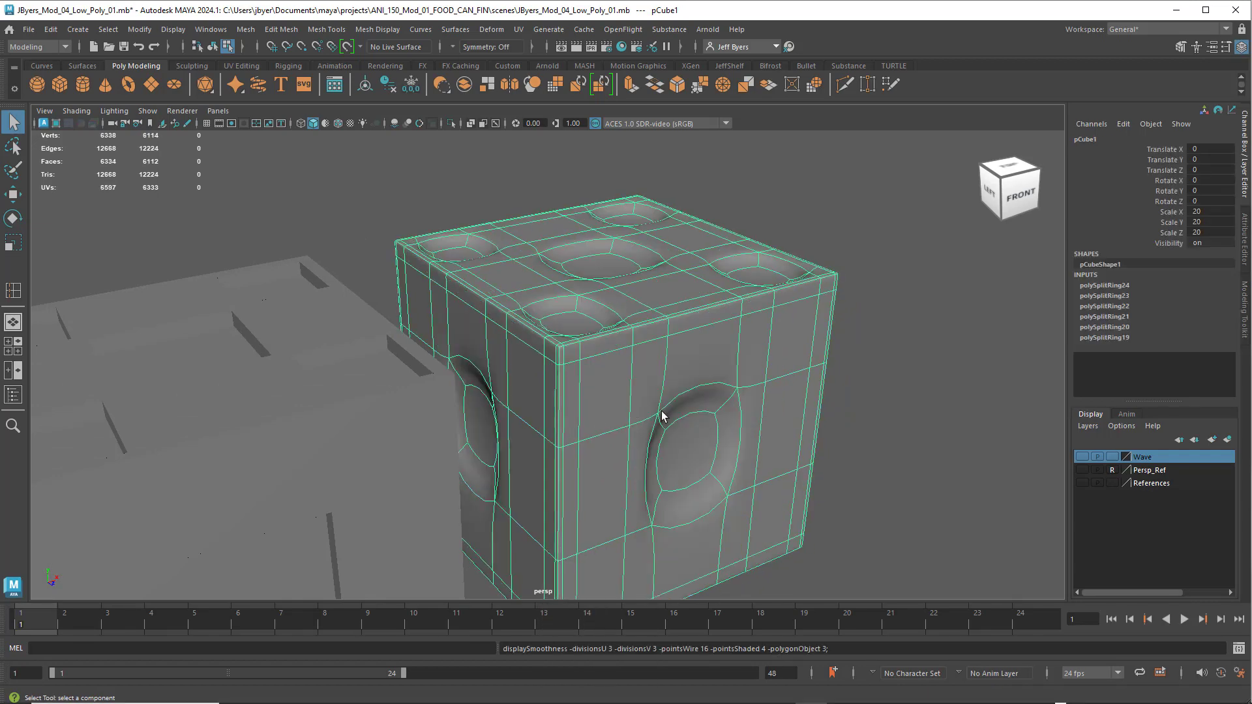
click(830, 434)
alt+drag(800, 429, 712, 404)
scroll(750, 428, up, 3)
alt+drag(583, 350, 610, 326)
alt+drag(593, 357, 807, 383)
click(804, 374)
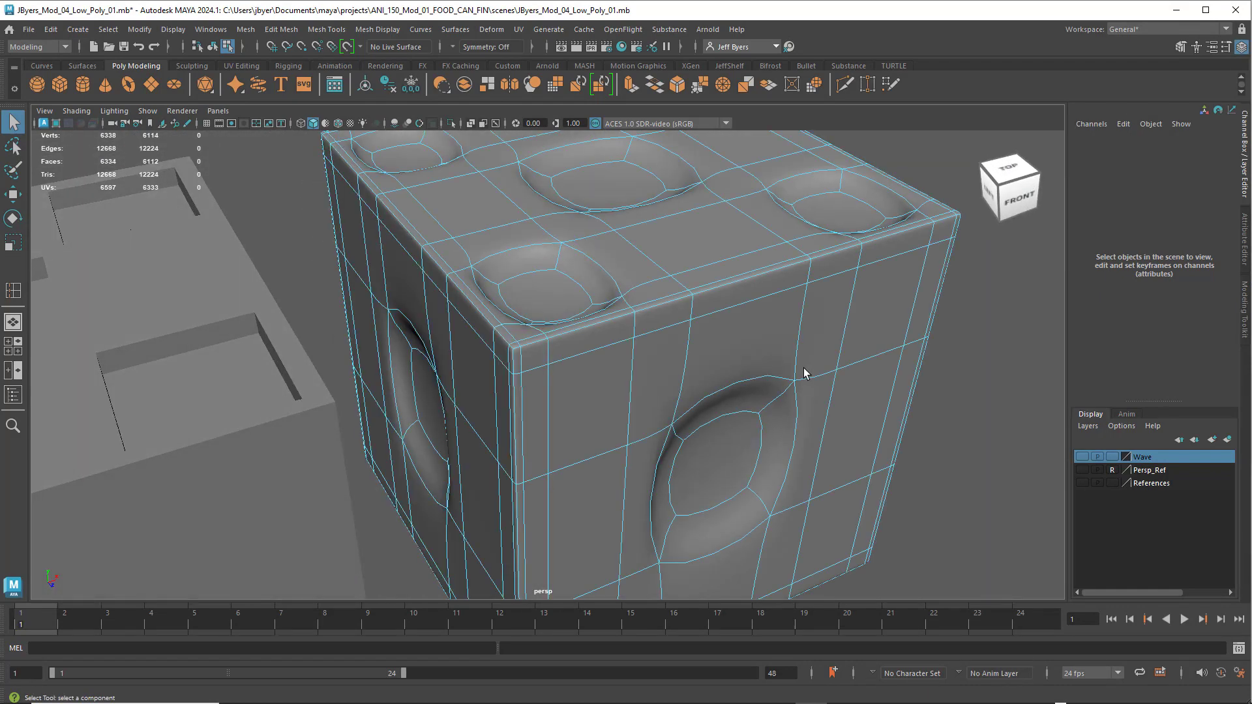
key(1)
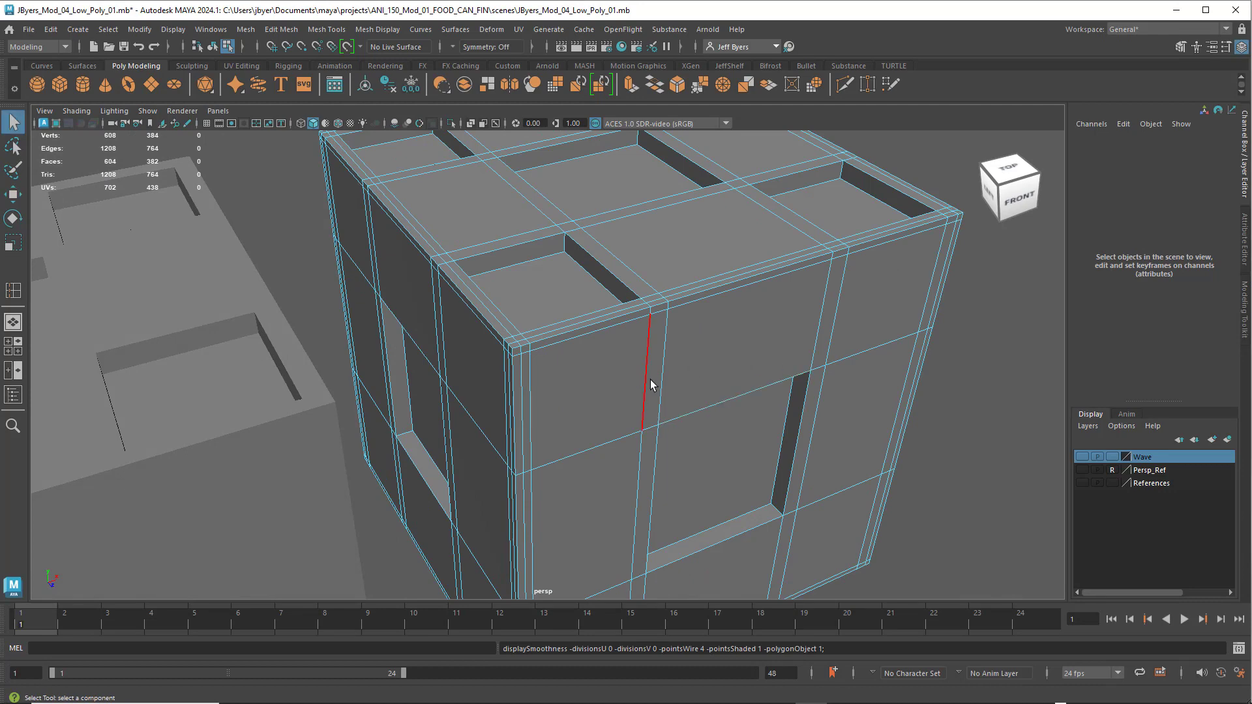
Insert a supporting edge loop on the top face close to the outer left edge of the front-left recess.
mouse_move(640, 302)
alt+mouse_down()
mouse_move(628, 315)
mouse_move(499, 336)
mouse_move(631, 313)
alt+mouse_up()
scroll(586, 334, down, 3)
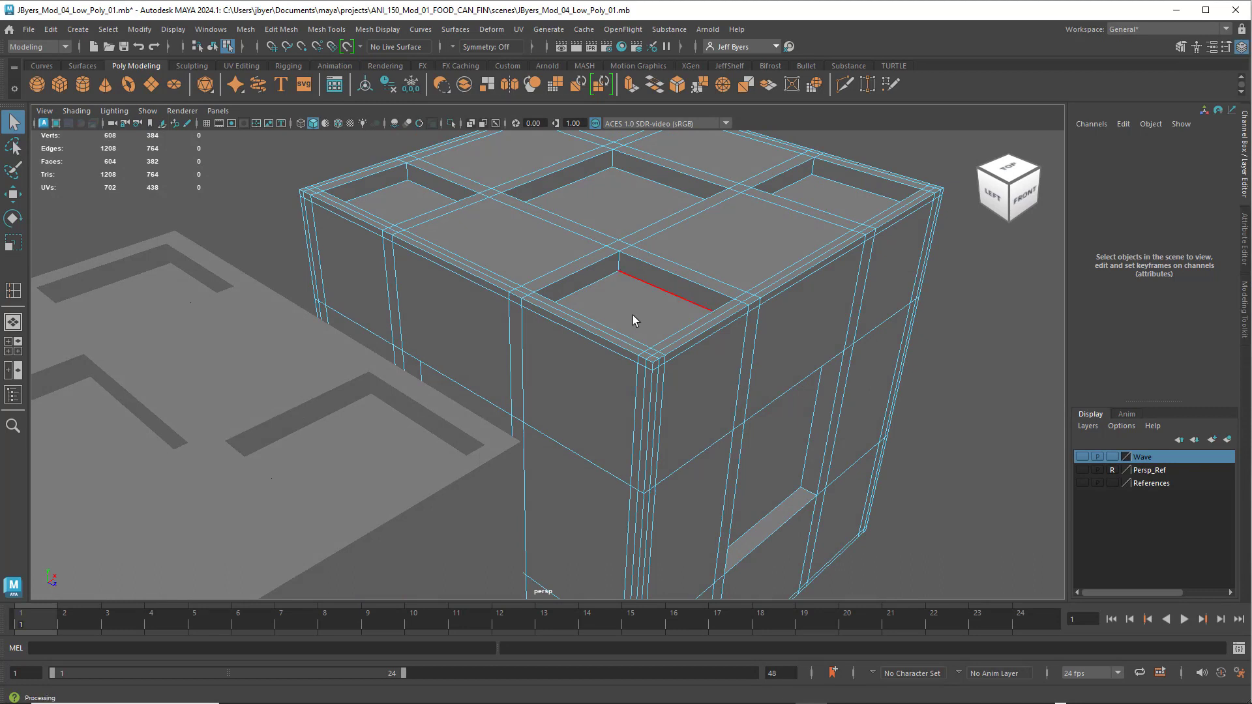
alt+drag(655, 336, 600, 336)
scroll(600, 337, up, 5)
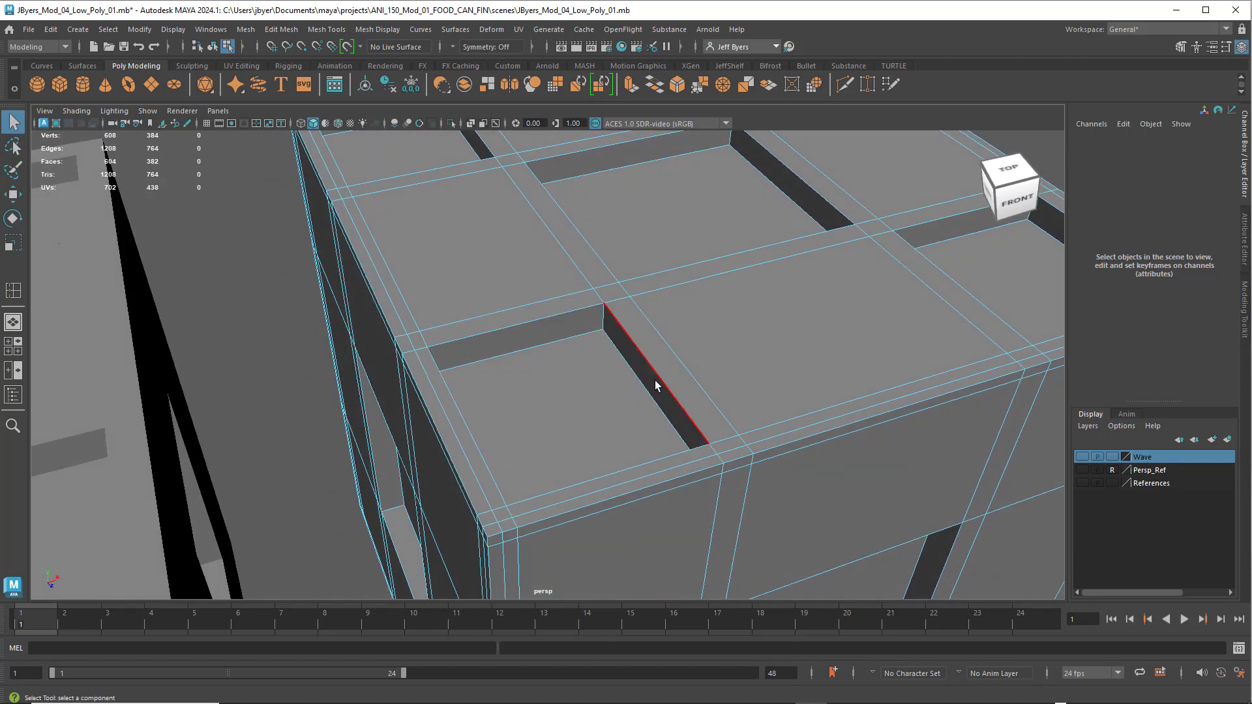
scroll(606, 319, down, 3)
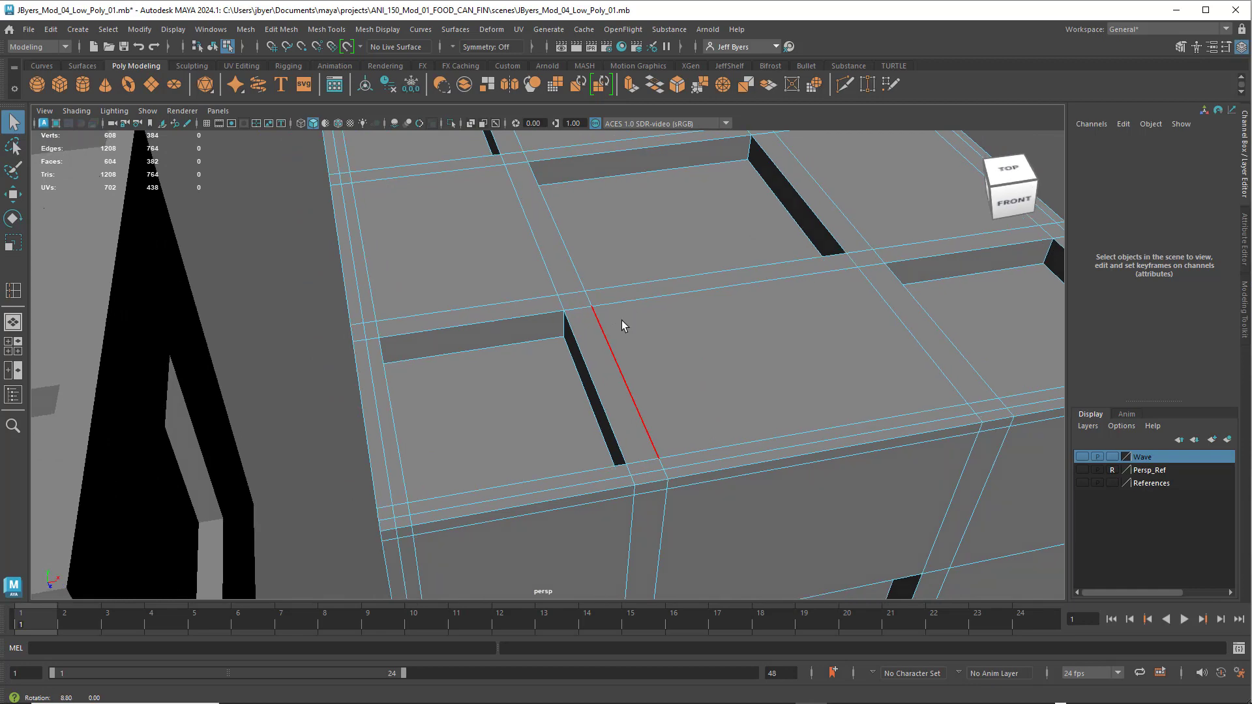
alt+drag(606, 347, 607, 342)
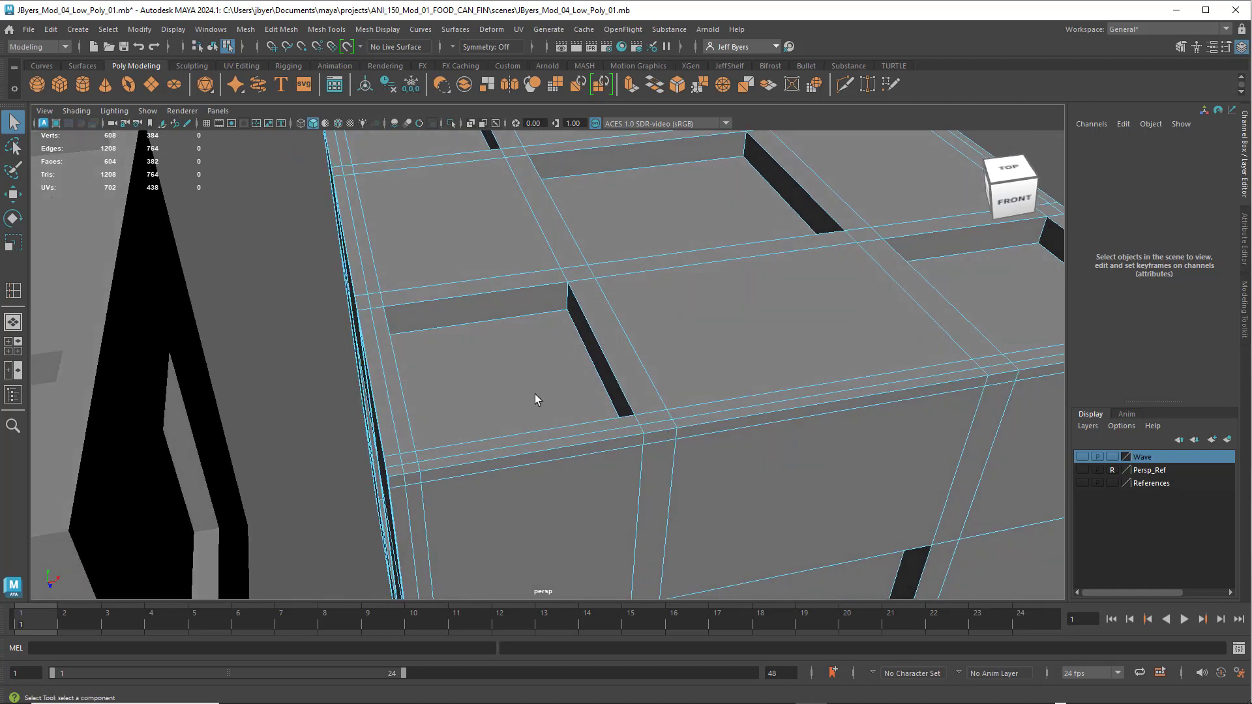
right_drag(530, 388, 476, 352)
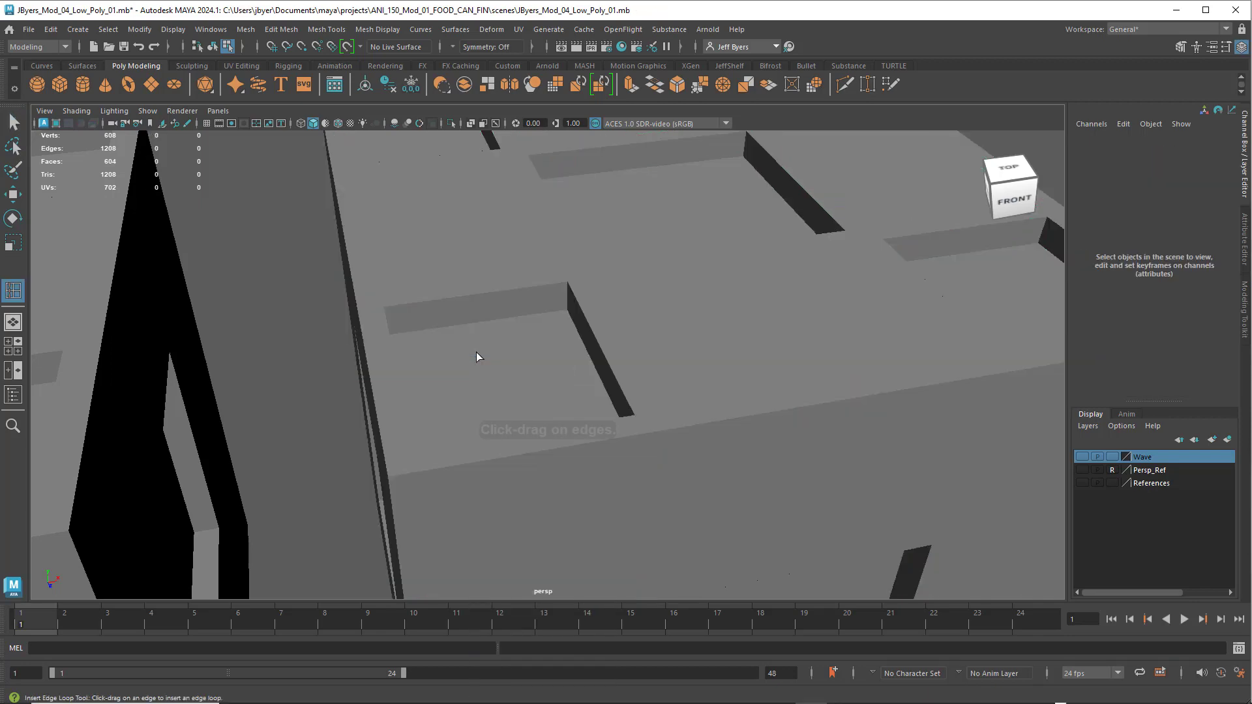
alt+drag(480, 362, 460, 376)
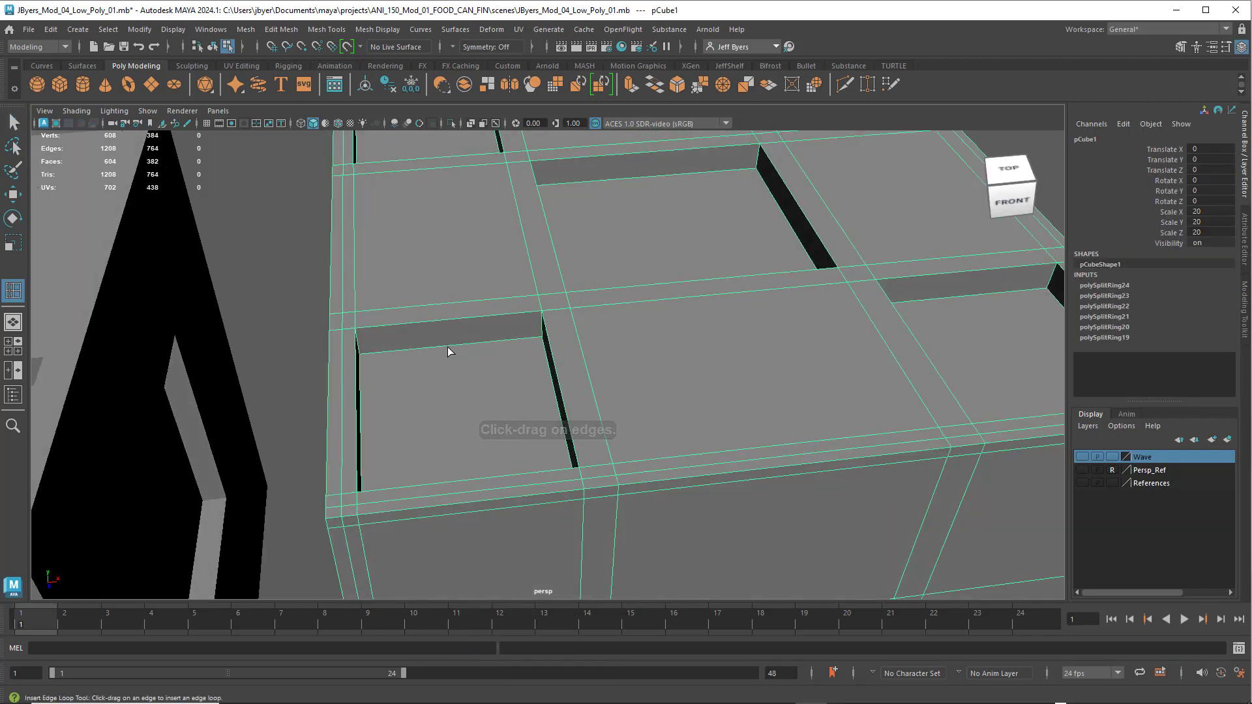
alt+drag(440, 316, 490, 303)
alt+middle_drag(508, 428, 512, 389)
alt+drag(508, 462, 495, 459)
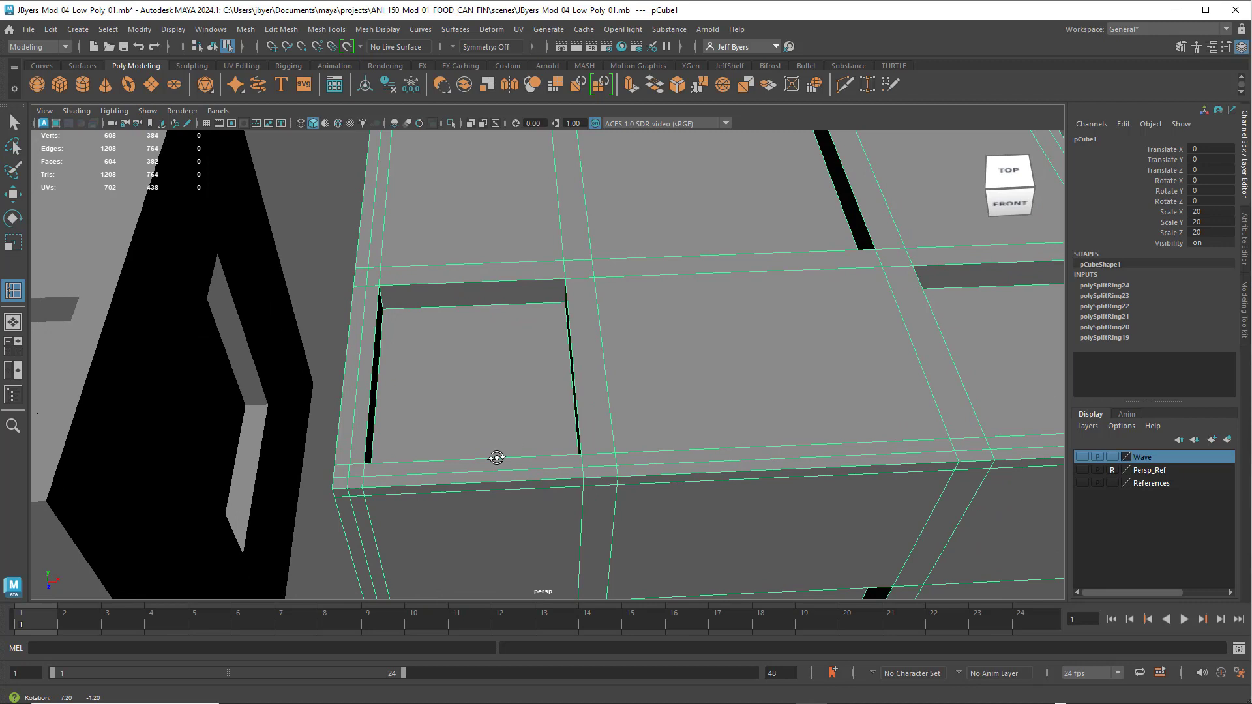
click(360, 468)
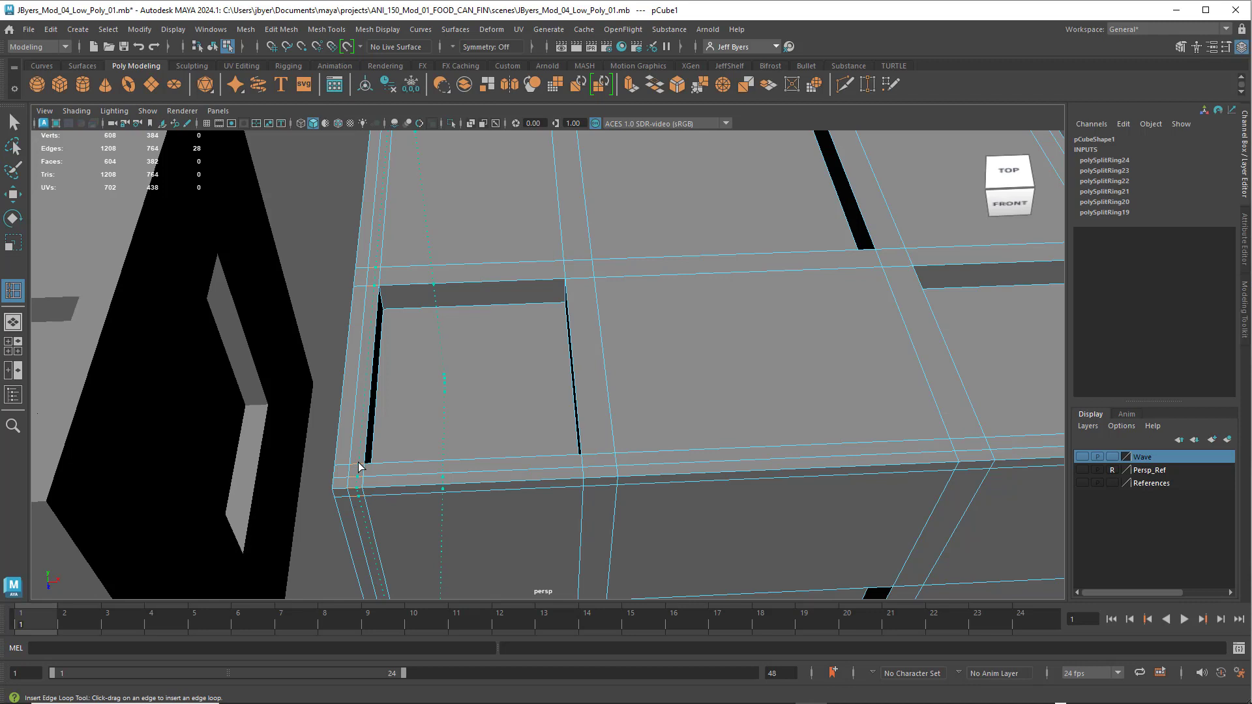
click(359, 465)
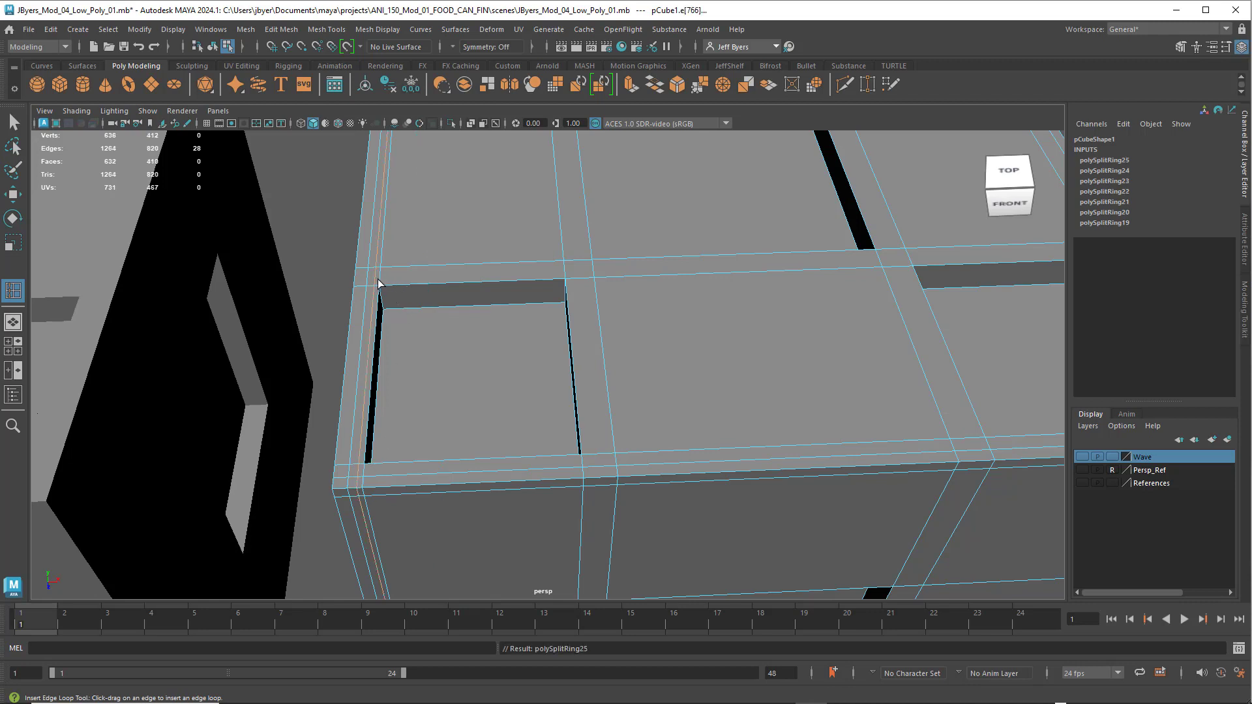
Insert supporting edge loops close to the rear, front and right edges of the top face's front-left recess.
drag(379, 283, 382, 286)
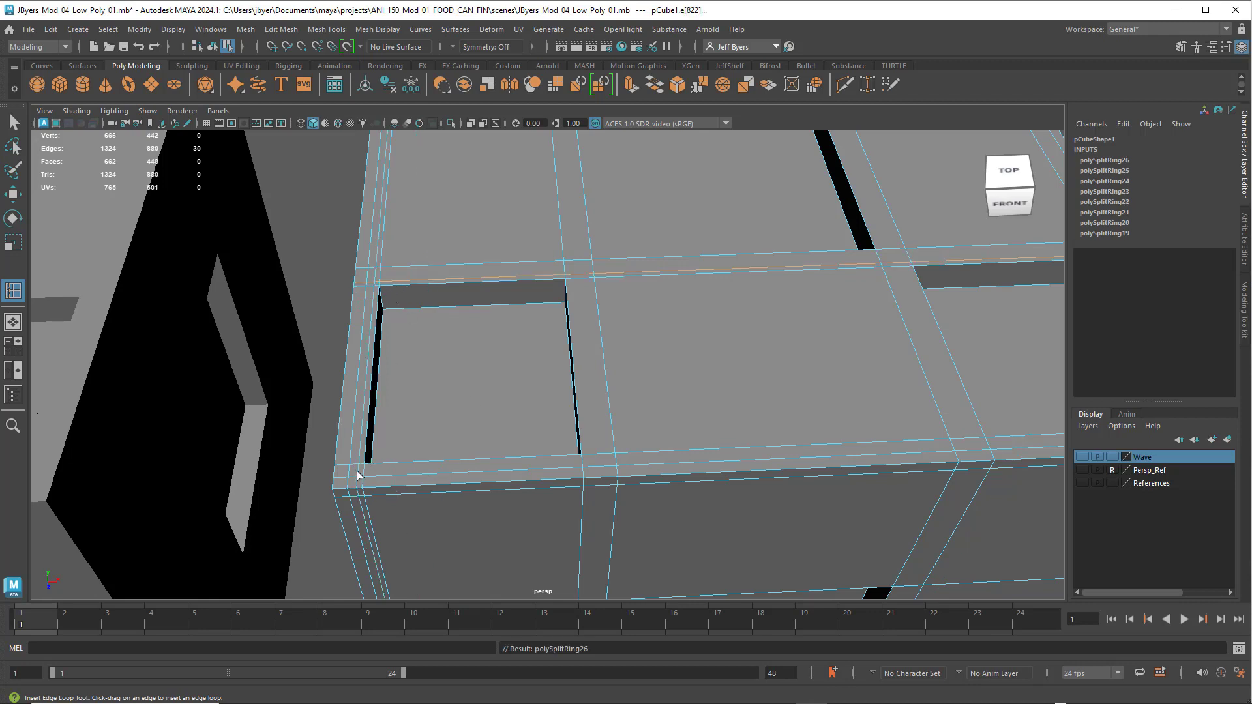
drag(365, 471, 380, 471)
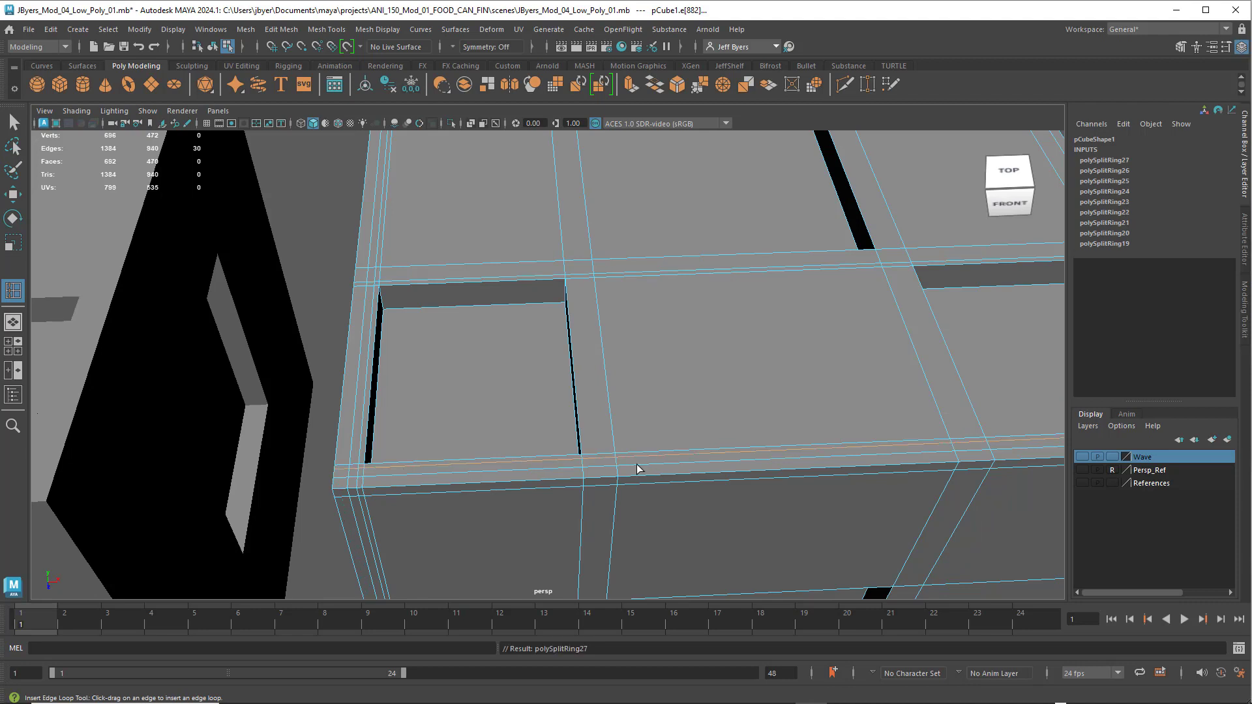
drag(587, 460, 586, 455)
Insert supporting edge loops close to the front and rear edges of the top face's back-left recess.
alt+middle_drag(591, 246, 649, 392)
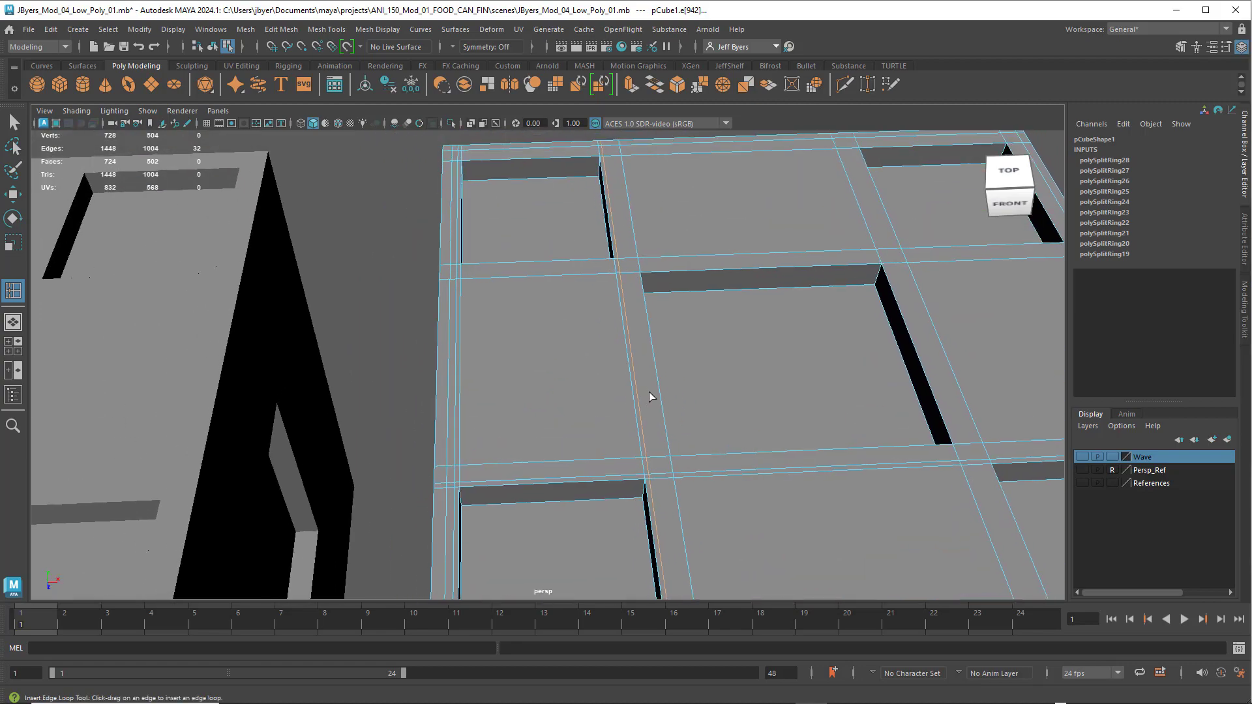
alt+drag(650, 395, 542, 381)
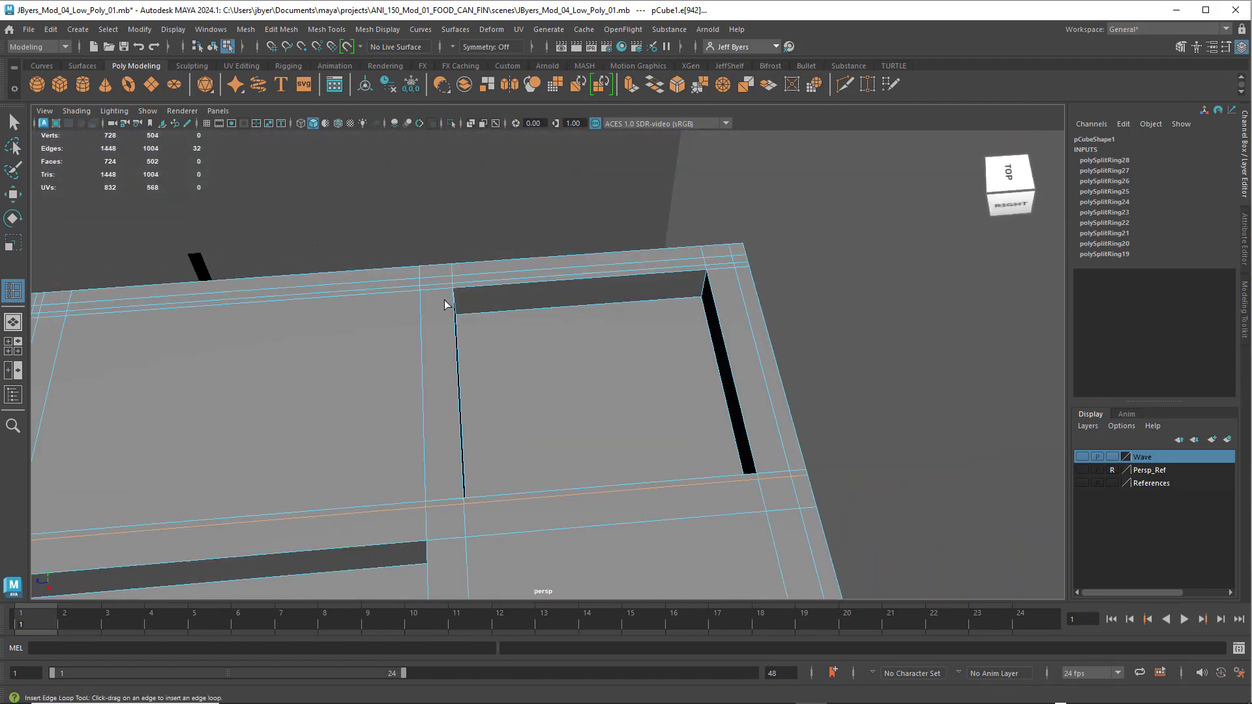
alt+drag(444, 304, 457, 257)
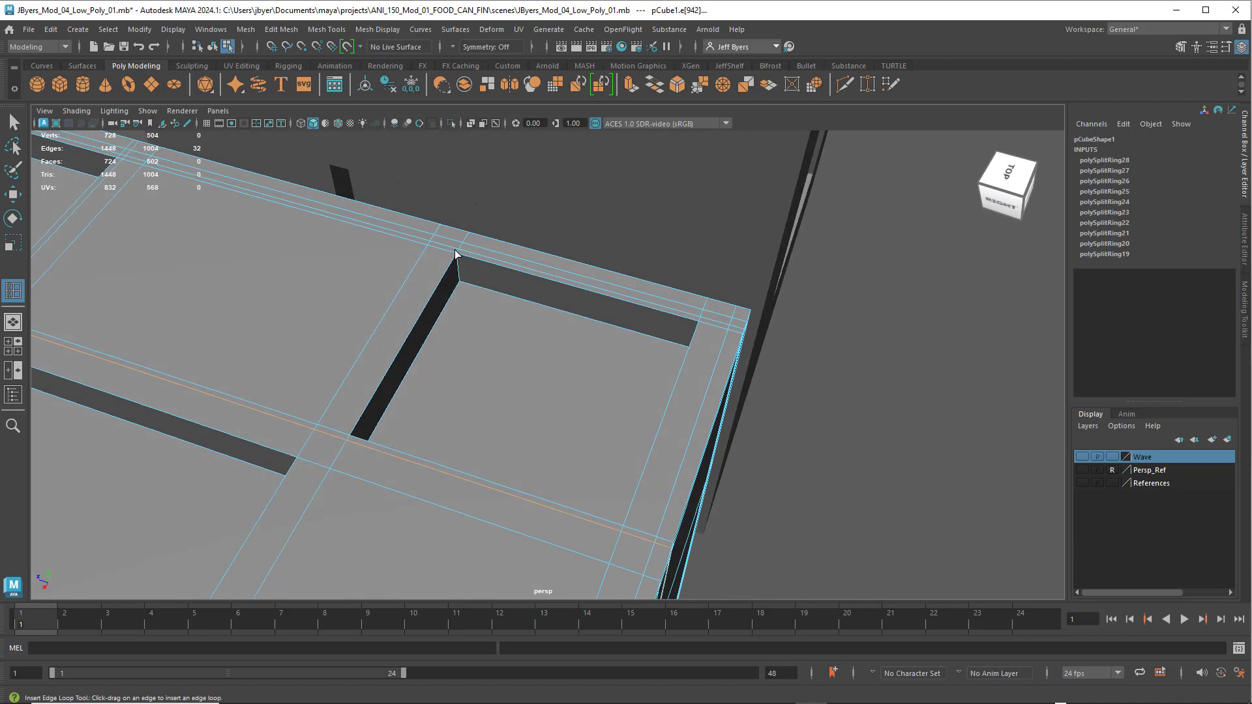
click(454, 251)
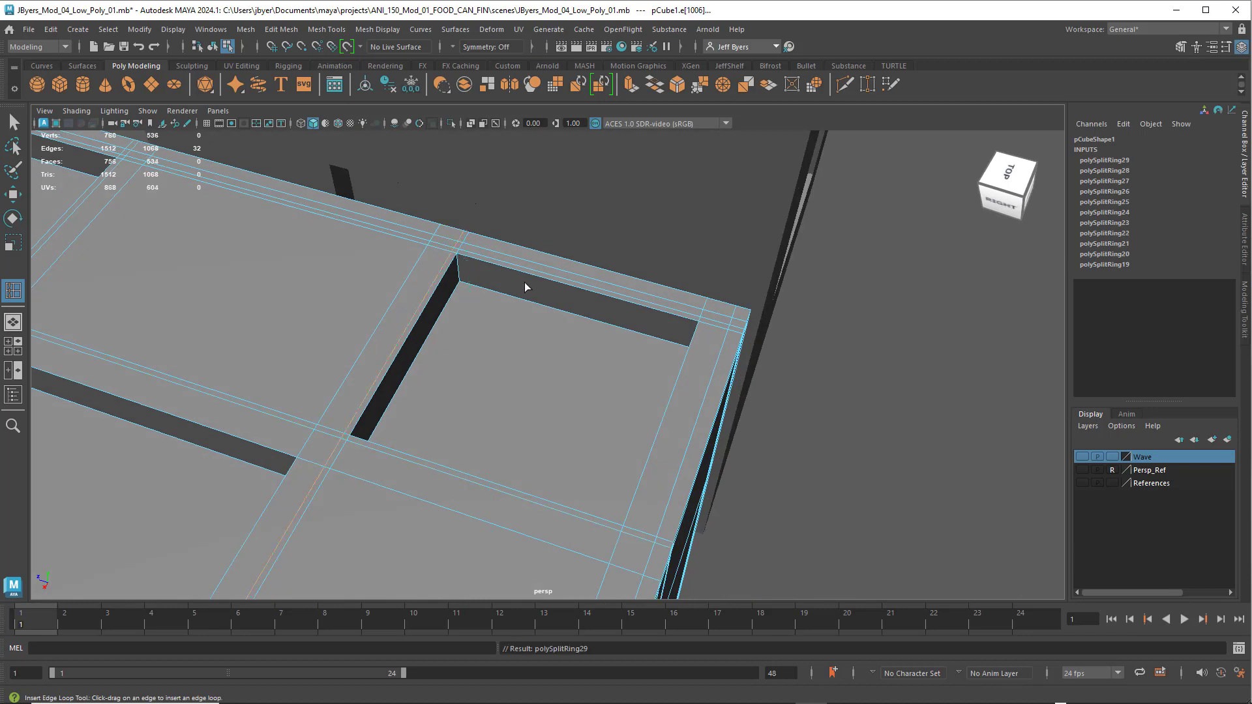
click(704, 329)
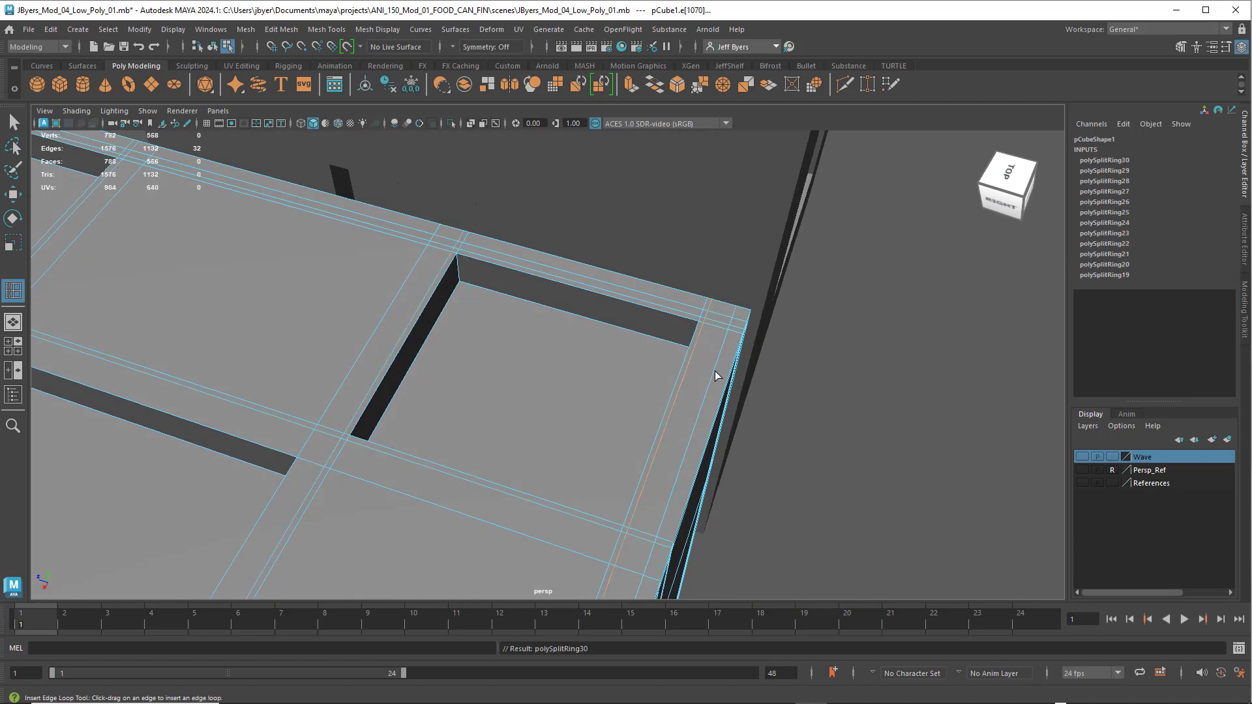
Insert a supporting edge loop close to the inner left edge of the top face's back-right recess.
alt+drag(542, 445, 594, 390)
alt+middle_drag(520, 433, 632, 338)
scroll(589, 404, down, 2)
alt+middle_drag(606, 387, 573, 366)
scroll(618, 383, up, 3)
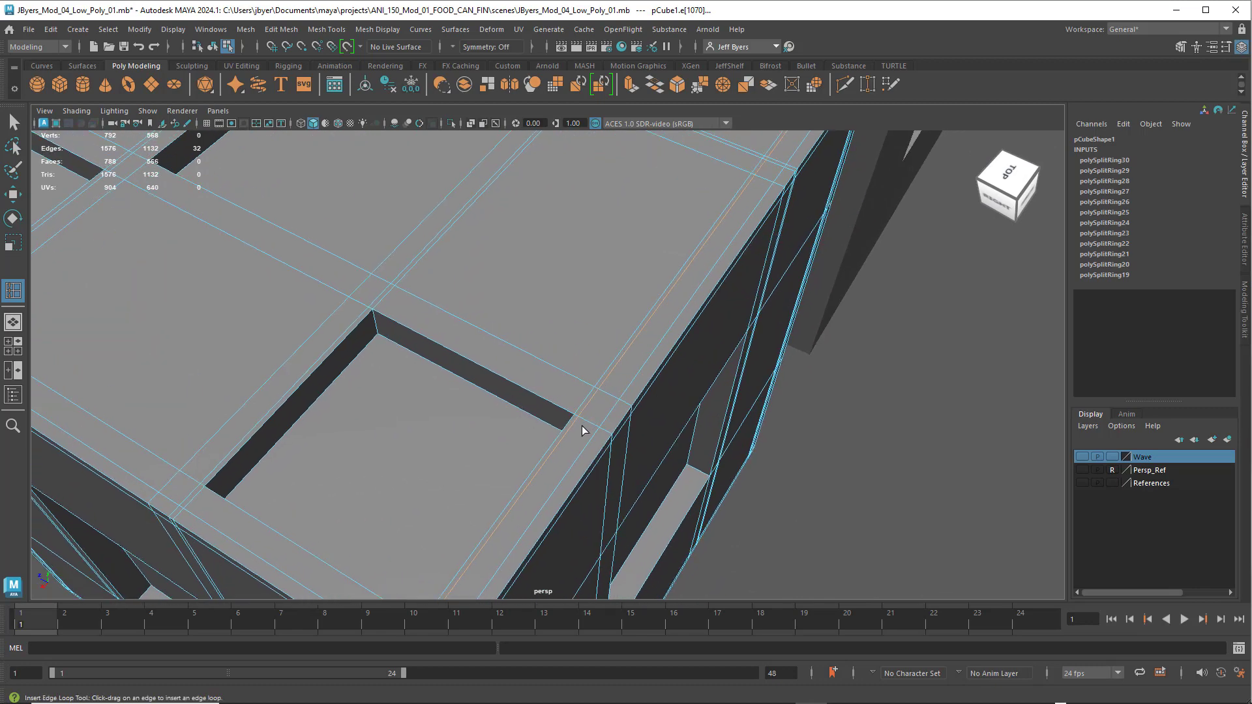
drag(583, 419, 600, 412)
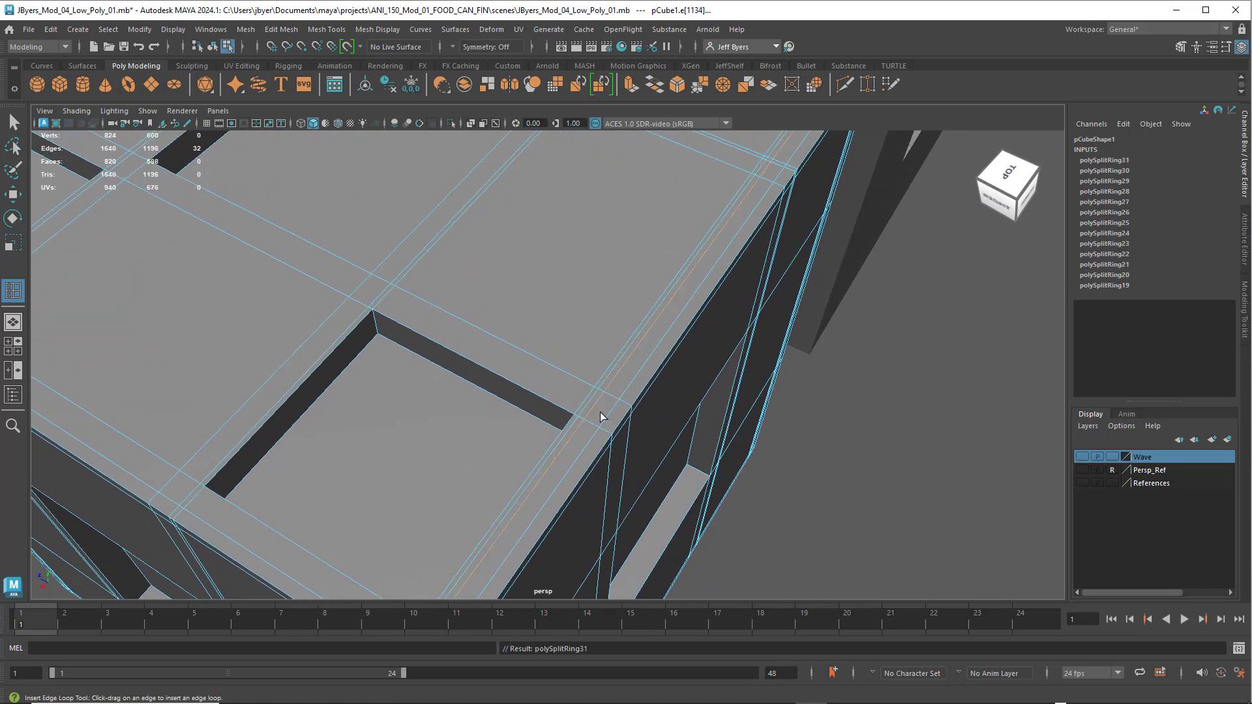
key(ctrl+z)
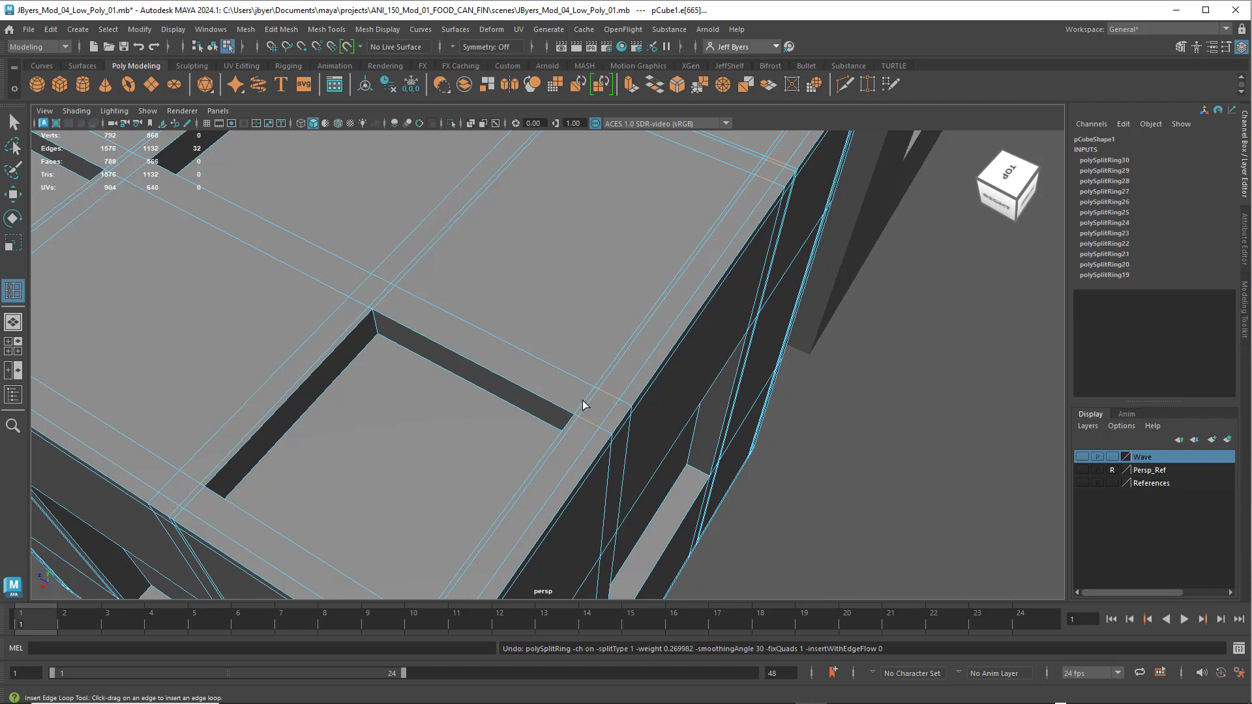
scroll(591, 409, up, 2)
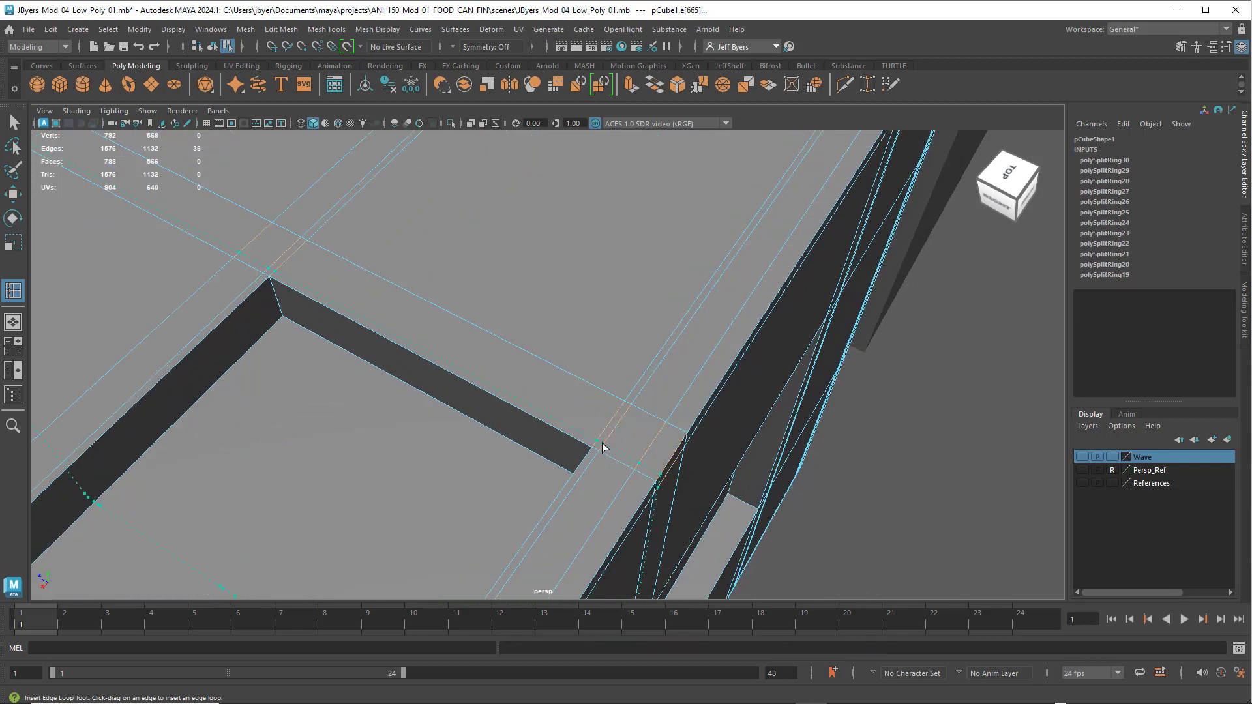
click(596, 418)
Insert supporting edge loops along the centre recess's right edge and the back-right recess's outer right edge on the top face.
scroll(592, 422, down, 4)
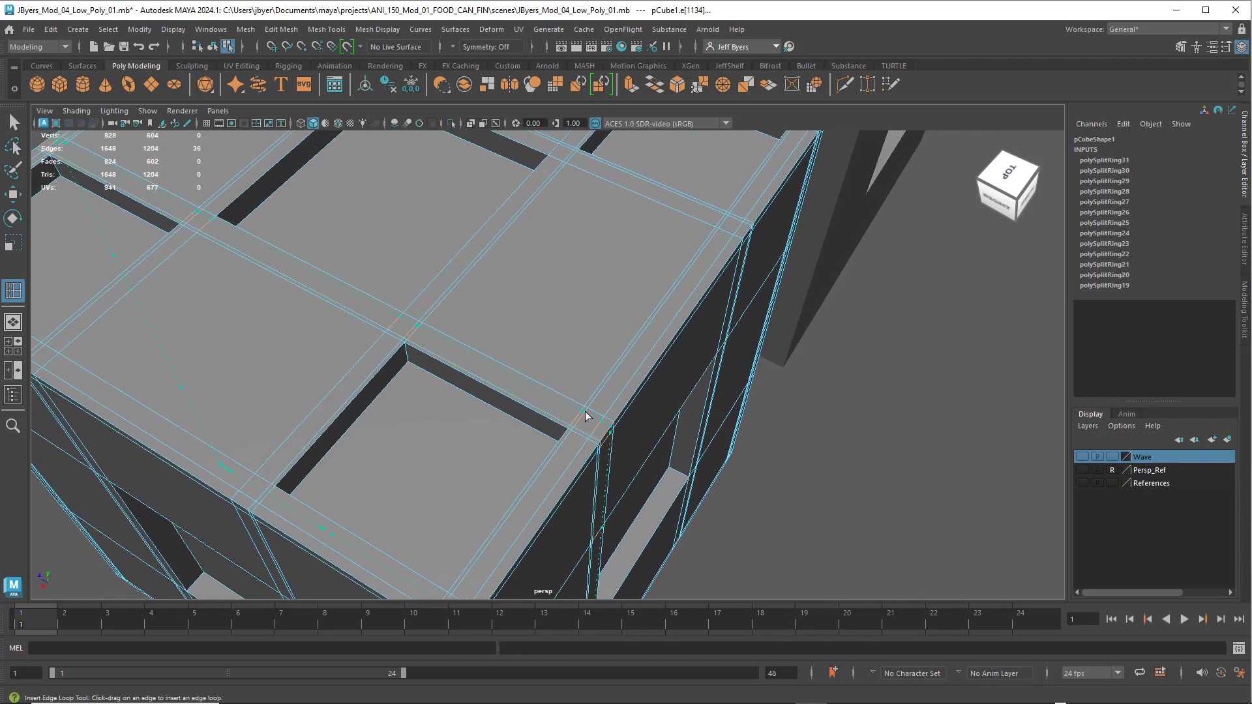
click(587, 414)
scroll(542, 437, up, 3)
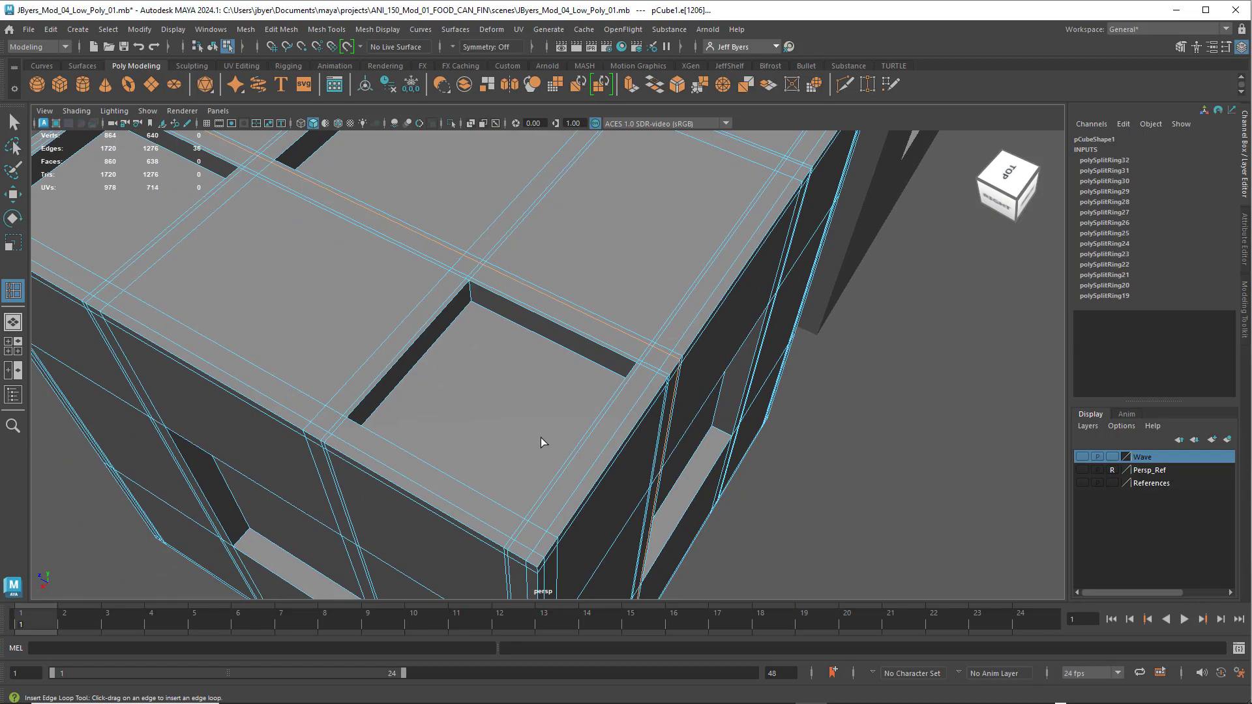
click(528, 527)
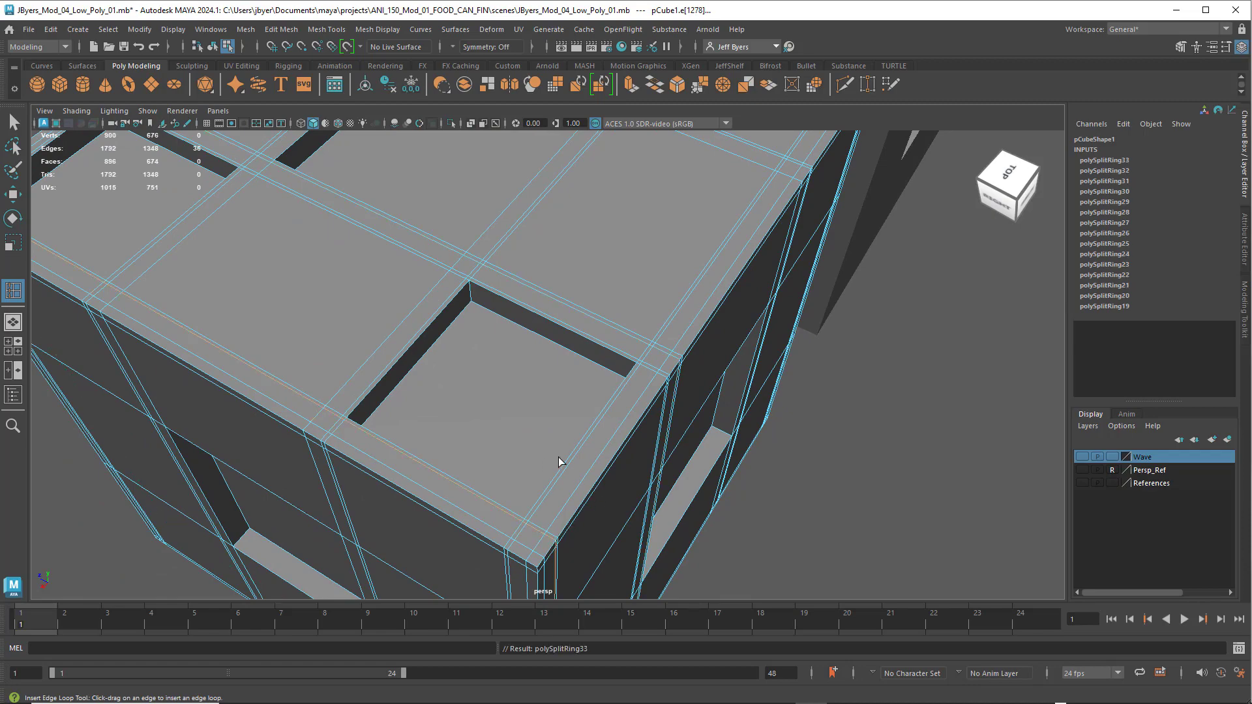
Insert a supporting edge loop close to the rear edge of the top face's centre recess.
alt+drag(487, 413, 472, 484)
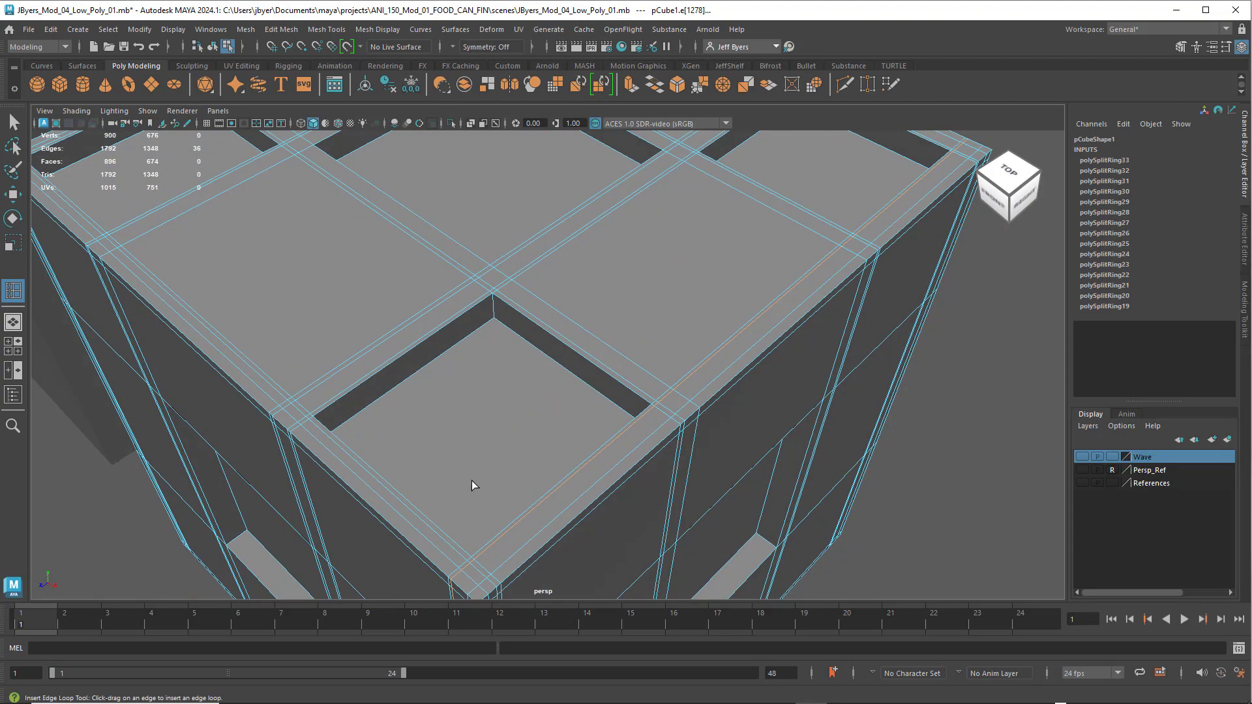
alt+drag(627, 389, 553, 409)
alt+right_drag(553, 410, 620, 389)
alt+drag(620, 388, 540, 458)
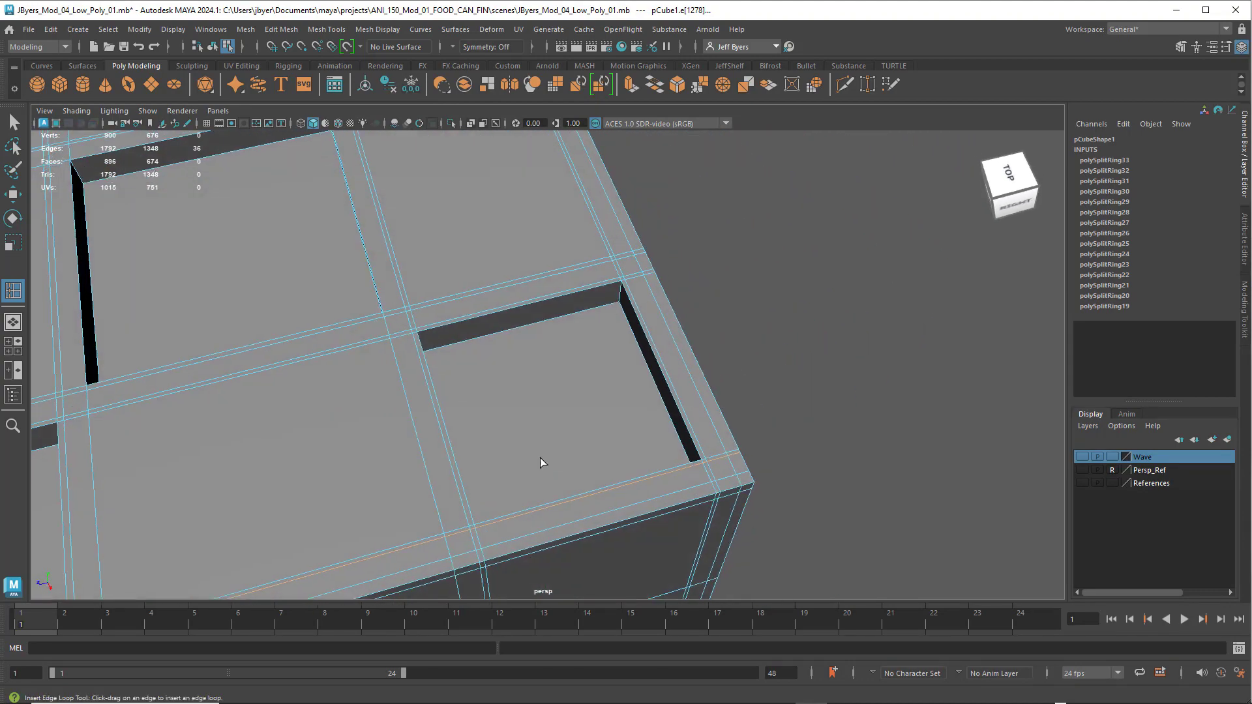
alt+right_drag(391, 444, 474, 424)
alt+middle_drag(435, 349, 538, 471)
alt+middle_drag(435, 381, 546, 481)
alt+drag(545, 481, 421, 450)
alt+middle_drag(521, 459, 480, 421)
scroll(498, 470, down, 5)
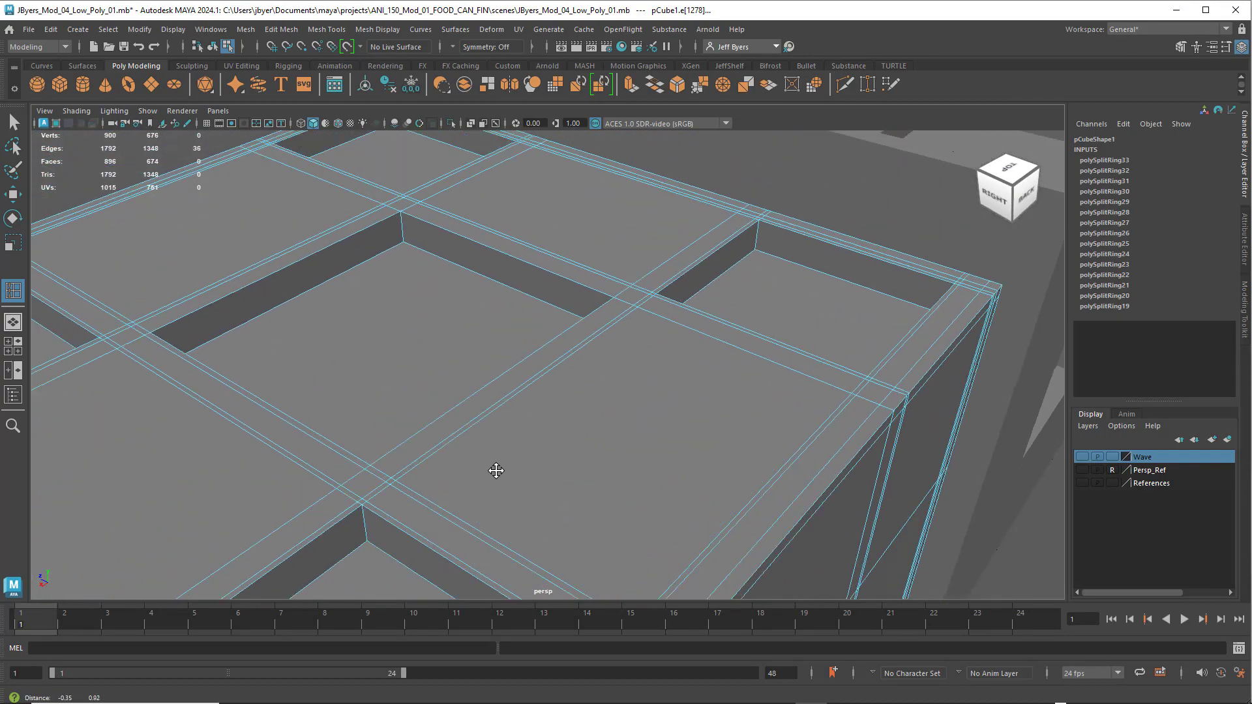
click(626, 297)
Insert a supporting edge loop close to the front edge of the top face's centre recess.
scroll(334, 305, down, 3)
alt+drag(334, 306, 476, 405)
scroll(454, 424, up, 3)
alt+middle_drag(435, 389, 412, 467)
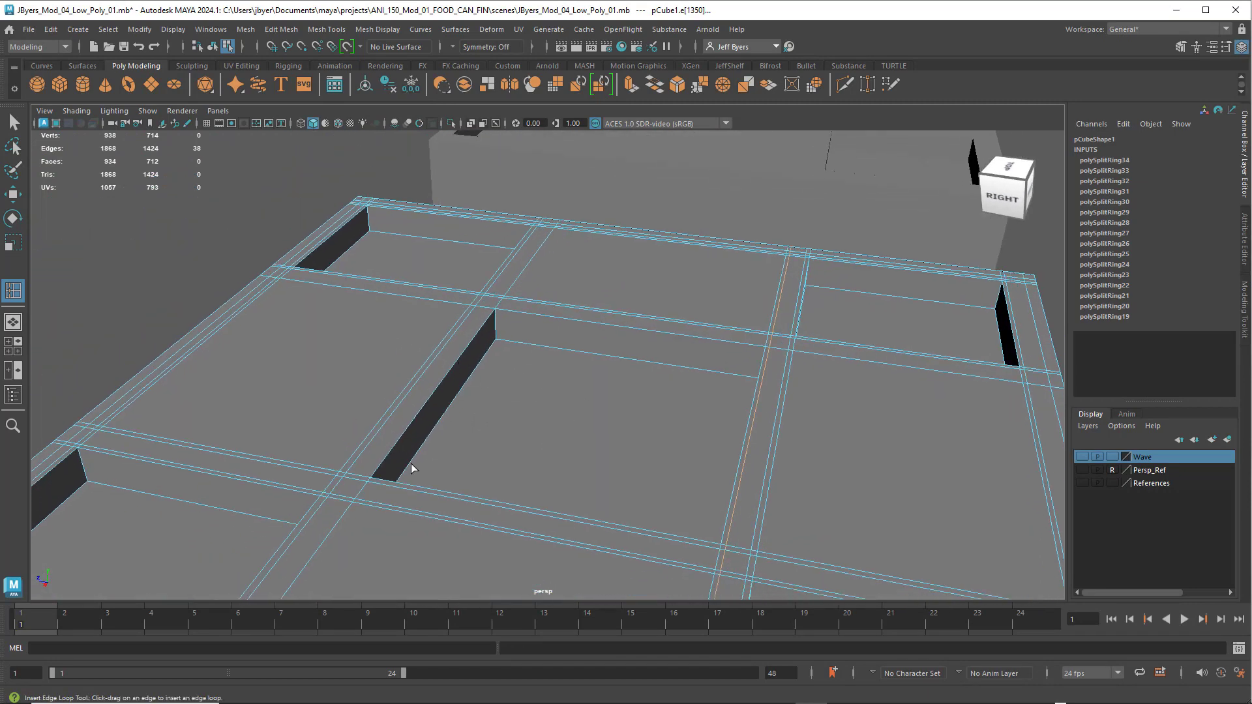
click(369, 481)
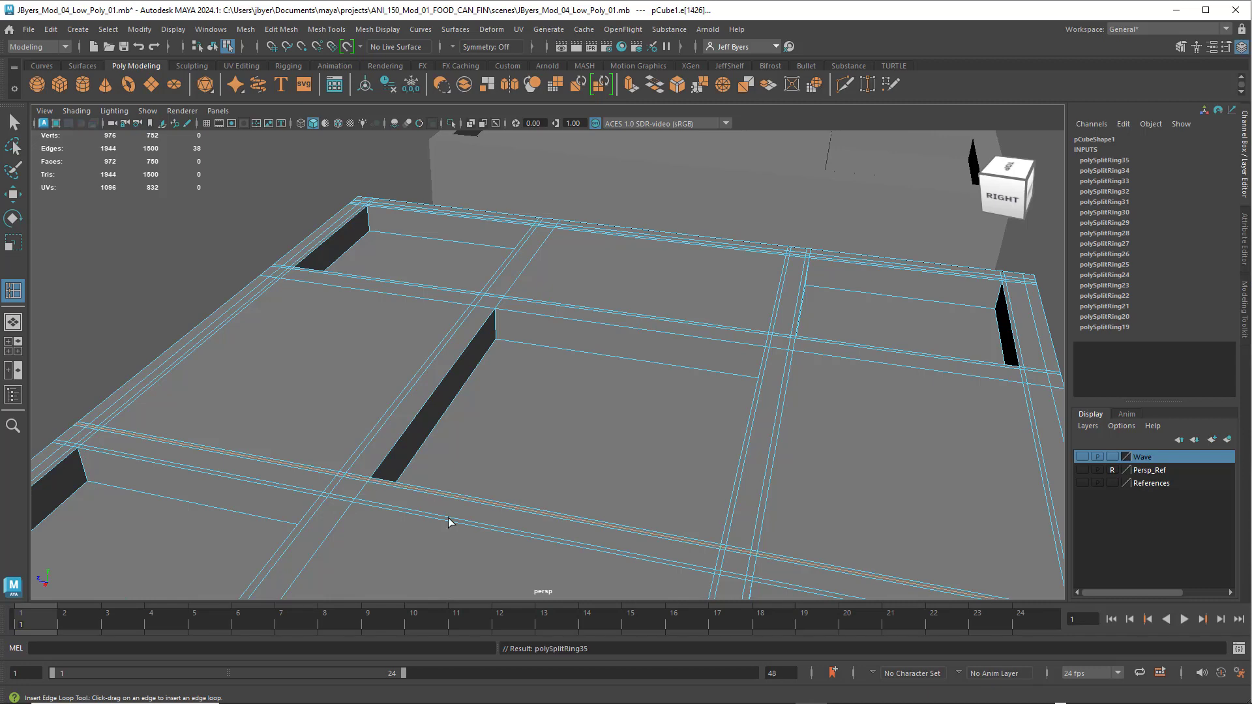
key(ctrl+z)
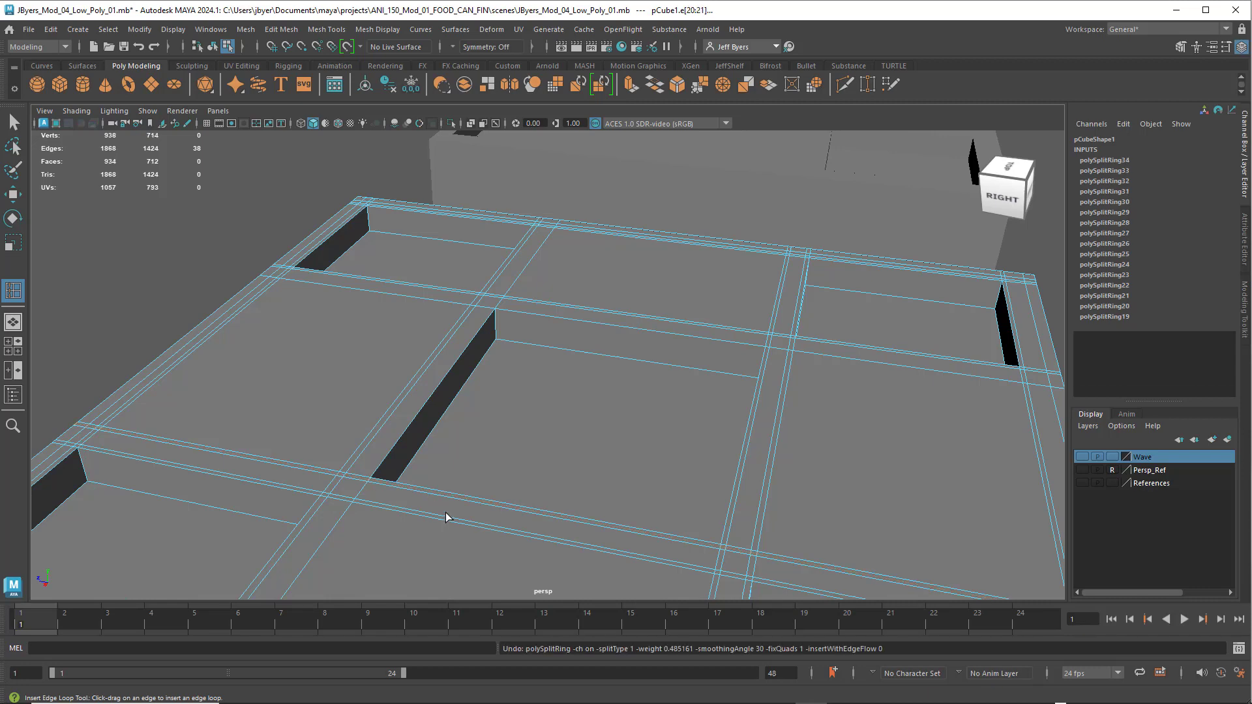
alt+drag(446, 513, 505, 497)
alt+middle_drag(505, 497, 491, 446)
scroll(495, 448, up, 5)
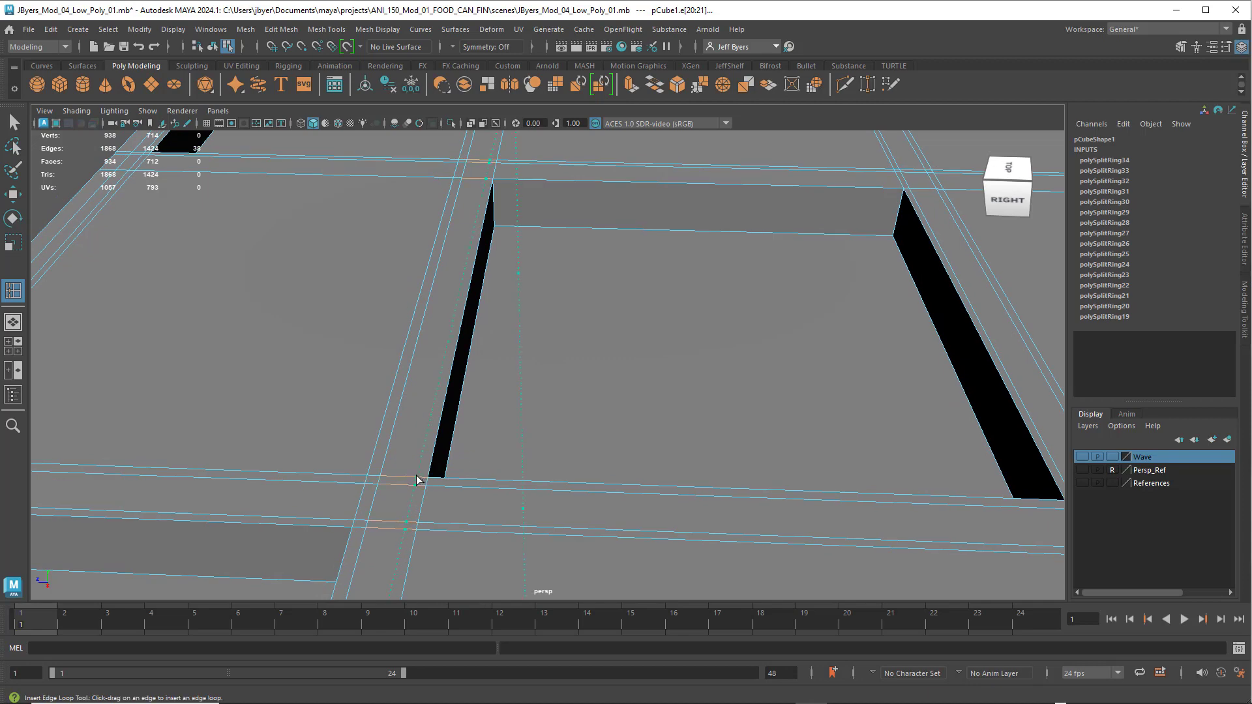
drag(416, 476, 417, 477)
scroll(435, 479, down, 5)
alt+drag(530, 494, 535, 511)
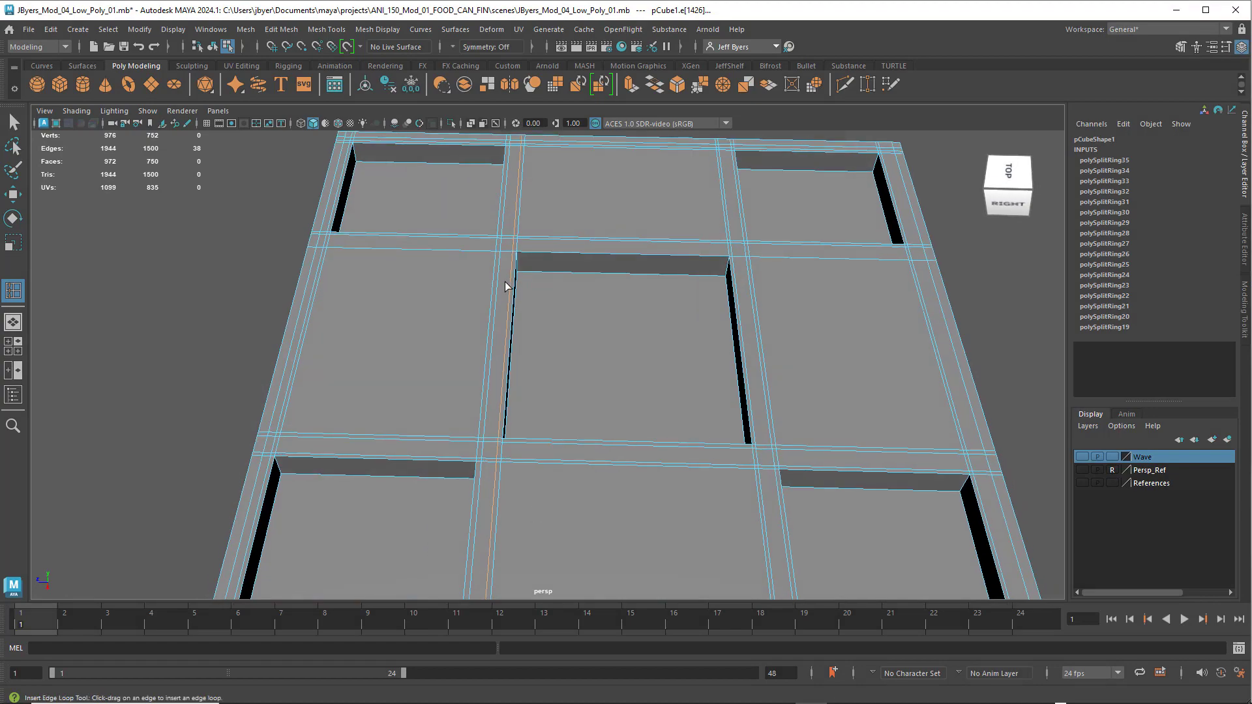
alt+drag(531, 271, 567, 409)
scroll(467, 339, up, 3)
scroll(472, 349, down, 5)
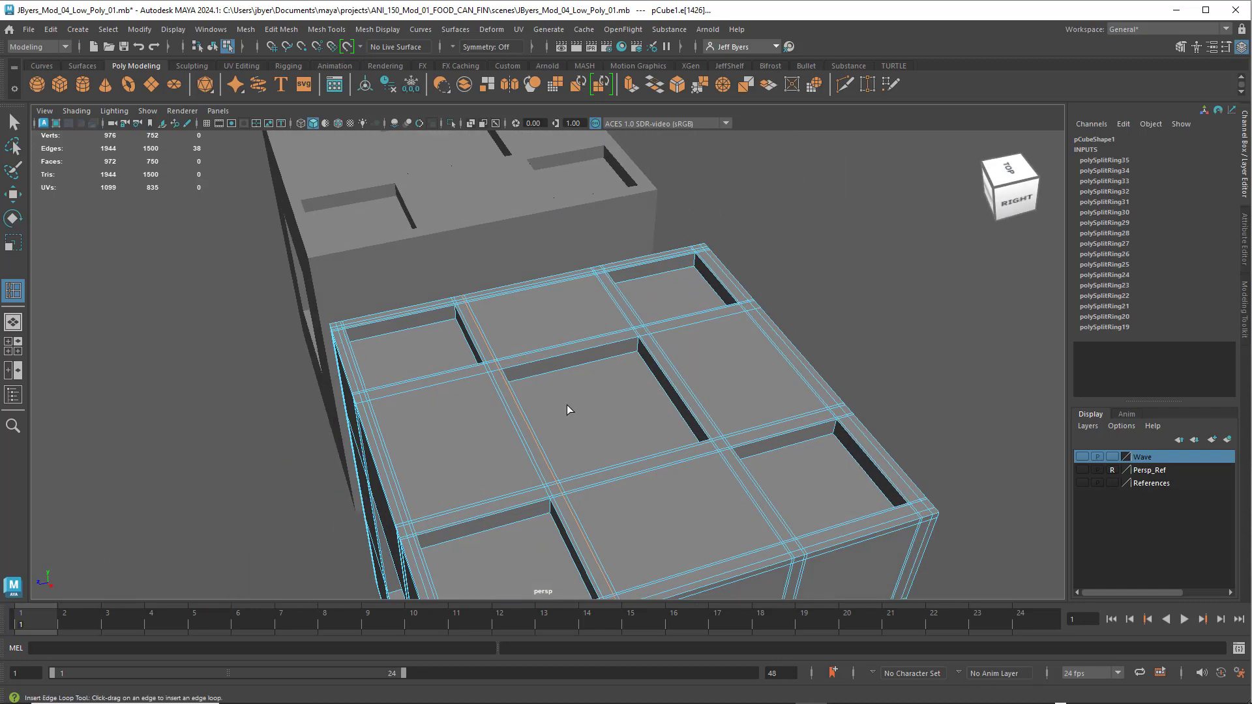
Preview the cube smoothed to examine the top face's recesses, and return it to the unsmoothed display.
key(q)
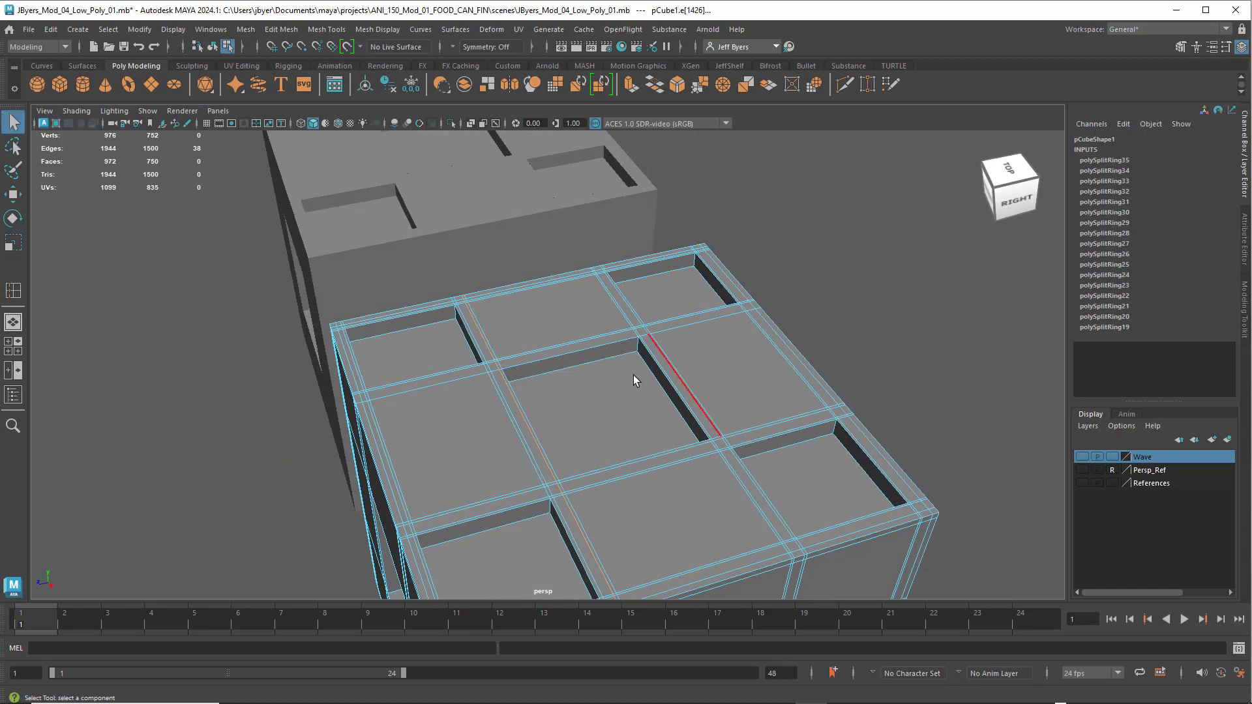
click(863, 322)
right_drag(729, 332, 710, 411)
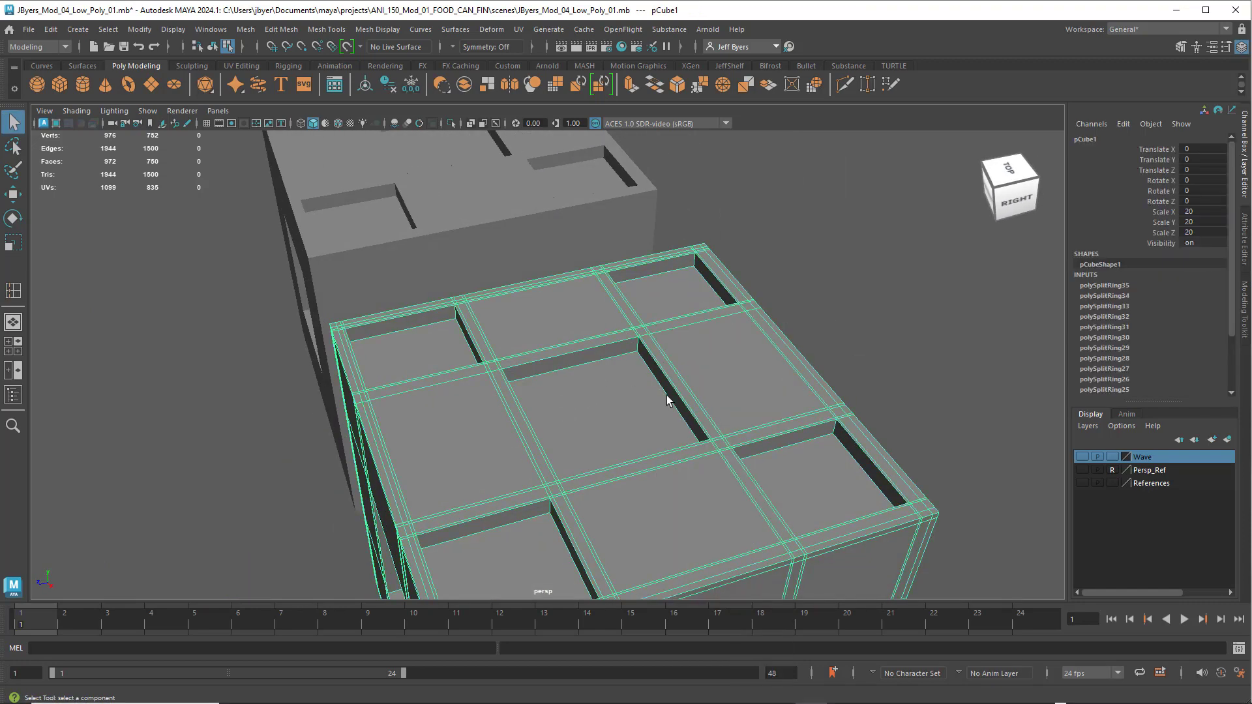
key(3)
click(813, 302)
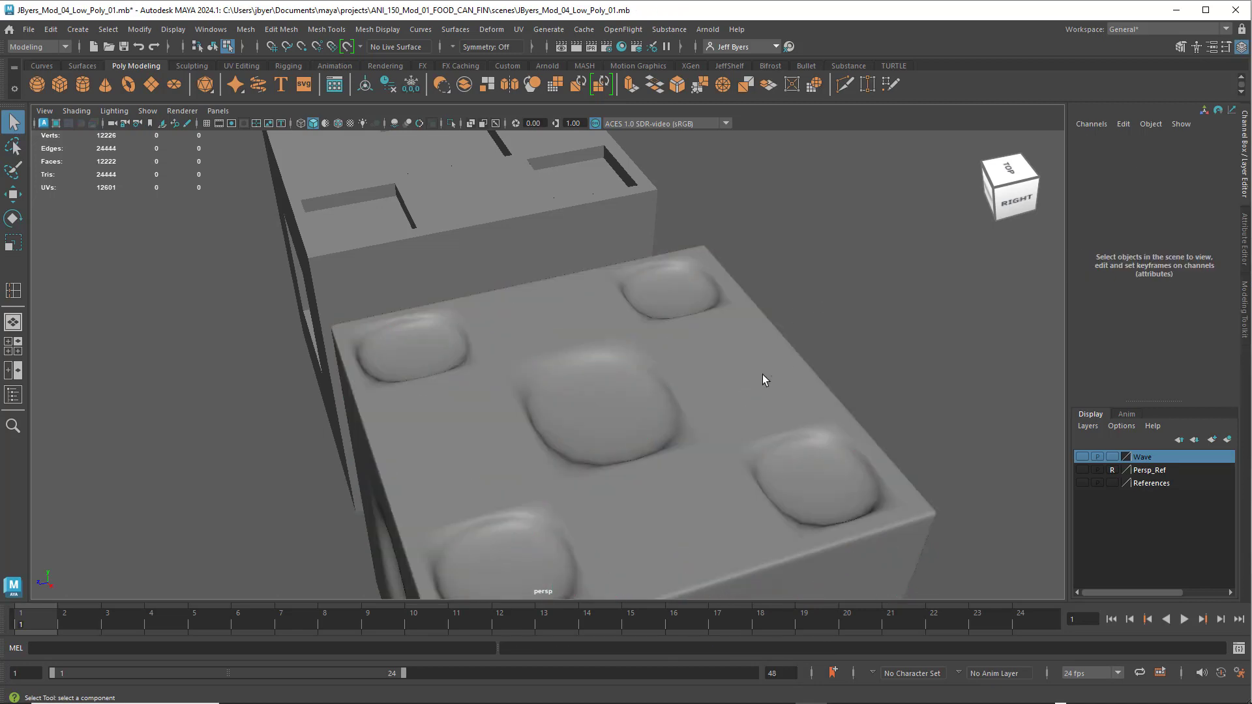
alt+drag(585, 441, 613, 445)
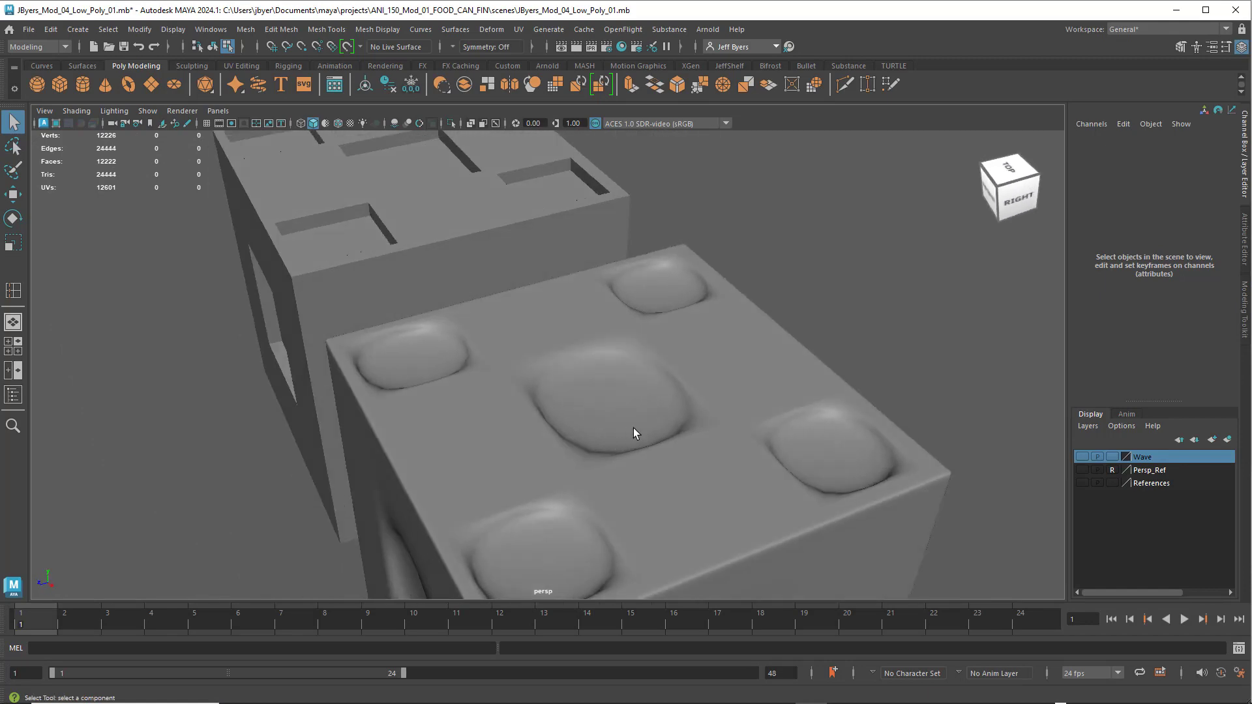
click(632, 430)
key(1)
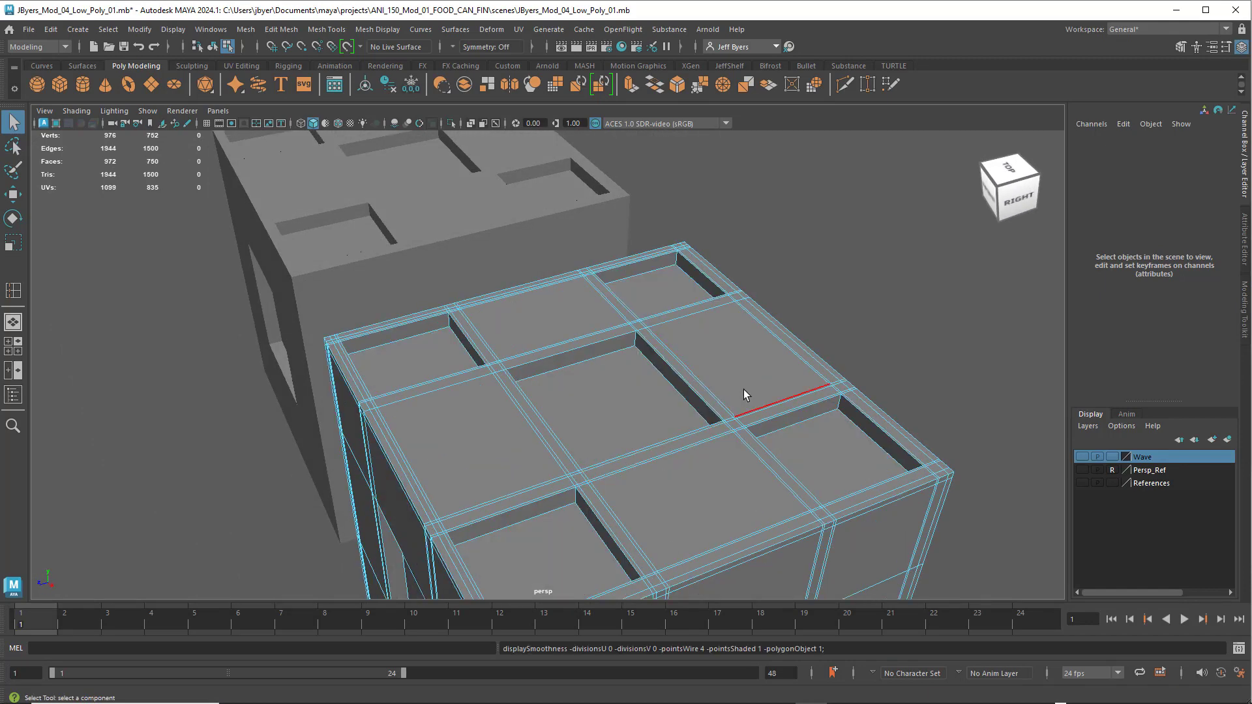
Insert a supporting edge loop just outside the left edge of the top face's centre recess.
alt+drag(746, 386, 576, 389)
scroll(637, 389, up, 4)
alt+drag(664, 350, 519, 427)
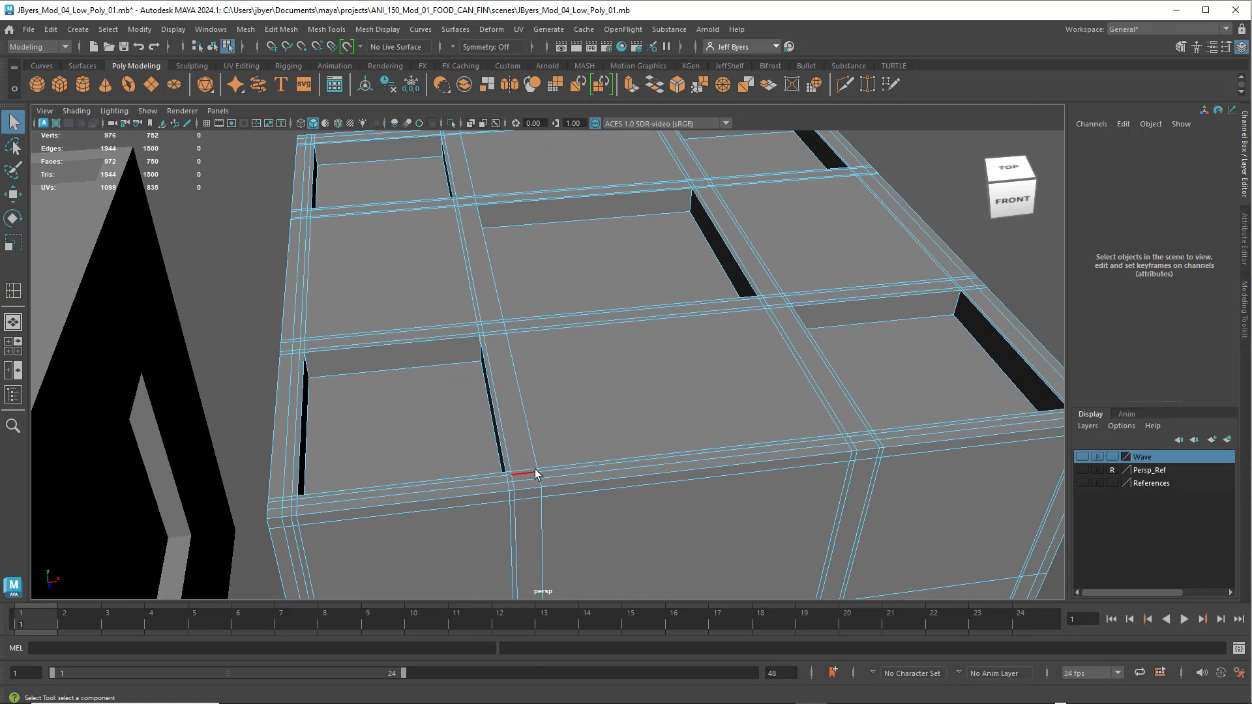
shift+right_drag(535, 450, 437, 356)
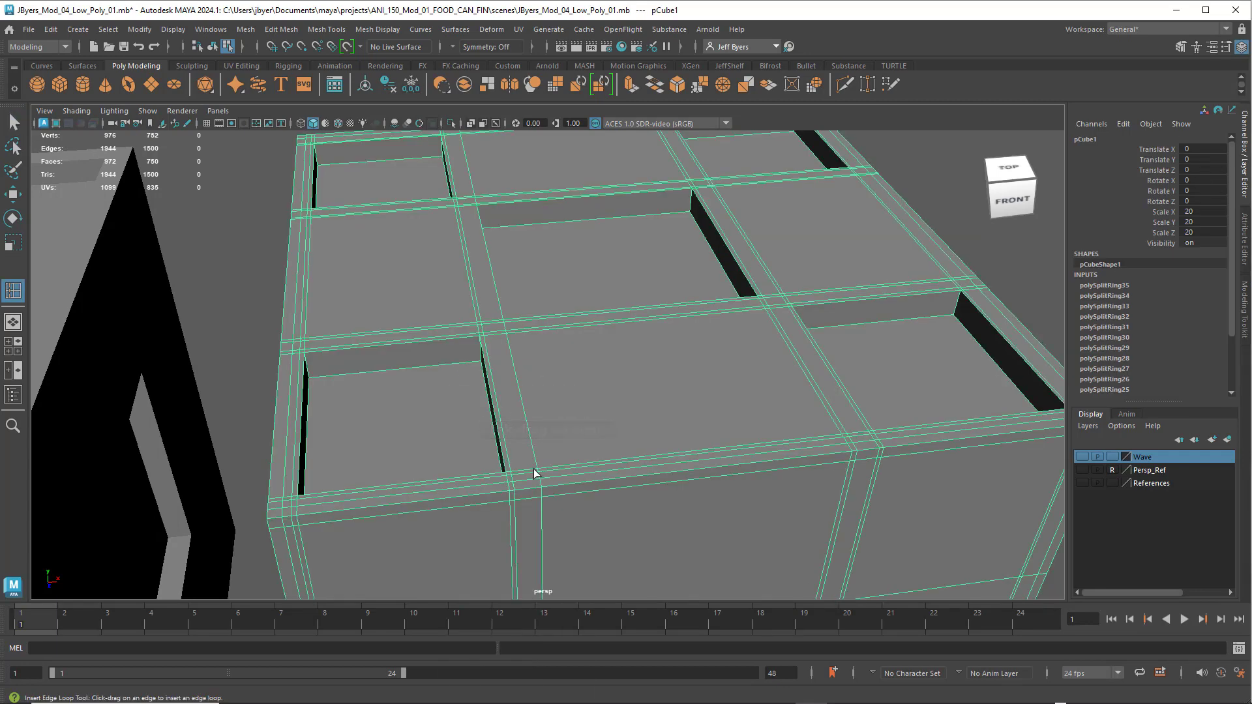
drag(534, 471, 532, 468)
Insert supporting edge loops inside the top face's front-left recess, close to its back and left walls.
alt+drag(520, 419, 484, 433)
mouse_move(444, 339)
alt+mouse_down()
mouse_move(444, 318)
mouse_move(476, 323)
mouse_move(430, 322)
alt+mouse_up()
scroll(432, 322, up, 3)
scroll(432, 323, up, 2)
alt+middle_drag(433, 323, 550, 357)
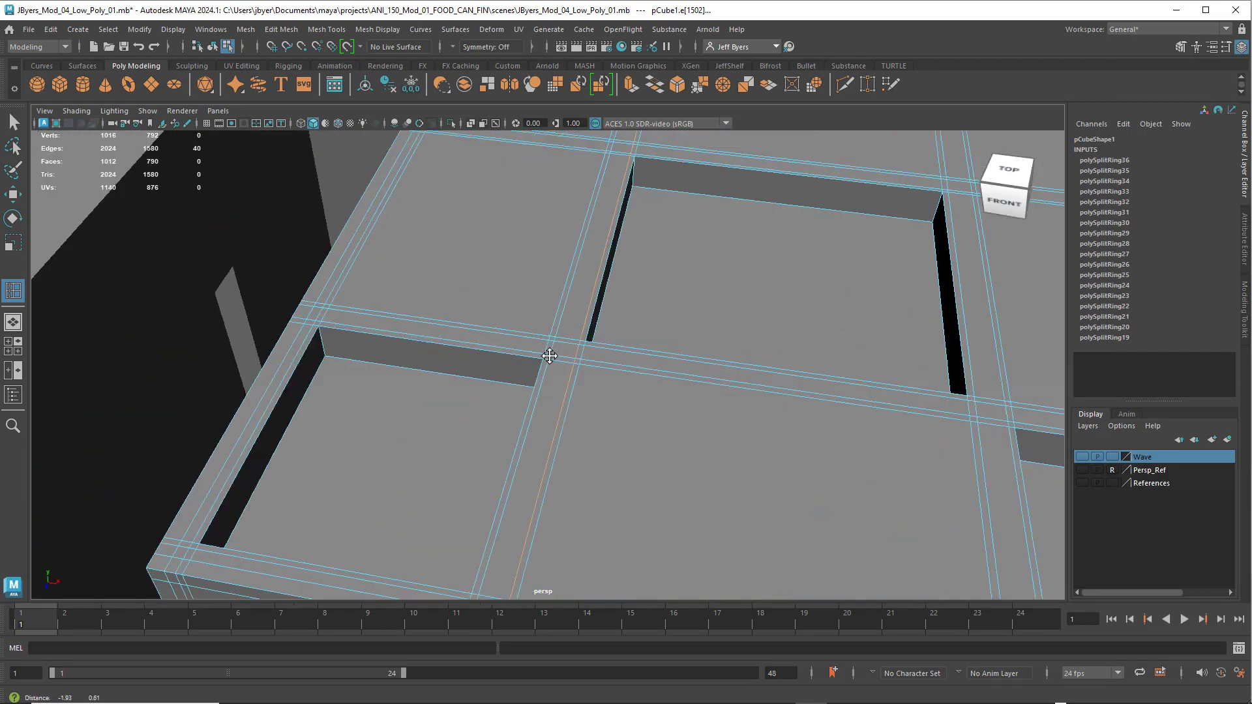
alt+drag(551, 358, 461, 359)
scroll(462, 357, up, 3)
alt+middle_drag(530, 373, 544, 378)
alt+drag(544, 378, 490, 378)
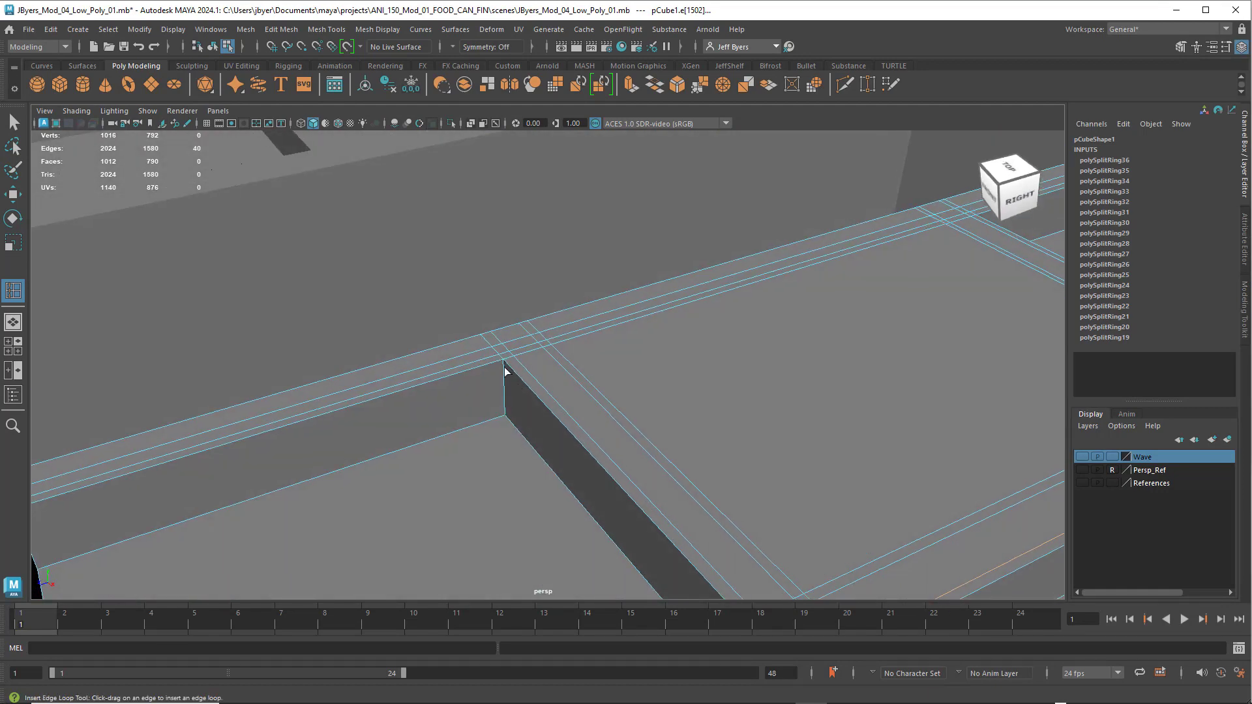
drag(498, 366, 509, 367)
alt+drag(509, 367, 372, 336)
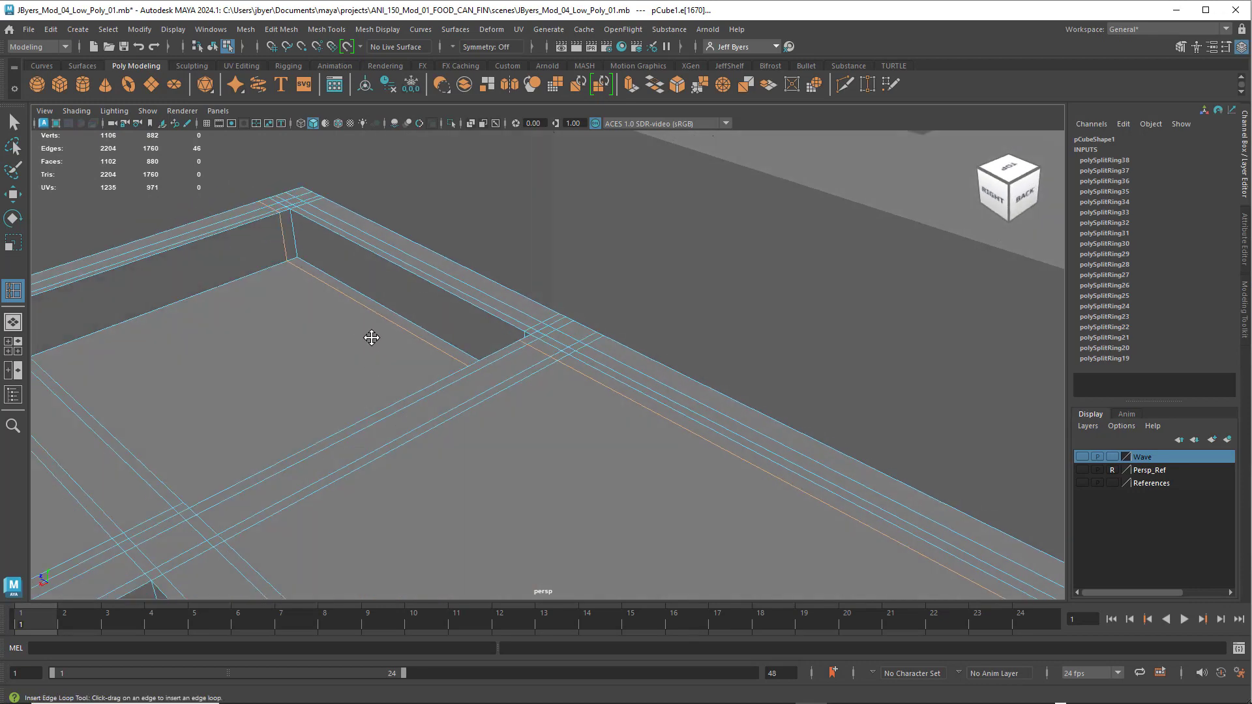
Insert supporting edge loops inside the top face's front-left recess, close to its front and right walls.
alt+middle_drag(372, 336, 491, 445)
scroll(491, 447, up, 3)
alt+middle_drag(367, 277, 470, 305)
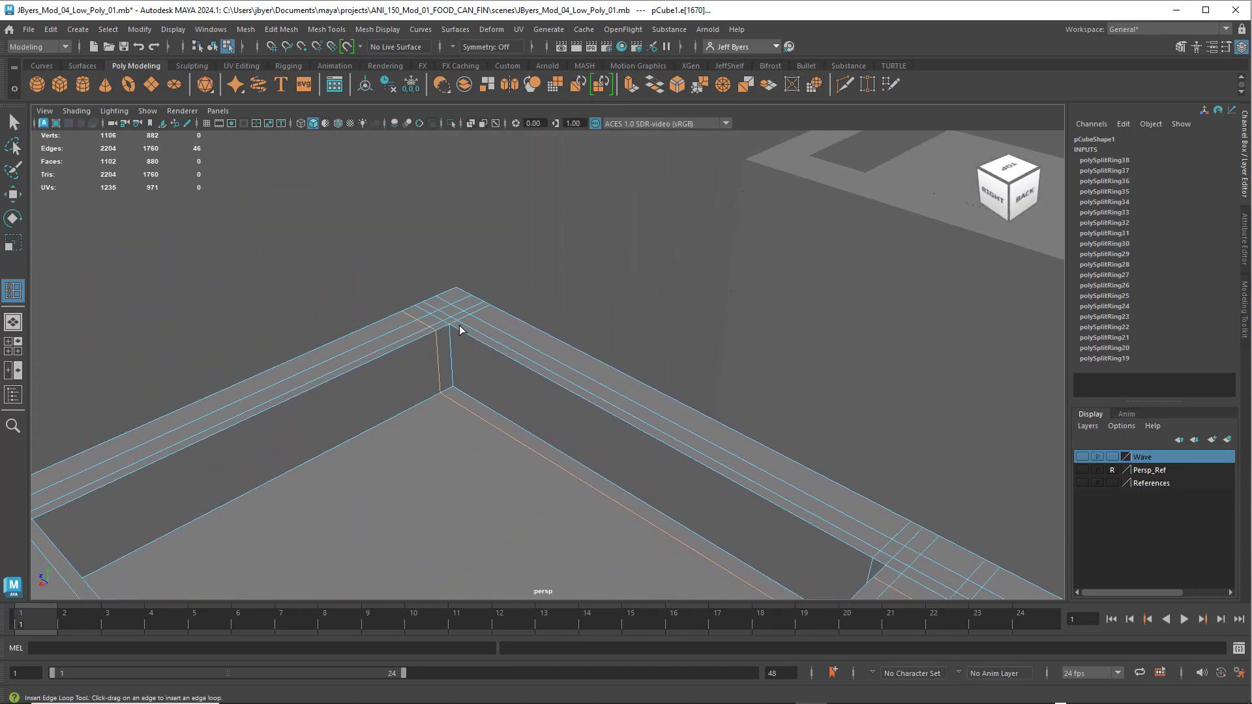
drag(457, 327, 355, 372)
alt+middle_drag(394, 320, 427, 341)
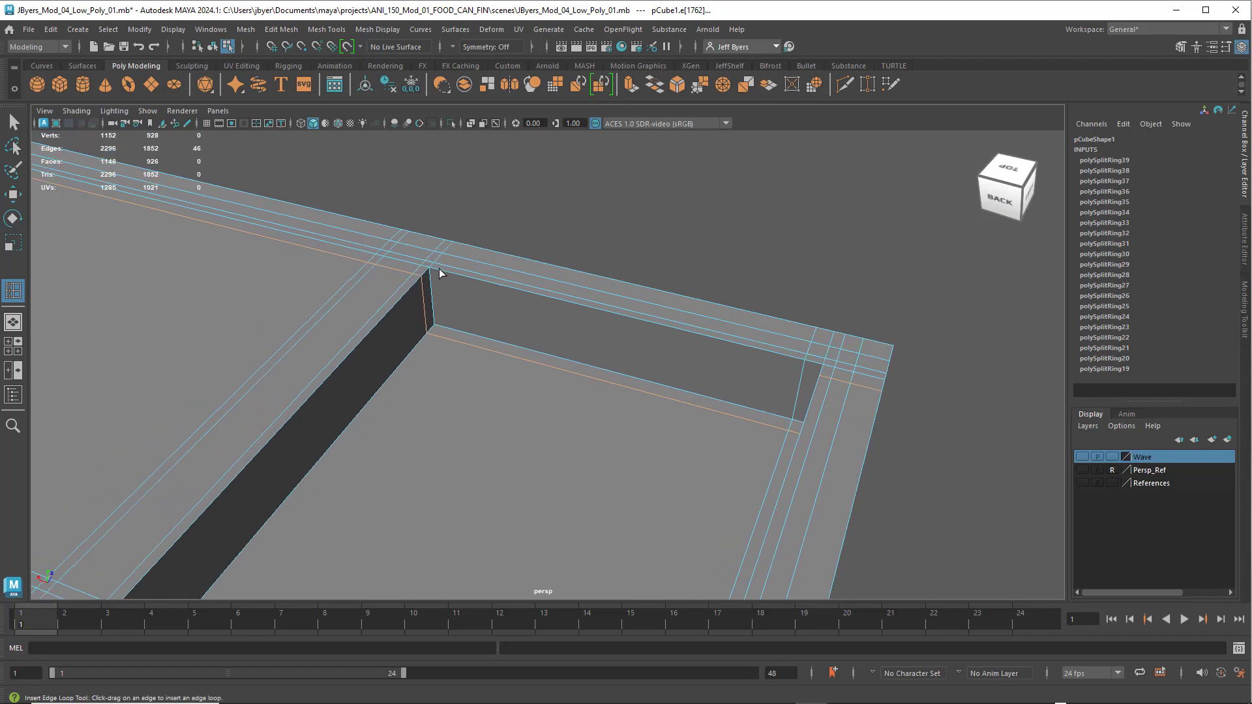
click(437, 268)
Insert supporting edge loops inside the top face's back-left recess, close to its back and front walls.
alt+drag(461, 346, 523, 400)
alt+middle_drag(532, 392, 587, 365)
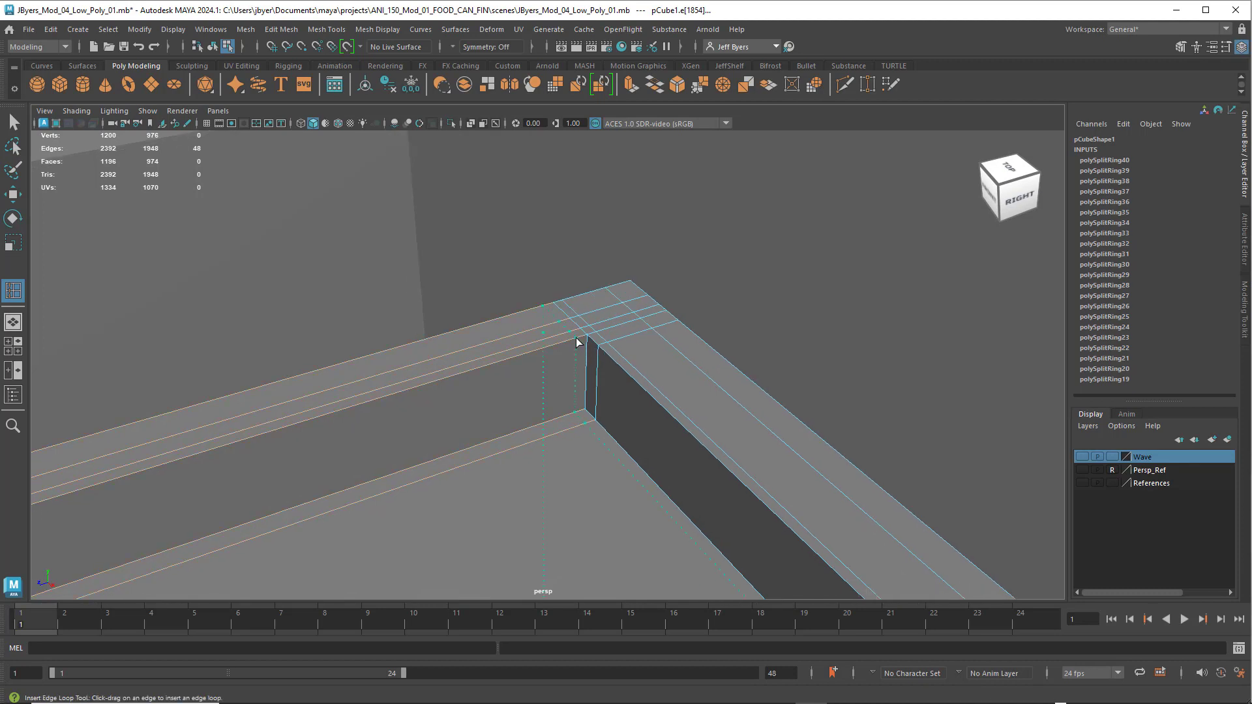
drag(592, 344, 463, 363)
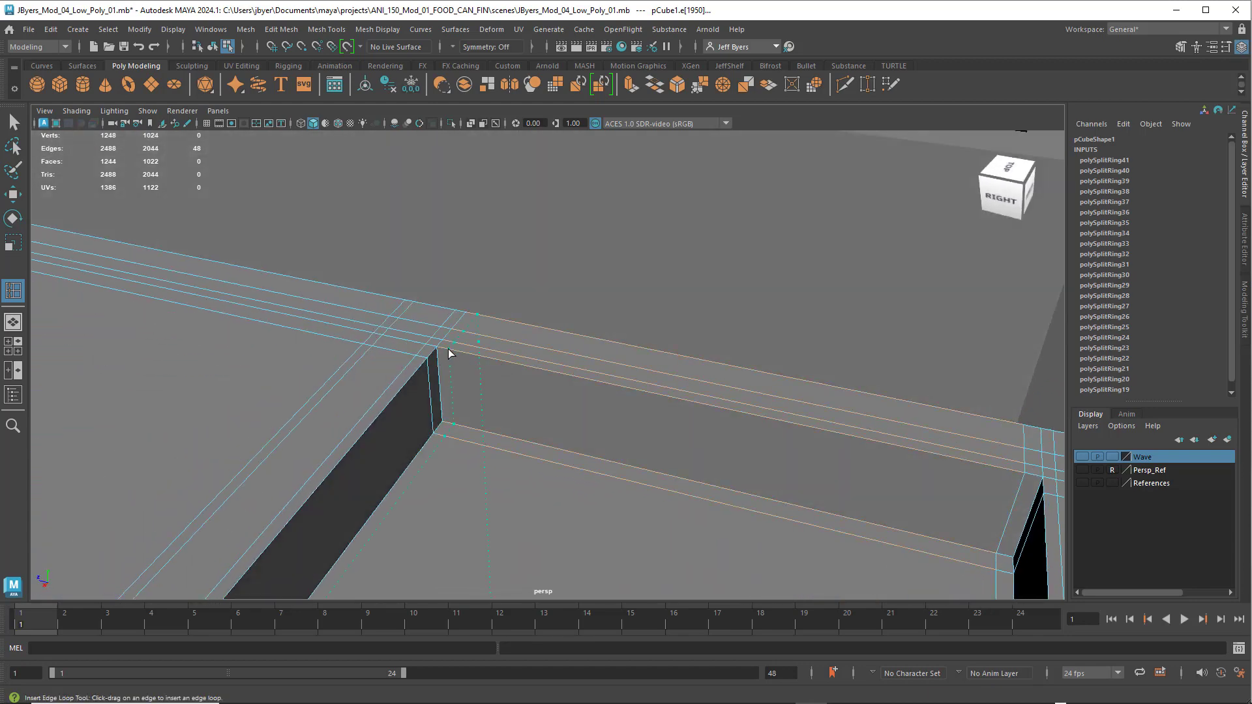
click(448, 350)
Preview the cube smoothed to compare the corner recesses with the centre one, and return it to the unsmoothed display.
alt+drag(449, 351, 472, 397)
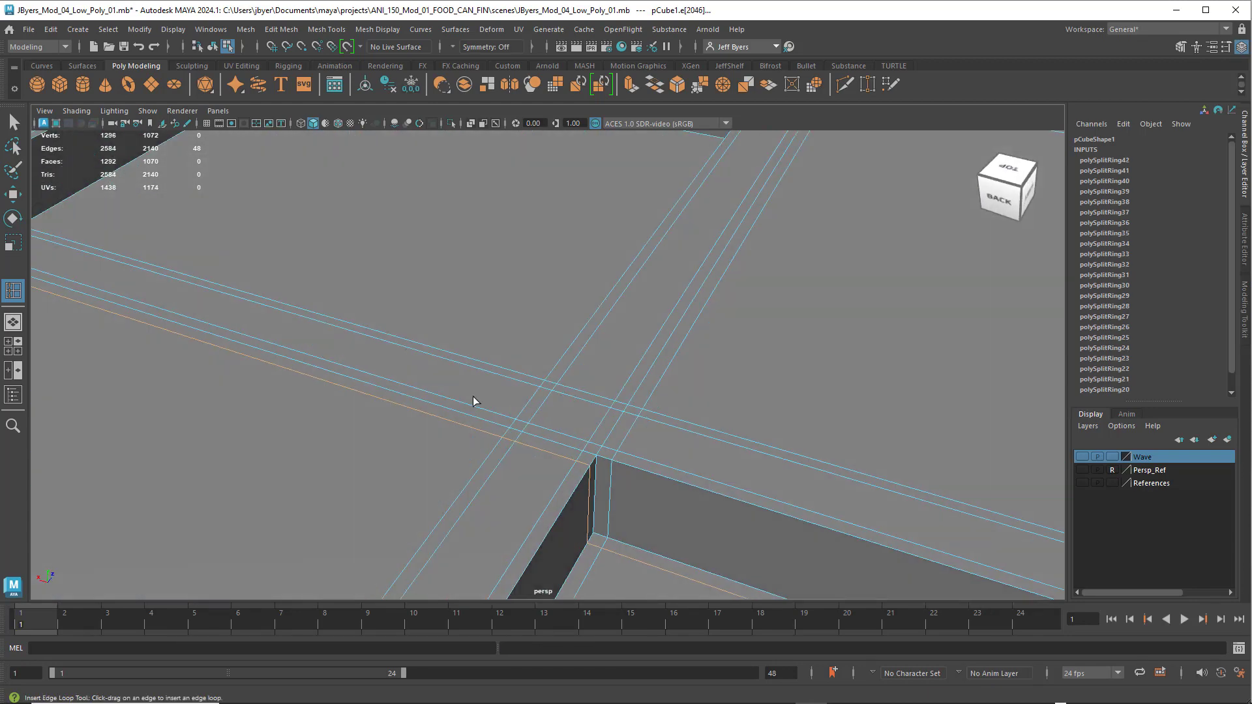
alt+drag(634, 468, 493, 399)
scroll(593, 353, down, 3)
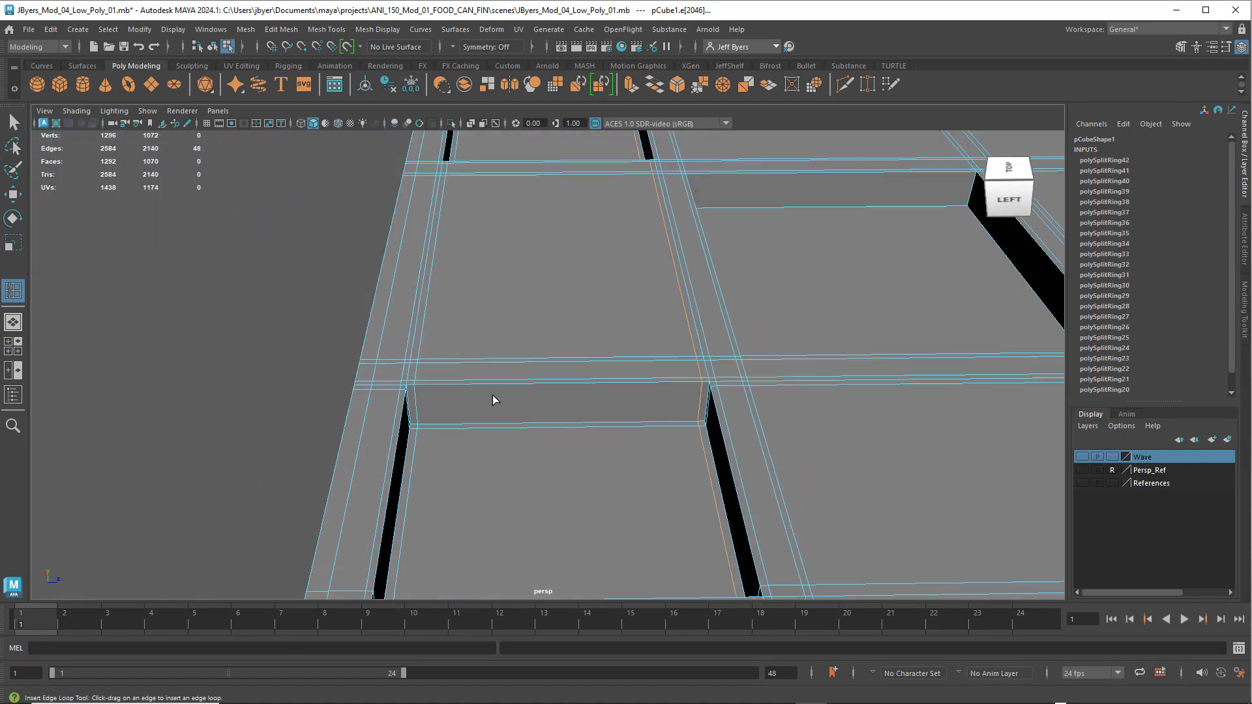
scroll(493, 399, down, 3)
alt+drag(596, 420, 478, 409)
scroll(450, 329, up, 3)
scroll(512, 401, down, 5)
right_drag(481, 406, 497, 412)
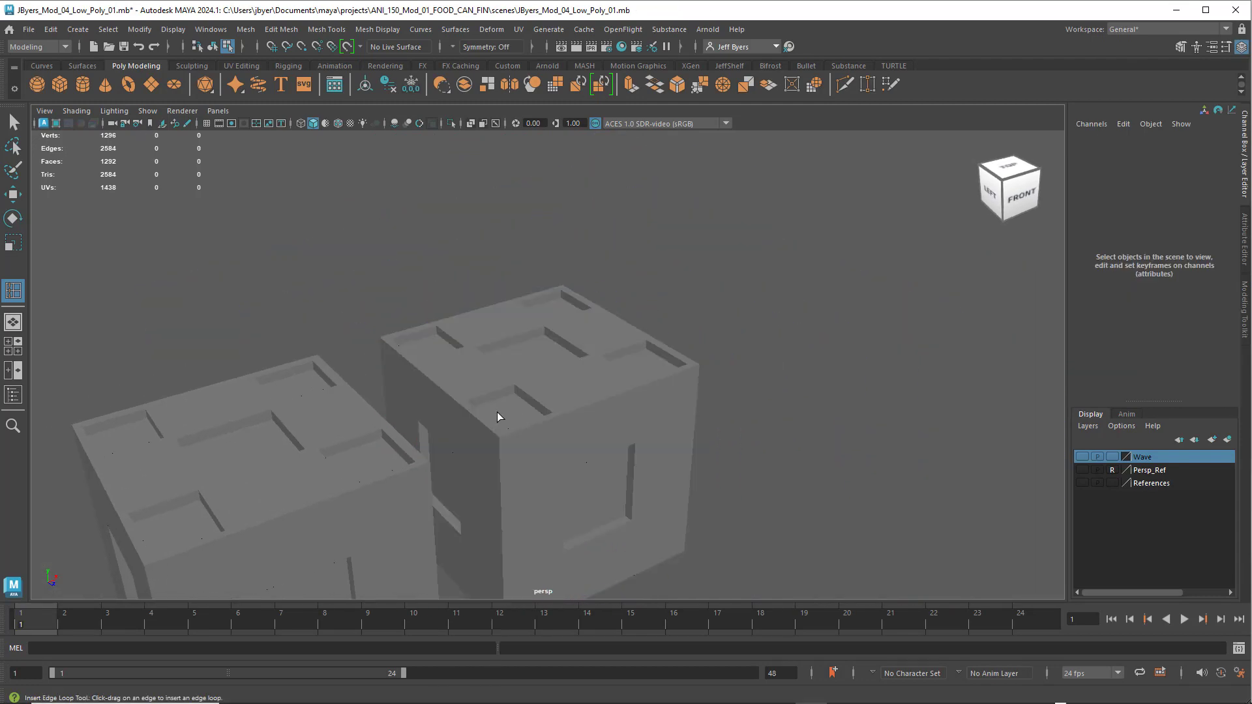
key(q)
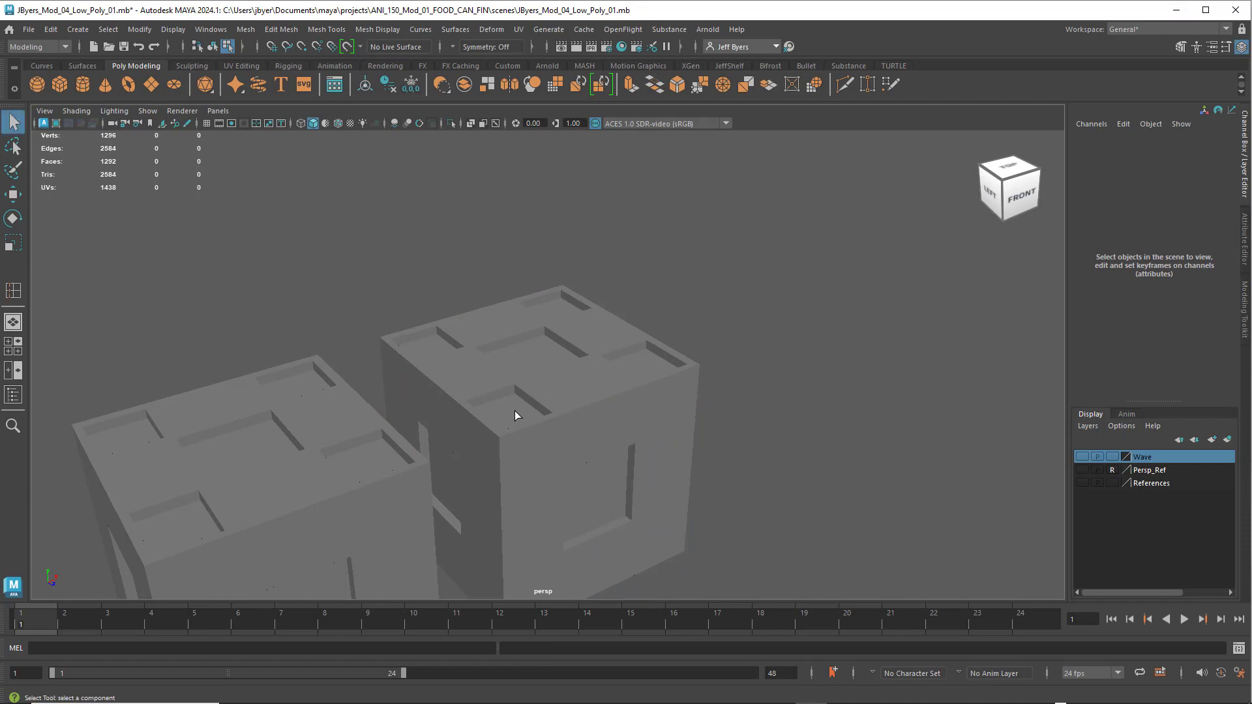
click(526, 425)
mouse_move(526, 425)
right_down()
mouse_move(522, 435)
mouse_move(517, 424)
right_up()
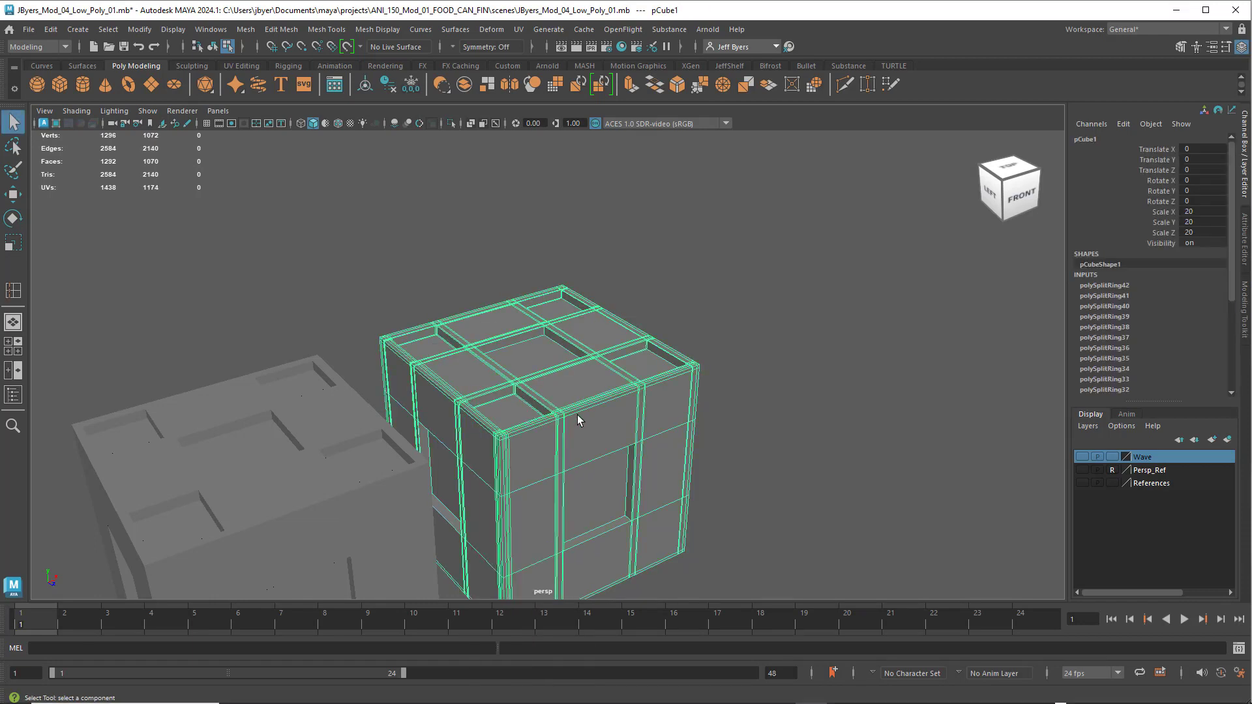
key(3)
click(717, 394)
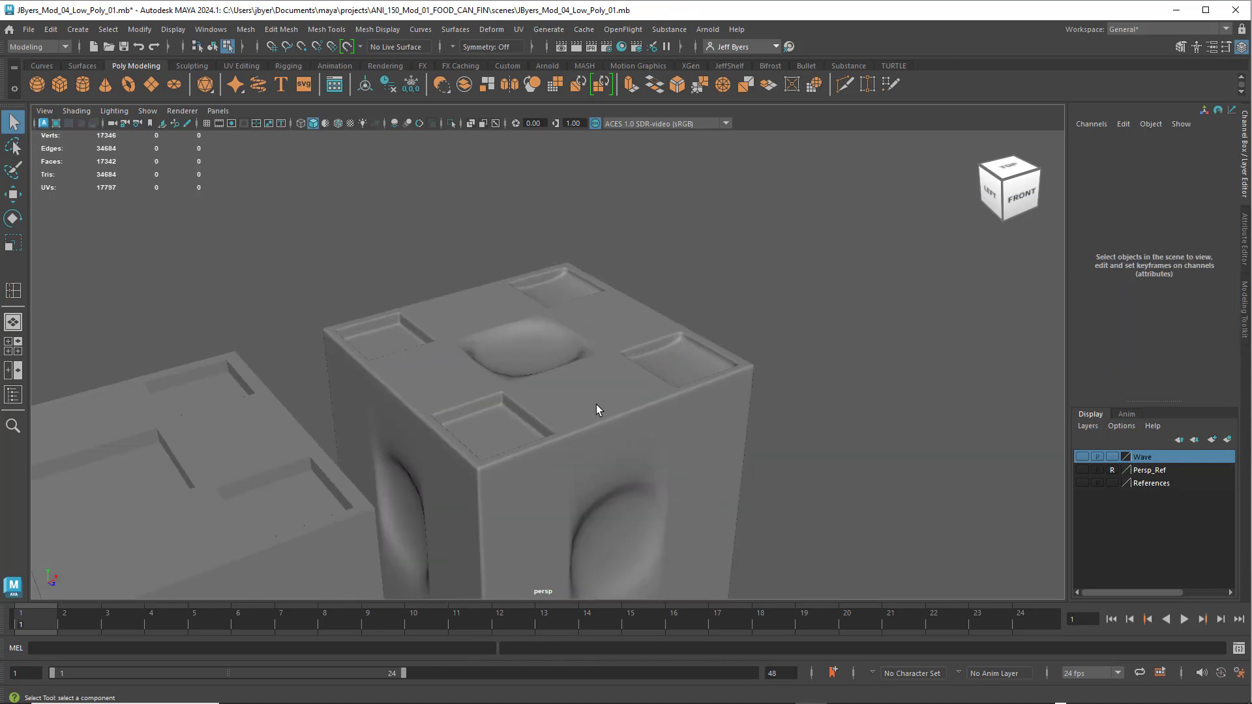
alt+drag(594, 409, 557, 412)
scroll(453, 412, down, 5)
scroll(522, 409, up, 6)
scroll(556, 412, down, 3)
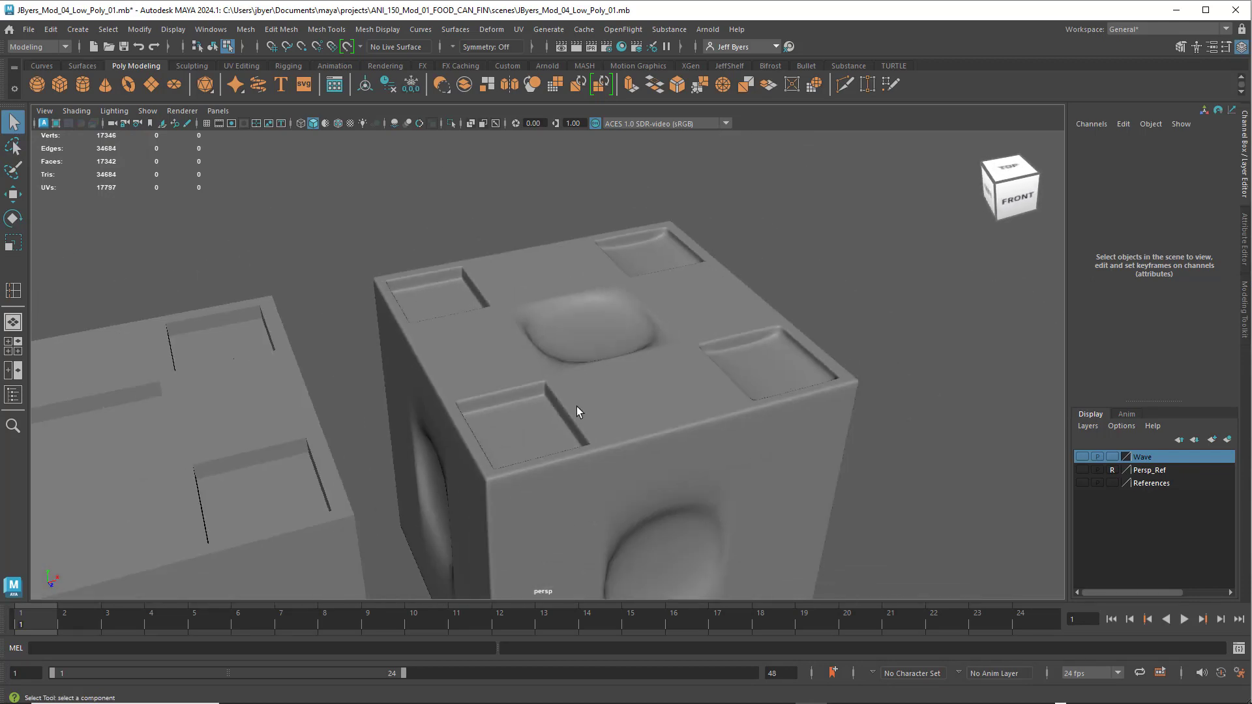
click(577, 405)
key(1)
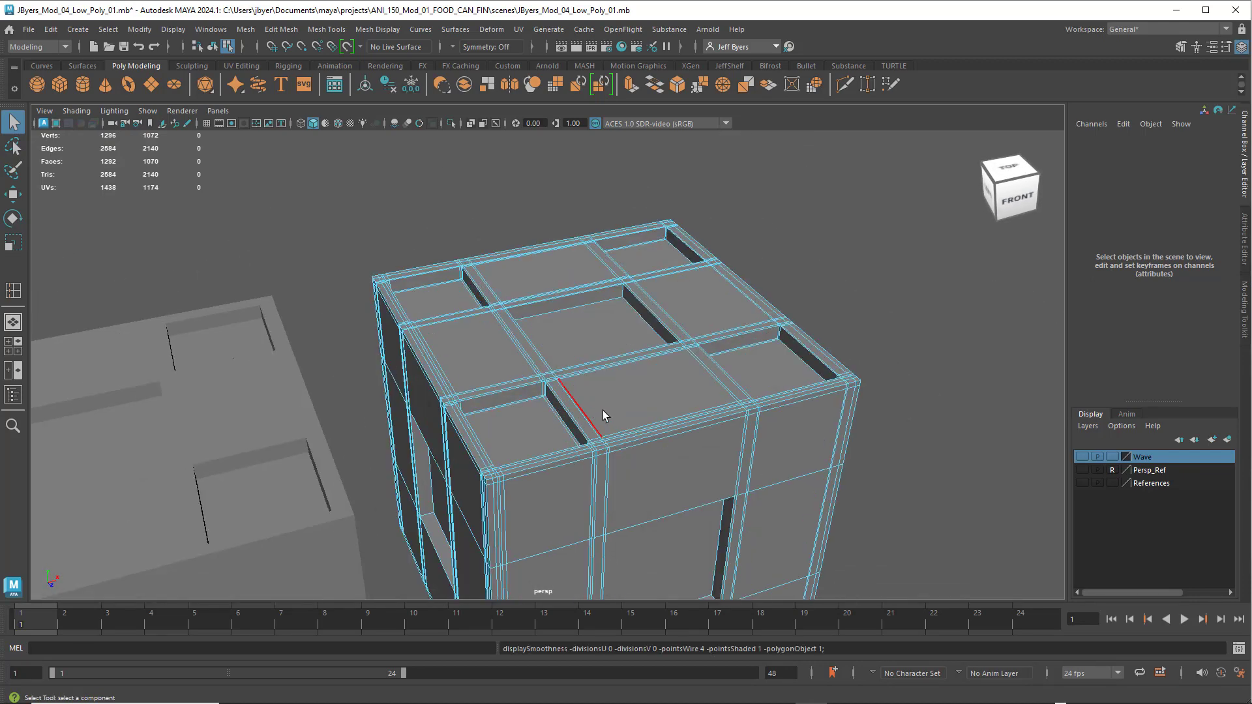
Insert a supporting edge loop inside the top face's front-right recess, close to its left wall.
scroll(606, 409, up, 4)
alt+drag(607, 408, 760, 413)
alt+drag(416, 375, 342, 391)
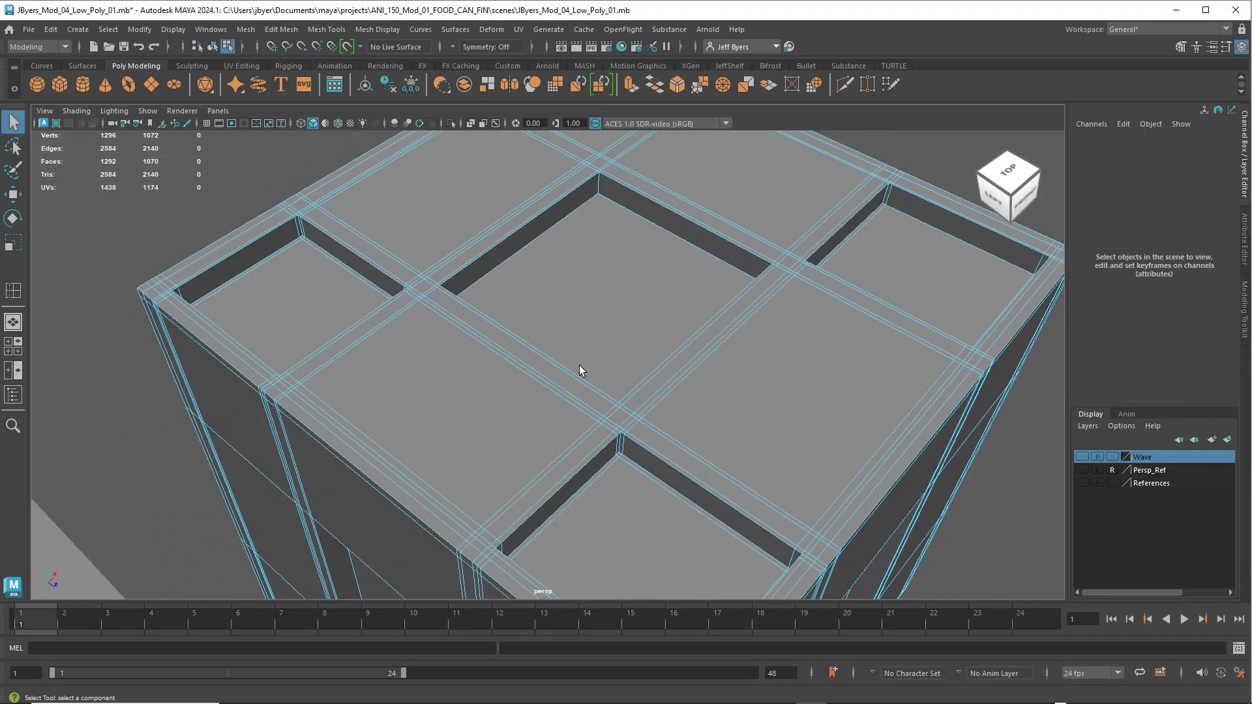
alt+middle_drag(724, 373, 574, 400)
alt+drag(574, 401, 582, 354)
scroll(589, 397, up, 4)
right_drag(585, 332, 572, 412)
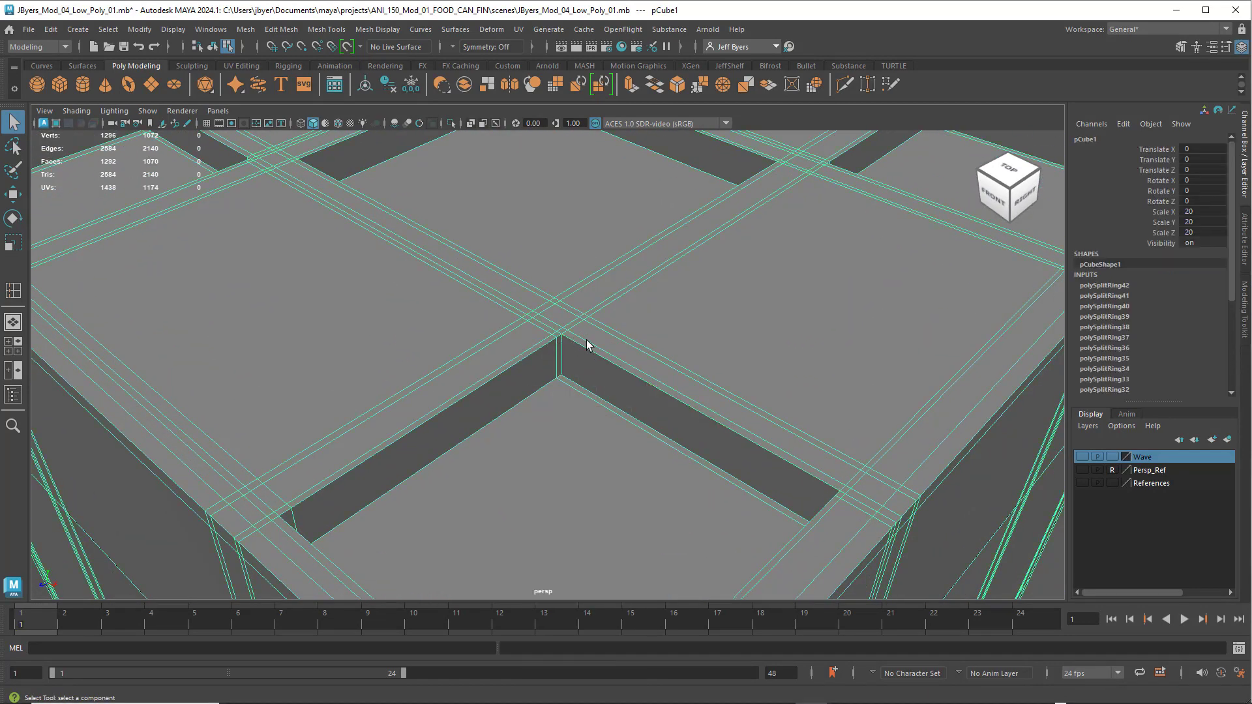
shift+right_drag(587, 344, 526, 346)
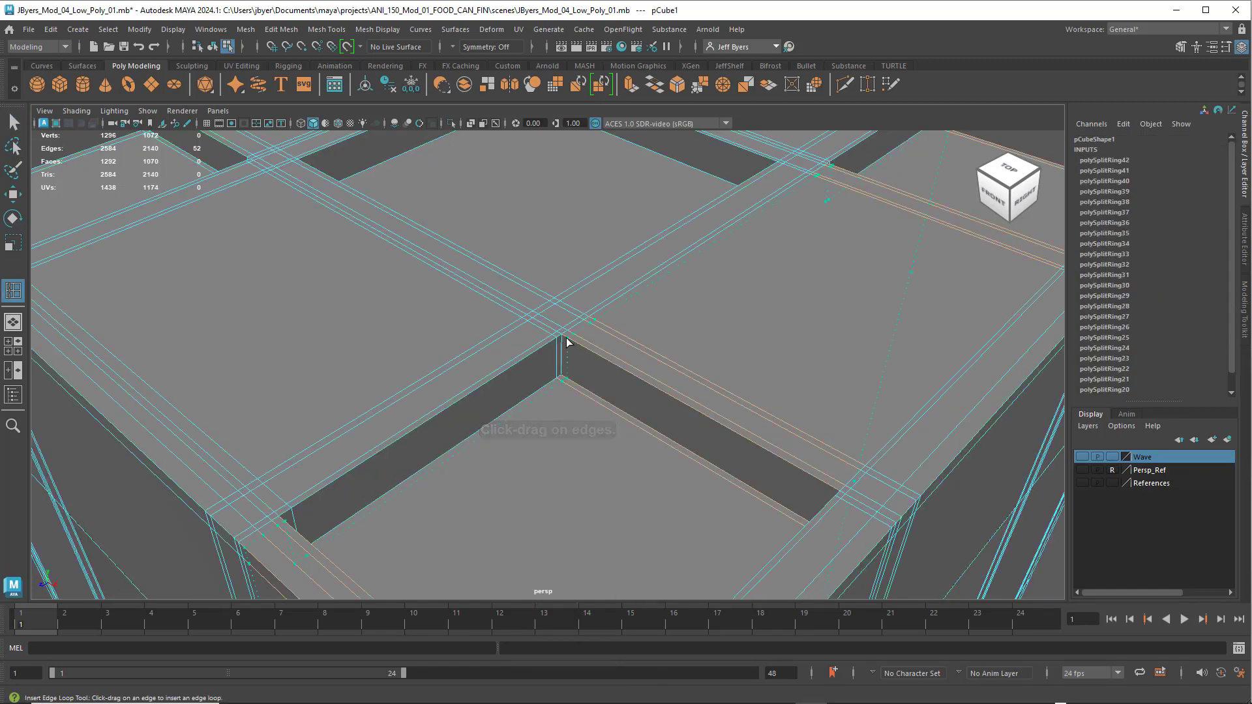
click(566, 342)
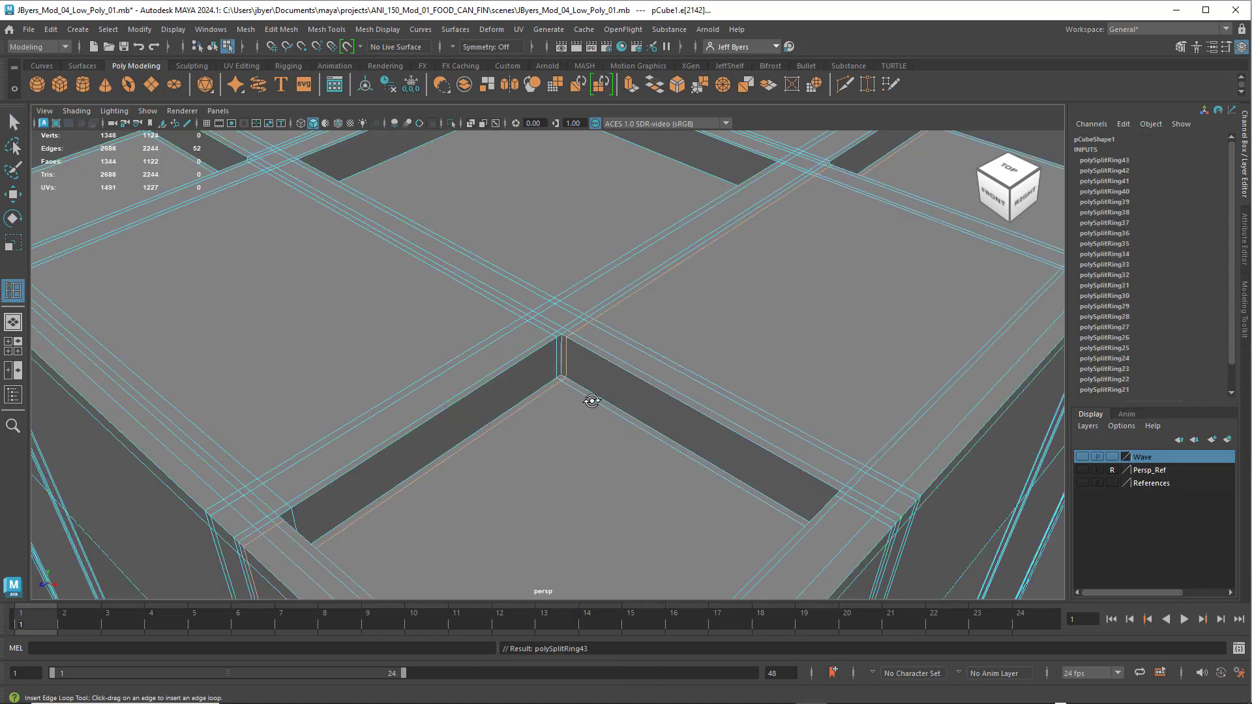
Insert supporting edge loops inside the top face's front-right recess, close to its right and front walls.
alt+drag(592, 401, 493, 383)
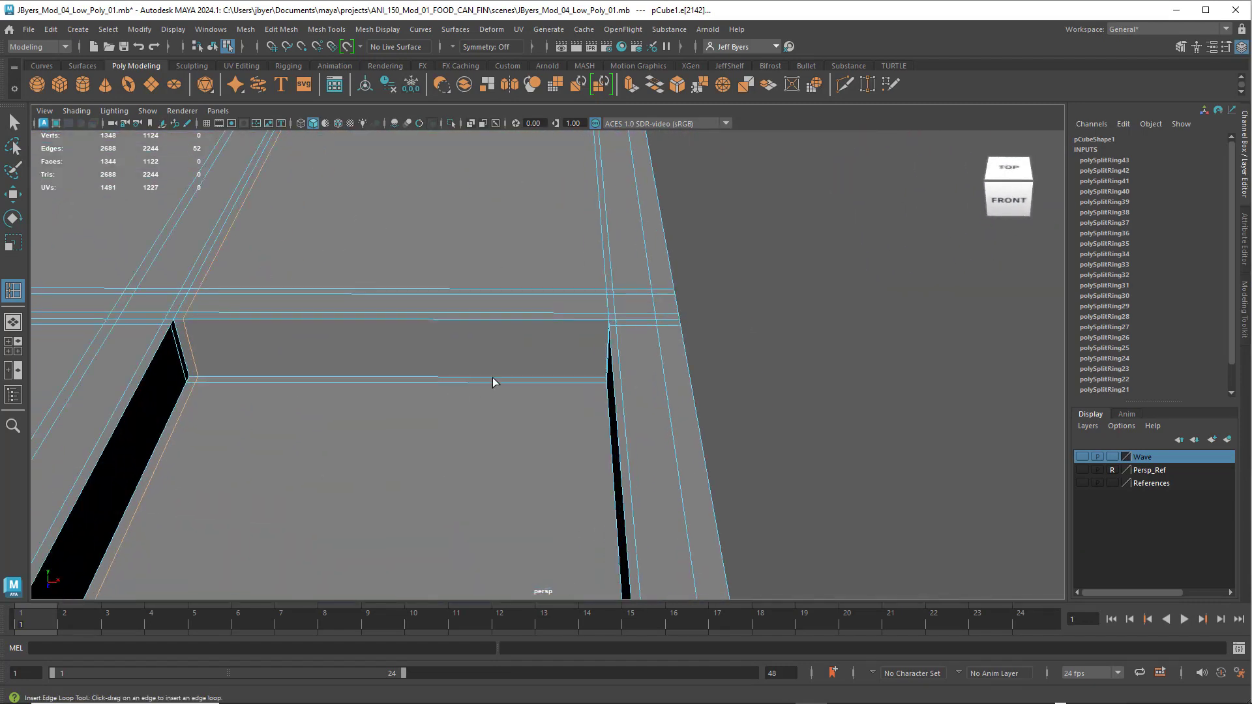
click(601, 321)
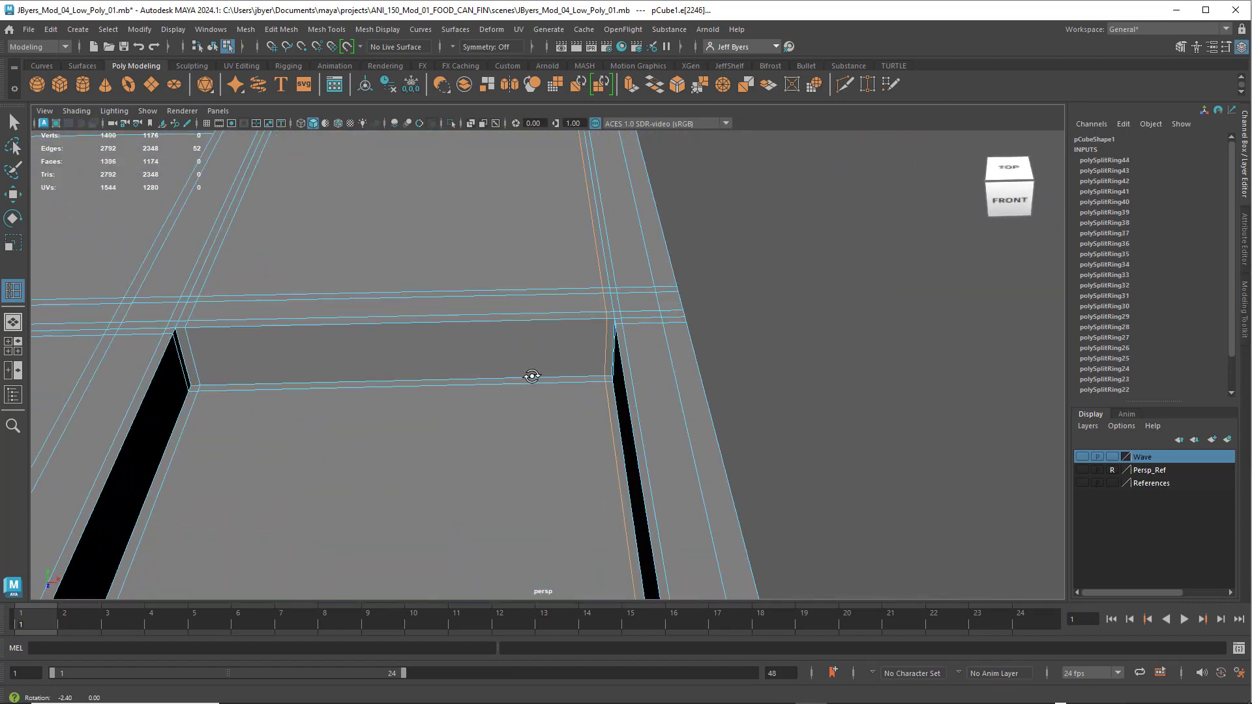
alt+drag(528, 372, 671, 395)
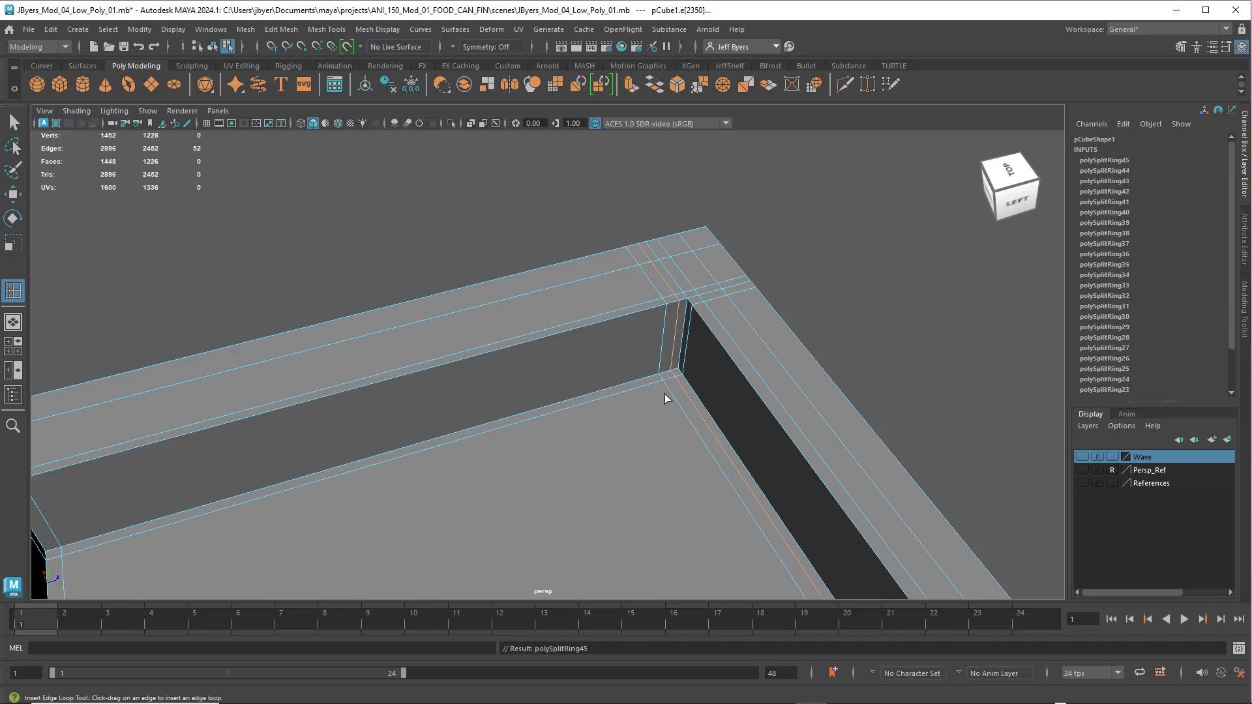
Delete the redundant edge loop inside the front-right recess, the one lying farther from its front wall.
scroll(665, 391, down, 3)
alt+drag(681, 429, 608, 413)
alt+middle_drag(608, 414, 622, 378)
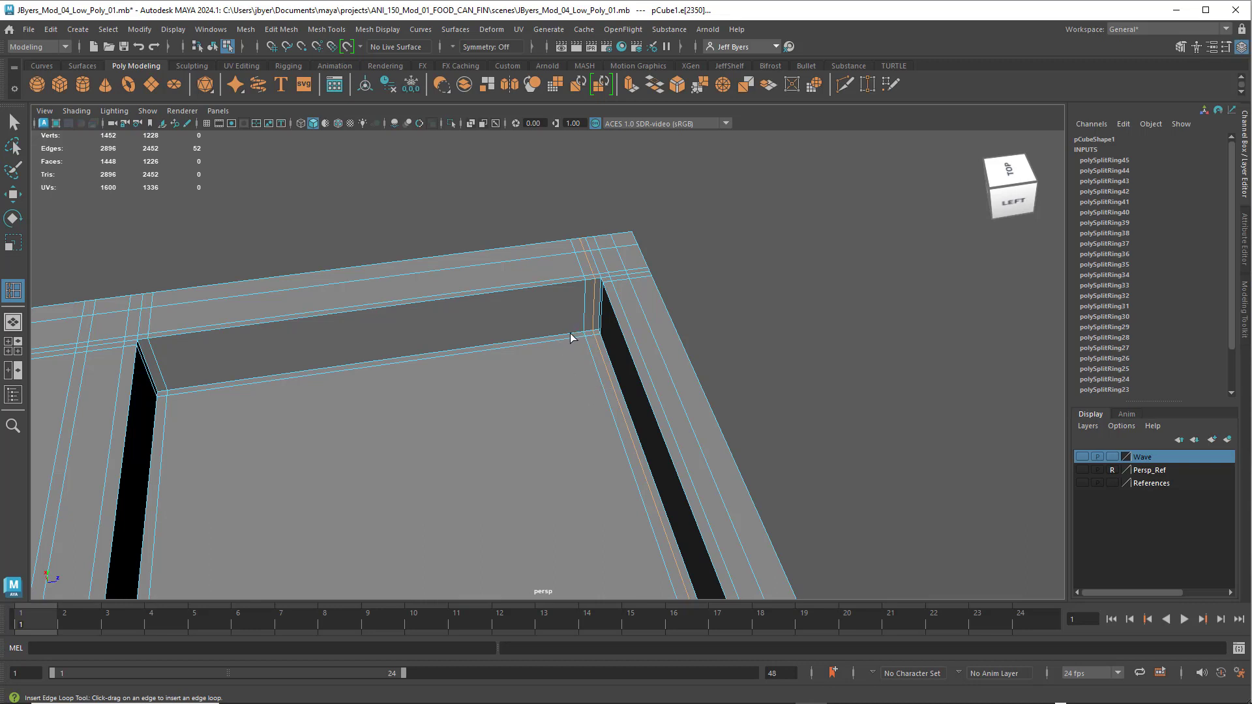
key(q)
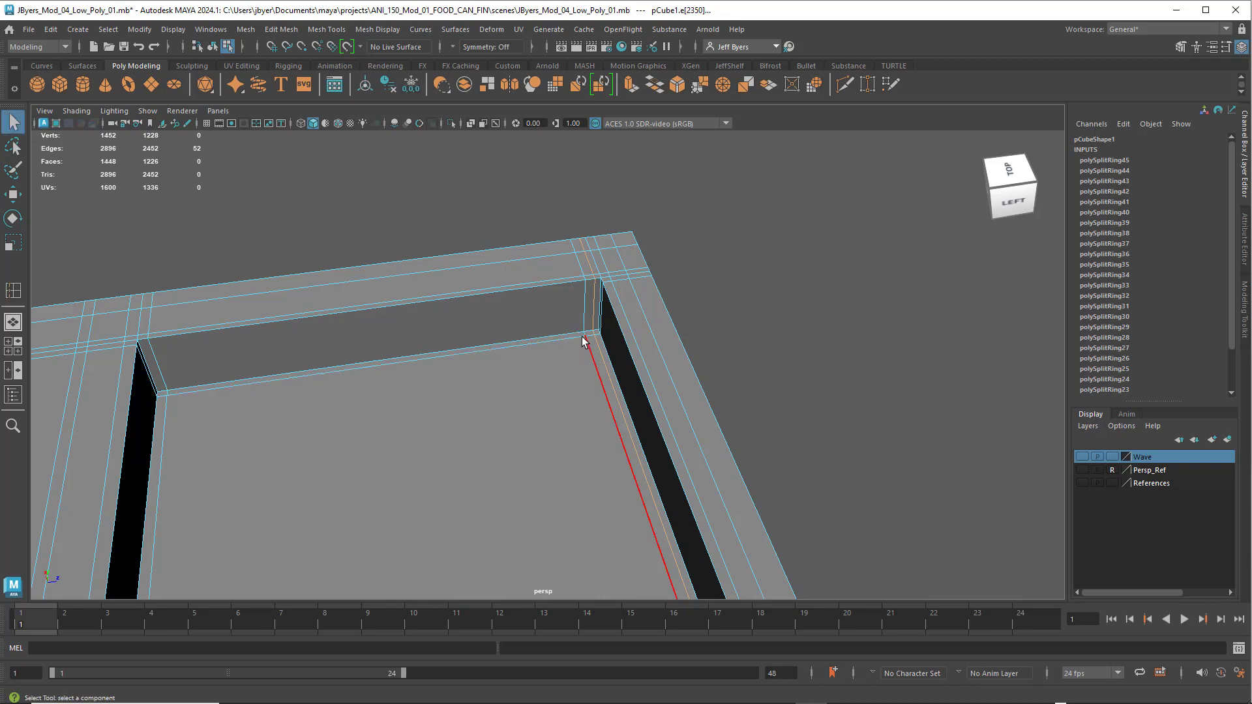
click(587, 302)
scroll(672, 382, down, 3)
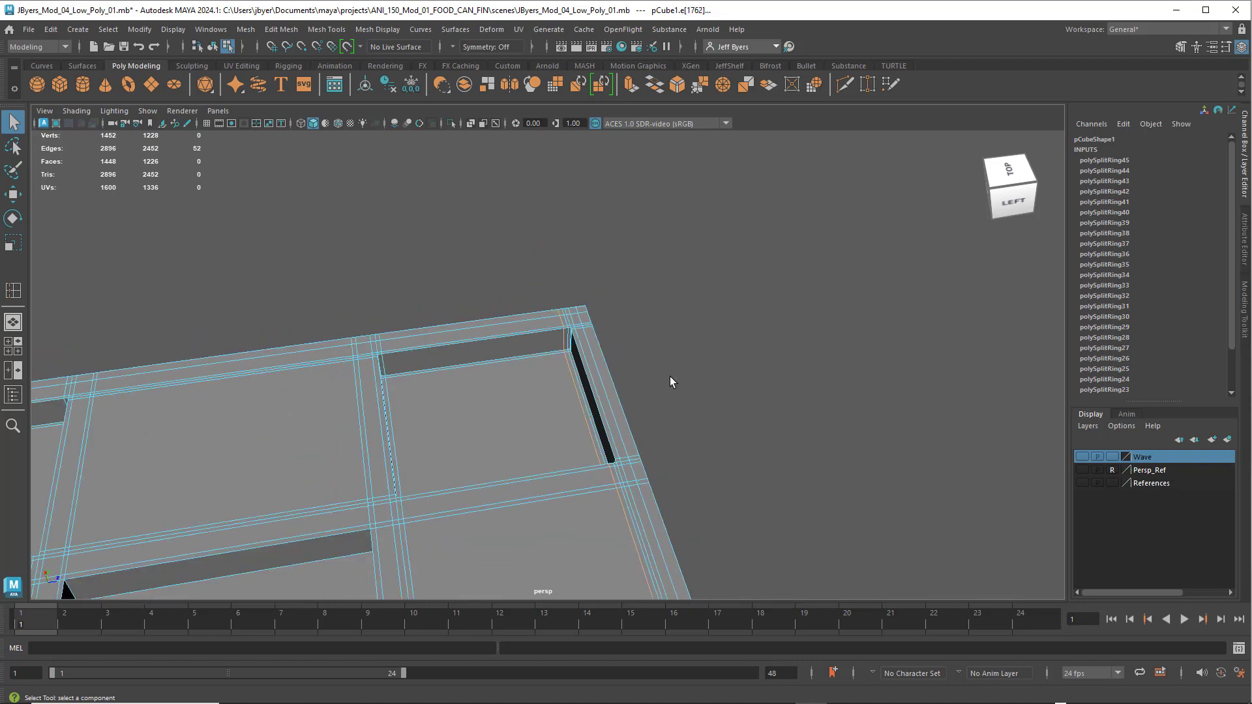
scroll(671, 378, down, 2)
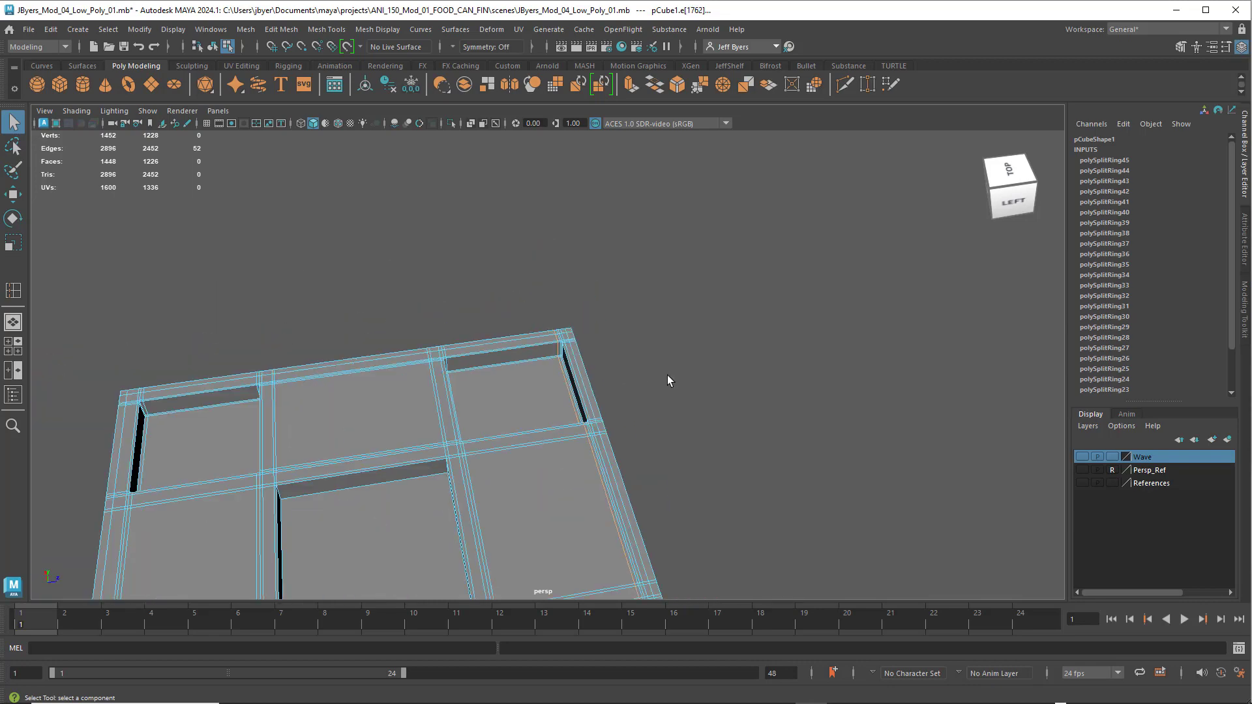
key(Delete)
scroll(593, 379, up, 2)
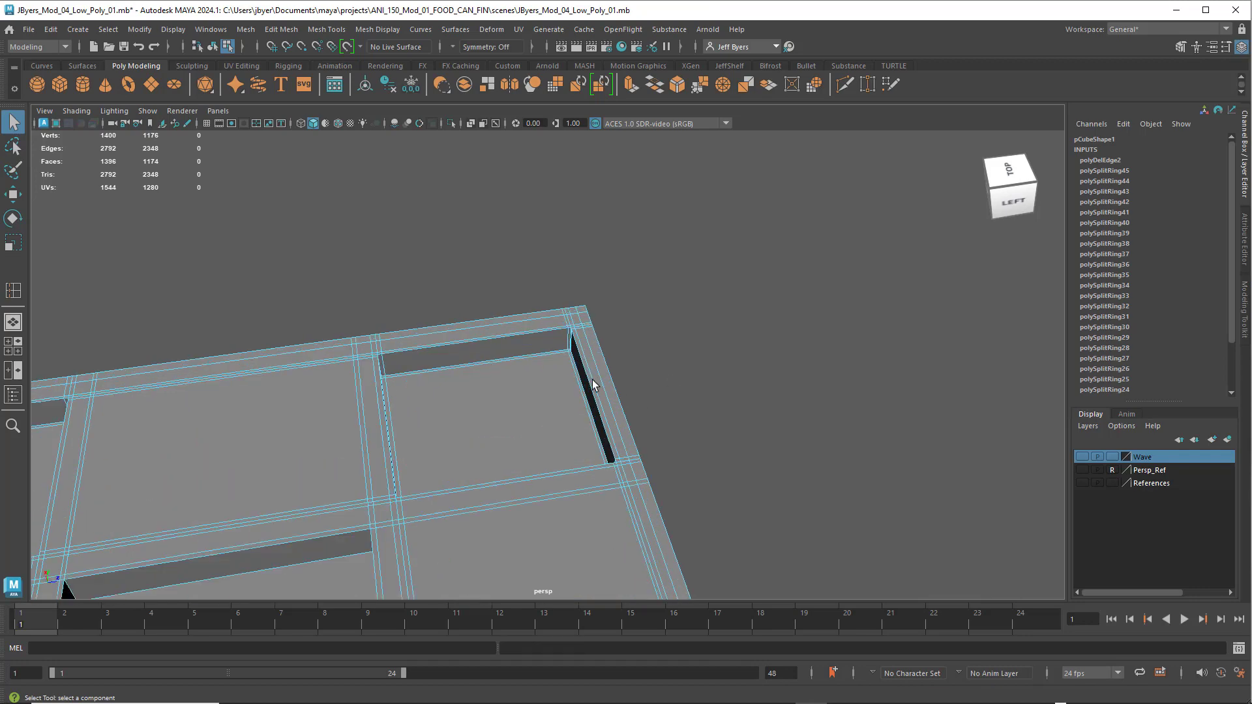
scroll(592, 380, up, 2)
alt+drag(581, 354, 590, 341)
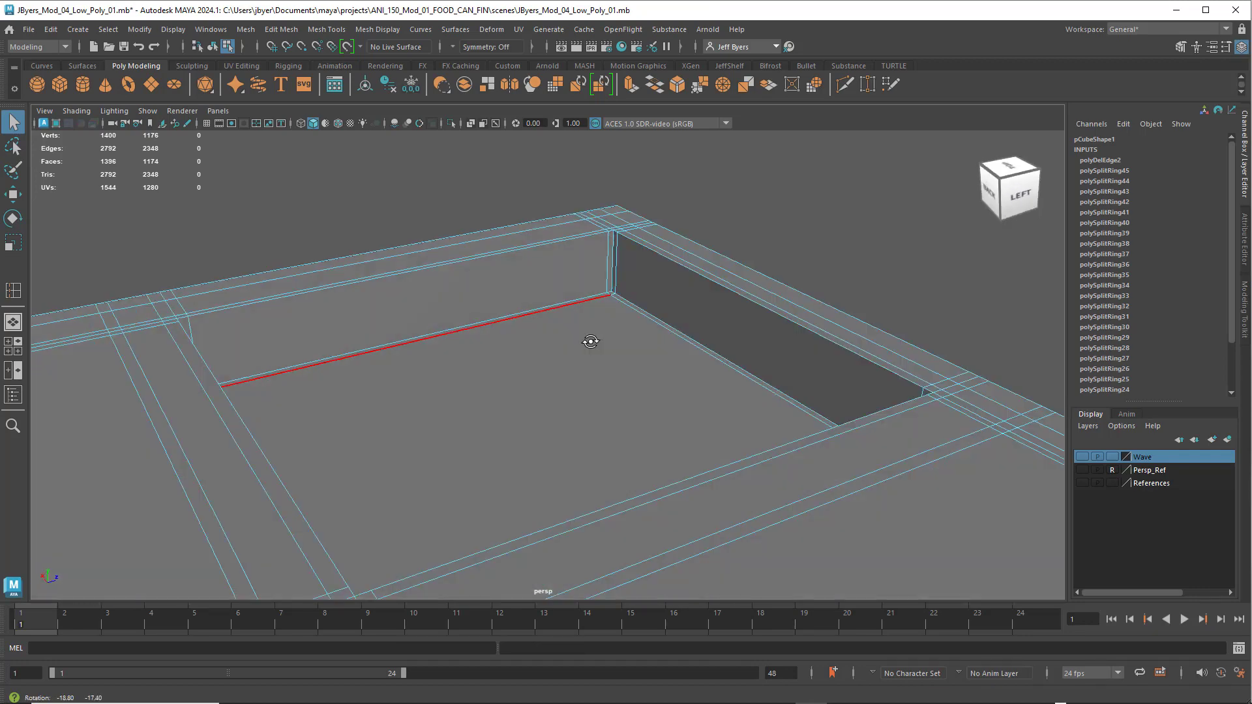
Insert supporting edge loops inside the top face's centre recess, close to its right and back walls.
scroll(590, 341, down, 5)
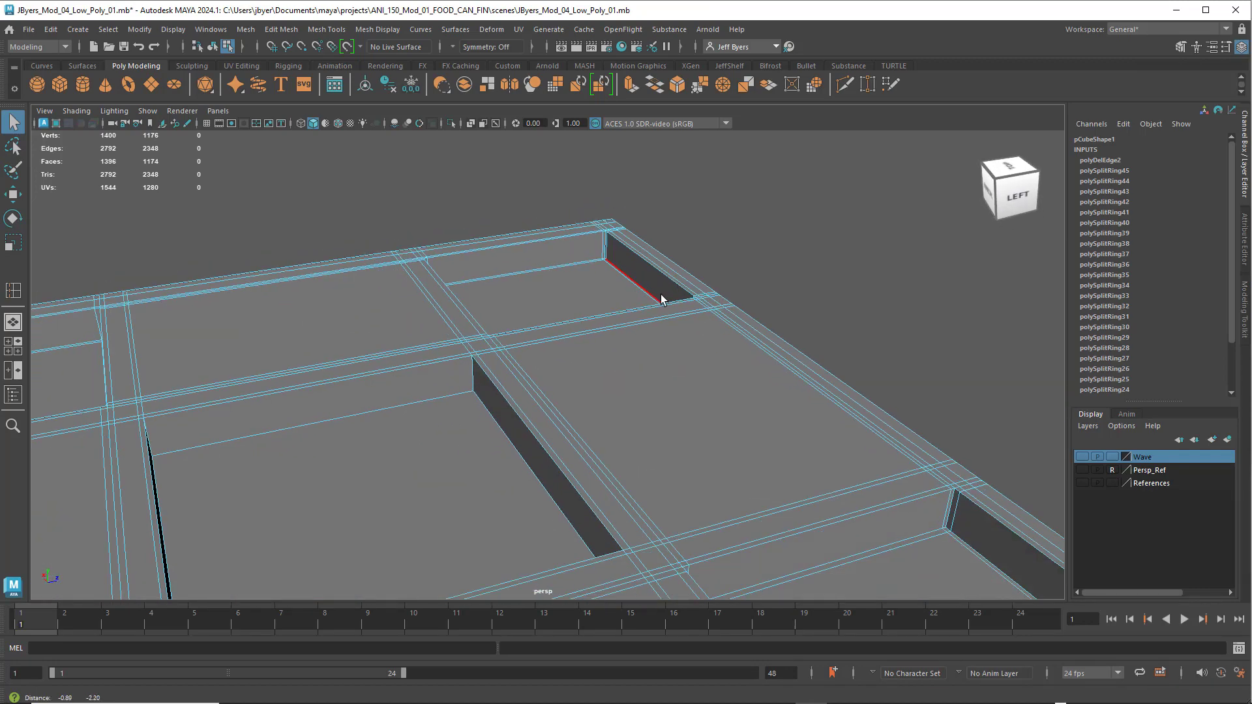
scroll(638, 356, up, 4)
alt+drag(553, 374, 512, 369)
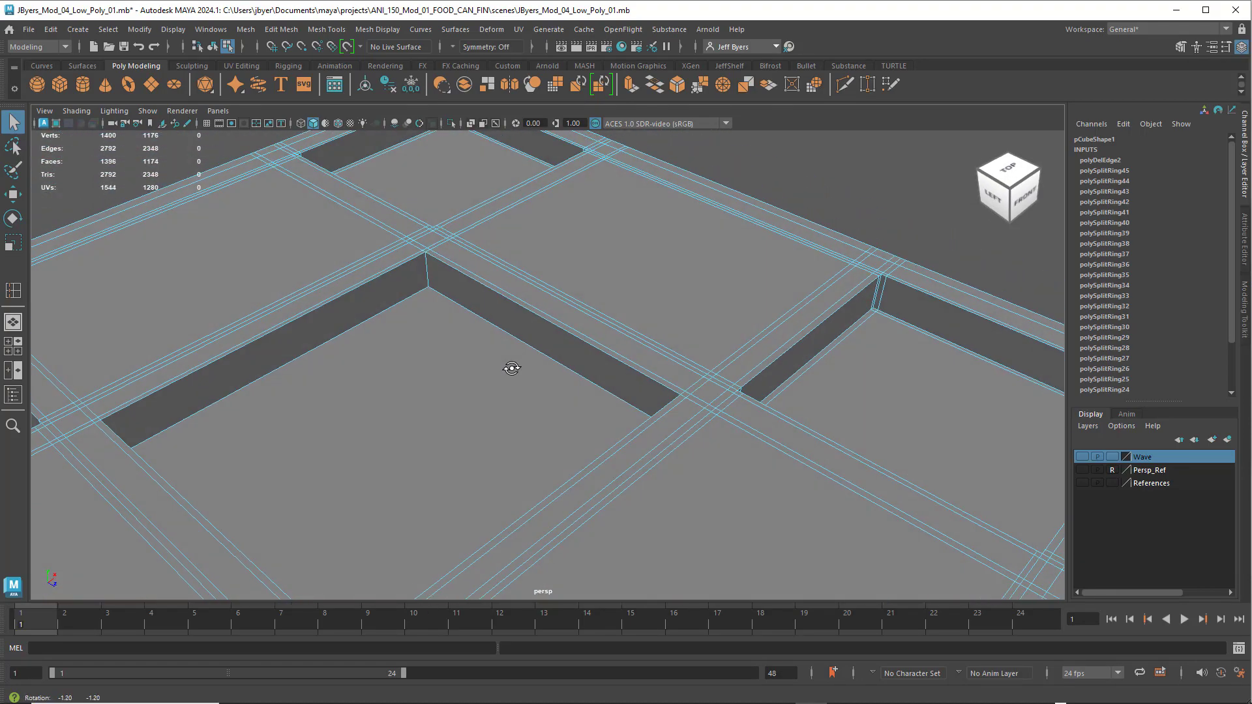
right_click(454, 276)
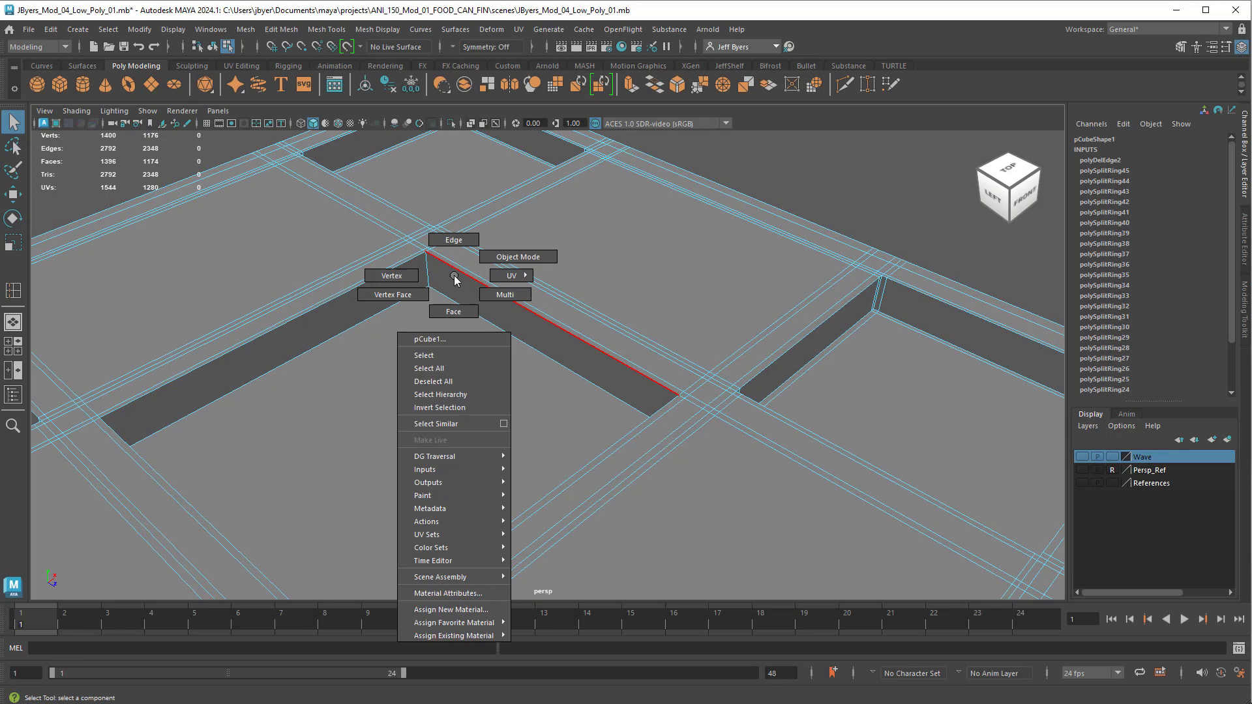
click(443, 354)
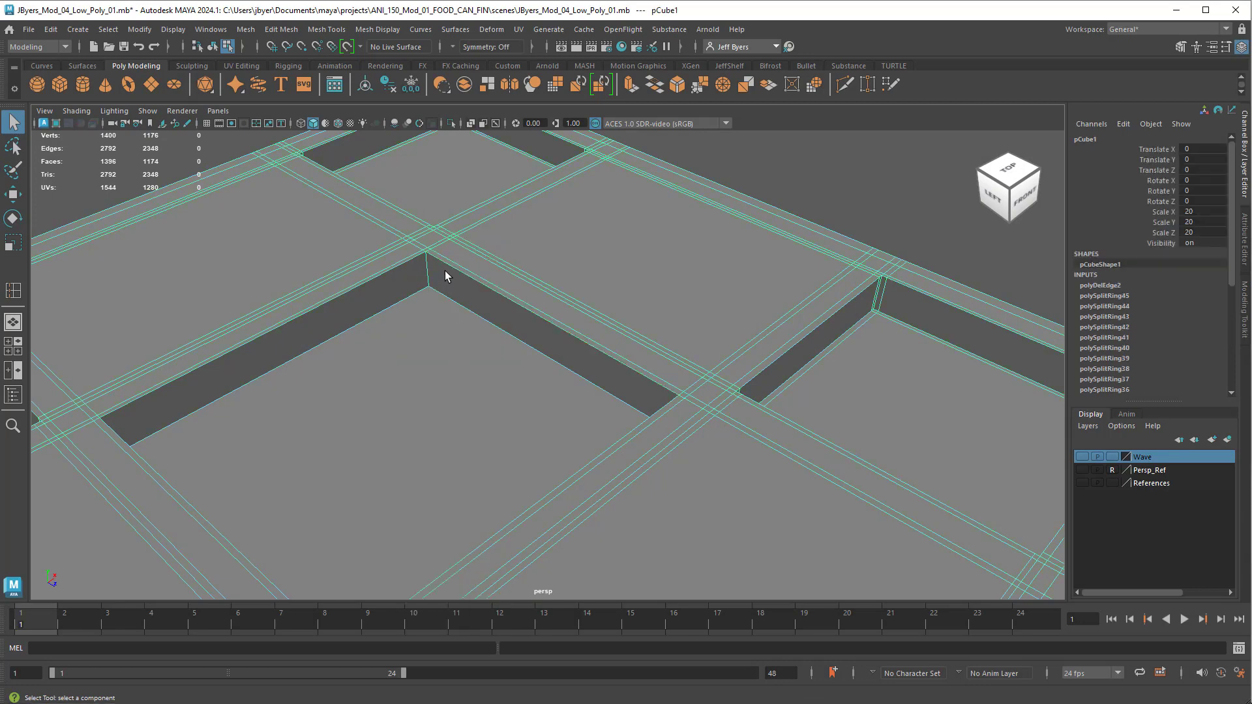
shift+right_drag(443, 283, 385, 290)
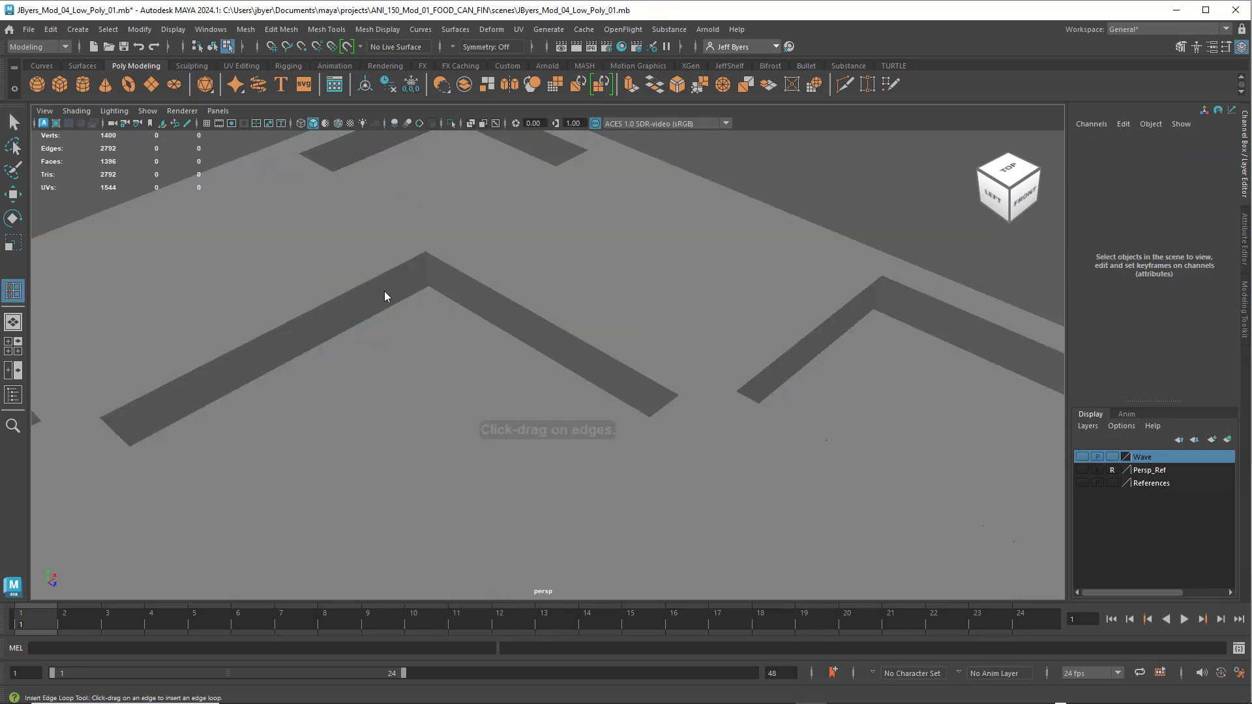
click(424, 265)
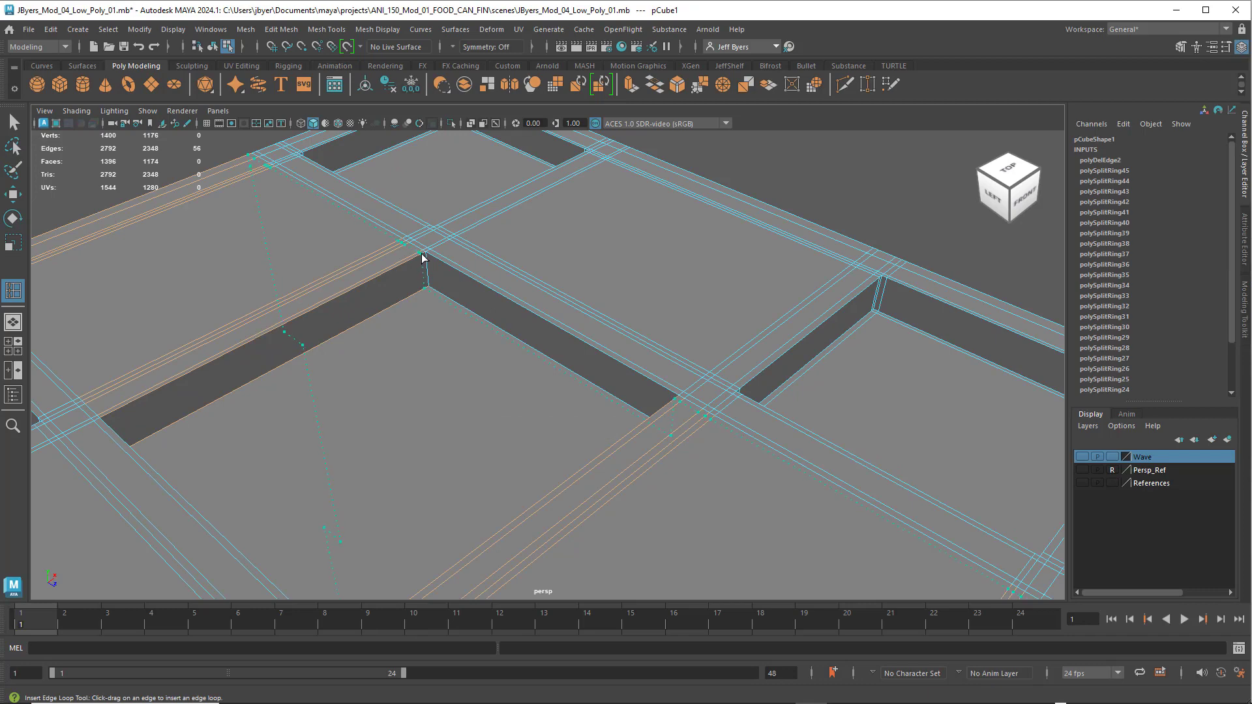
click(425, 259)
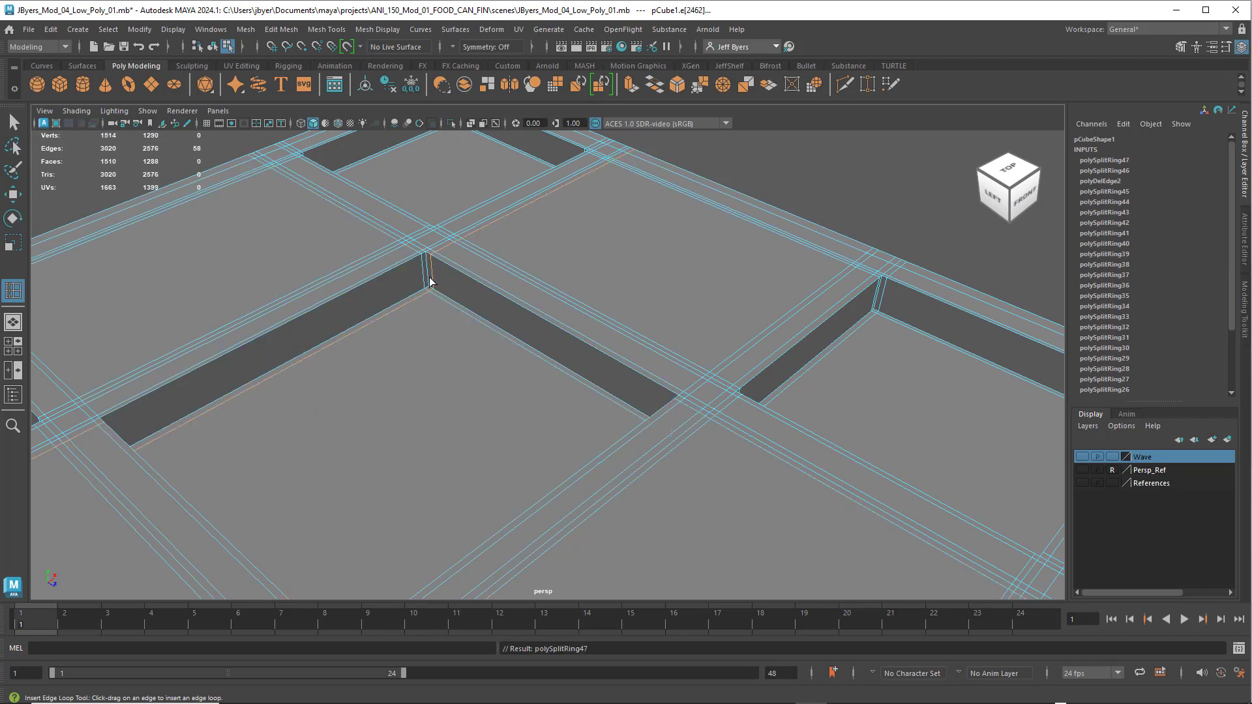
Insert supporting edge loops inside the top face's centre recess, close to its left and front walls.
alt+drag(431, 310, 418, 281)
alt+middle_drag(417, 281, 406, 392)
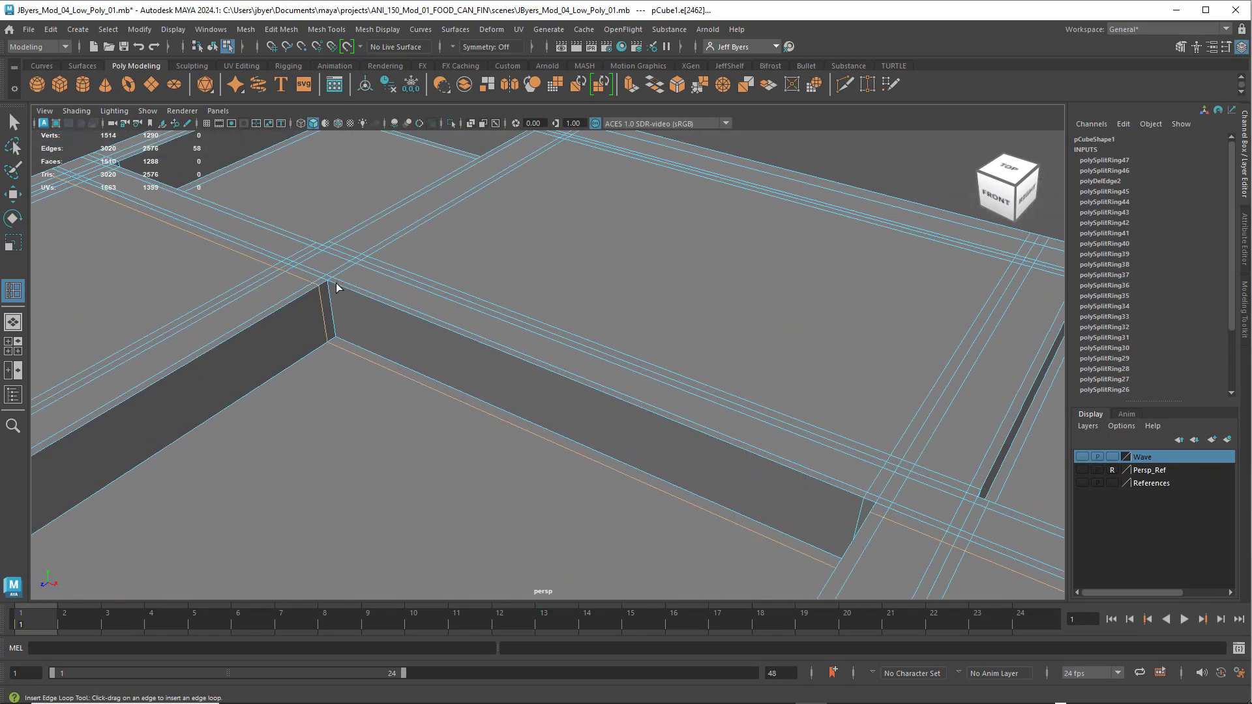
click(334, 284)
alt+drag(363, 314, 280, 349)
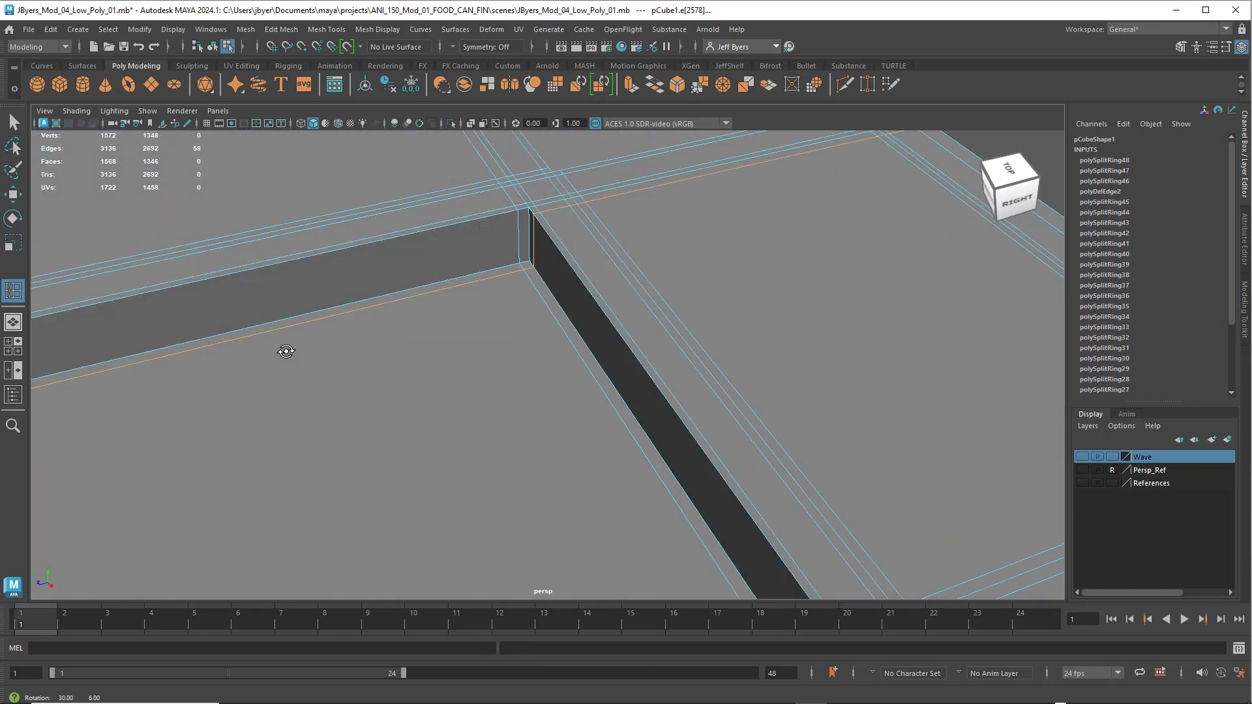
alt+middle_drag(280, 350, 362, 361)
alt+drag(362, 361, 322, 349)
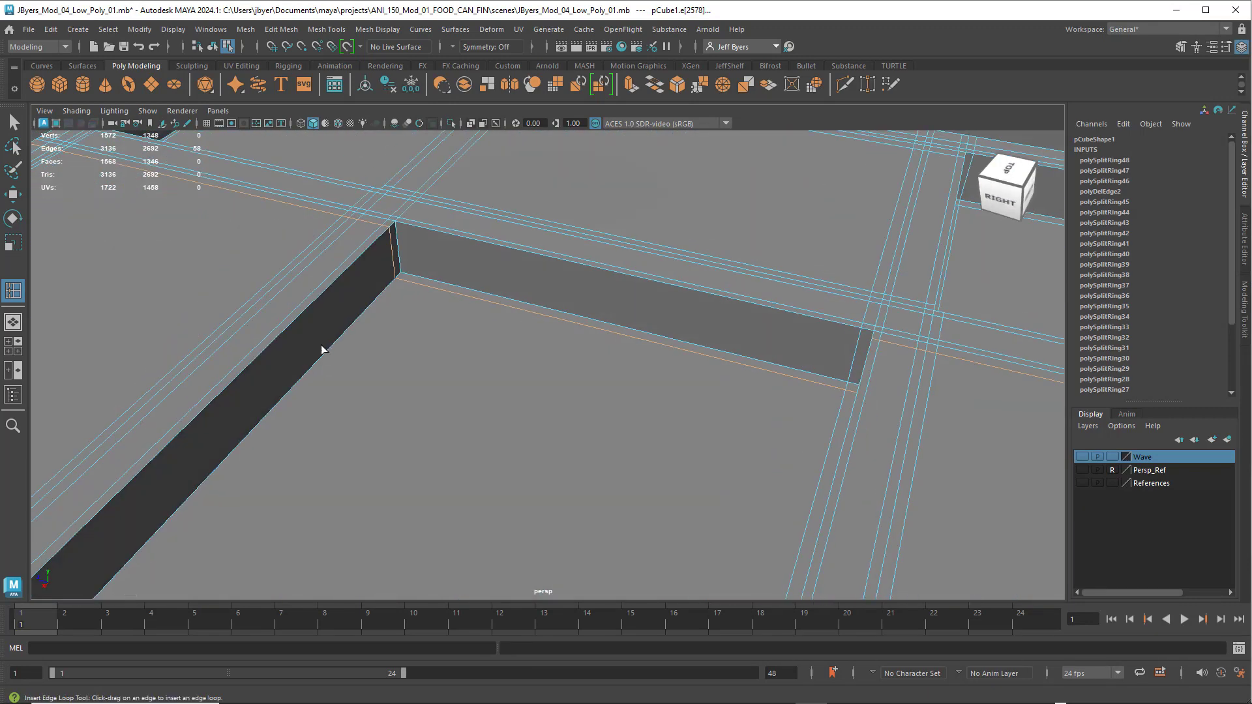
click(401, 226)
alt+drag(447, 288, 546, 358)
key(q)
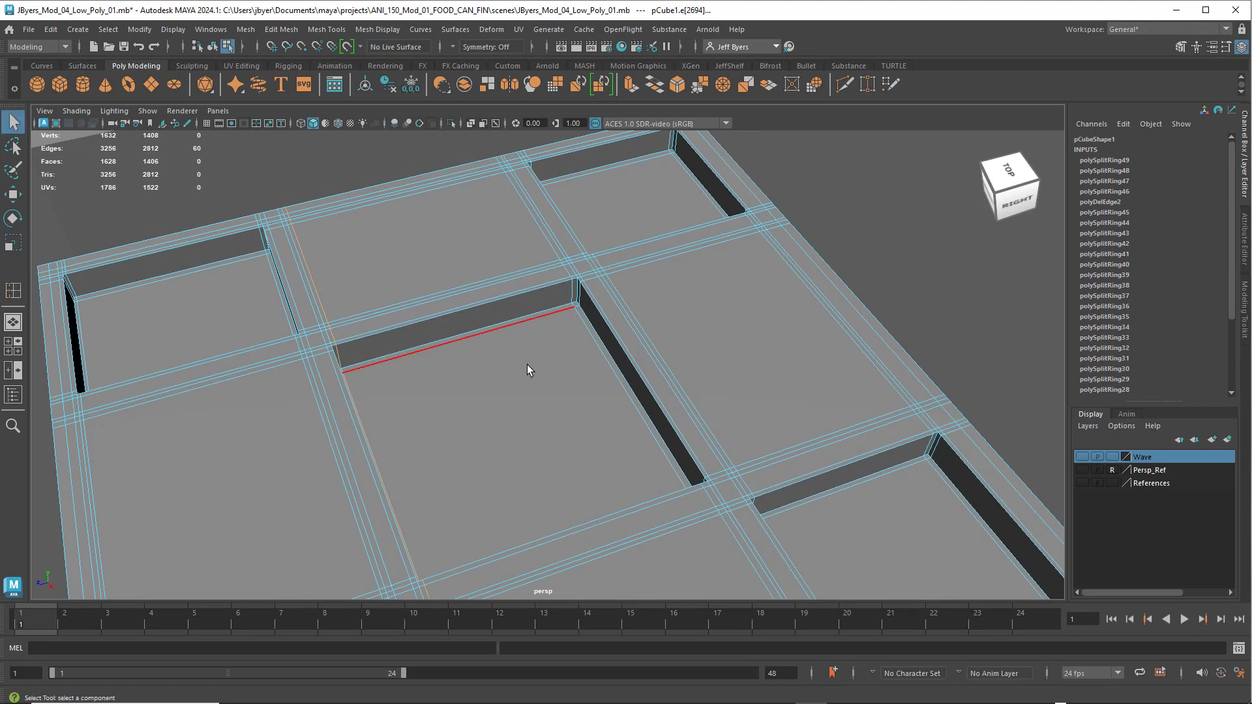
Preview the cube smoothed and examine the edges of the recesses on its top face.
right_click(528, 331)
click(519, 413)
key(f)
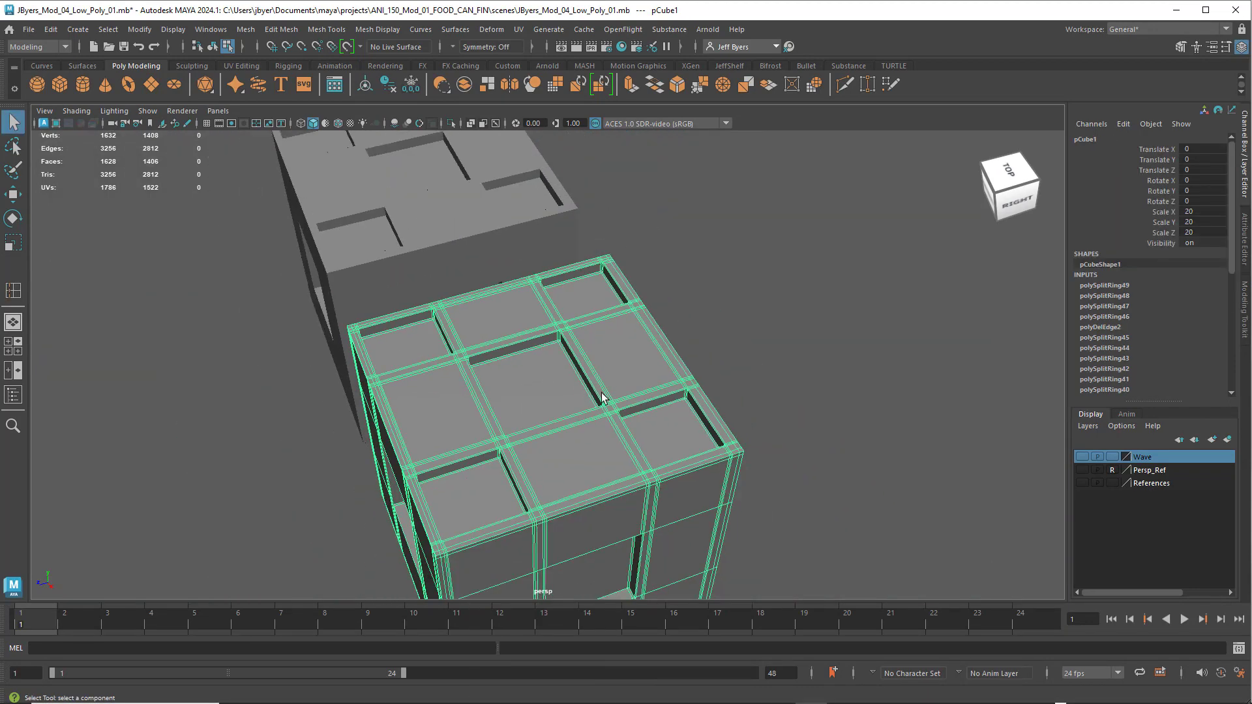
key(3)
click(792, 374)
alt+drag(659, 411, 601, 379)
scroll(472, 387, up, 5)
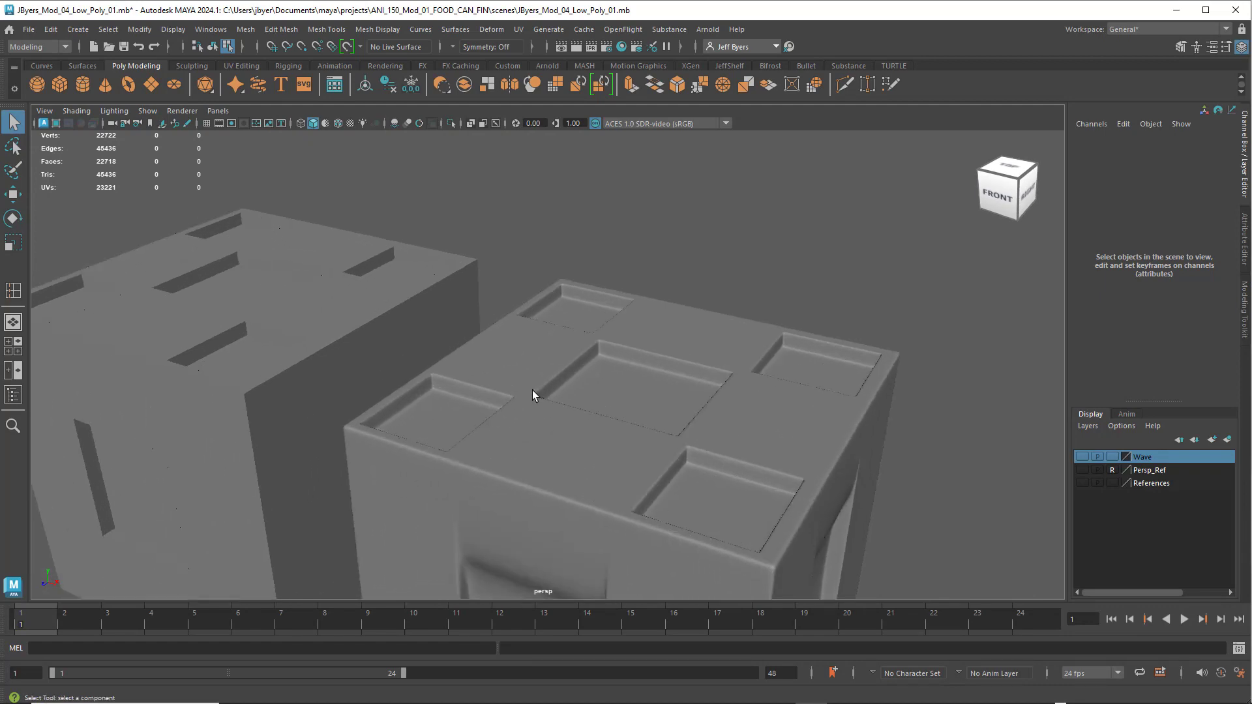
alt+drag(523, 393, 576, 416)
scroll(559, 413, down, 4)
alt+middle_drag(522, 400, 512, 403)
Examine the smoothed cube's side recesses against its top ones, and return the cube to the unsmoothed display.
alt+drag(569, 417, 554, 360)
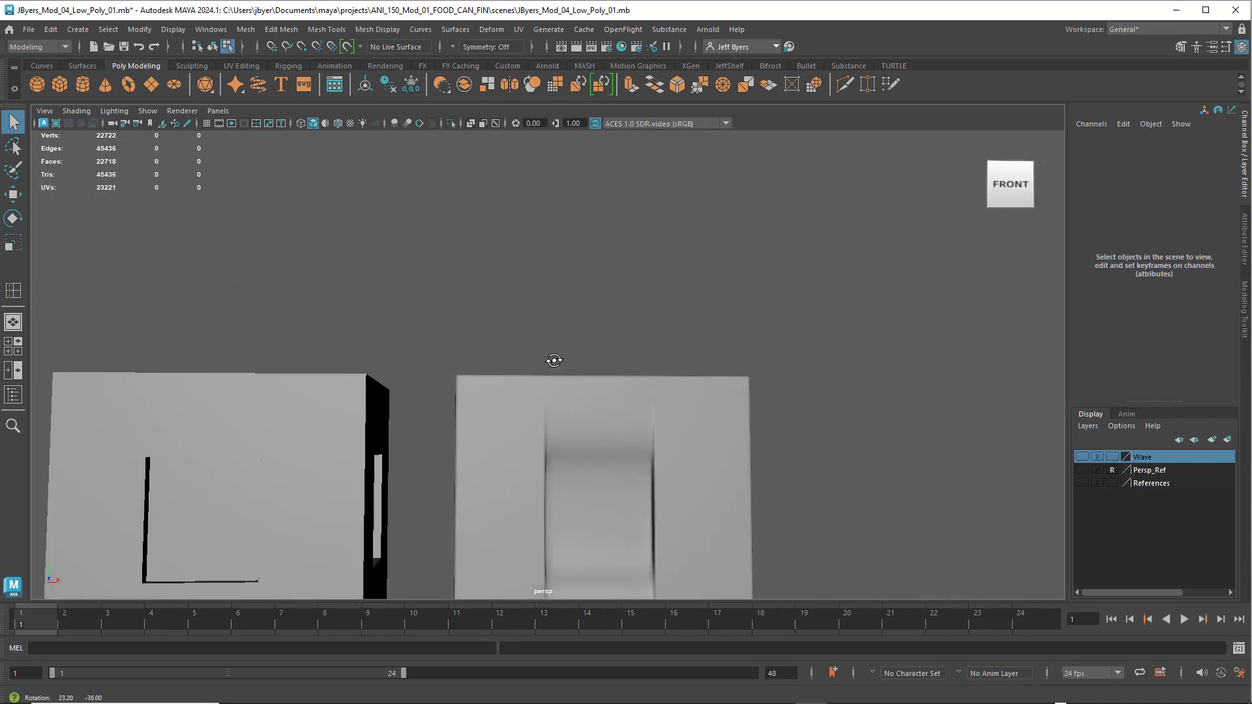
alt+drag(600, 446, 508, 471)
alt+drag(573, 499, 705, 459)
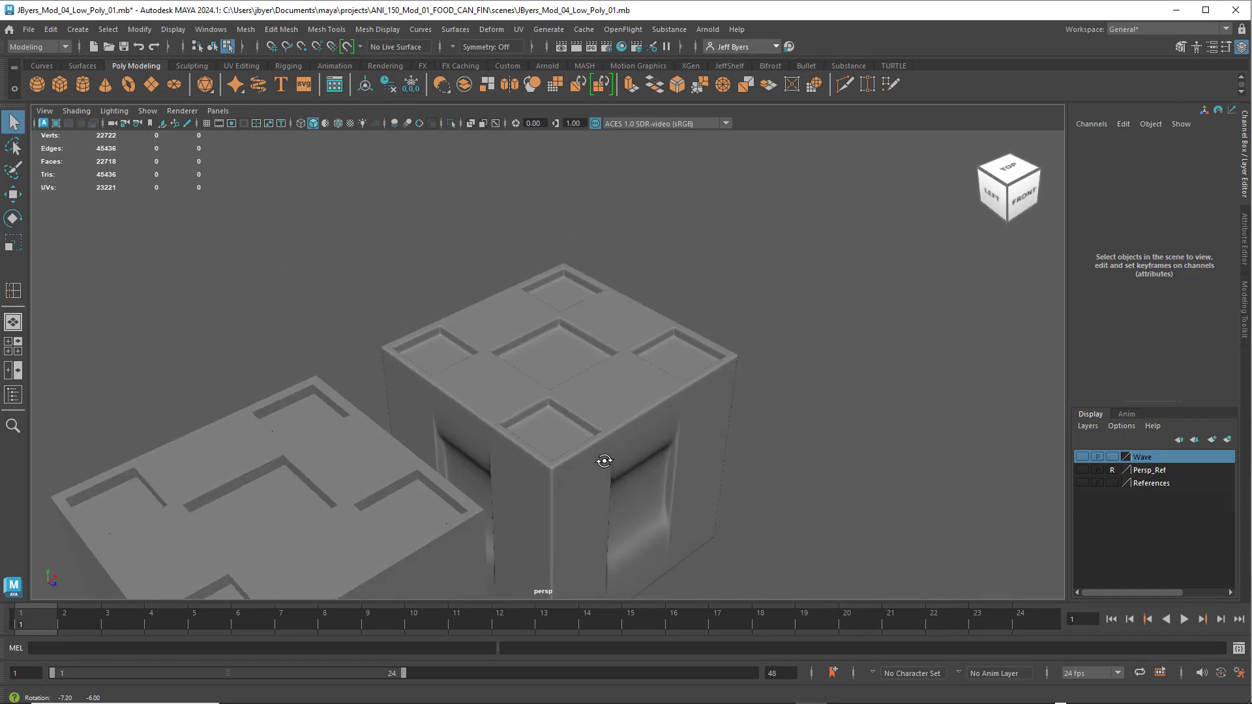
alt+middle_drag(566, 423, 548, 443)
click(573, 434)
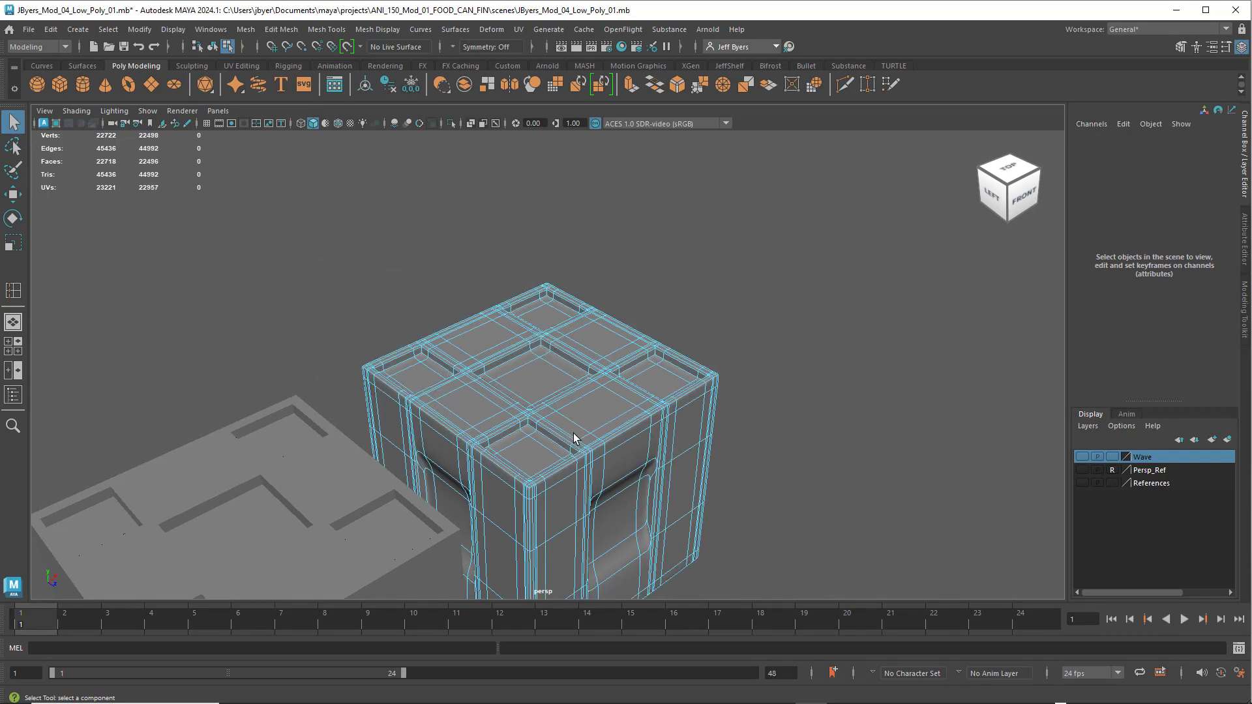
right_drag(575, 424, 671, 408)
click(821, 364)
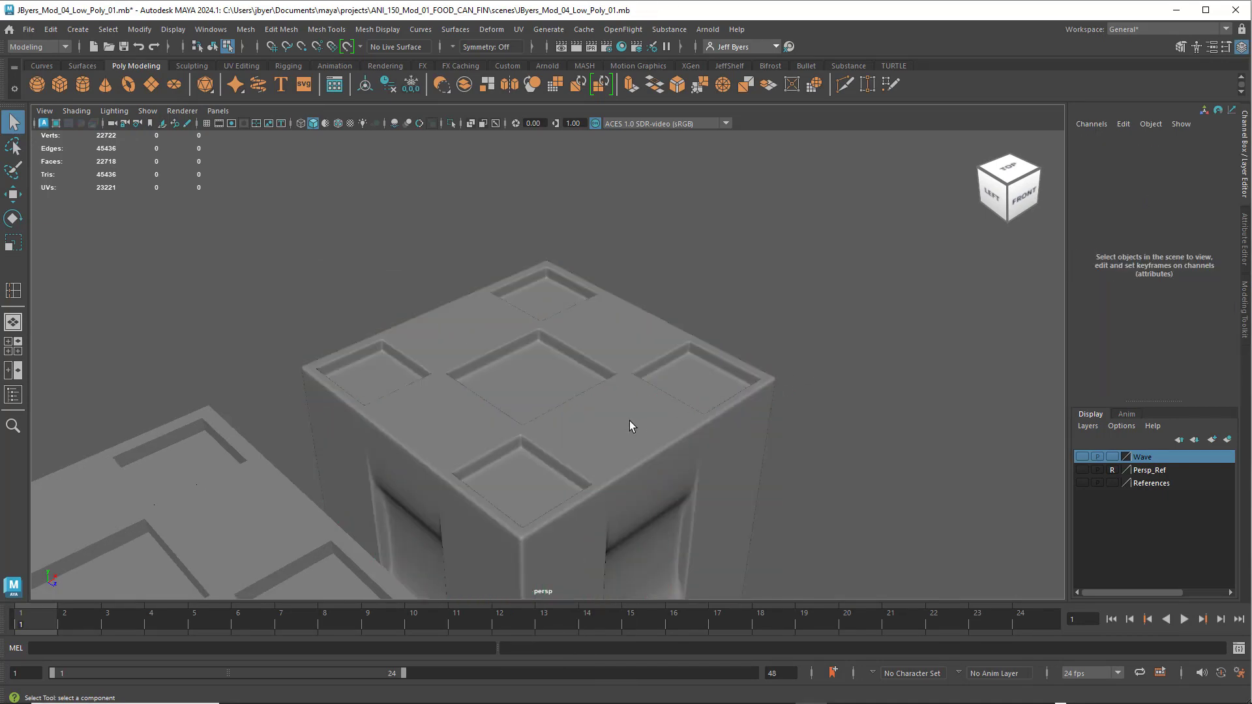
alt+drag(645, 425, 562, 419)
click(571, 420)
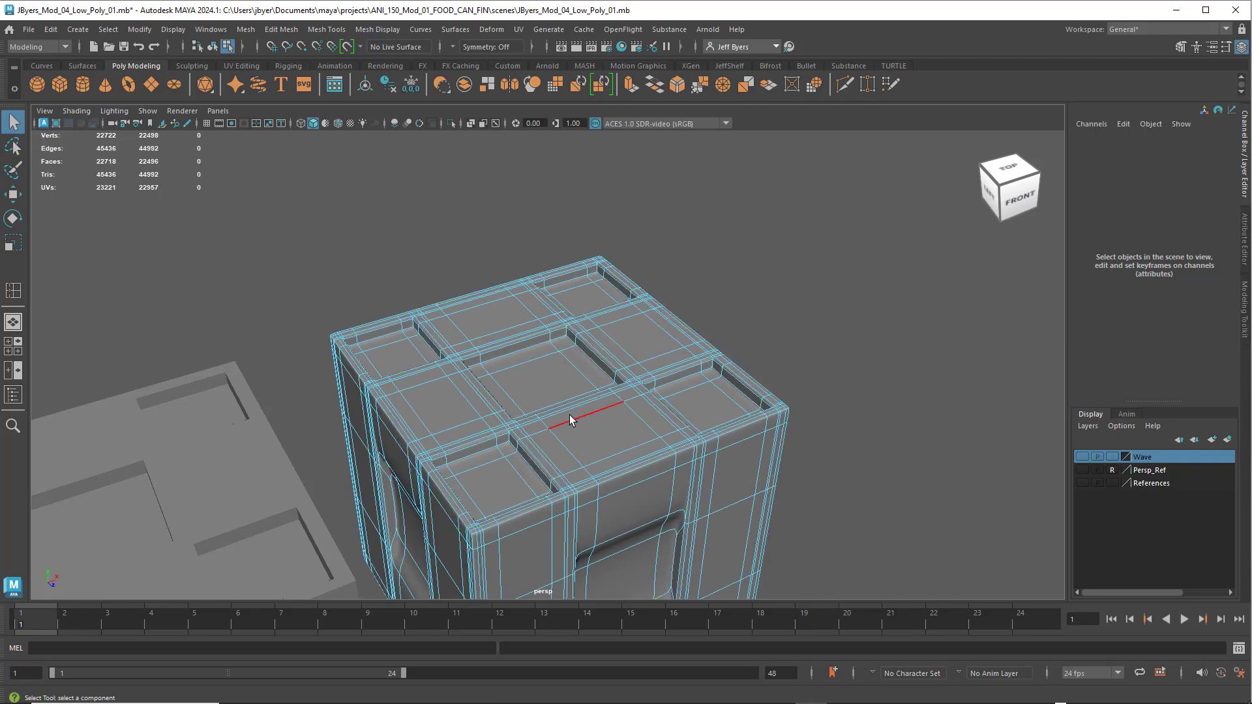
key(1)
Insert two supporting edge loops around the walls of the top face's back-left recess, near their upper and lower edges.
alt+right_drag(587, 417, 800, 313)
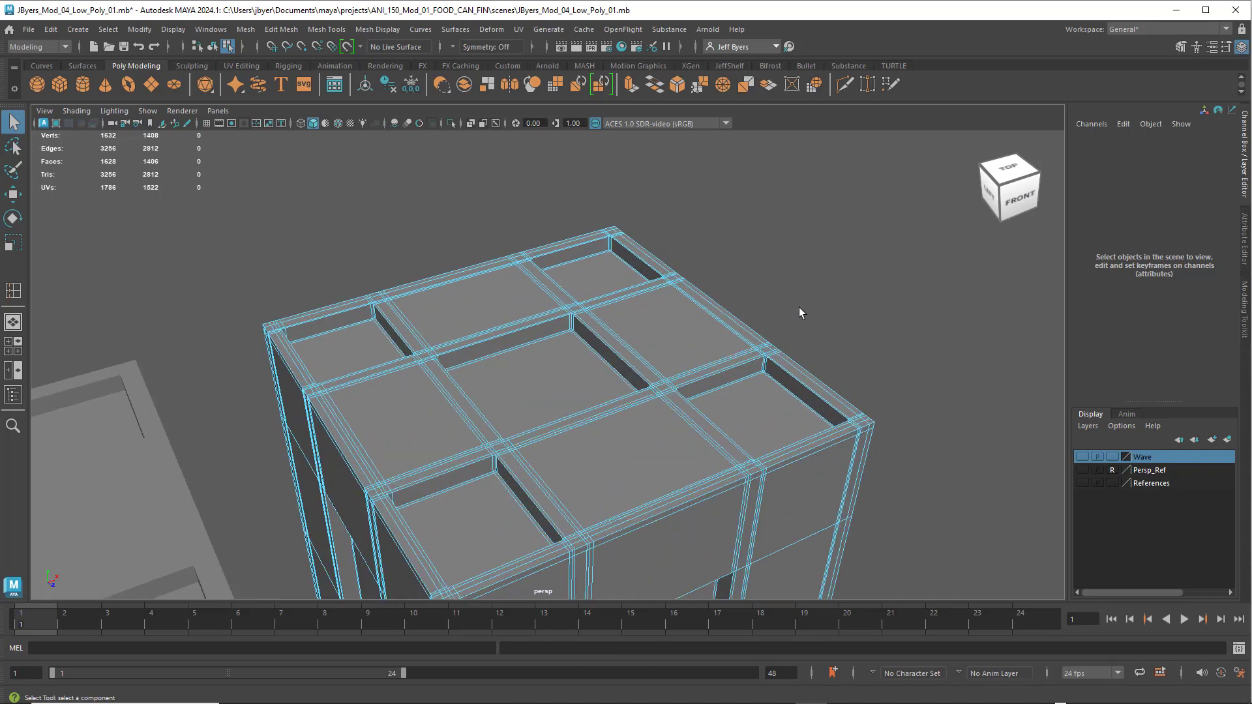
alt+right_drag(634, 366, 612, 364)
alt+right_drag(522, 339, 724, 404)
alt+middle_drag(434, 323, 631, 411)
scroll(631, 412, up, 1)
alt+middle_drag(533, 396, 600, 386)
scroll(600, 387, up, 1)
scroll(548, 365, up, 1)
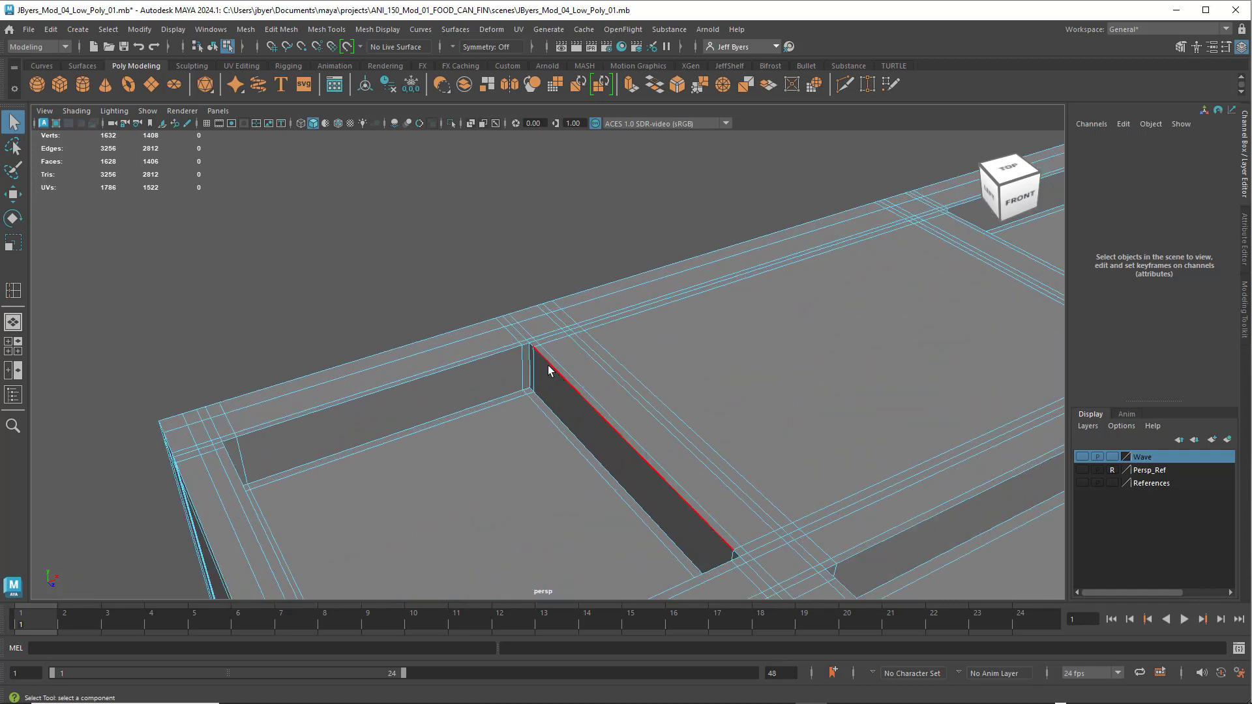
alt+drag(541, 366, 548, 351)
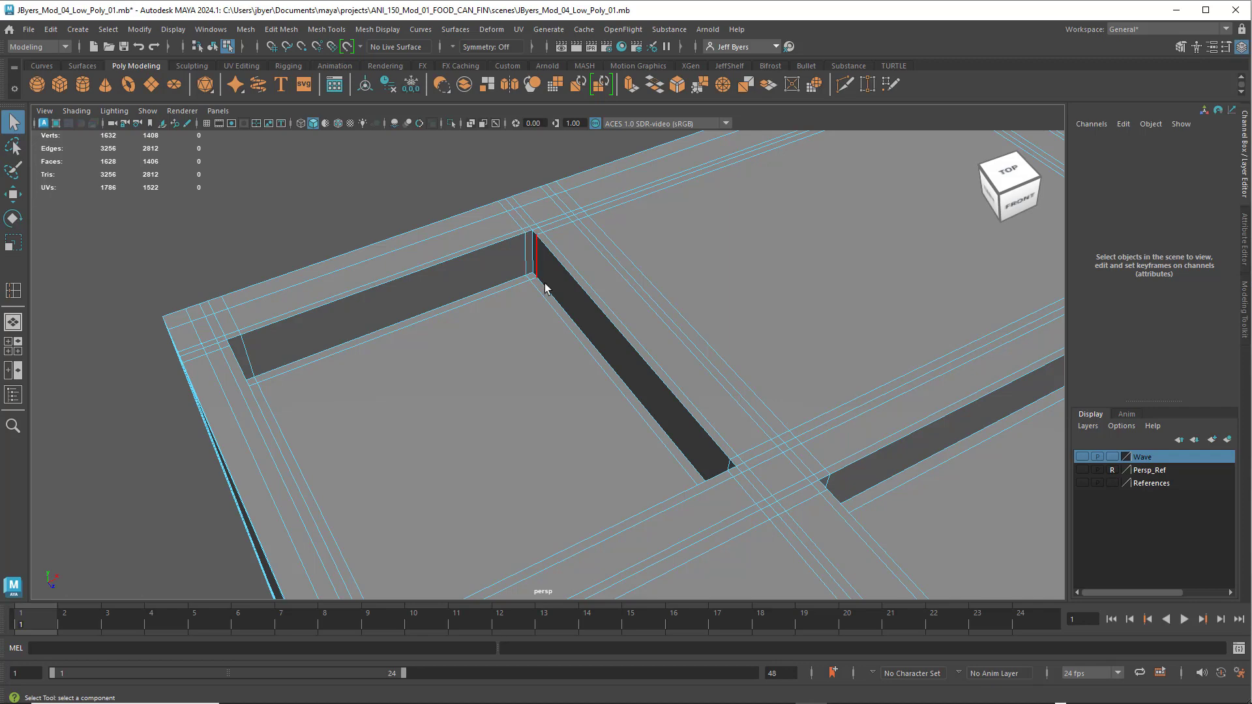
alt+drag(533, 308, 522, 407)
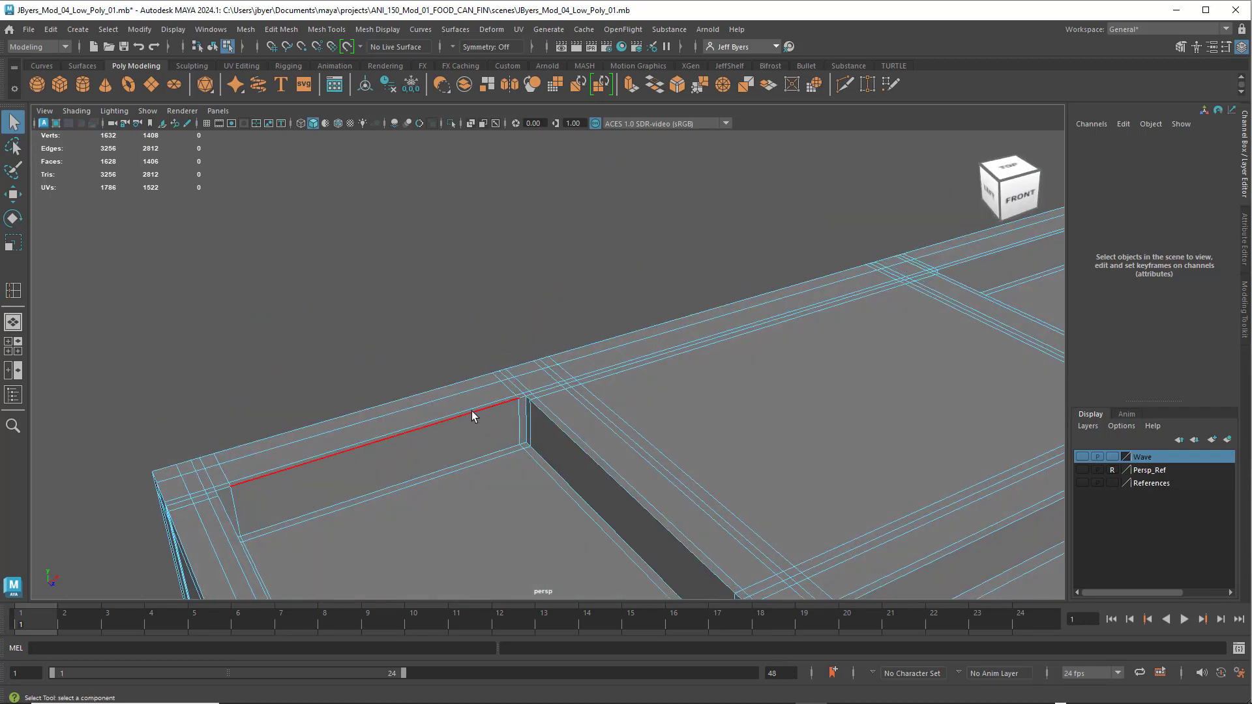
right_drag(600, 339, 597, 413)
scroll(560, 441, up, 2)
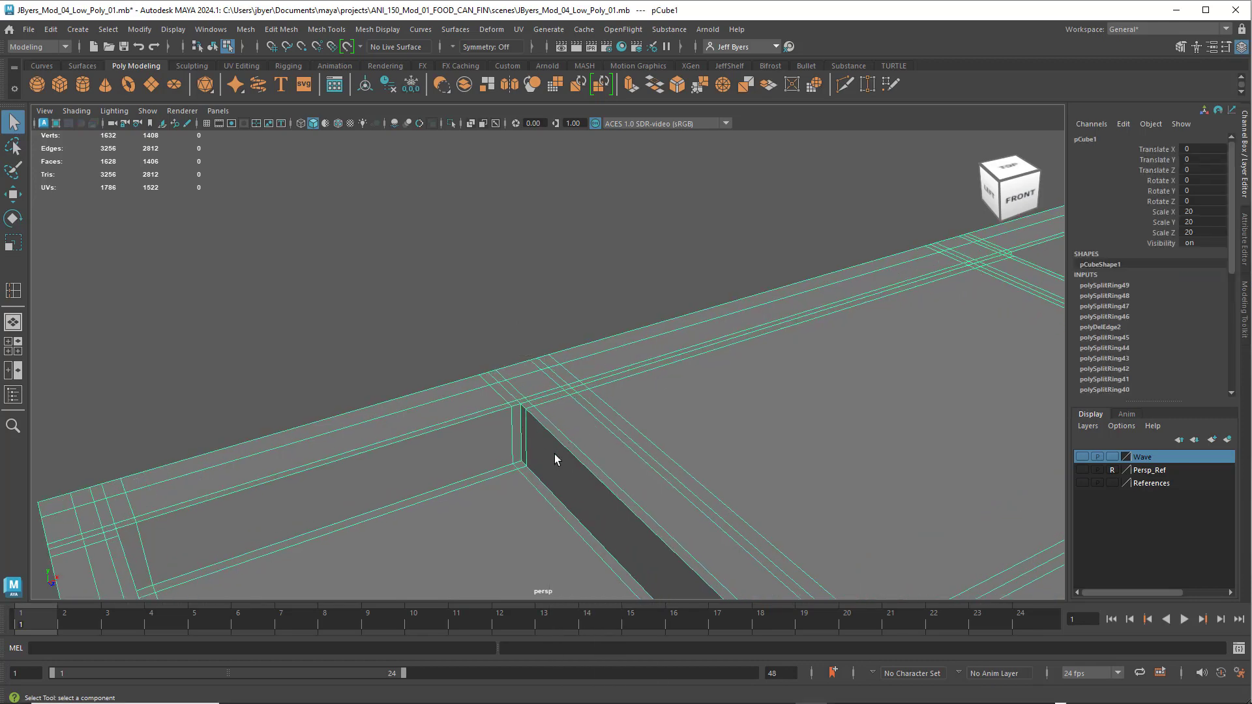
alt+middle_drag(555, 454, 606, 460)
alt+drag(606, 460, 609, 450)
alt+middle_drag(609, 455, 667, 436)
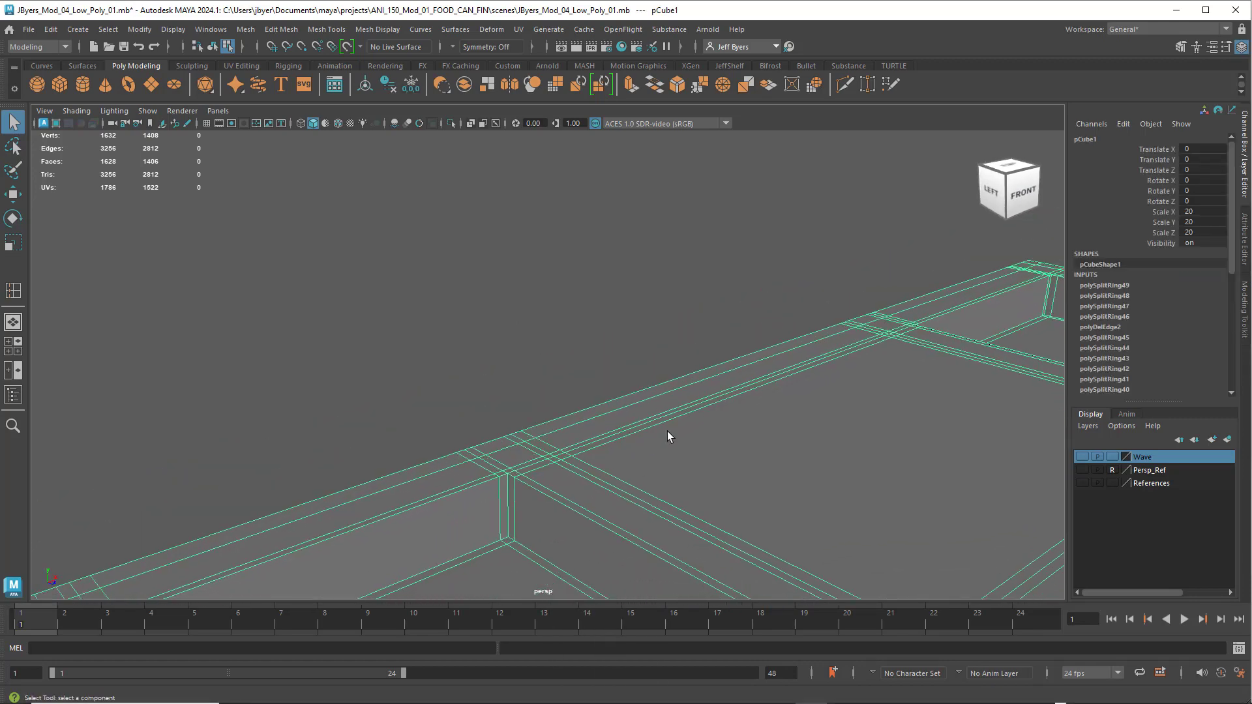
shift+right_drag(667, 432, 598, 366)
click(509, 483)
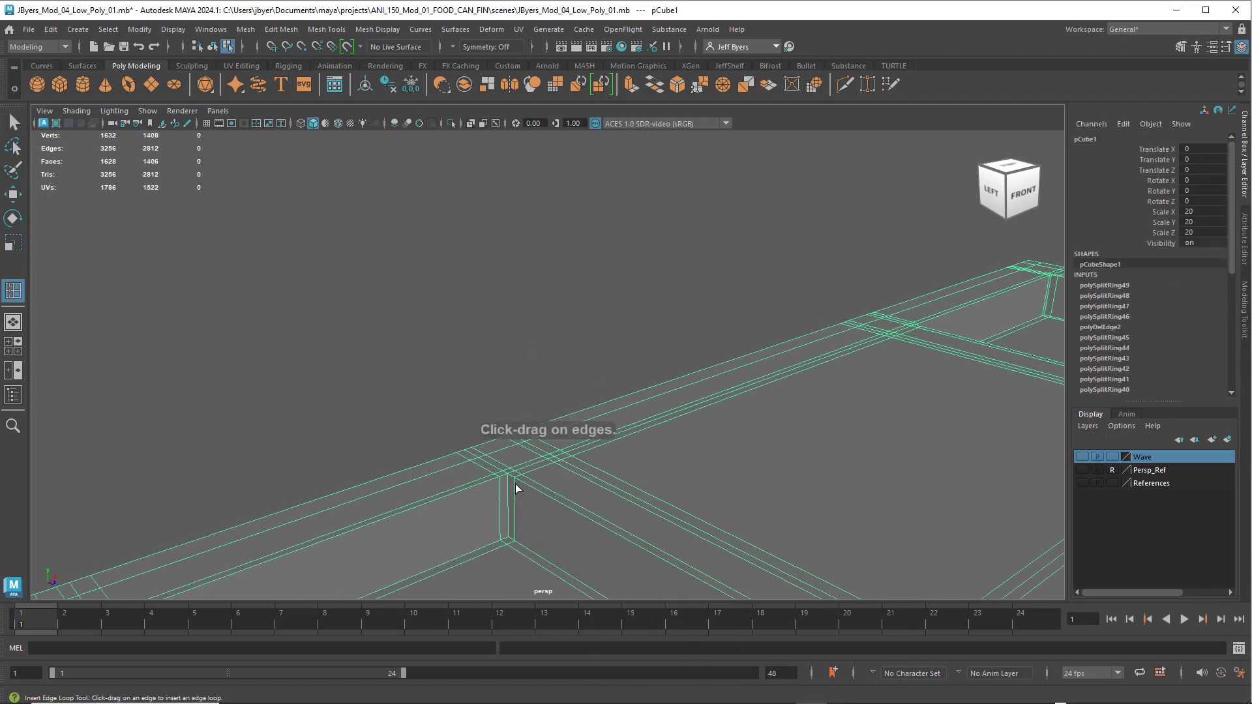
drag(517, 489, 517, 537)
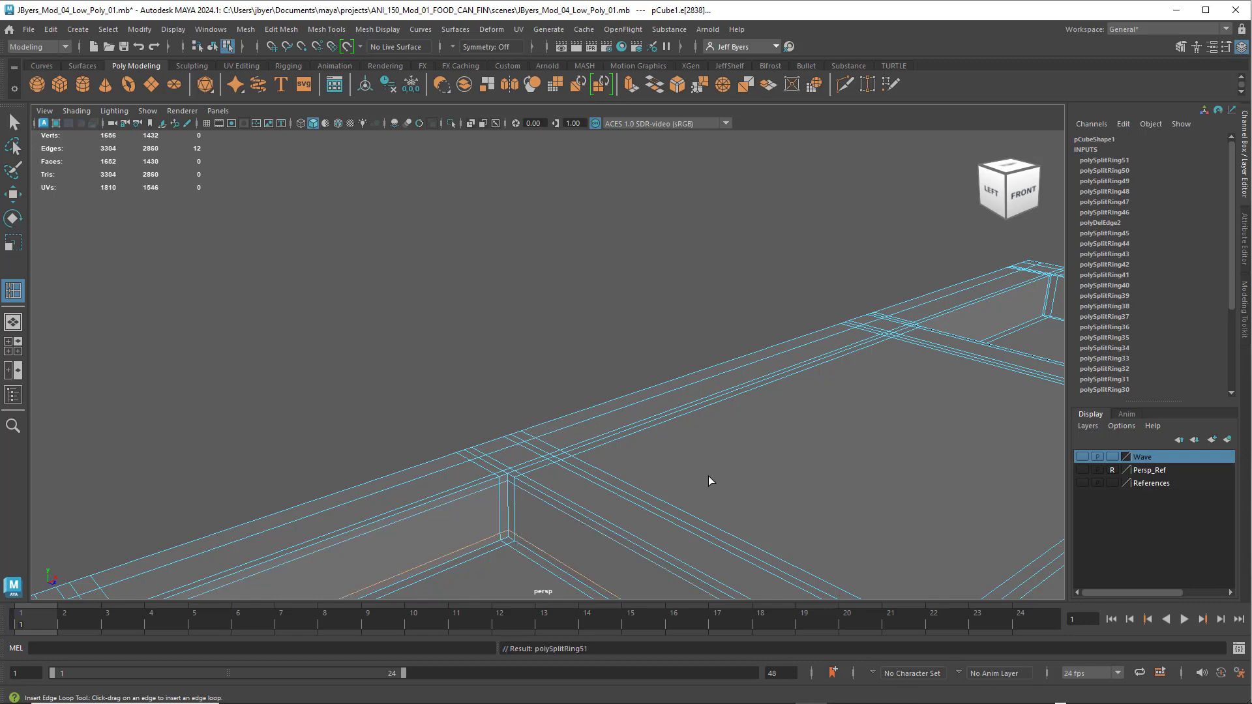
Insert two supporting edge loops around the walls of the top face's back-right recess, near their upper and lower edges.
alt+middle_drag(708, 476, 302, 545)
alt+middle_drag(796, 453, 482, 518)
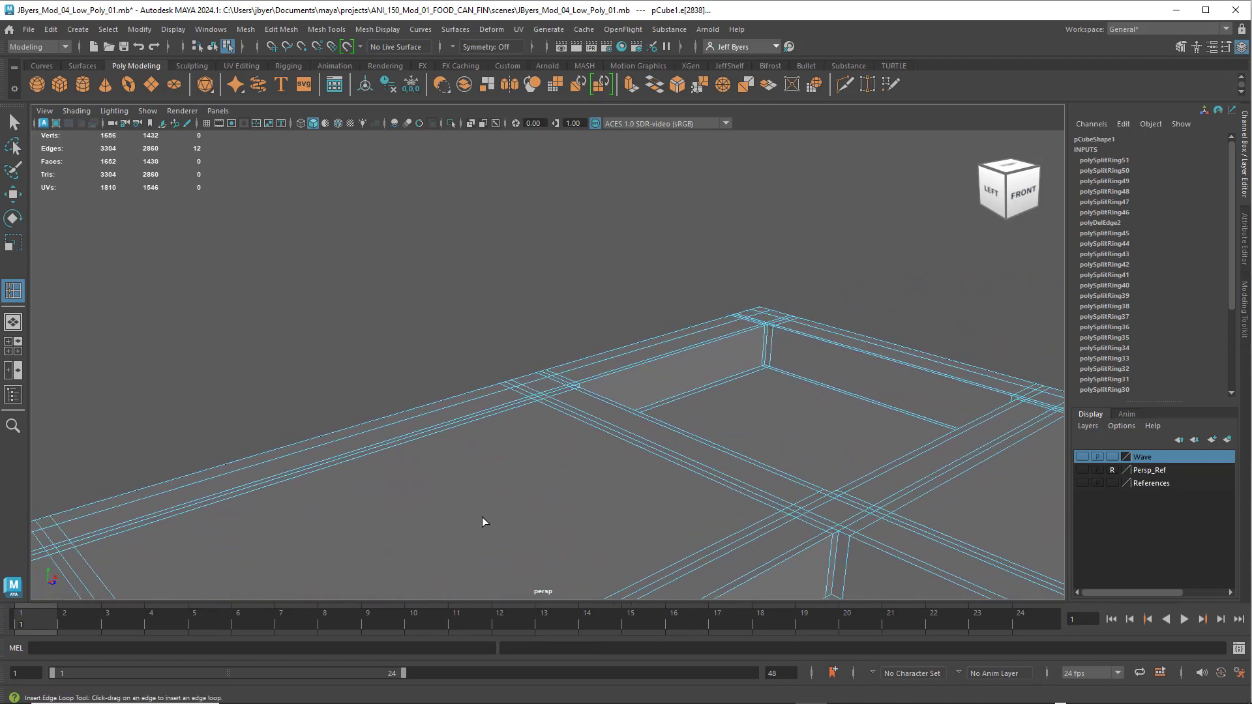
alt+right_drag(483, 518, 641, 515)
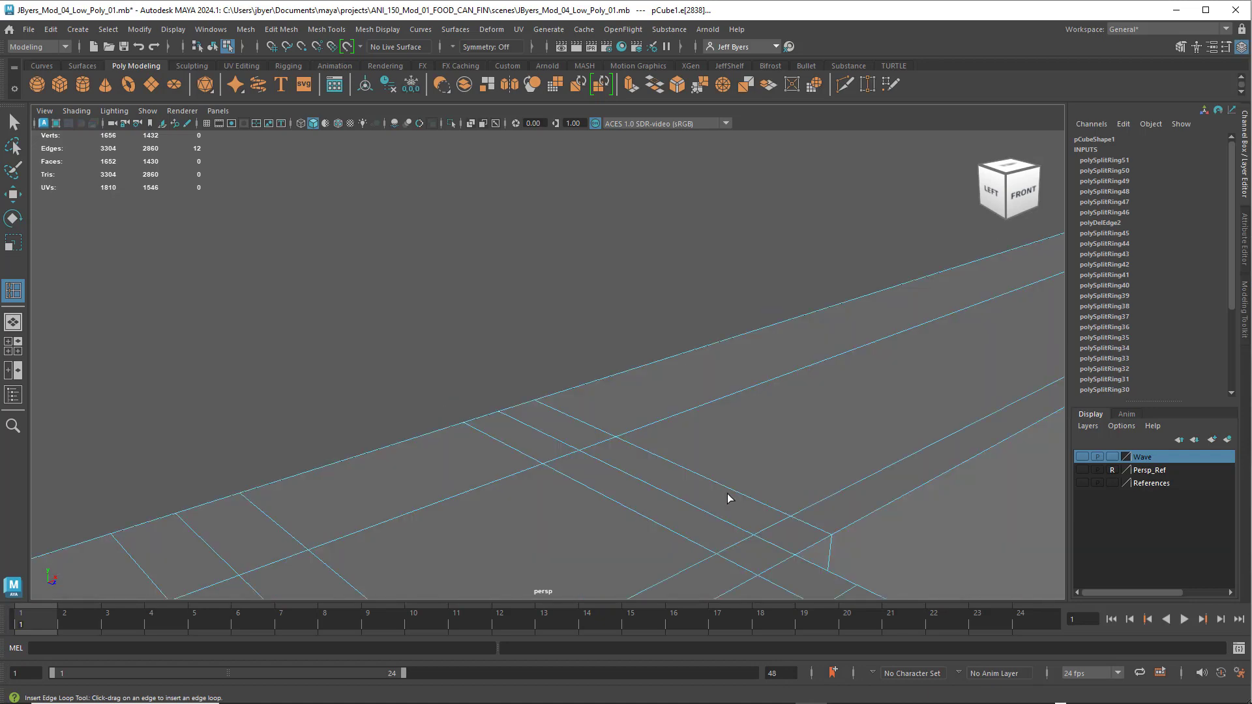
alt+middle_drag(727, 495, 327, 517)
scroll(553, 527, down, 4)
alt+middle_drag(711, 507, 350, 526)
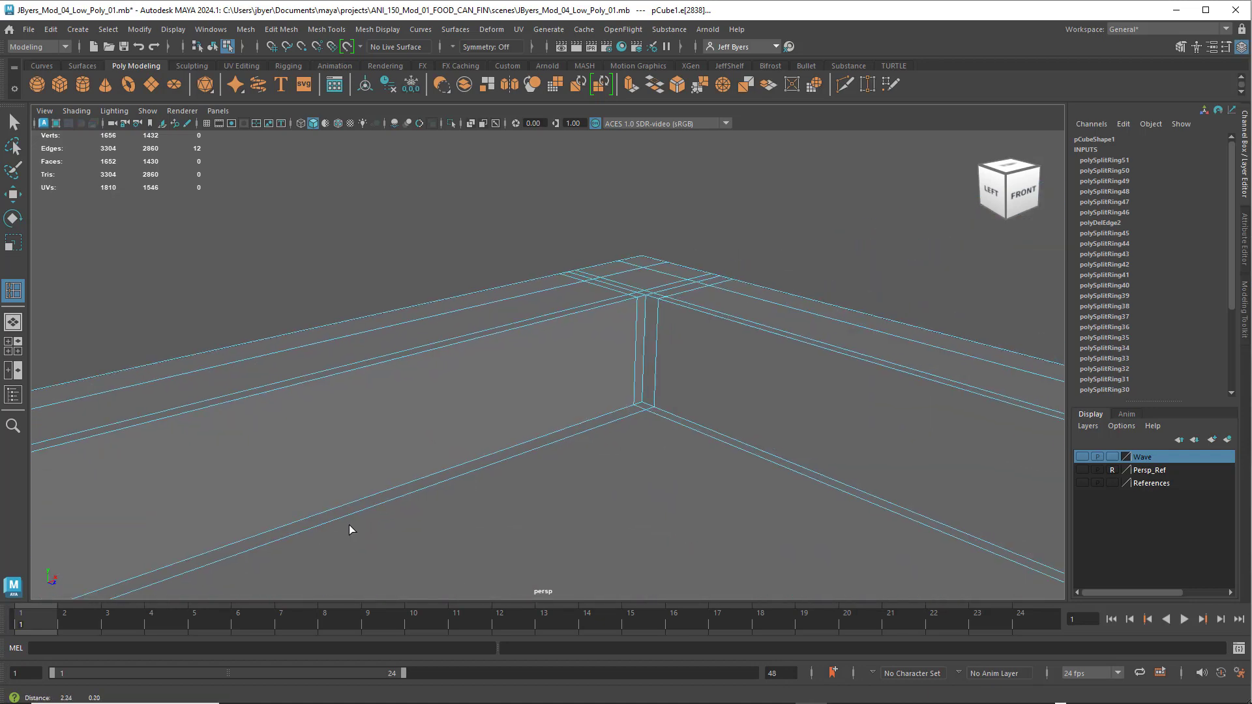
click(658, 311)
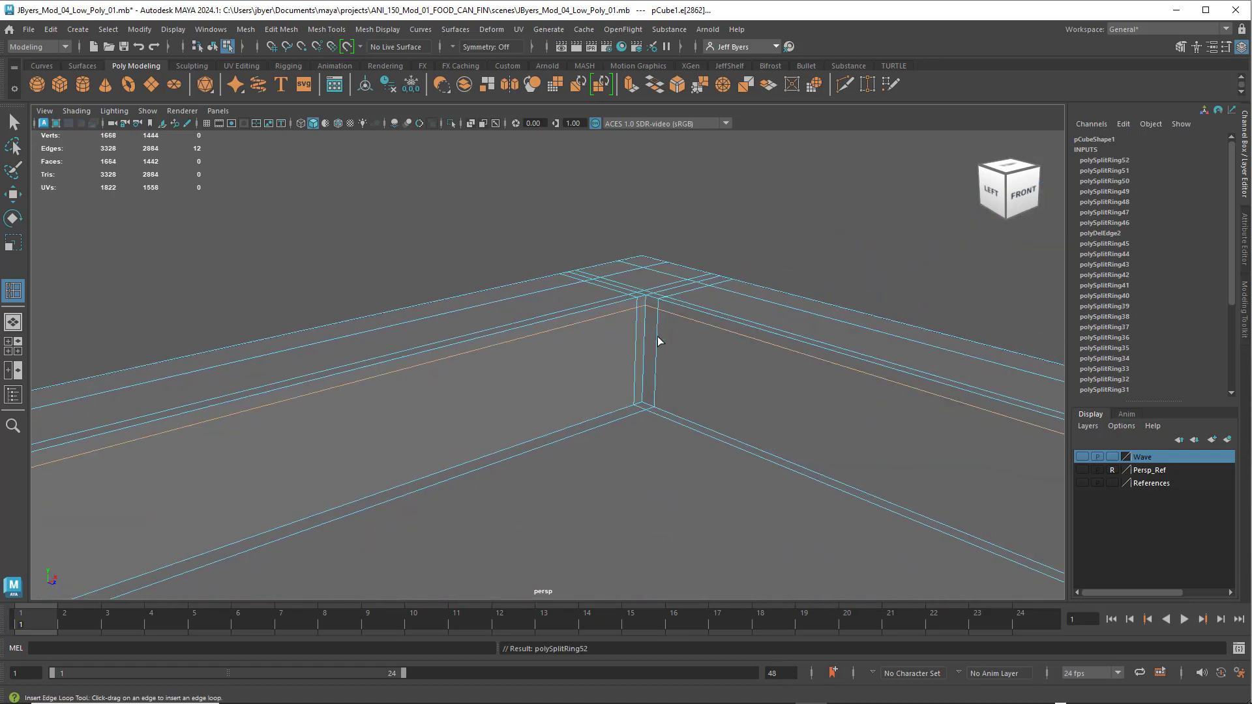
click(656, 397)
Insert two supporting edge loops around the walls of the top face's front-right recess, near their upper and lower edges.
alt+drag(741, 441, 833, 396)
alt+middle_drag(832, 400, 512, 485)
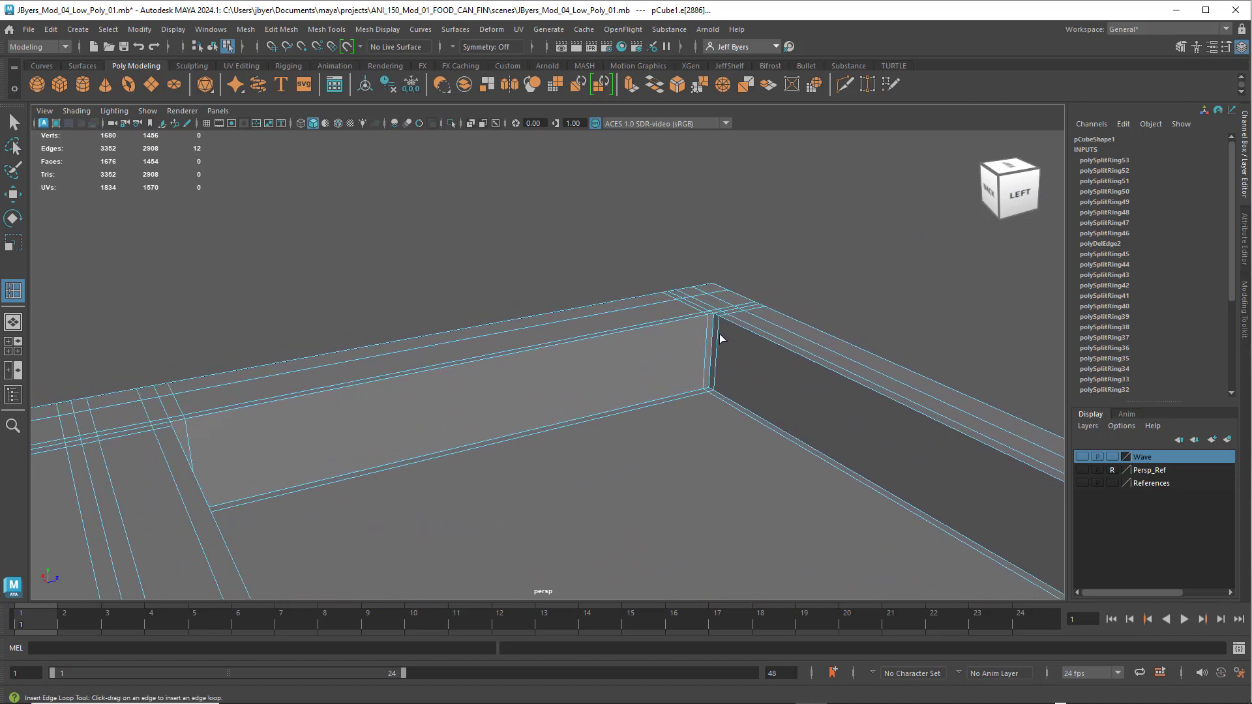
click(717, 322)
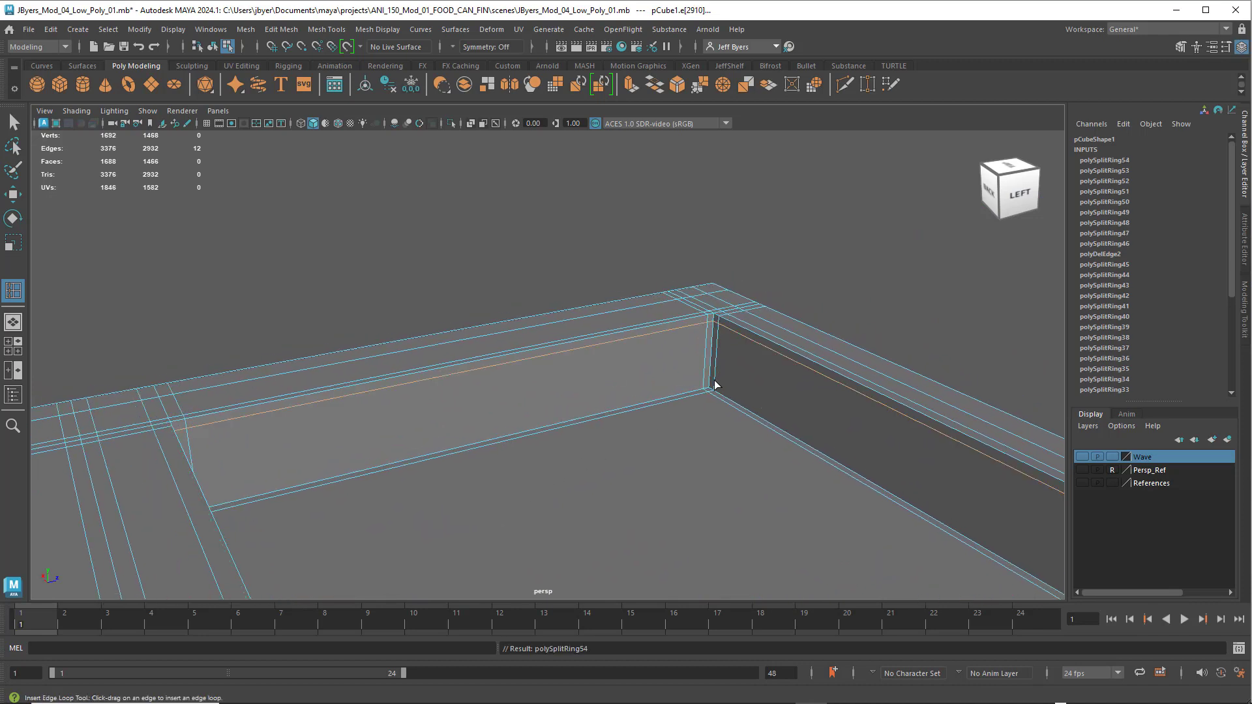
click(714, 385)
Insert two supporting edge loops around the walls of the top face's front-left recess, near their upper and lower edges.
alt+drag(713, 475, 681, 508)
alt+drag(858, 506, 582, 508)
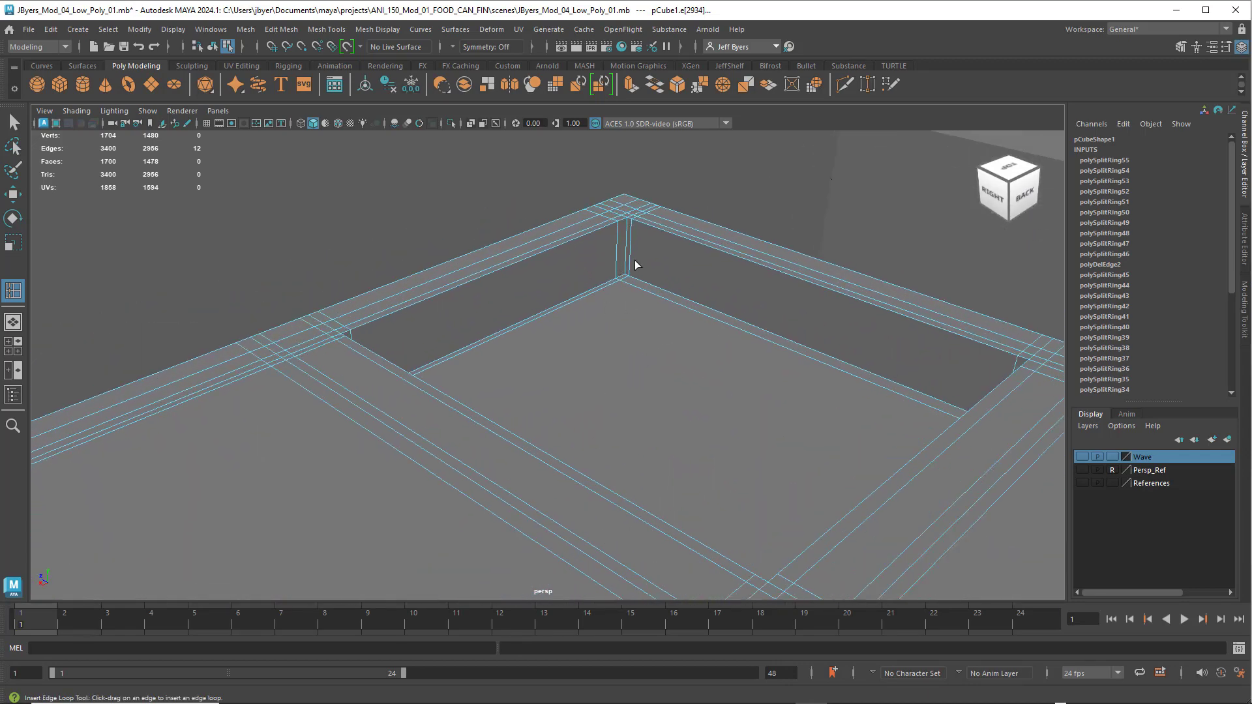
drag(630, 229, 630, 267)
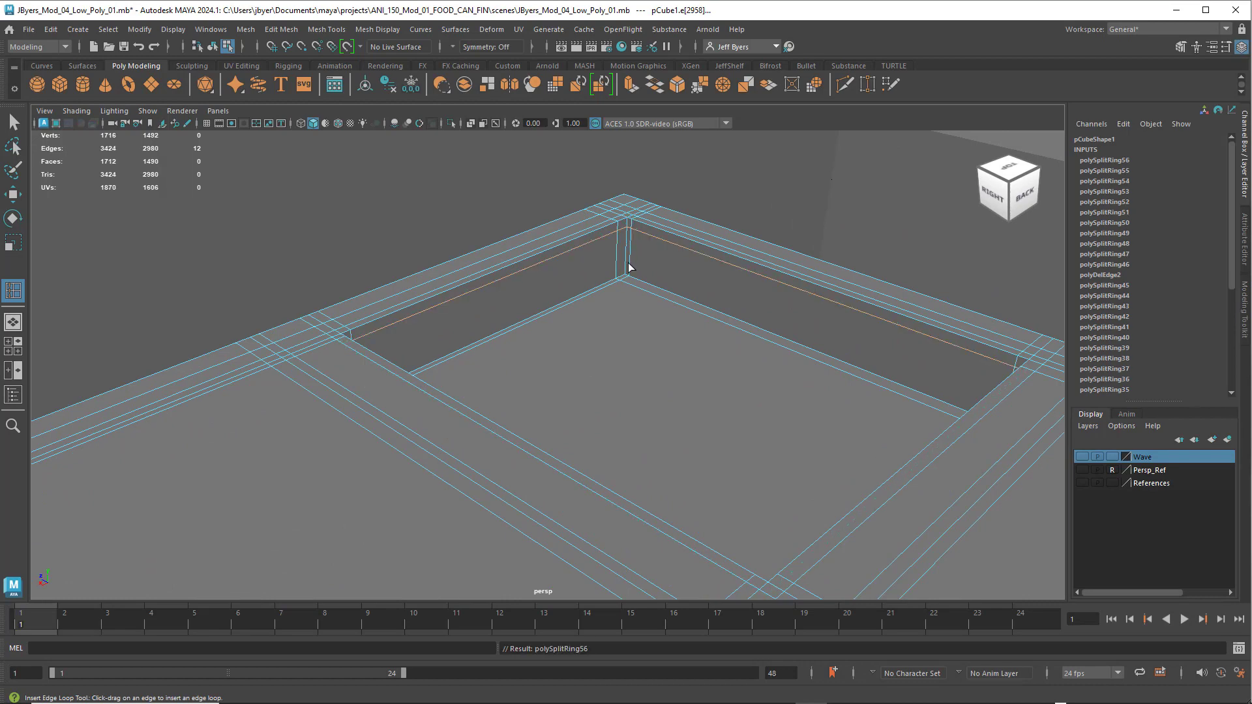
click(628, 267)
Insert two supporting edge loops around the walls of the top face's center recess, near their upper and lower edges.
alt+drag(674, 369, 530, 411)
scroll(629, 399, up, 2)
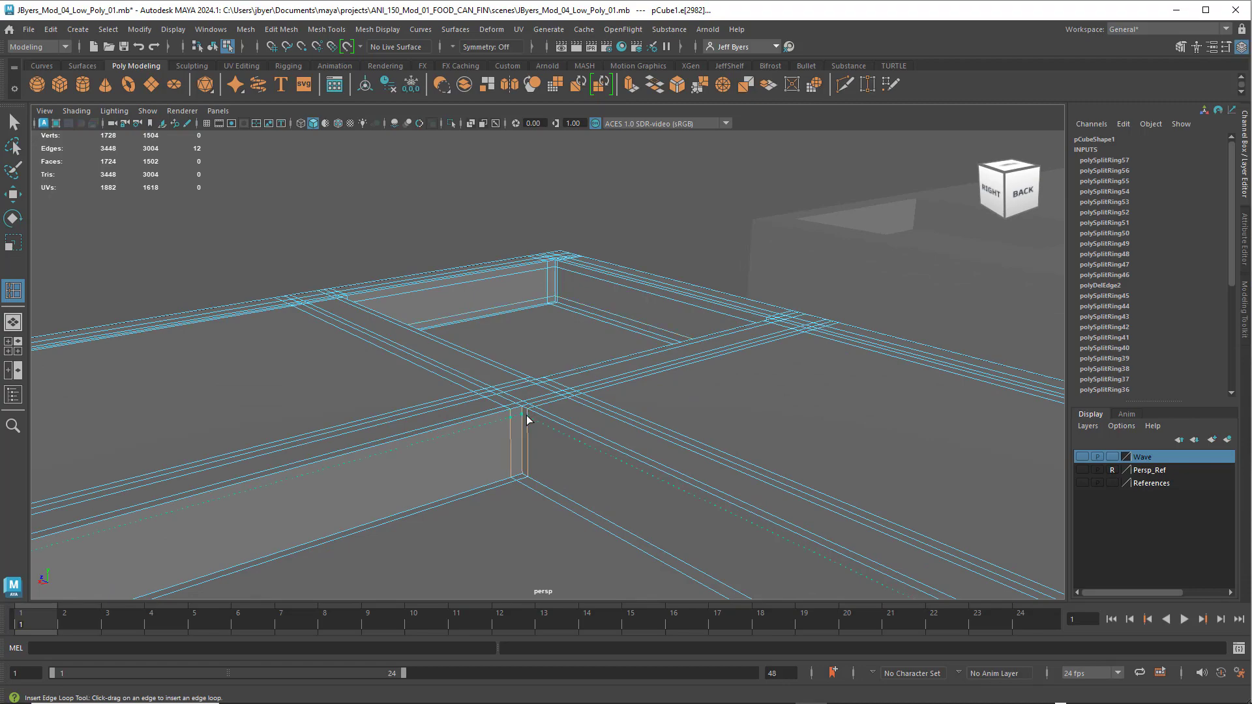
click(527, 416)
click(529, 468)
alt+drag(549, 451, 441, 461)
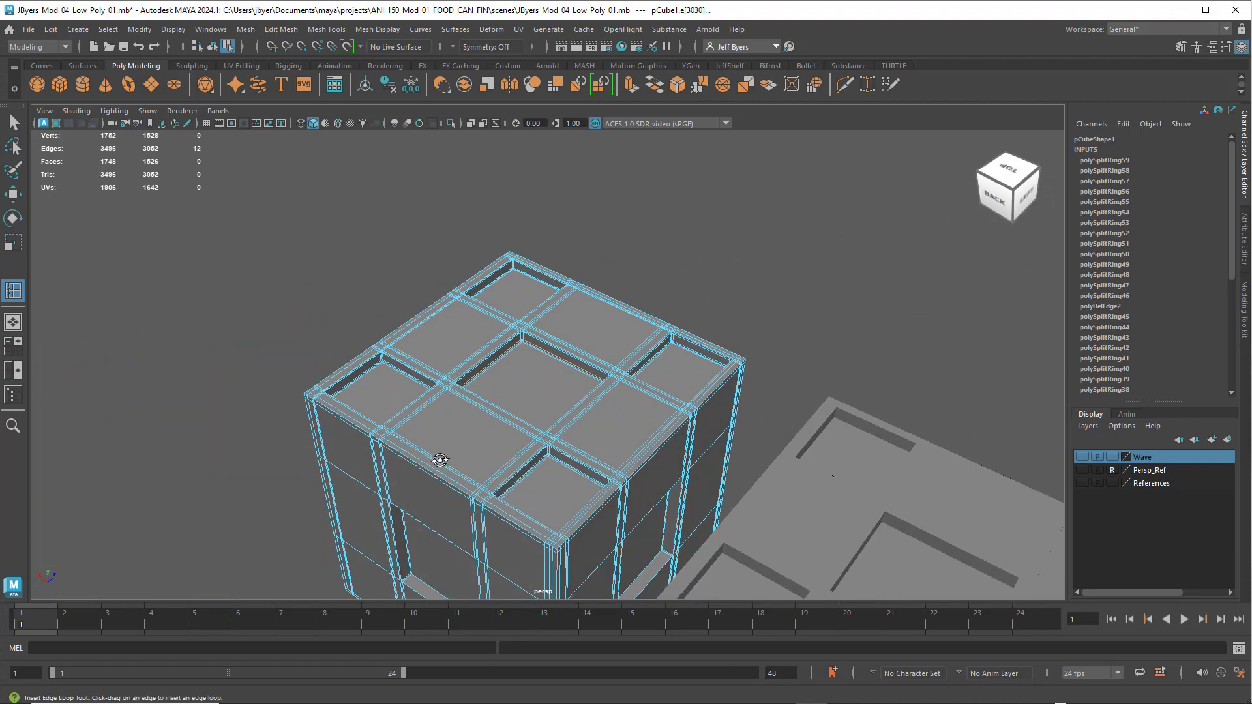
Preview the cube smoothed to check how its edges and recesses hold their shape, and return it to the unsmoothed display.
key(q)
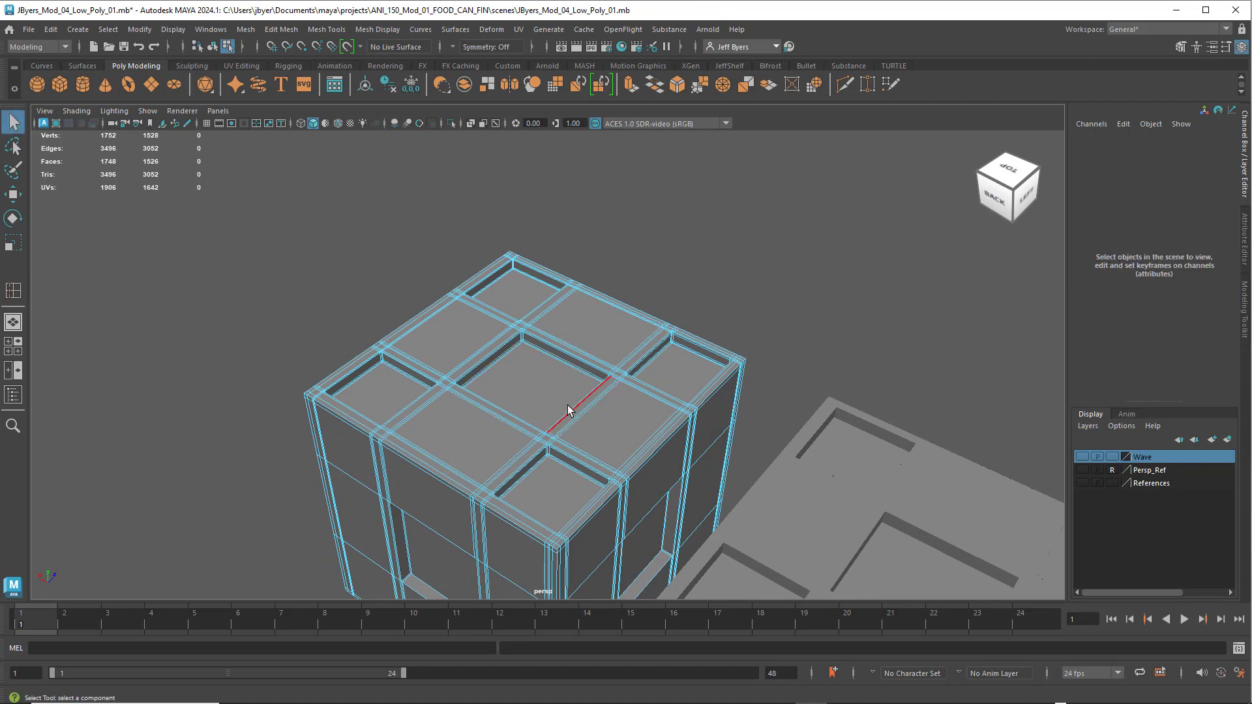
right_drag(566, 411, 545, 423)
scroll(543, 413, up, 2)
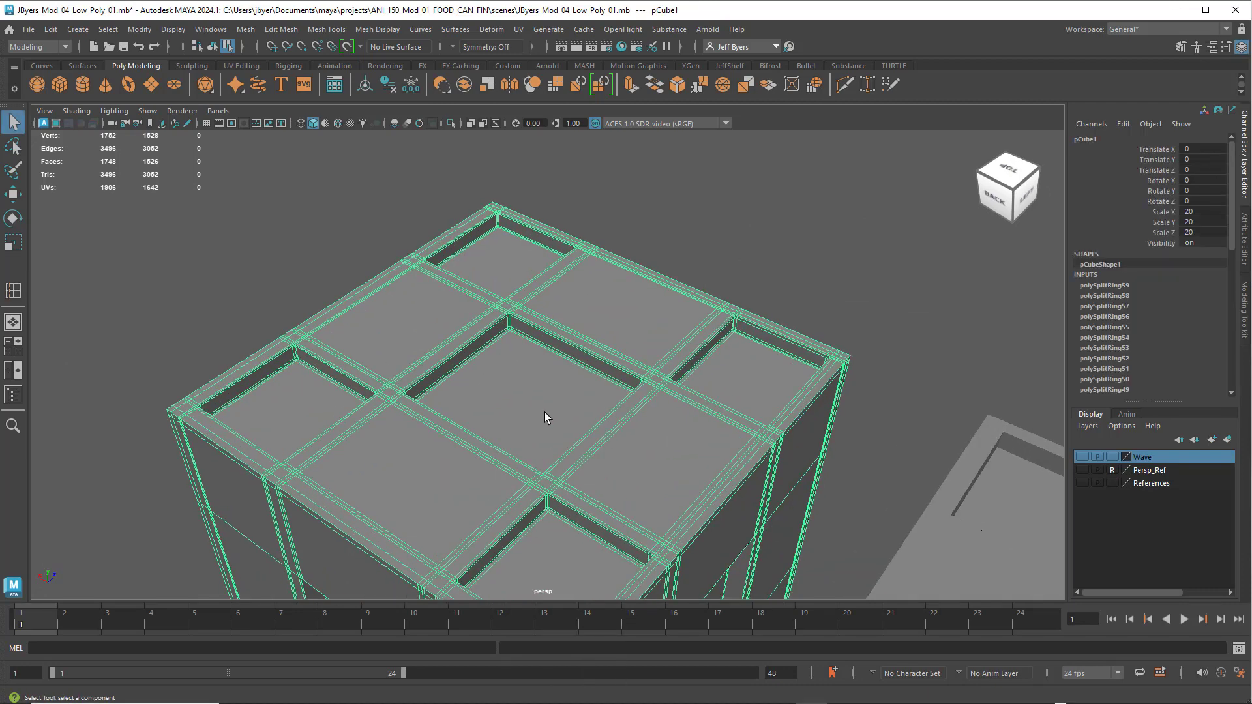
alt+drag(476, 442, 567, 411)
key(3)
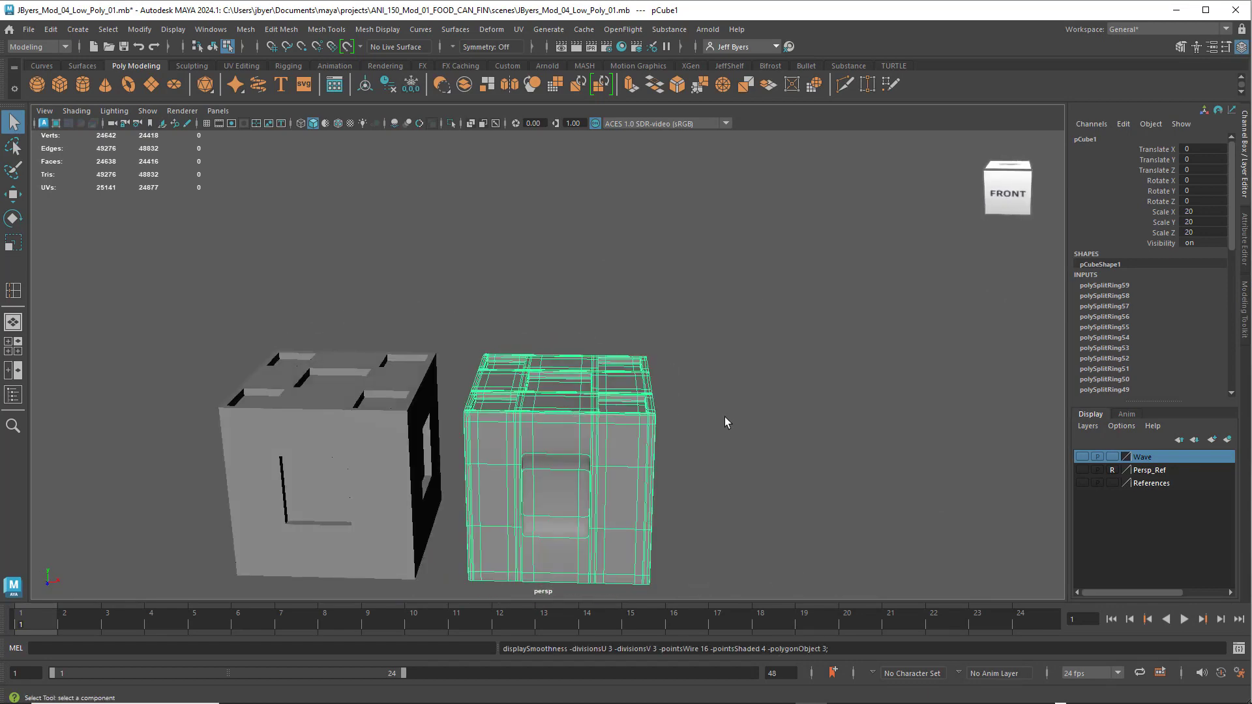
click(725, 419)
alt+drag(600, 433, 562, 419)
scroll(573, 430, up, 3)
scroll(556, 413, down, 3)
scroll(559, 424, down, 2)
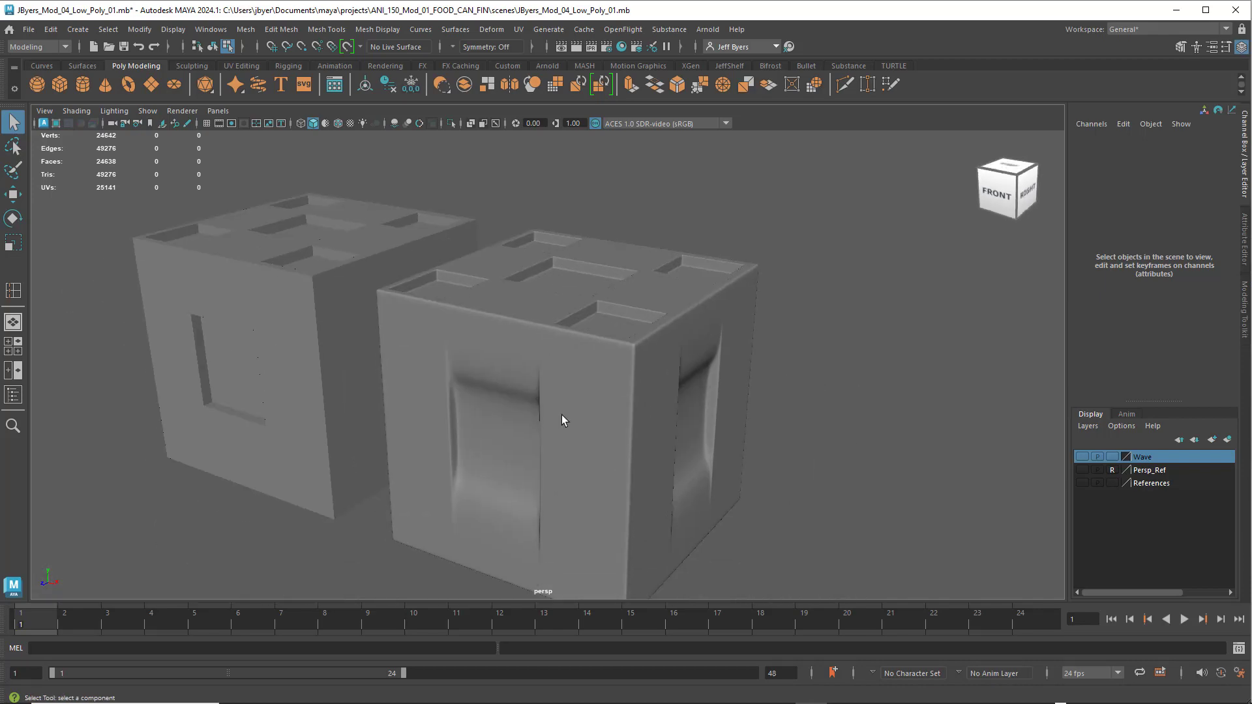
click(563, 420)
key(1)
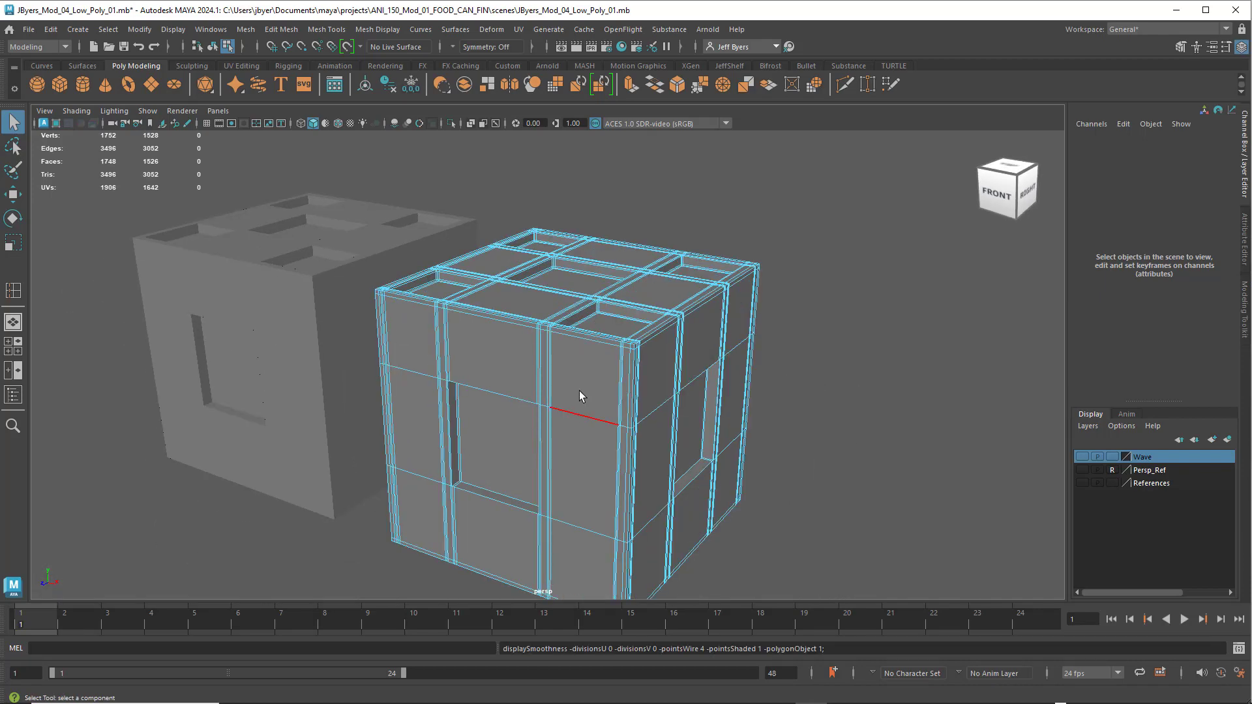
Insert a horizontal supporting edge loop around the cube just below the upper edge of the side recesses.
right_click(580, 390)
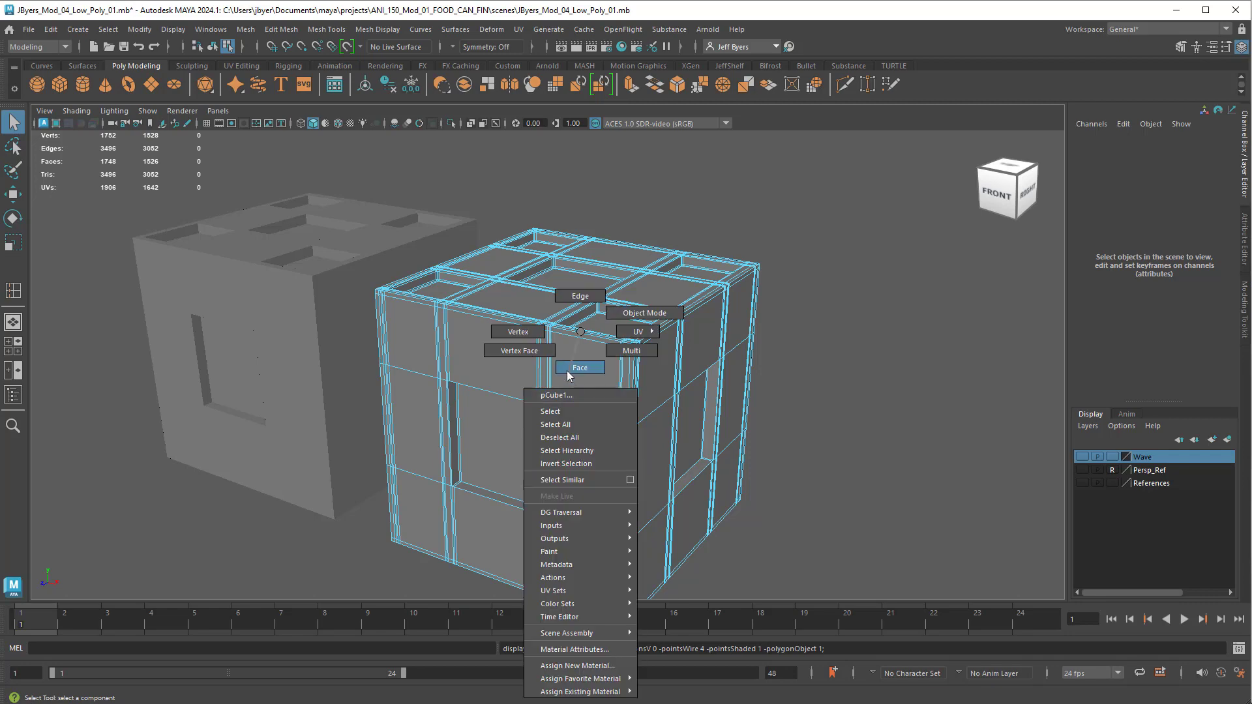
click(549, 411)
shift+right_drag(562, 382, 490, 361)
scroll(491, 361, up, 3)
scroll(490, 361, up, 3)
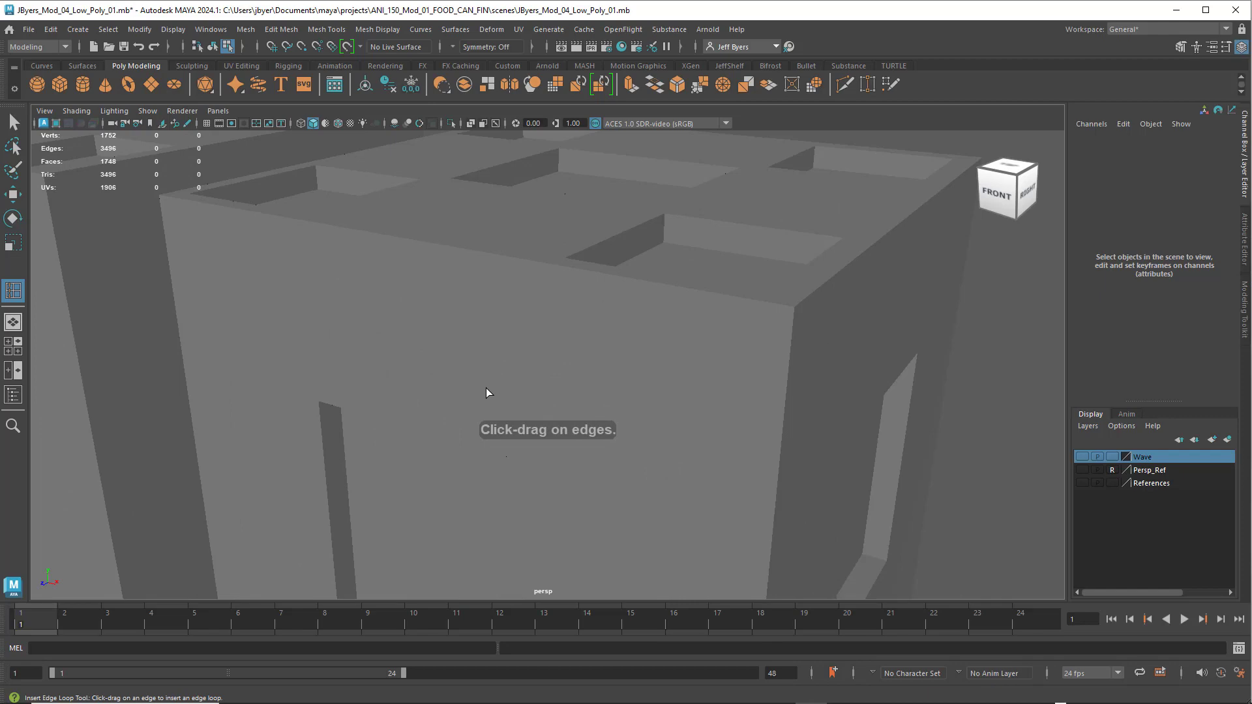
alt+drag(487, 389, 445, 346)
alt+middle_drag(321, 282, 424, 300)
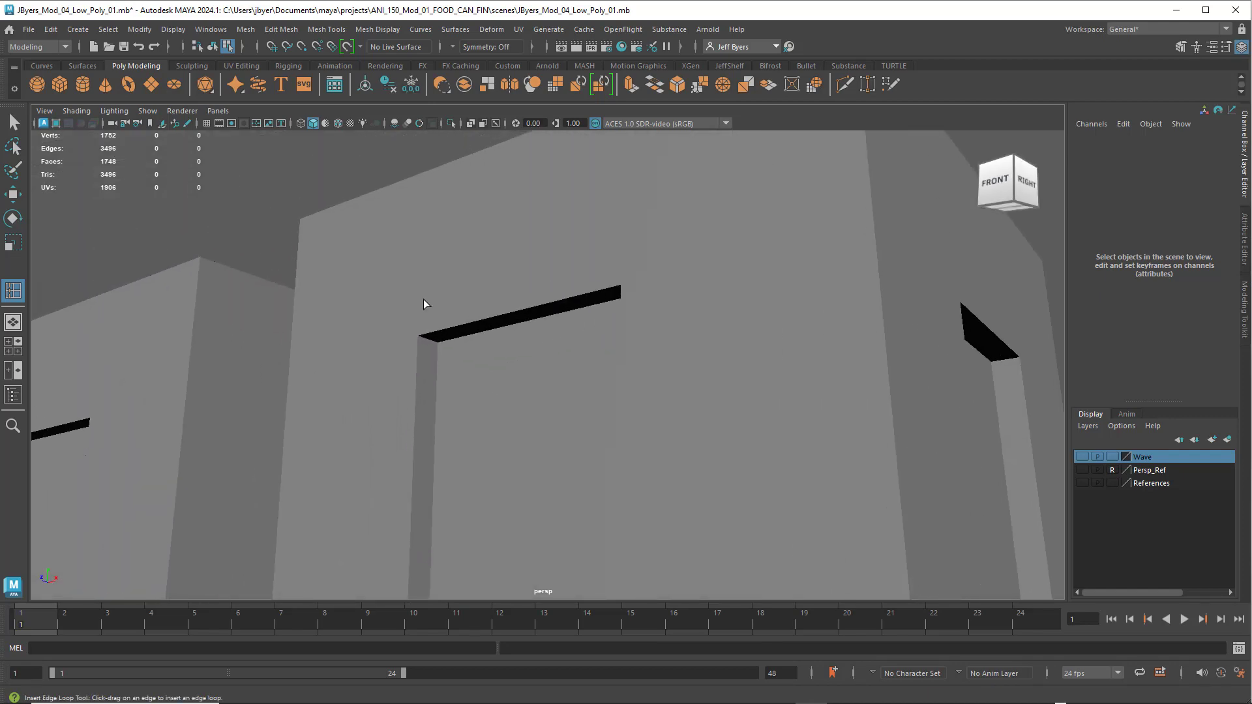
click(424, 302)
scroll(461, 356, up, 3)
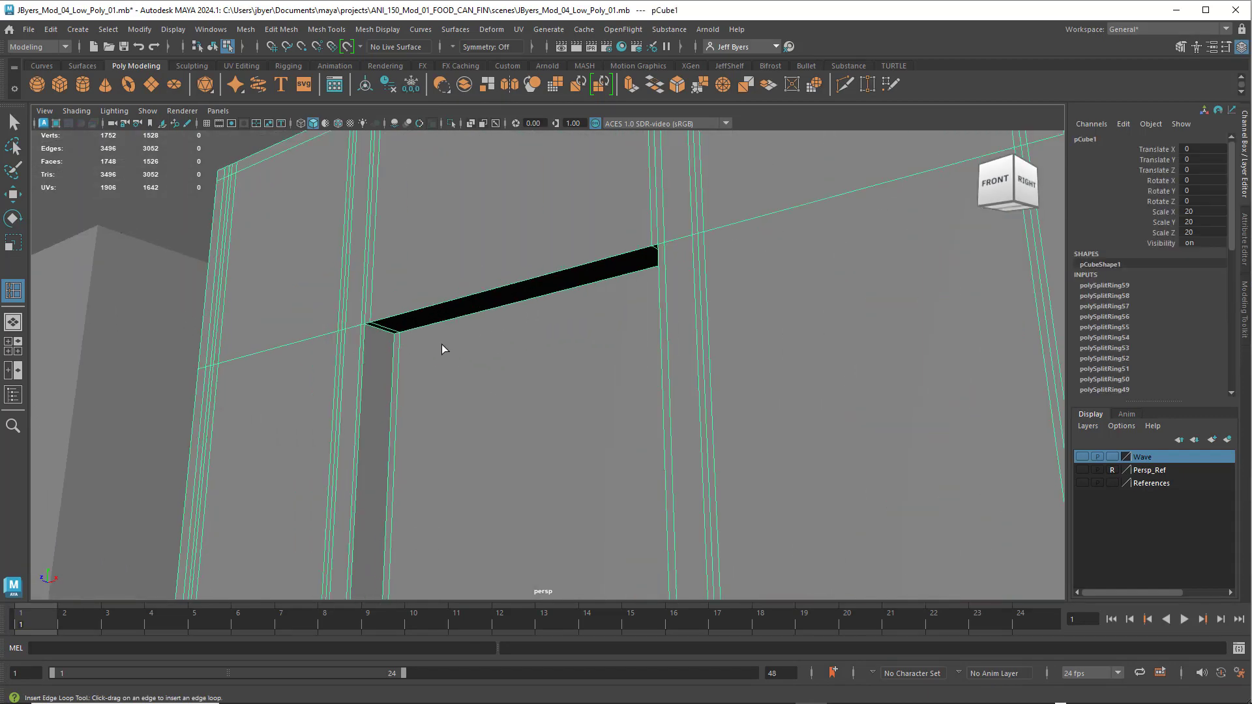
alt+middle_drag(442, 344, 487, 378)
alt+drag(487, 379, 505, 371)
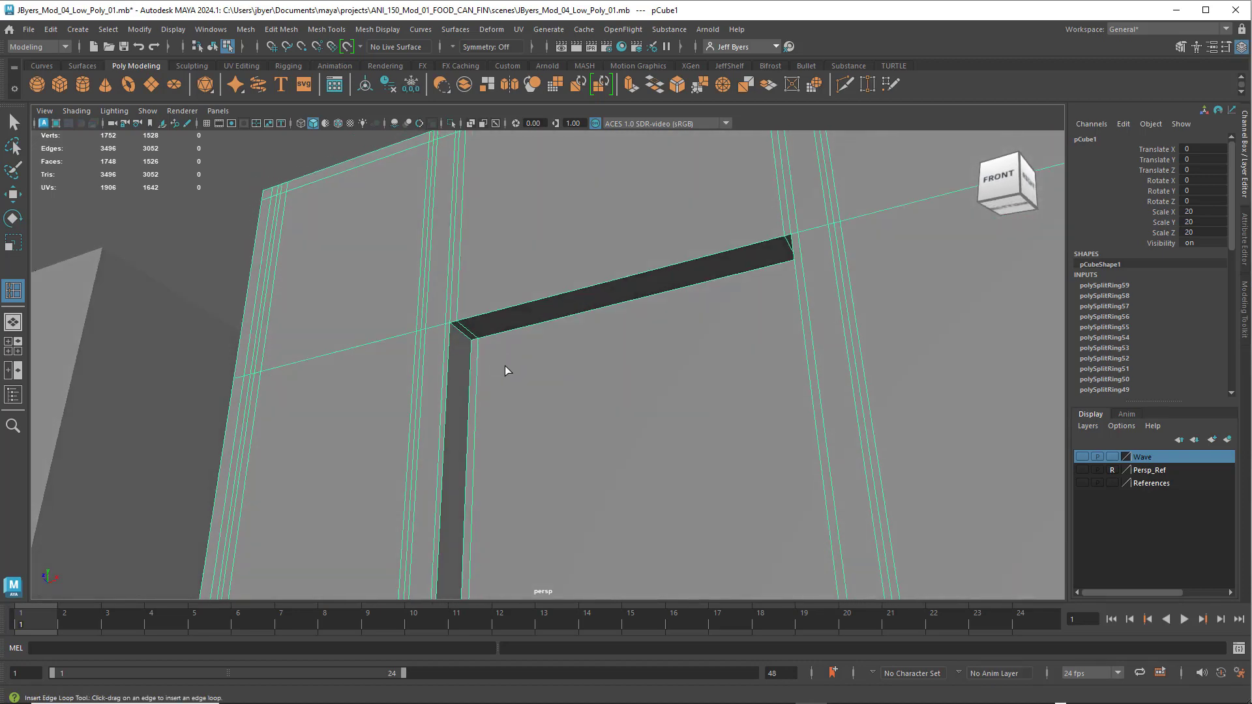
alt+middle_drag(506, 370, 480, 360)
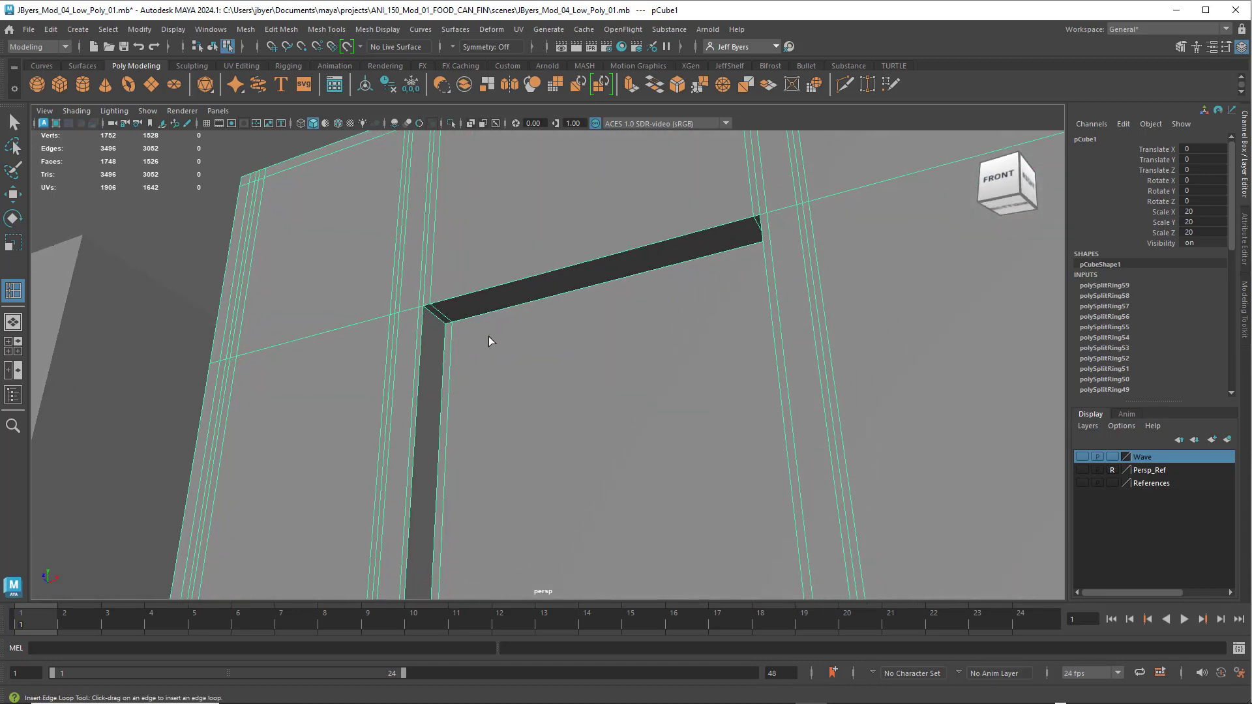
right_drag(488, 337, 432, 339)
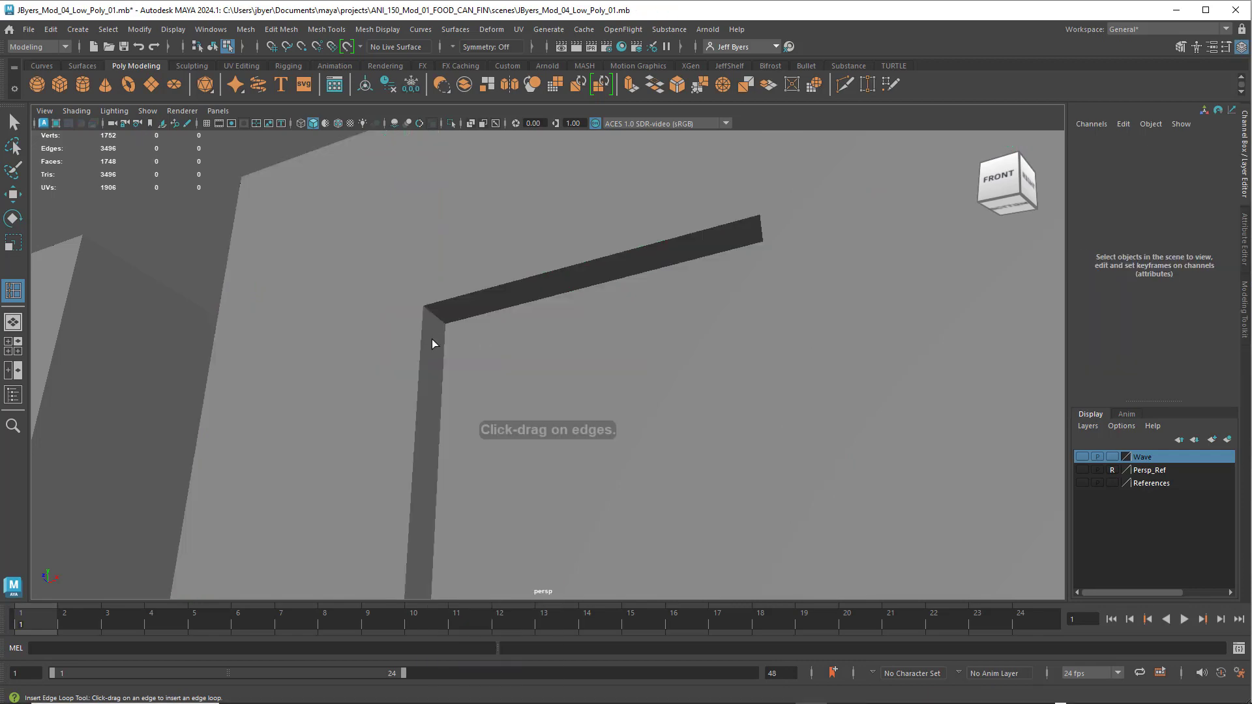
click(438, 329)
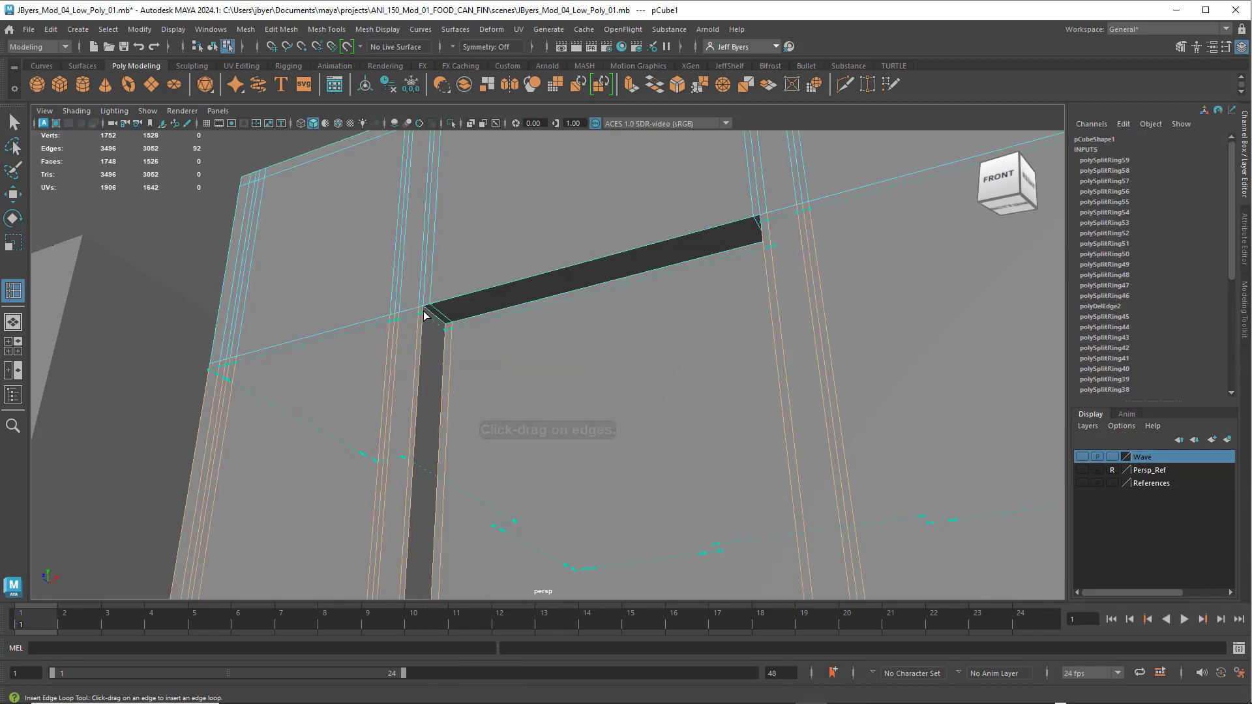
drag(424, 315, 447, 311)
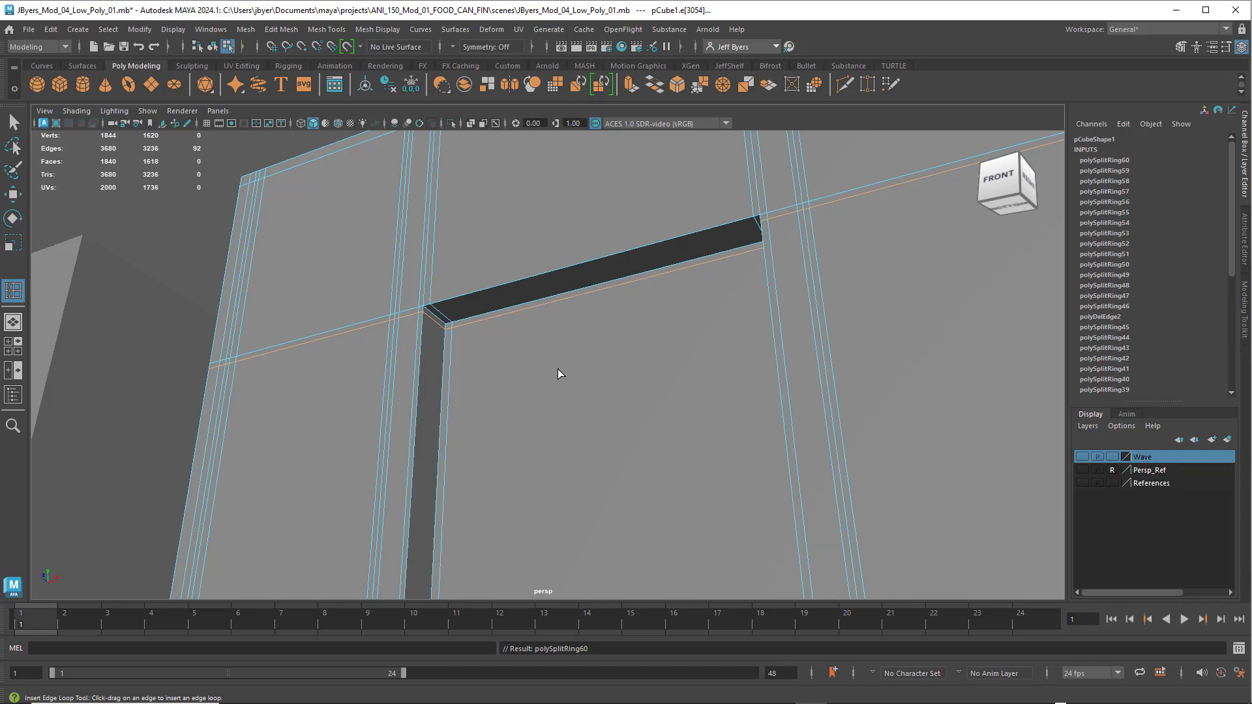
Insert a horizontal supporting edge loop around the cube just above the lower edge of the side recesses.
alt+drag(561, 389, 608, 398)
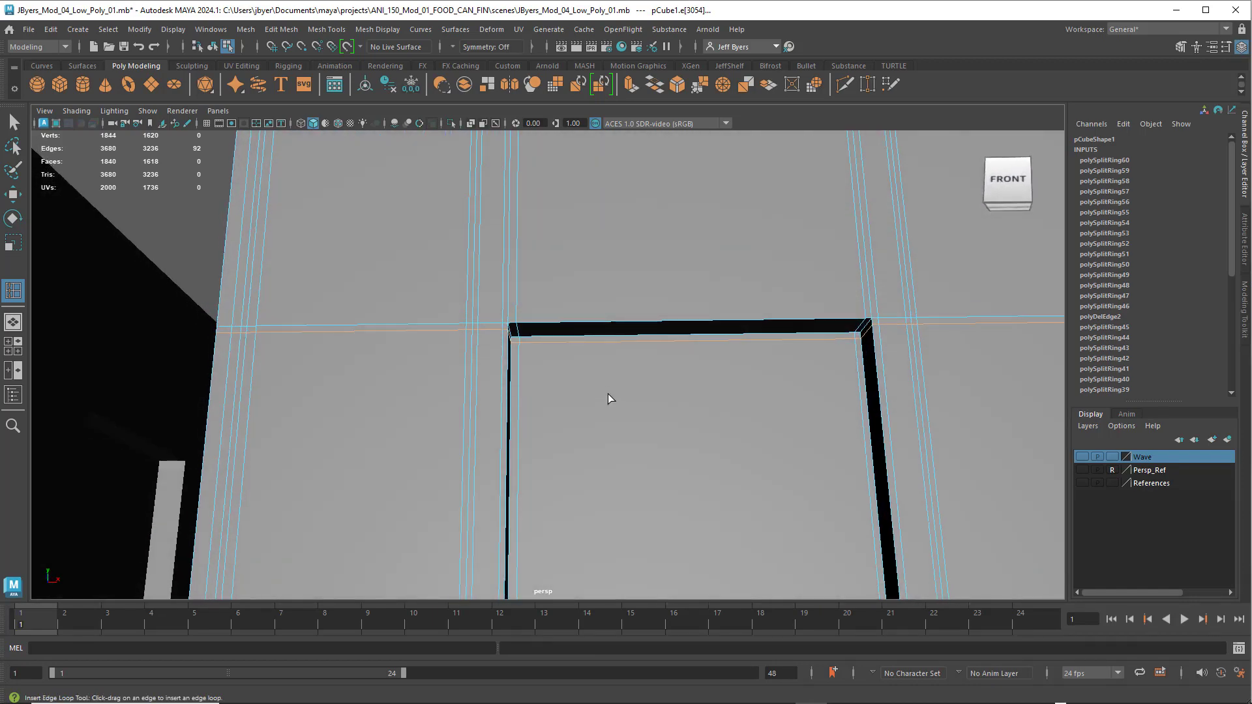
alt+middle_drag(555, 449, 523, 360)
alt+drag(523, 361, 494, 383)
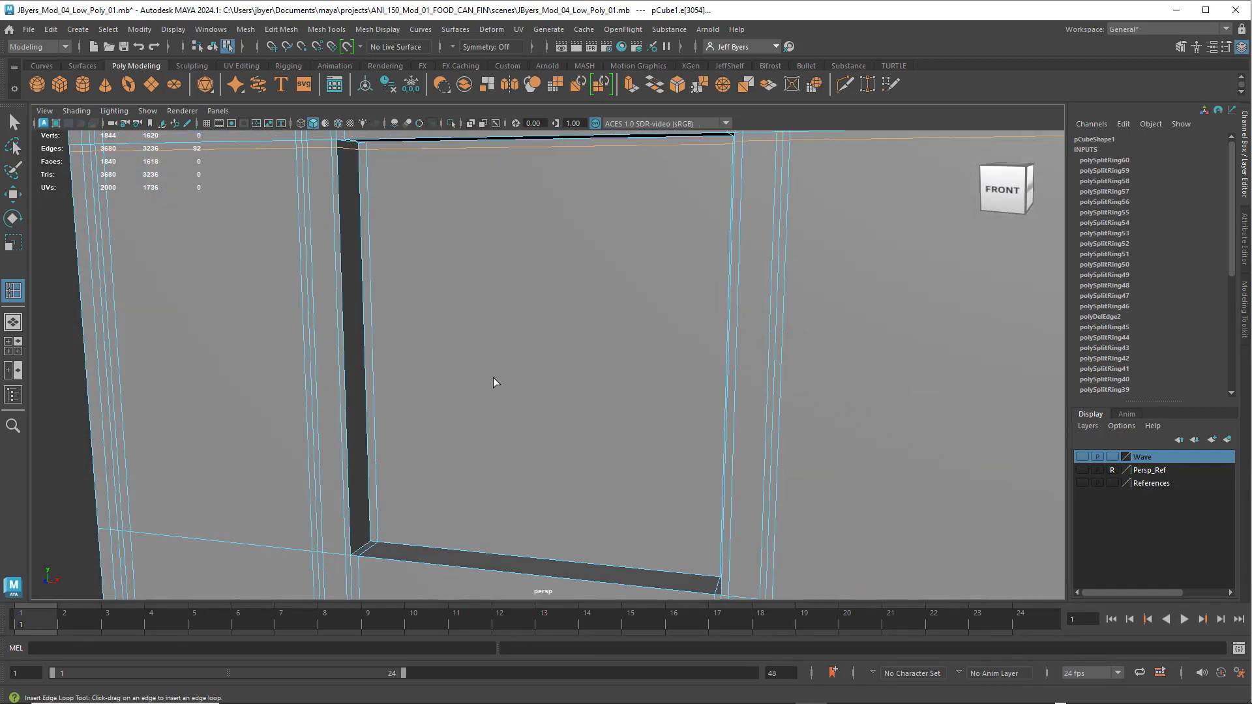
alt+middle_drag(494, 383, 547, 307)
alt+drag(411, 454, 486, 426)
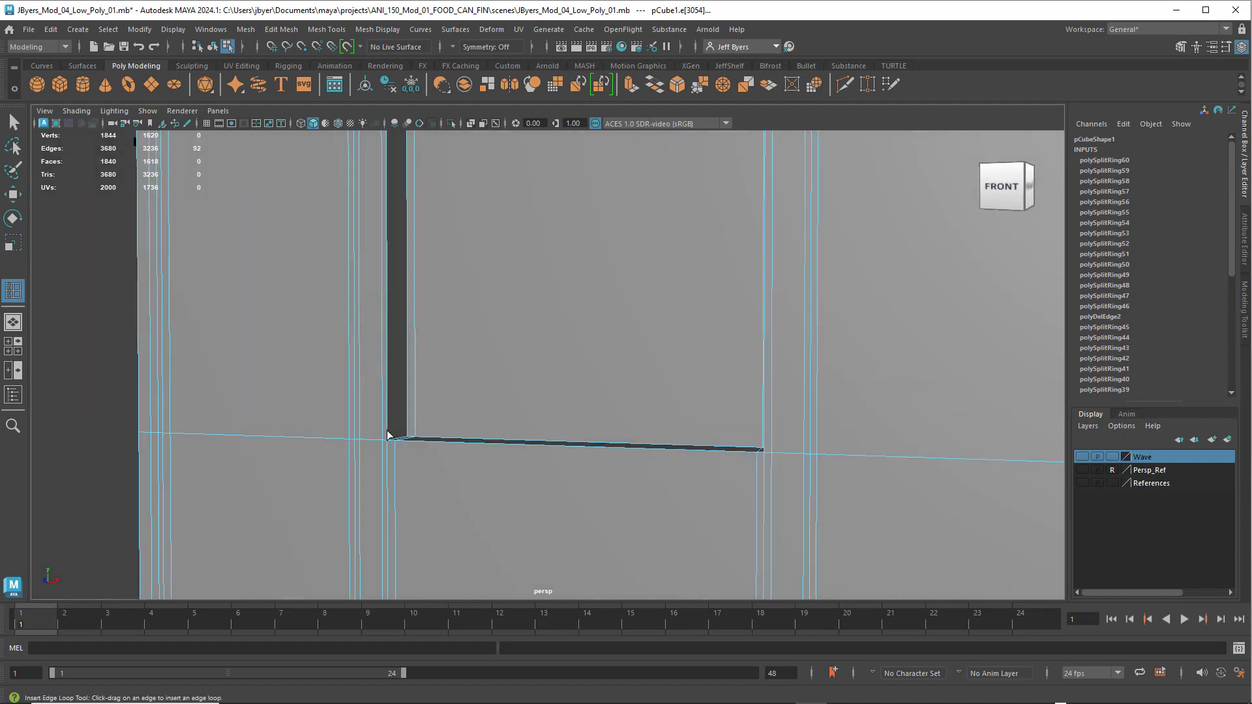
click(387, 437)
Insert two supporting edge loops around the walls of the front face's recess, near their outer and inner edges.
scroll(486, 426, down, 3)
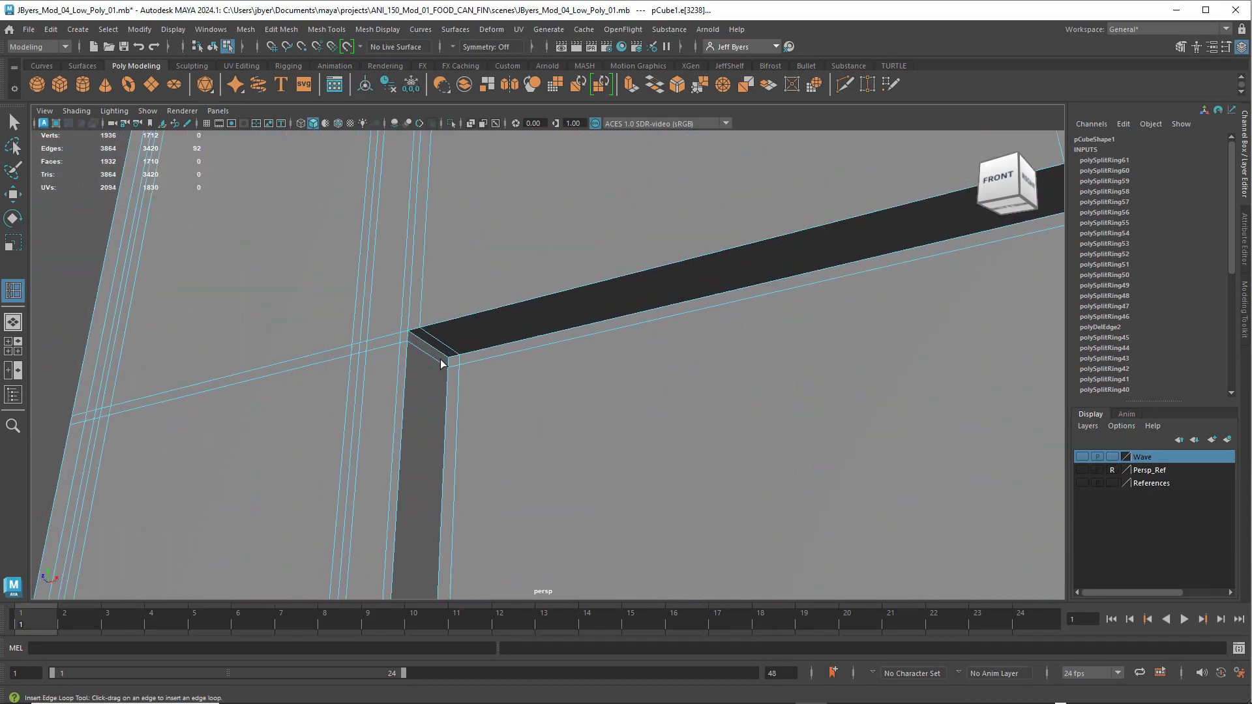
click(419, 344)
click(443, 366)
scroll(498, 391, down, 10)
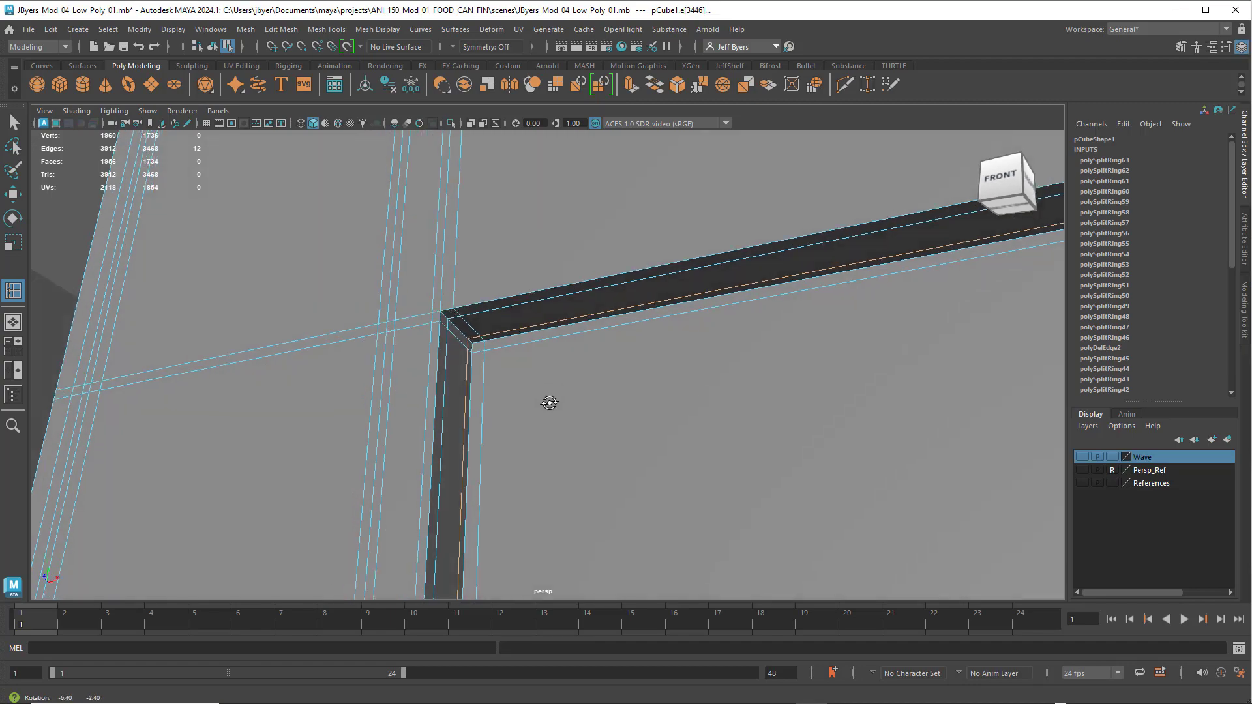
Select the whole cube in object mode and isolate it in the viewport.
alt+drag(596, 448, 624, 484)
scroll(624, 484, up, 4)
scroll(604, 478, up, 4)
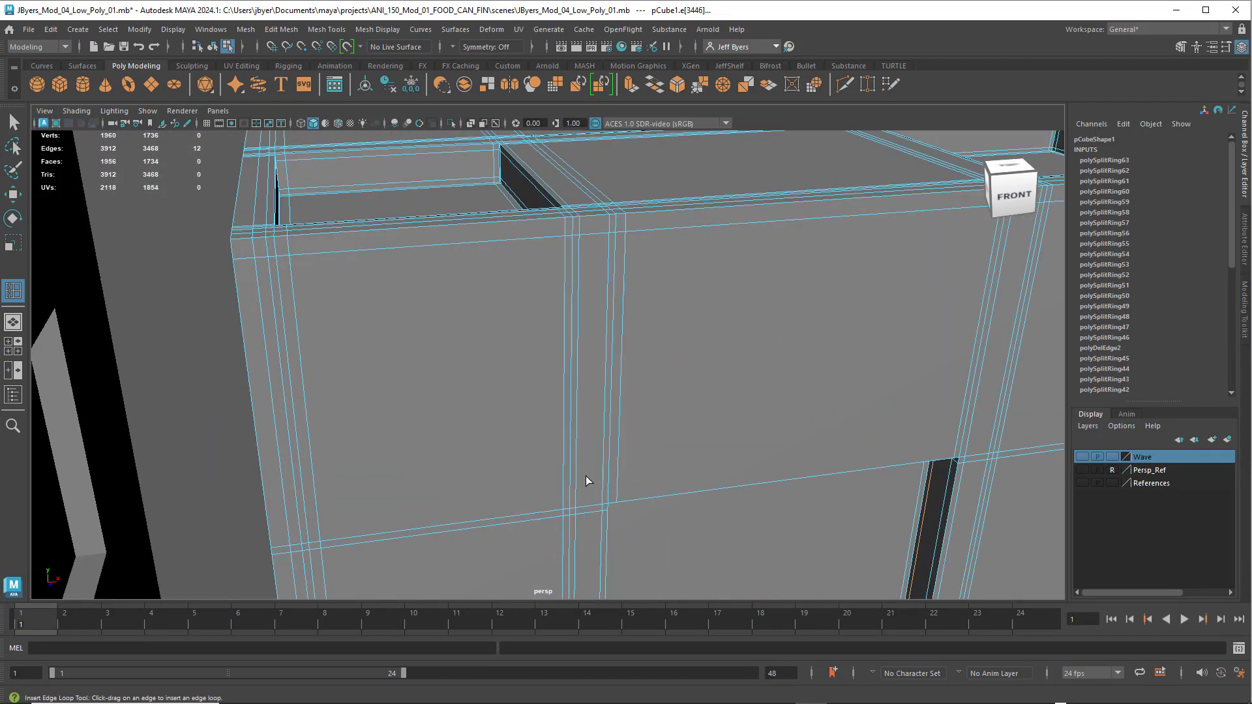
scroll(576, 472, down, 8)
alt+drag(484, 451, 479, 331)
scroll(530, 446, up, 3)
right_drag(479, 331, 472, 410)
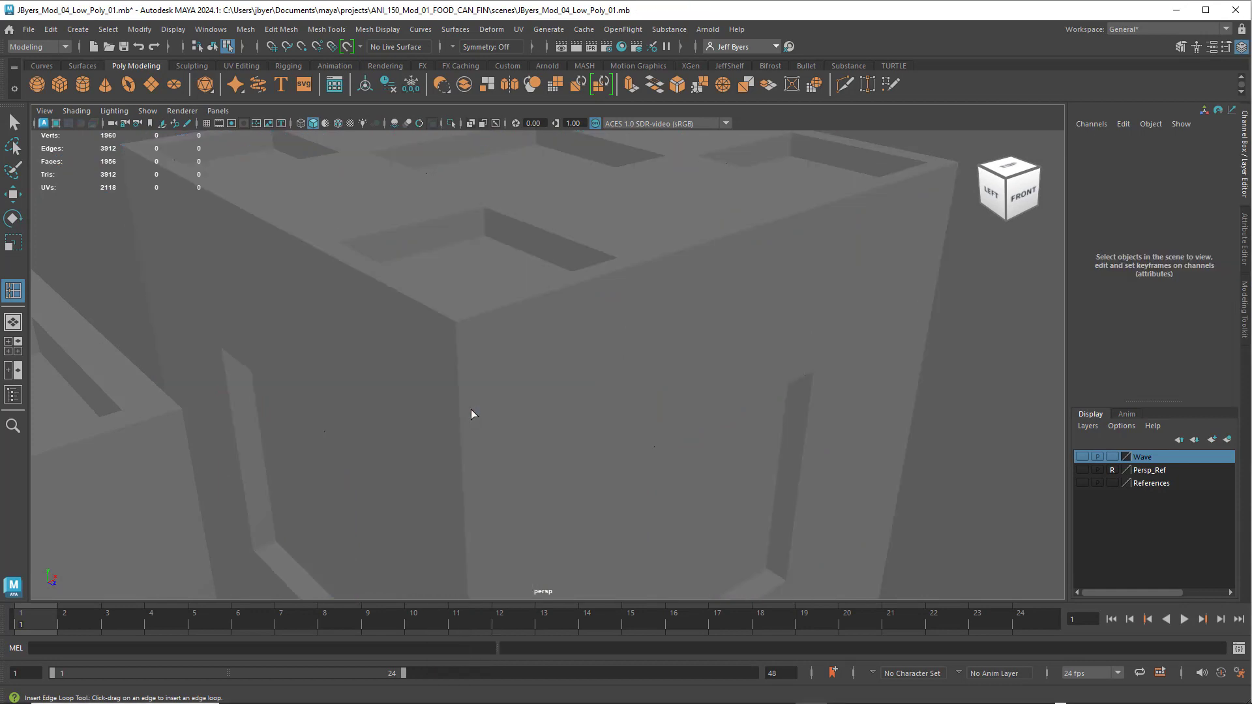
key(w)
key(ctrl+z)
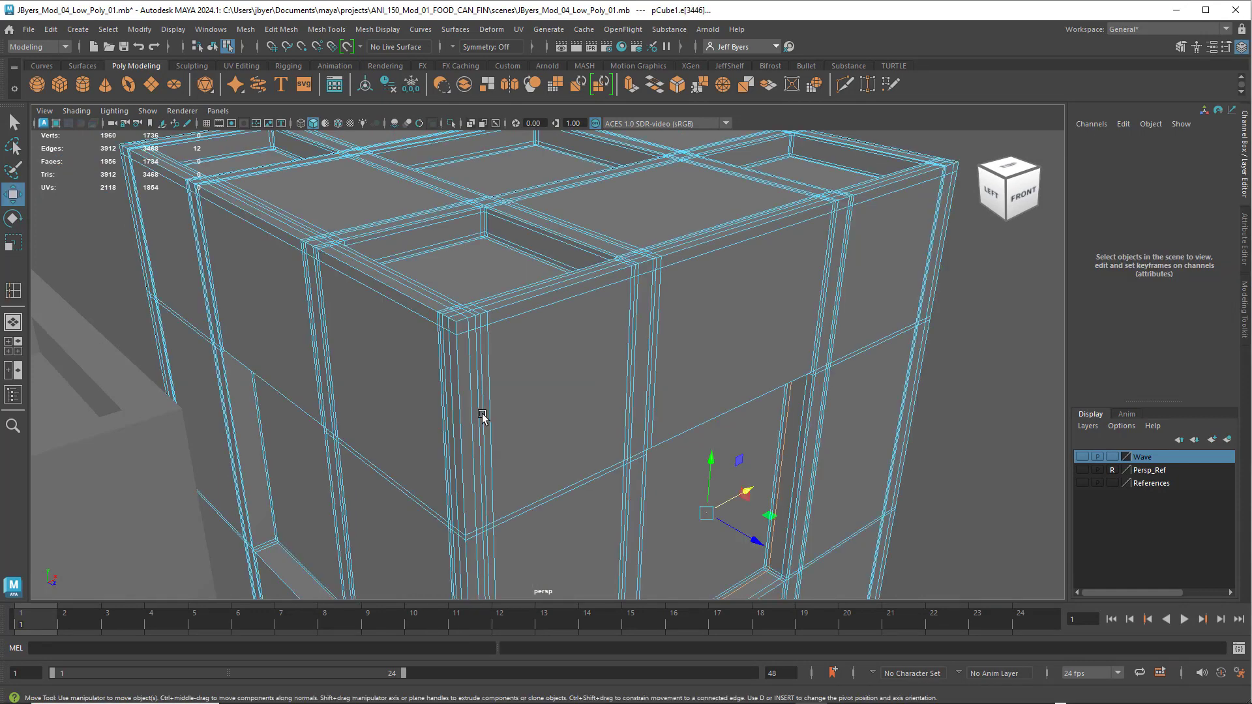
right_drag(483, 418, 467, 415)
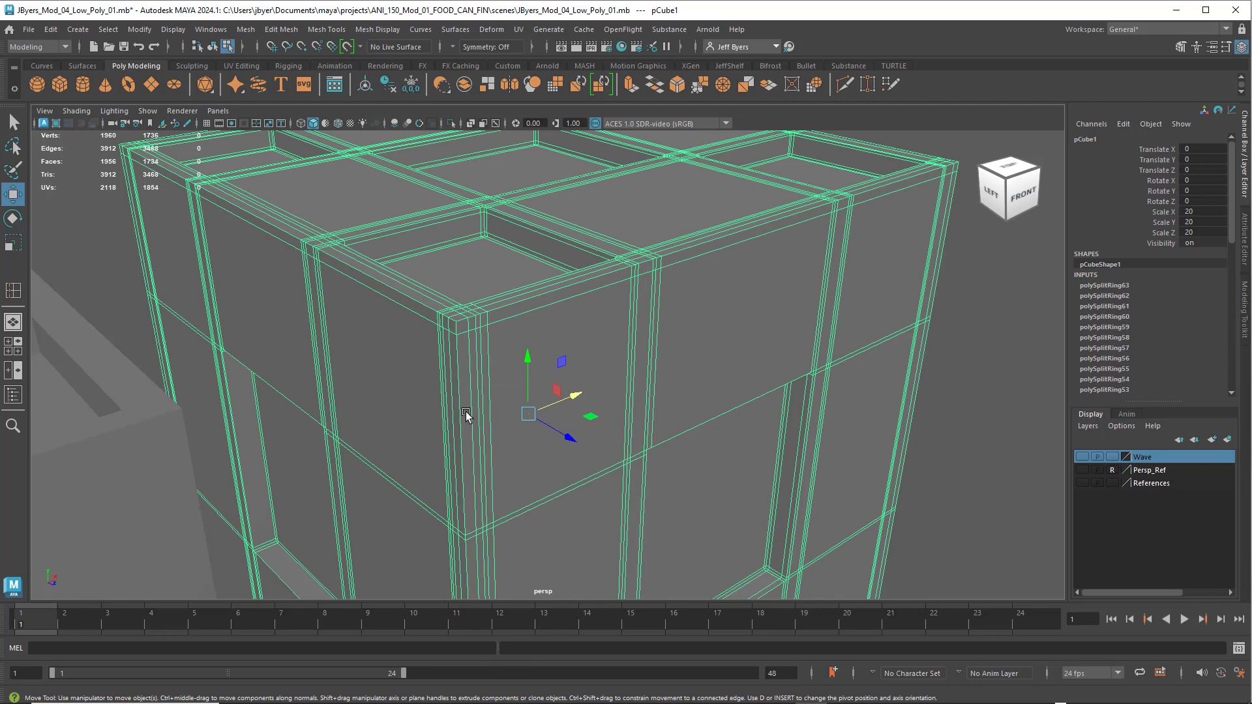
key(ctrl+1)
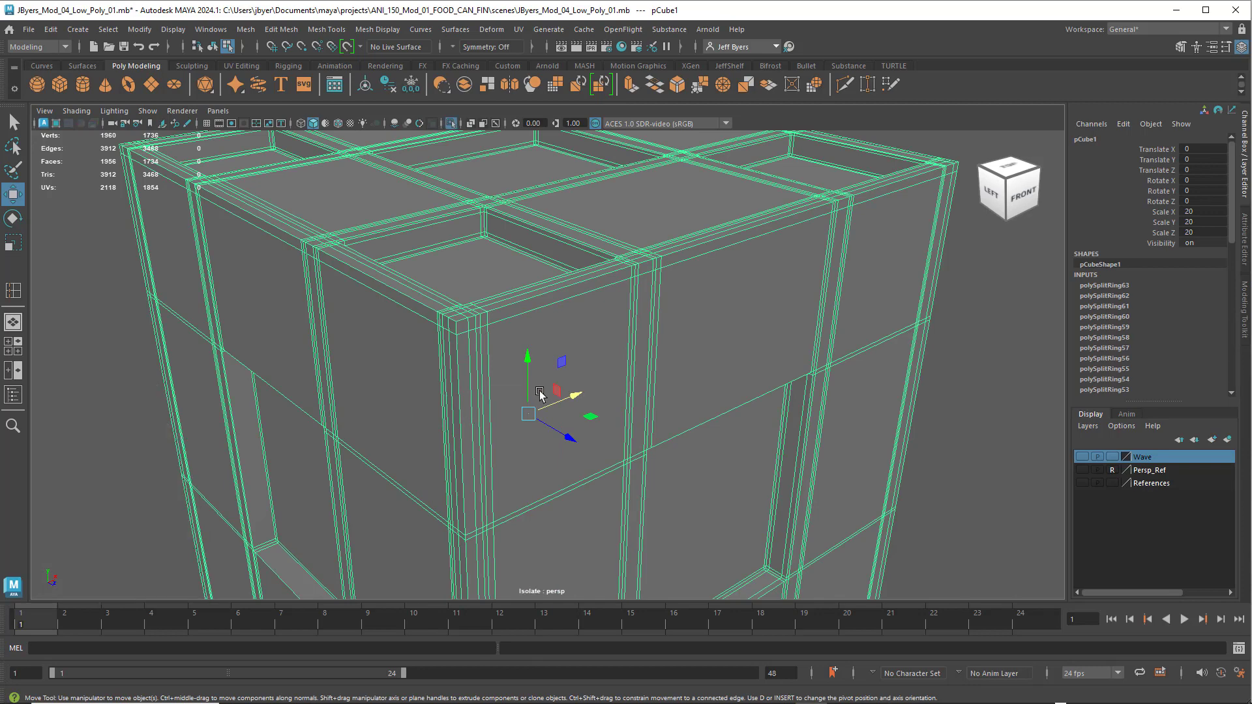
Insert two supporting edge loops around the walls of the left face's recess, near their outer and inner edges.
scroll(540, 395, down, 2)
alt+drag(476, 427, 583, 362)
scroll(600, 368, up, 3)
alt+middle_drag(582, 363, 582, 391)
alt+drag(582, 390, 589, 331)
shift+right_drag(588, 330, 544, 350)
drag(677, 264, 658, 279)
Insert two supporting edge loops around the walls of the right face's recess, near their outer and inner edges.
alt+drag(774, 390, 580, 327)
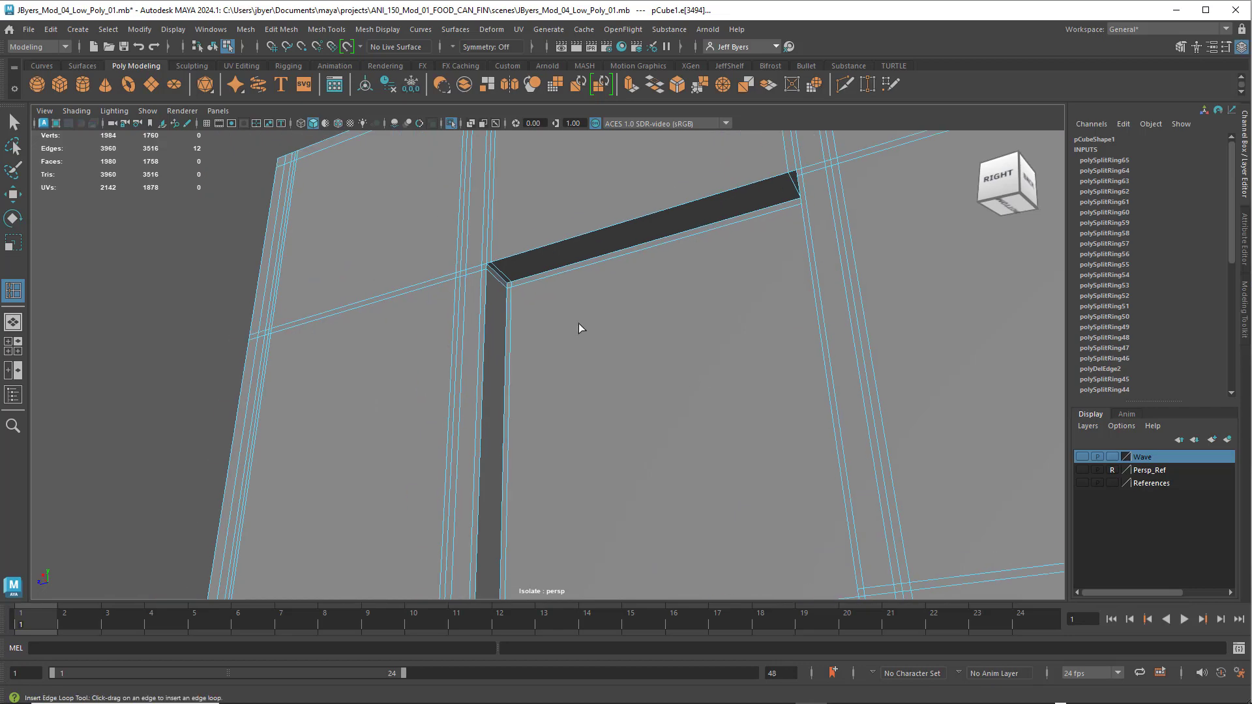
click(491, 274)
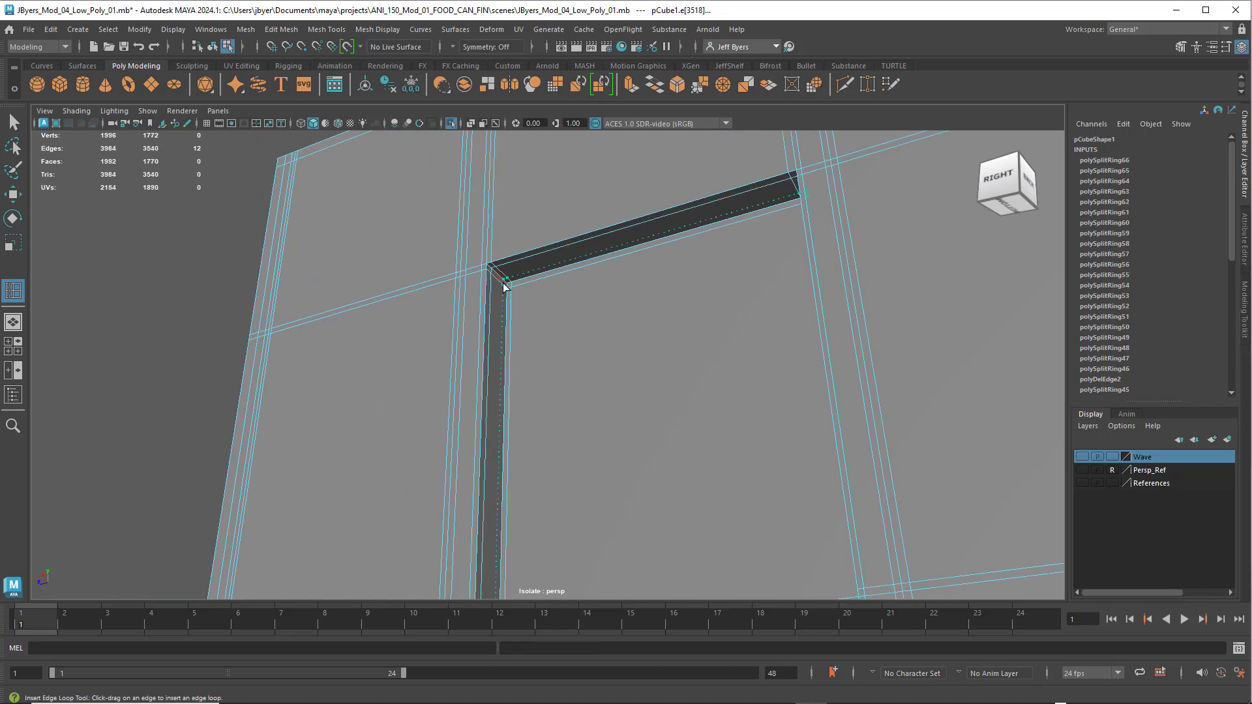
click(504, 285)
Insert two supporting edge loops around the walls of the back face's recess, near their outer and inner edges.
scroll(707, 338, down, 5)
alt+drag(696, 344, 609, 366)
scroll(642, 353, up, 6)
click(741, 245)
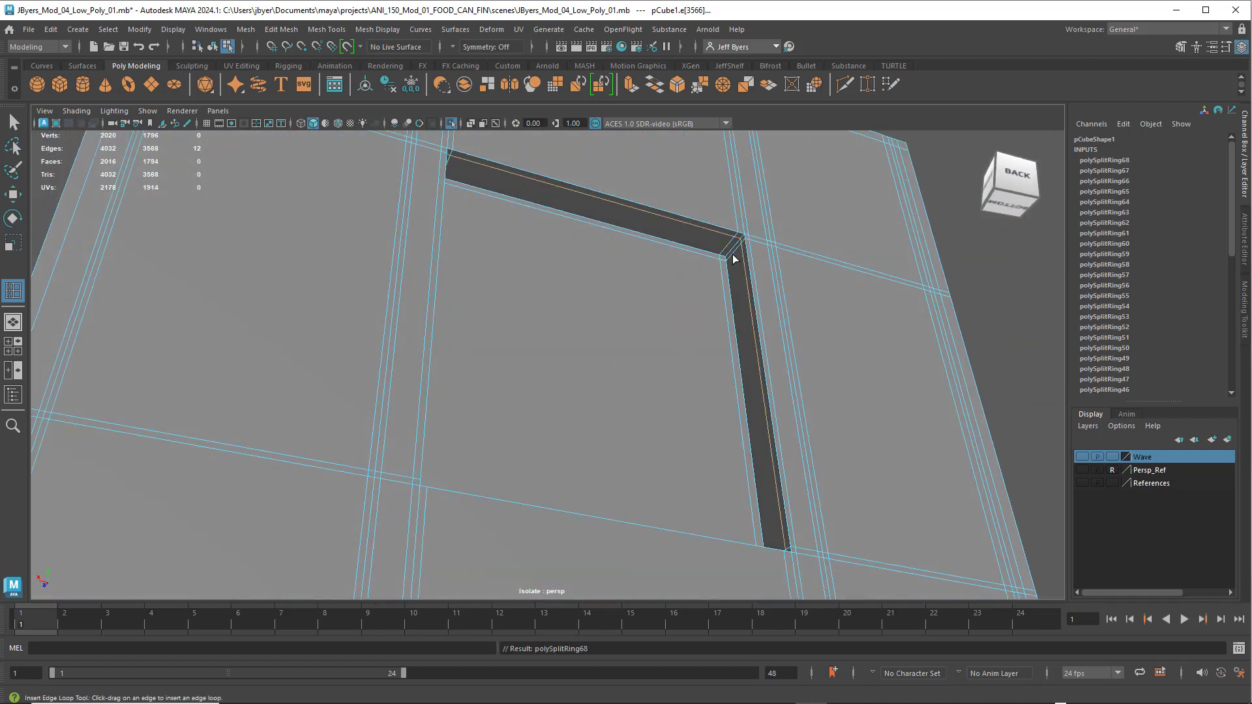
click(730, 254)
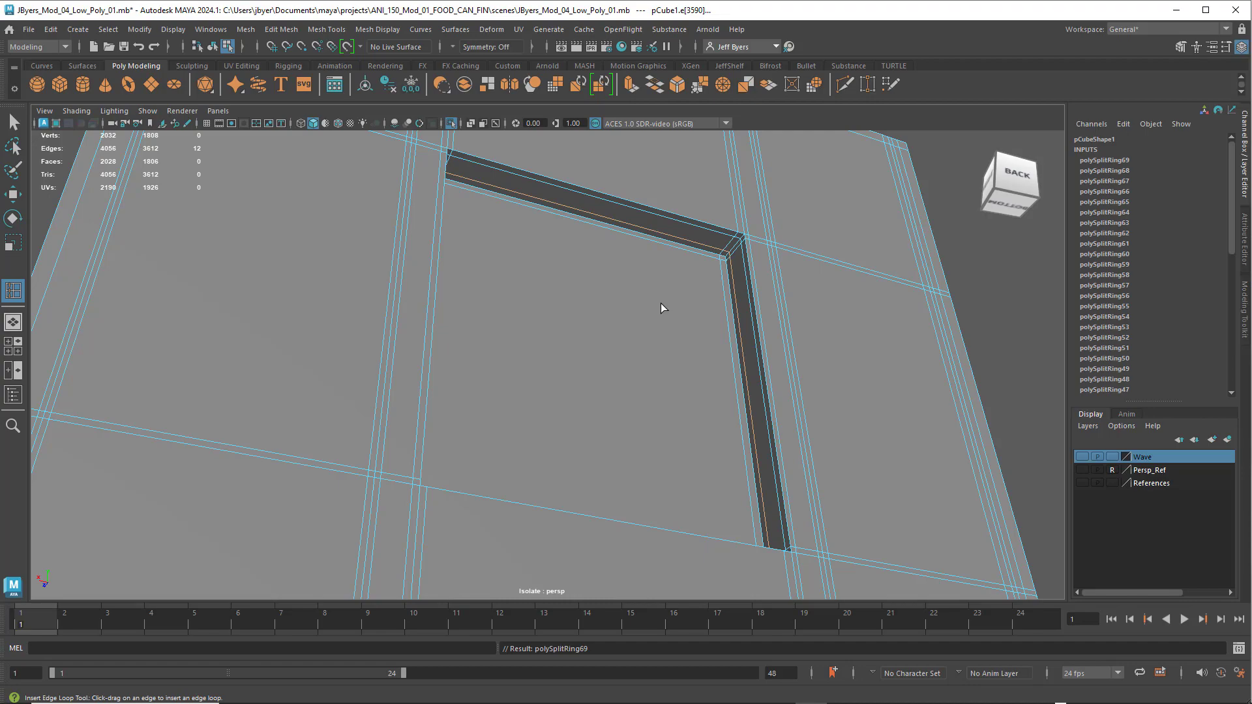
Insert two supporting edge loops around the walls of the bottom face's recess, near their outer and inner edges.
scroll(649, 319, down, 4)
alt+drag(637, 372, 592, 351)
alt+middle_drag(585, 330, 577, 436)
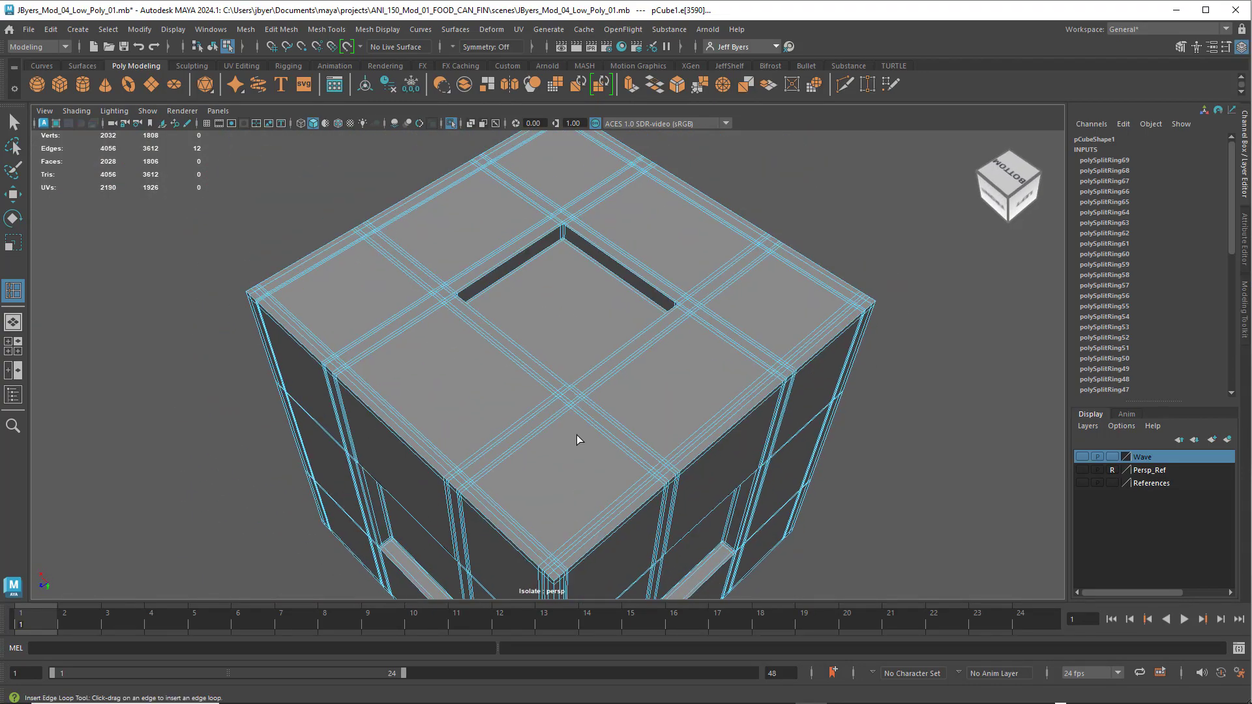
scroll(578, 398, up, 5)
alt+middle_drag(566, 321, 553, 449)
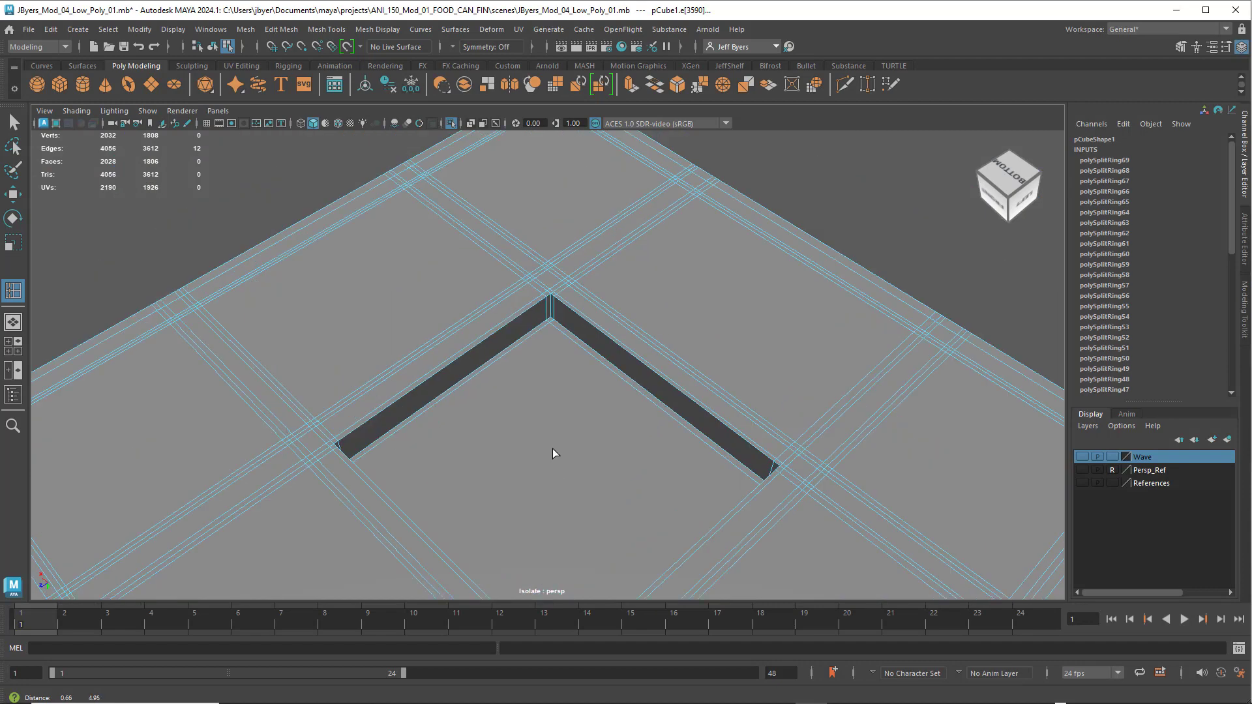
click(555, 304)
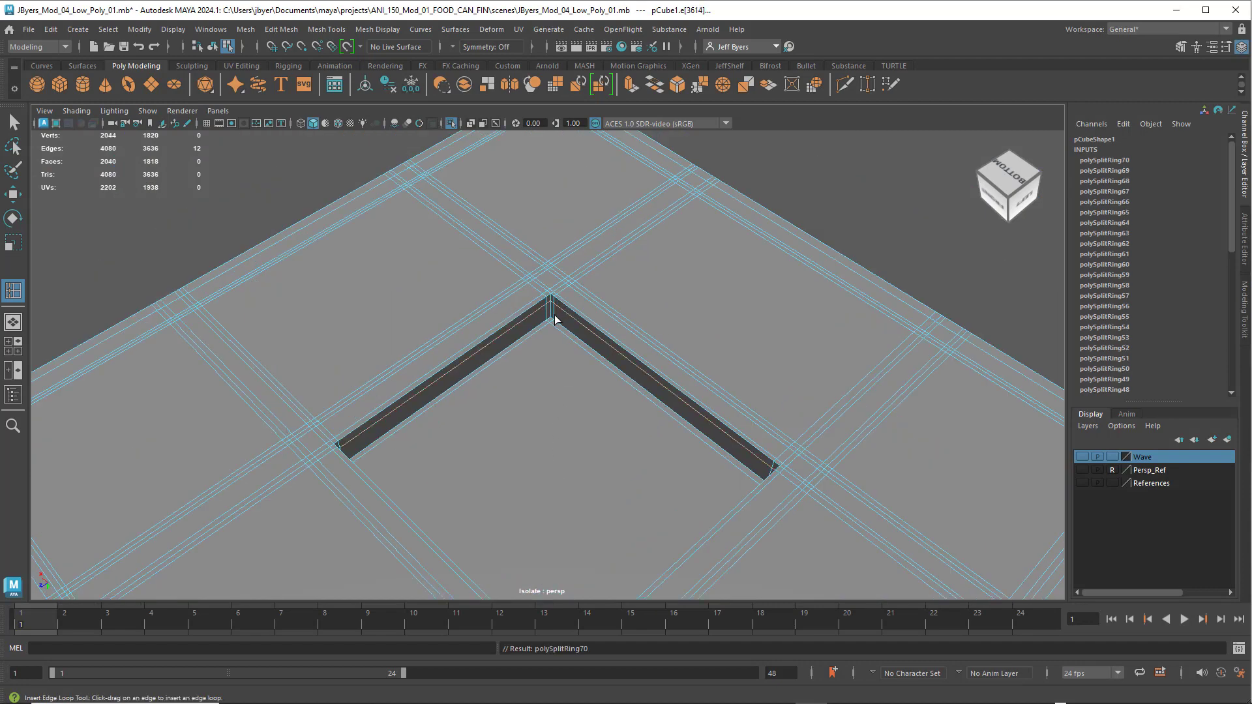
click(559, 320)
scroll(567, 339, down, 6)
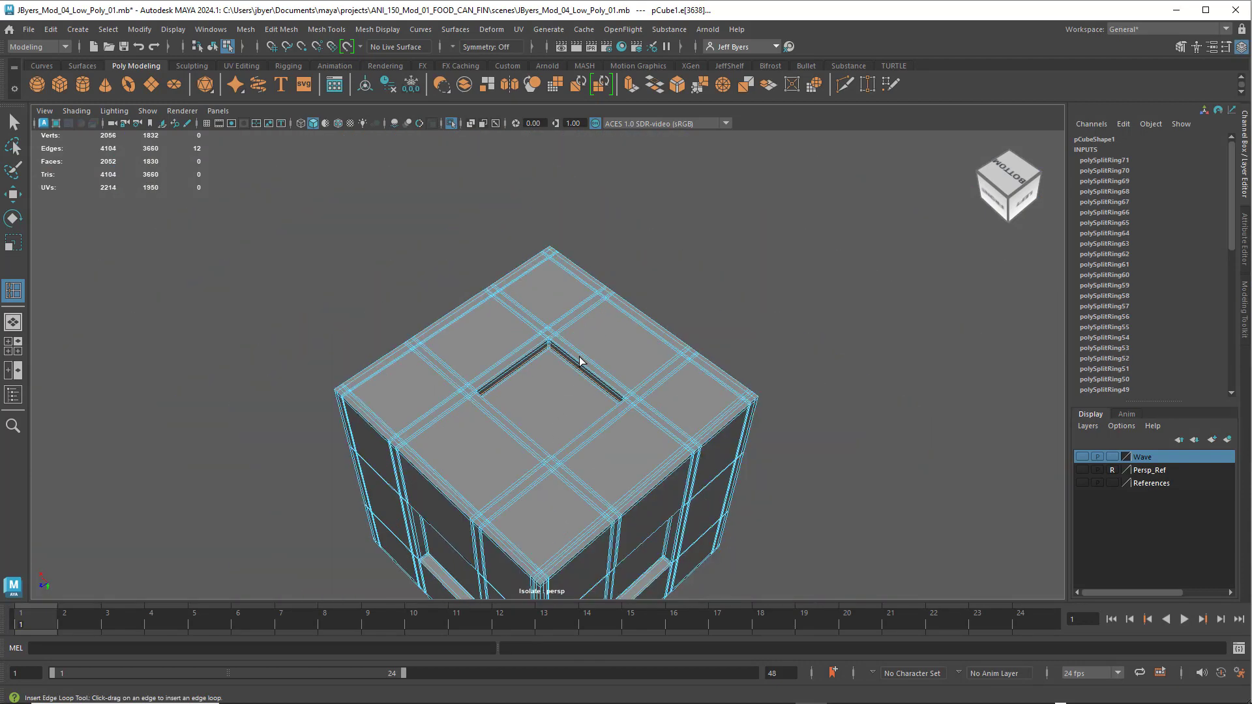
Exit edge loop insertion and inspect the left face's recess with smooth preview on, then restore the unsmoothed display.
alt+drag(542, 339, 588, 352)
right_click(588, 352)
click(574, 411)
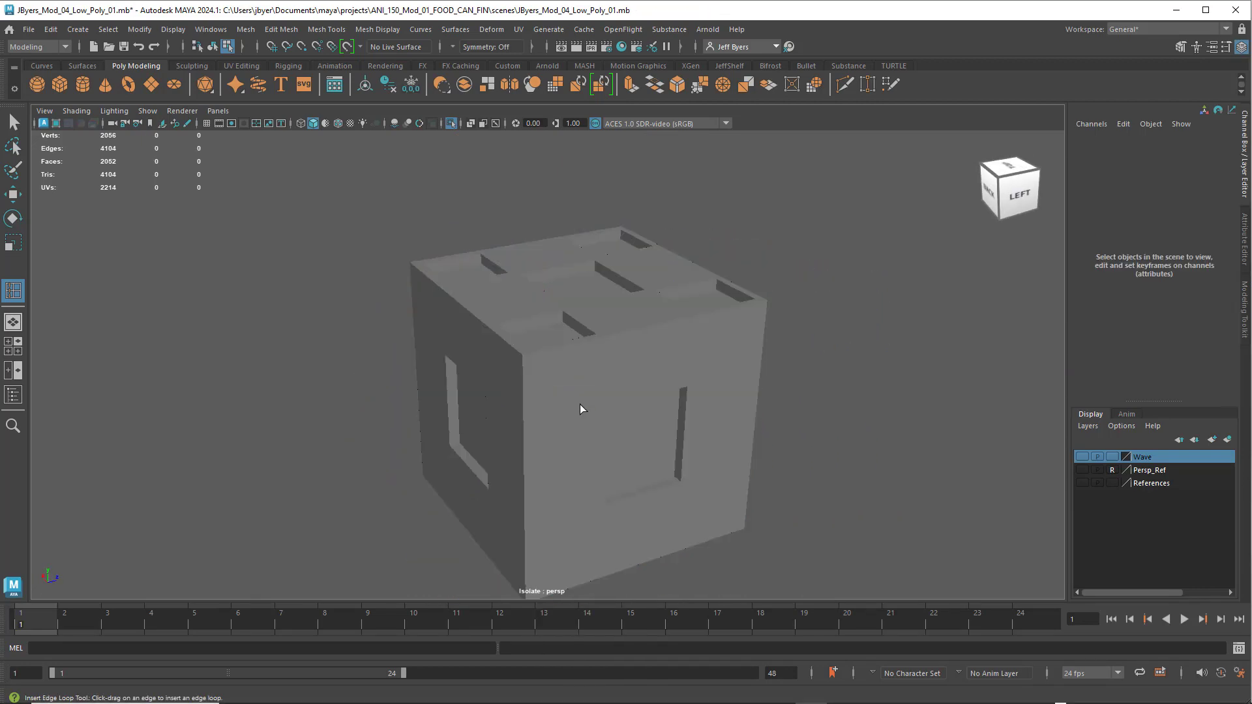
key(q)
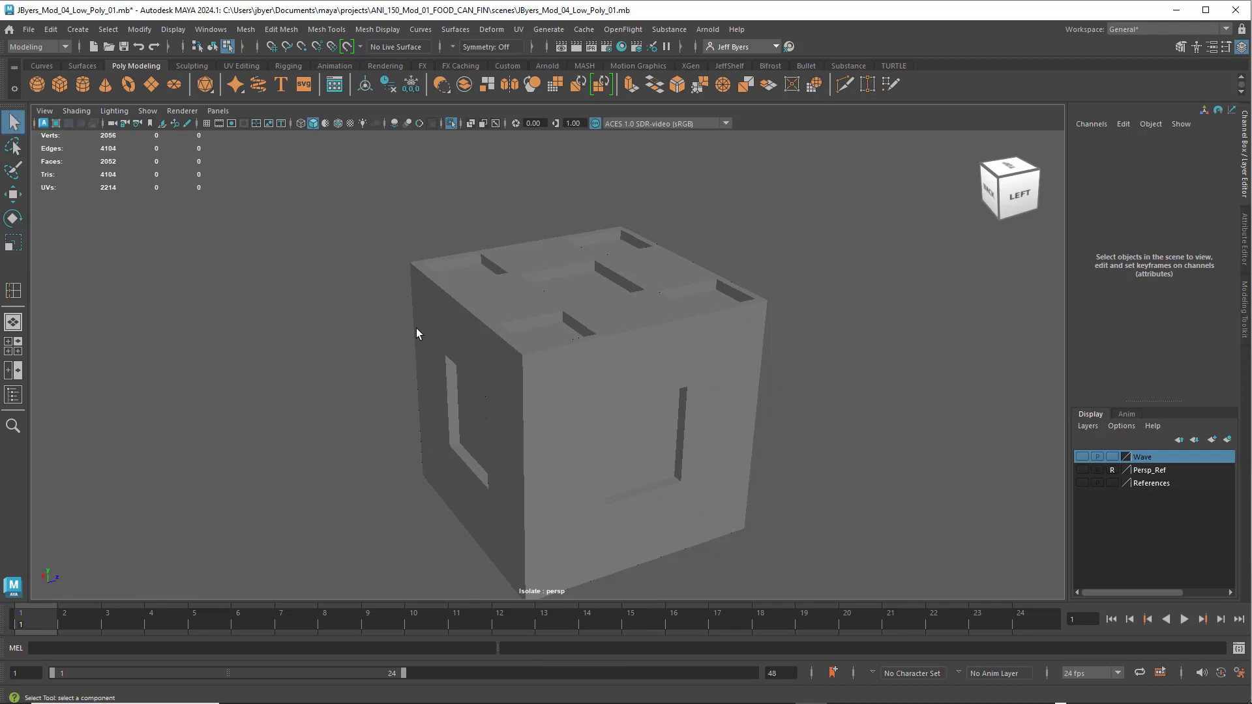
double_click(535, 357)
right_drag(581, 361, 575, 411)
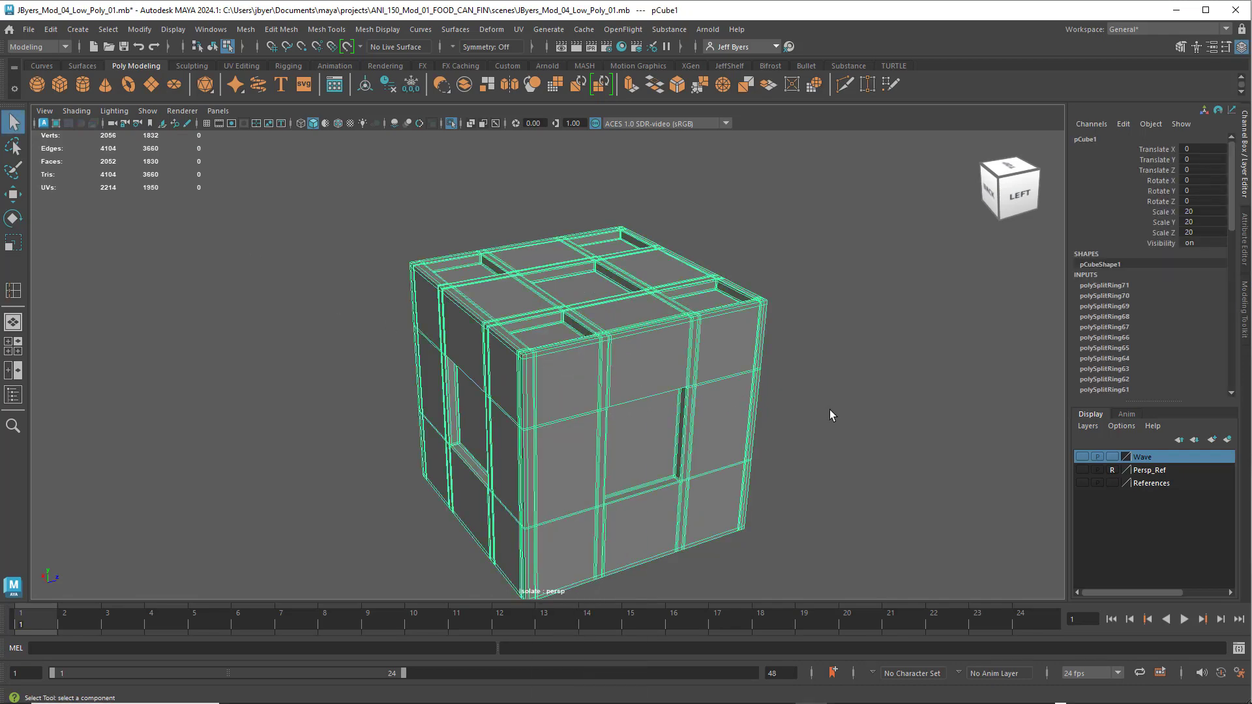
key(3)
click(762, 410)
alt+drag(737, 403, 622, 356)
scroll(664, 359, up, 3)
click(622, 356)
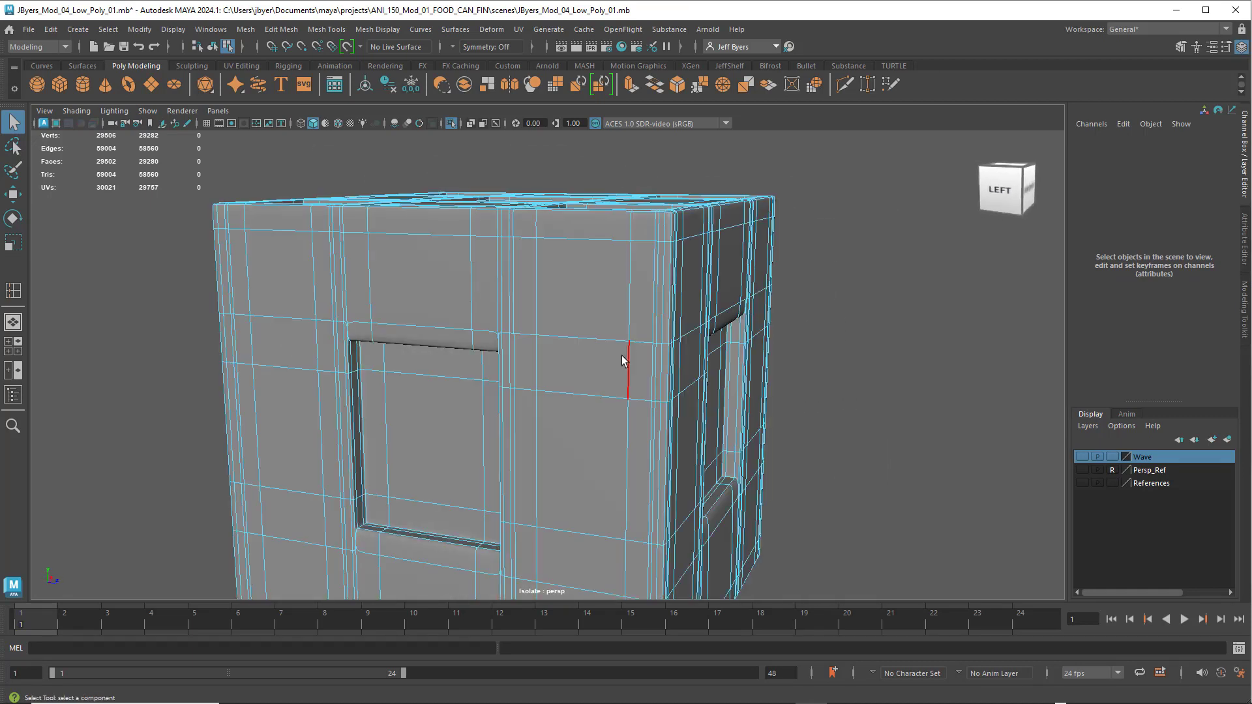
key(1)
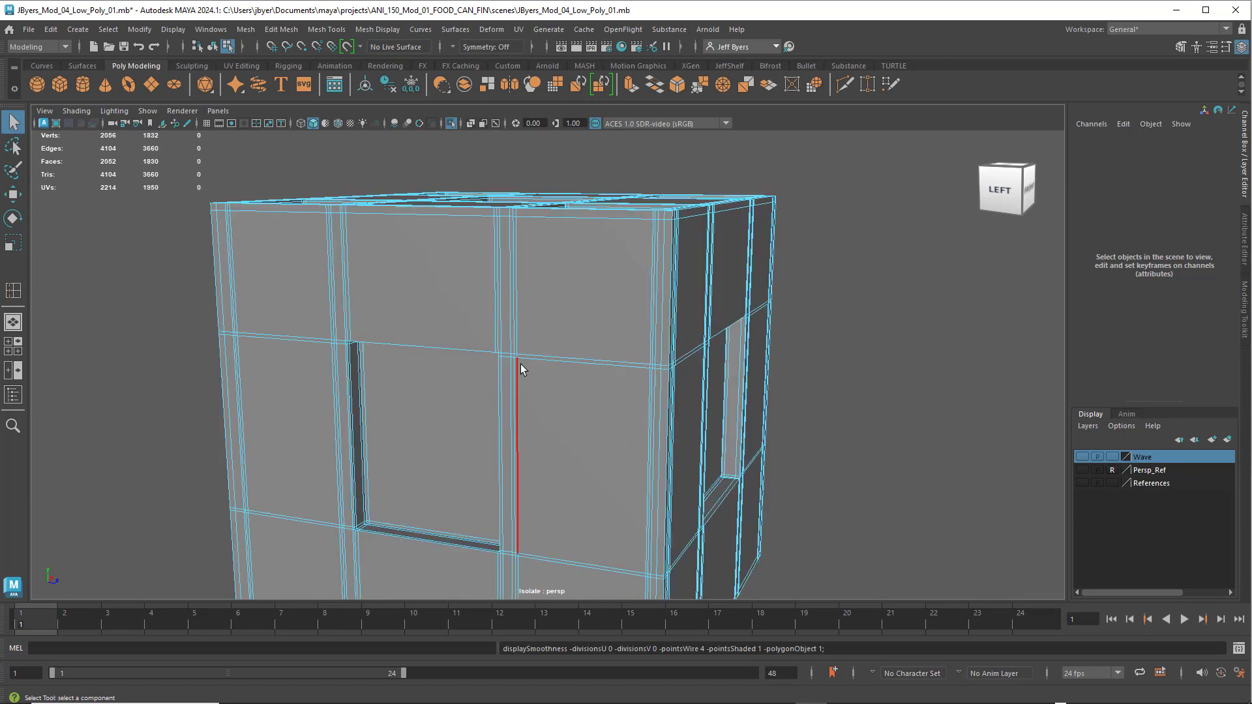
Examine the top edges of the left and front face recesses, comparing the smoothed and unsmoothed displays.
scroll(531, 361, up, 3)
scroll(540, 349, down, 4)
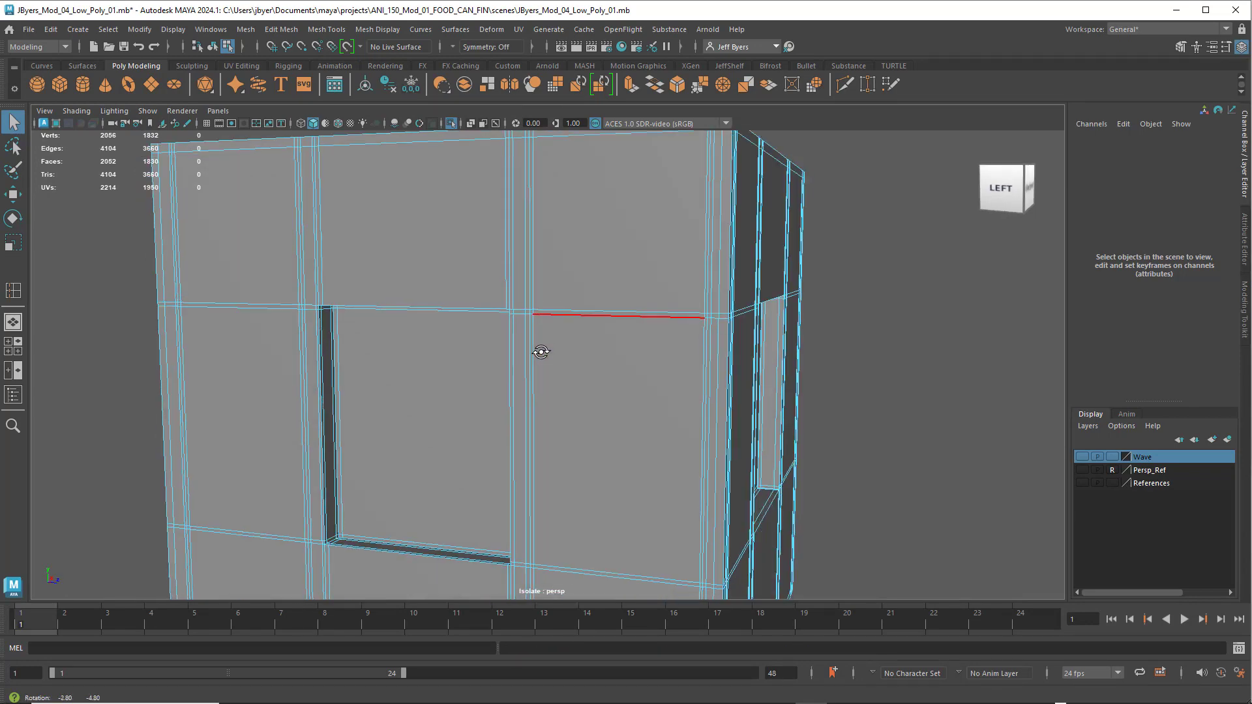
alt+drag(542, 349, 632, 272)
scroll(585, 324, up, 4)
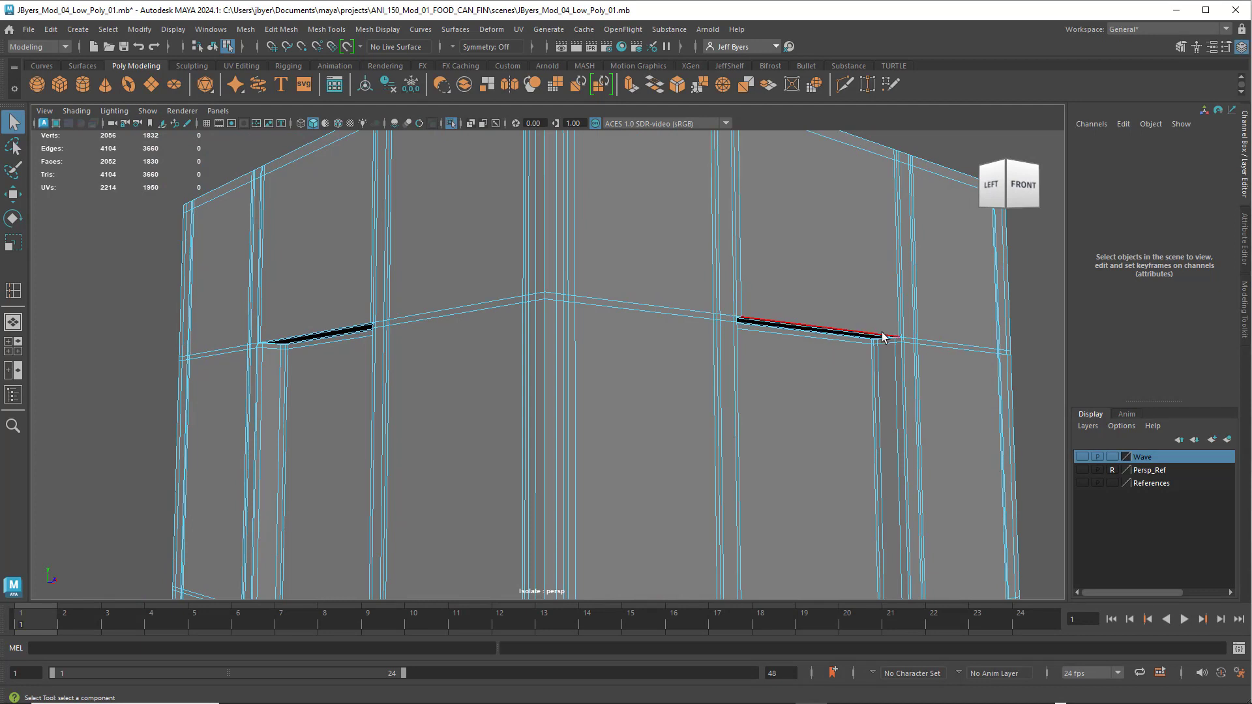
right_drag(515, 261, 530, 338)
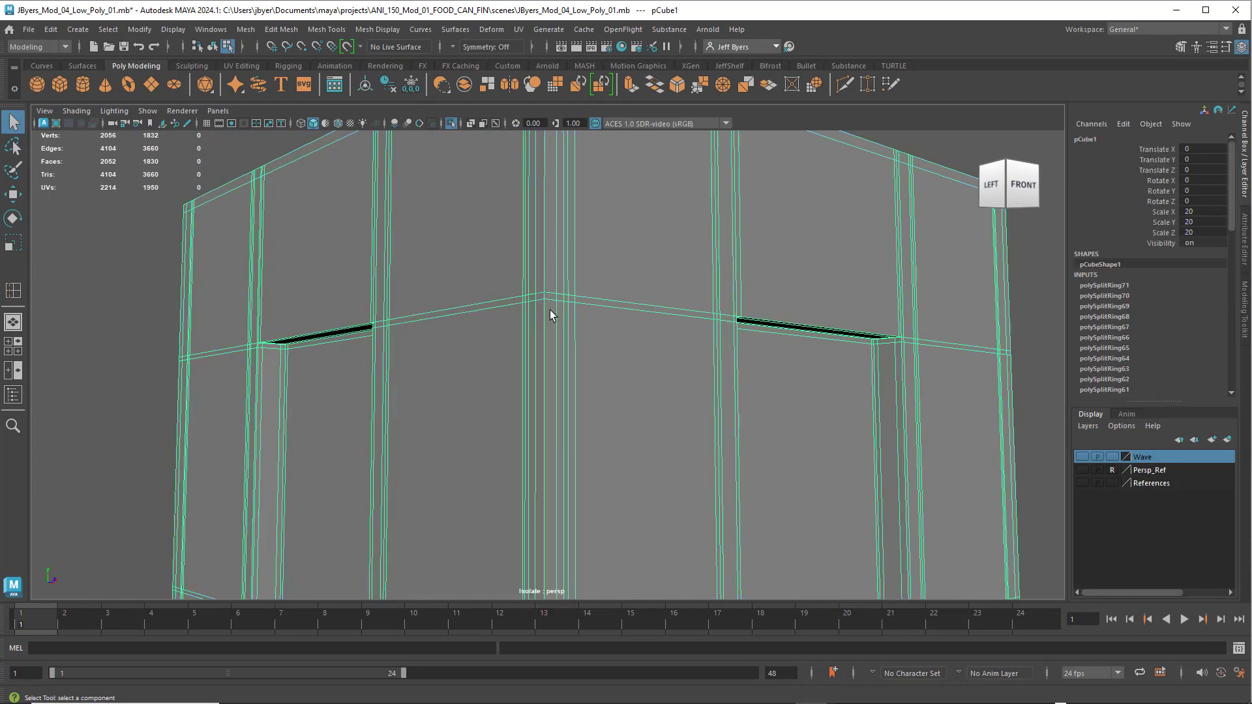
key(3)
click(132, 302)
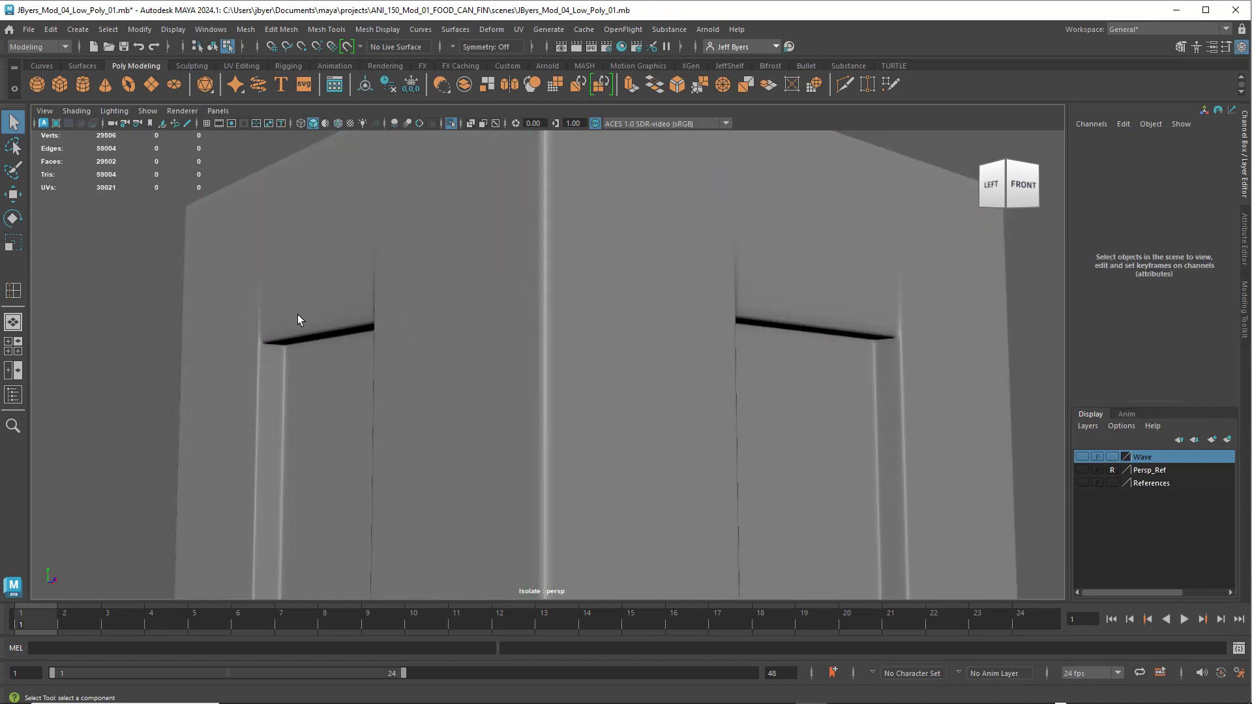
click(323, 310)
key(1)
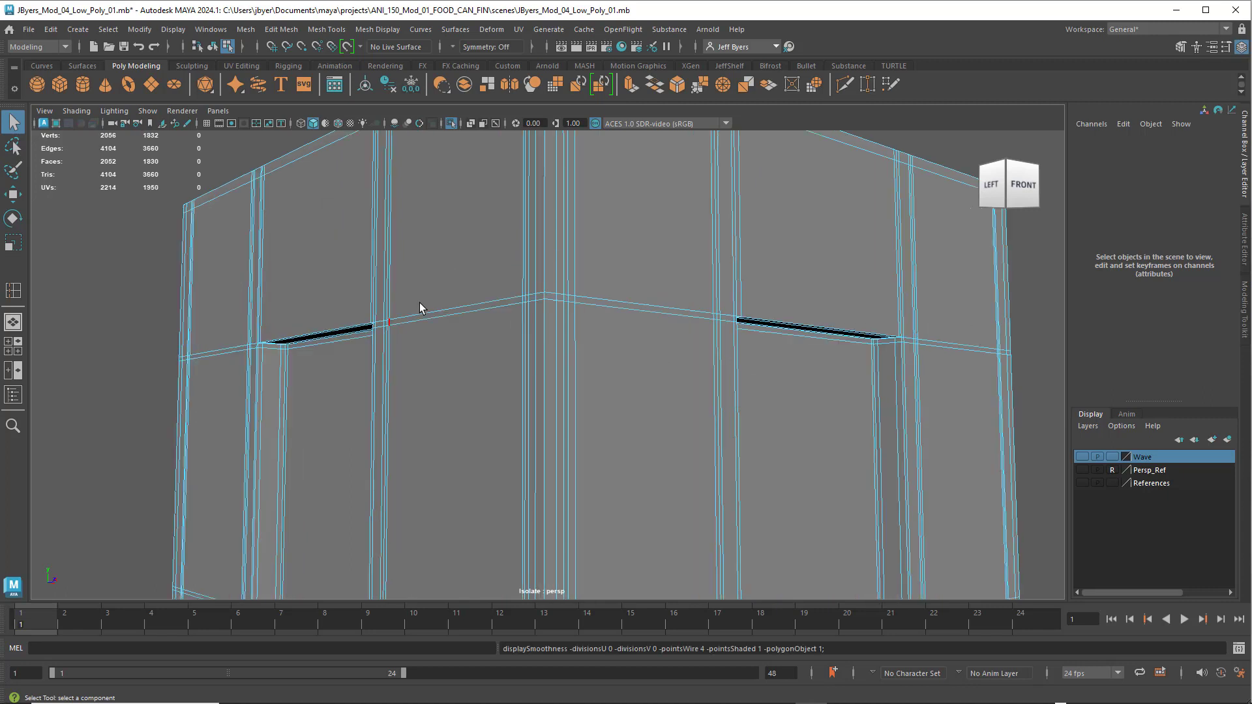
Turn on wireframe on shaded and insert a supporting edge loop around the cube just above the side recesses' upper edges.
shift+right_drag(460, 292, 459, 362)
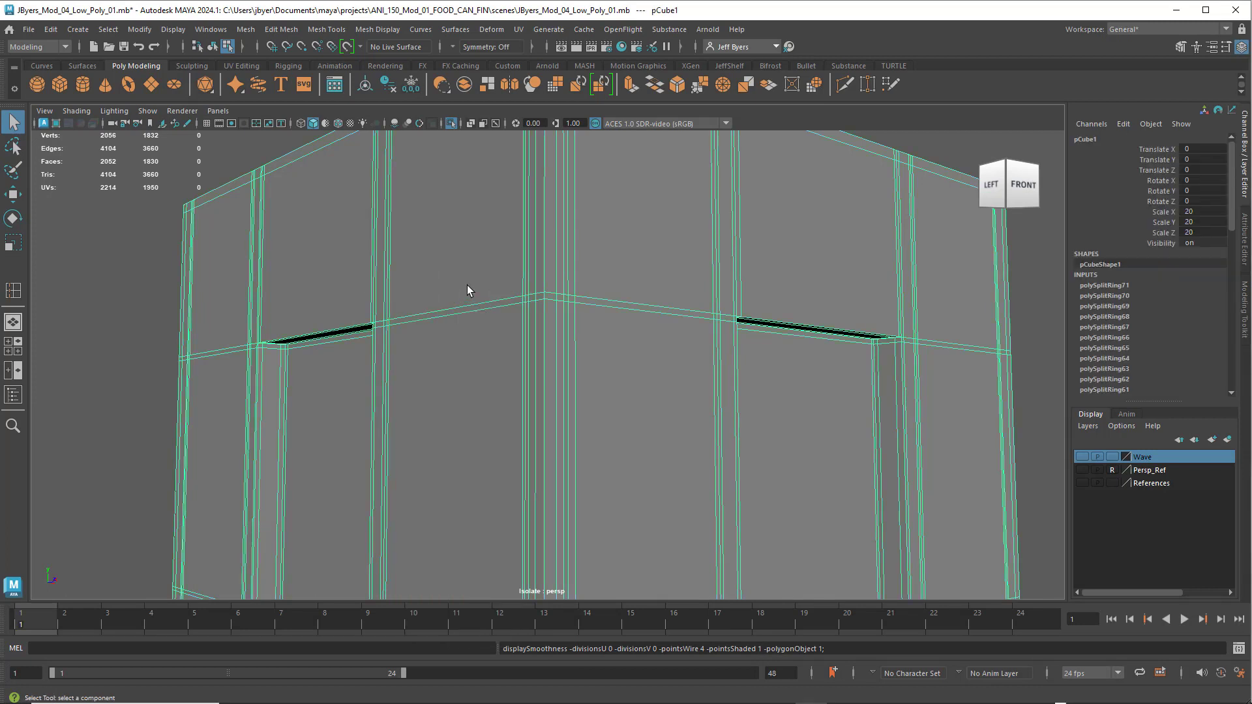
shift+right_drag(467, 284, 420, 297)
scroll(426, 291, up, 3)
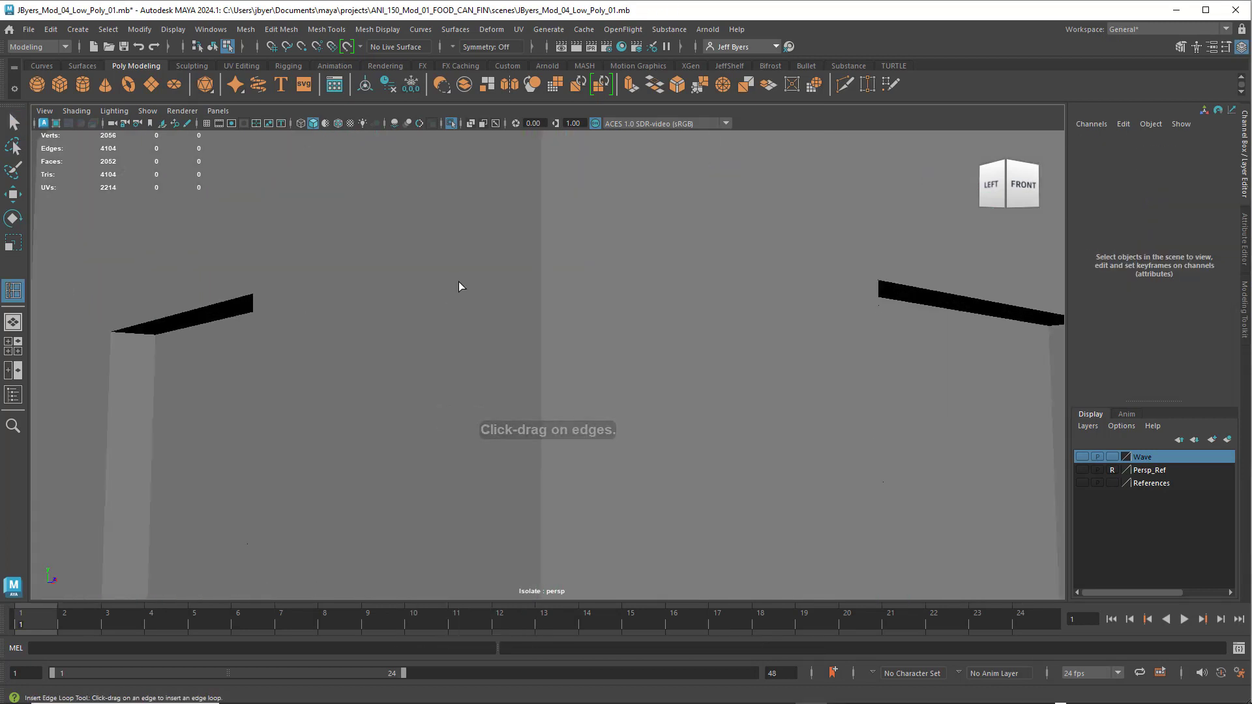
scroll(459, 287, up, 3)
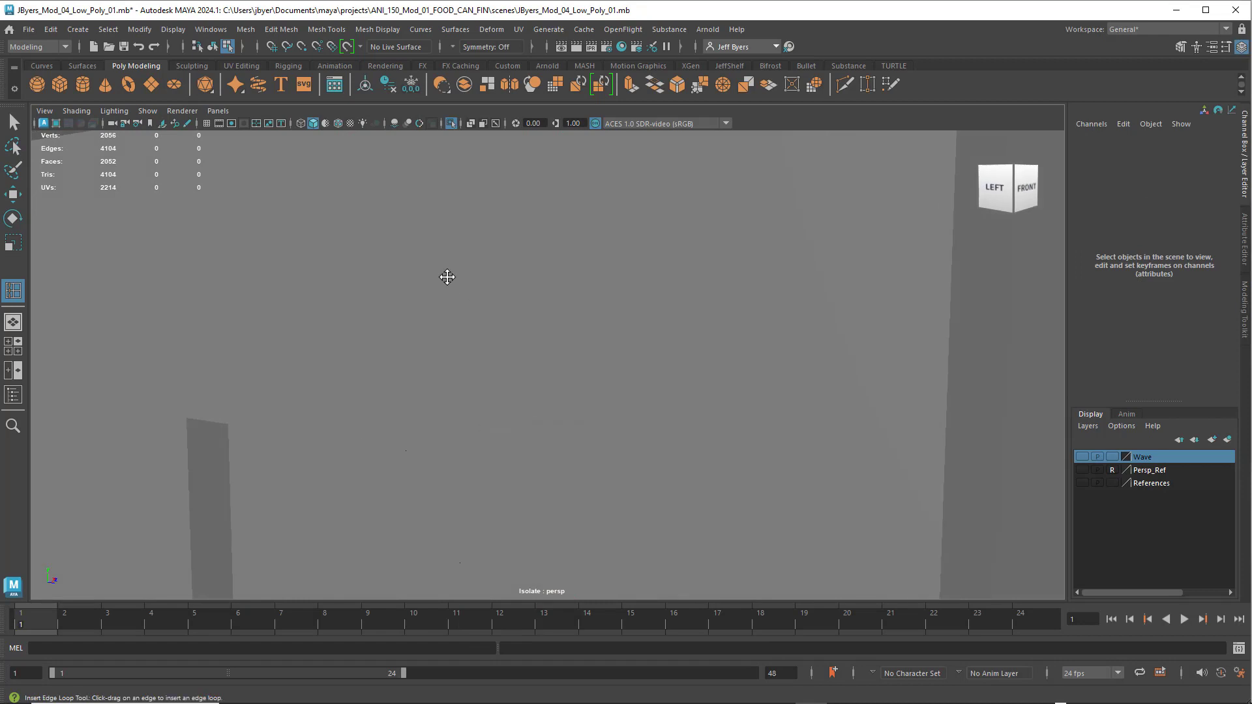
click(339, 123)
alt+drag(599, 346, 581, 301)
alt+middle_drag(511, 305, 564, 307)
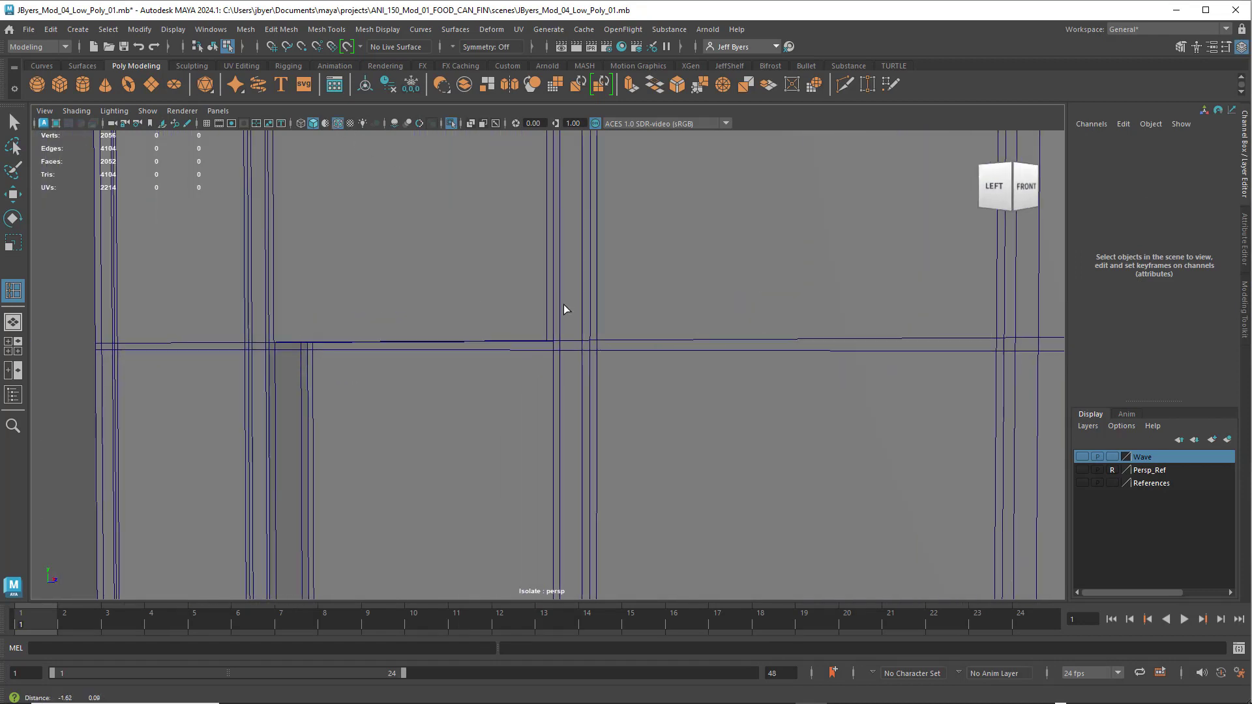
alt+drag(563, 304, 550, 297)
click(495, 251)
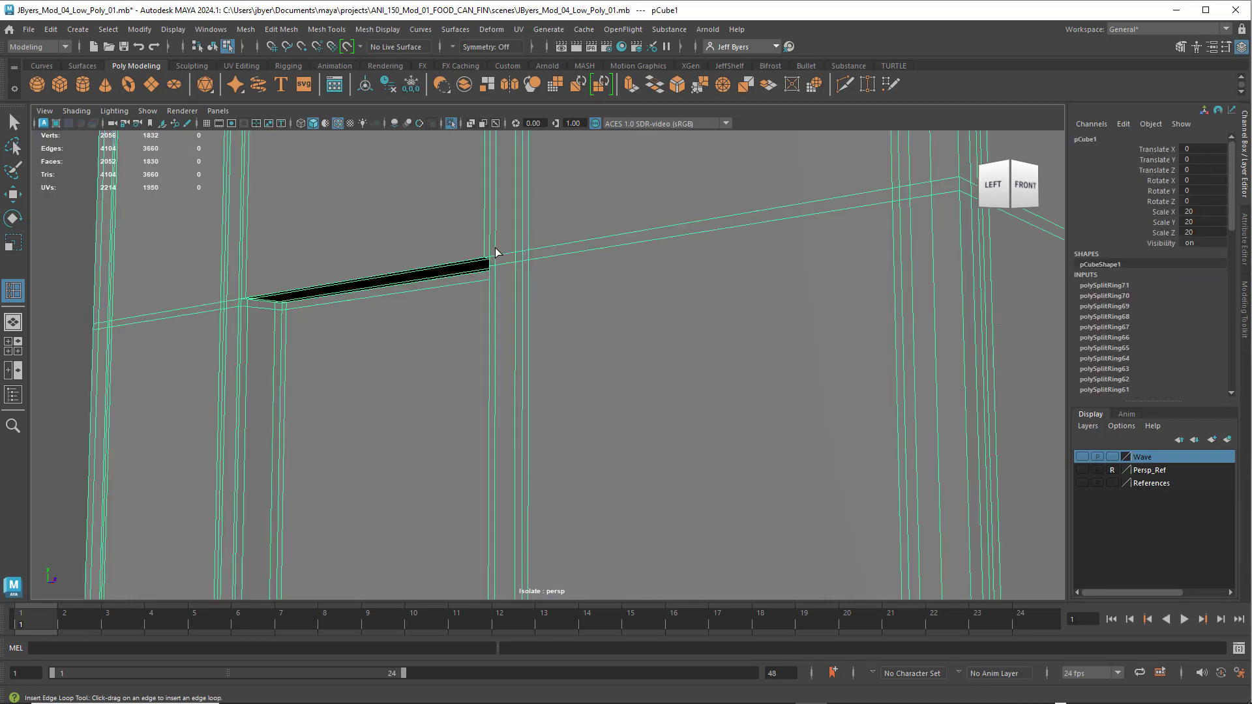
click(496, 253)
Insert a supporting edge loop around the cube just below the lower edges of the side recesses.
scroll(548, 297, up, 3)
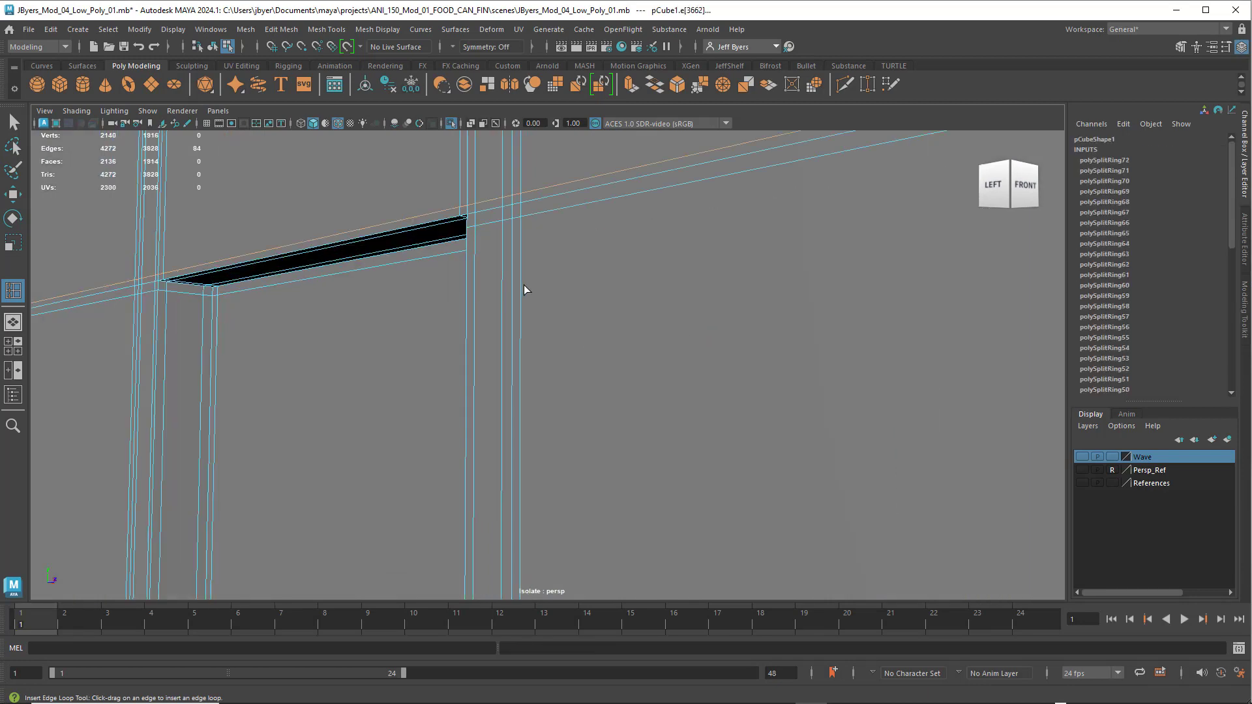
alt+drag(506, 283, 530, 290)
scroll(532, 290, down, 5)
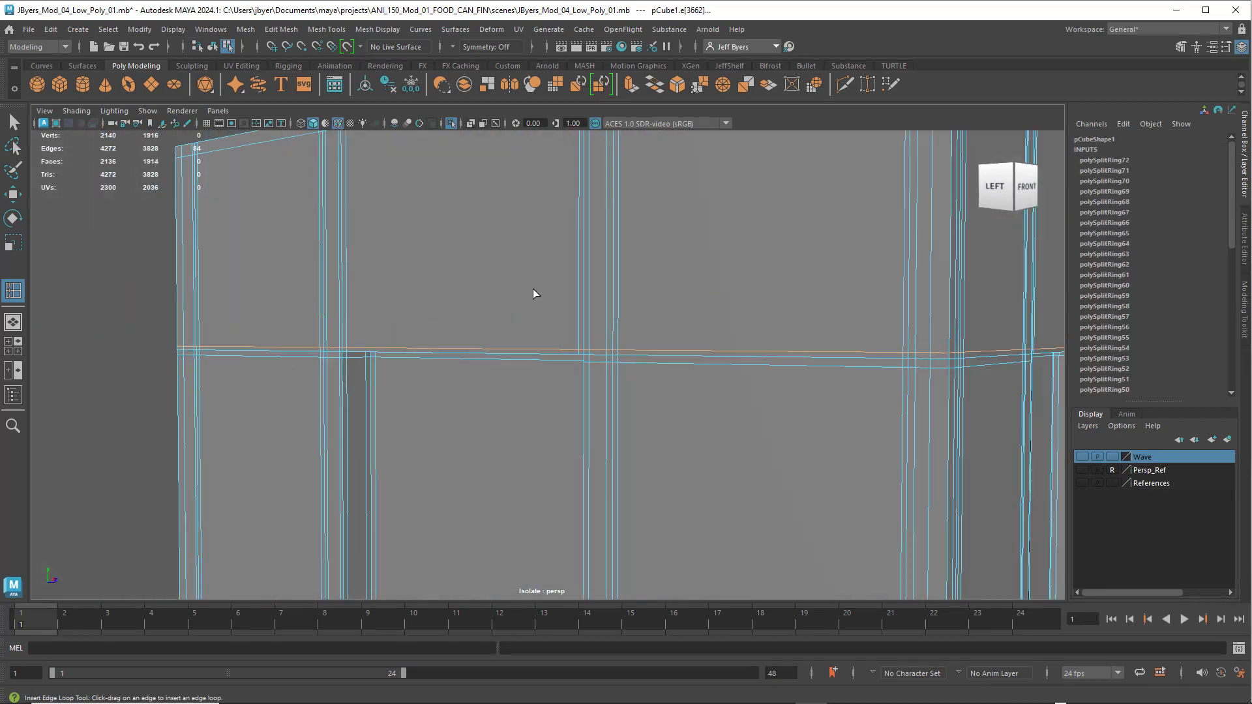
alt+middle_drag(608, 300, 608, 297)
alt+drag(608, 297, 609, 343)
scroll(614, 350, up, 5)
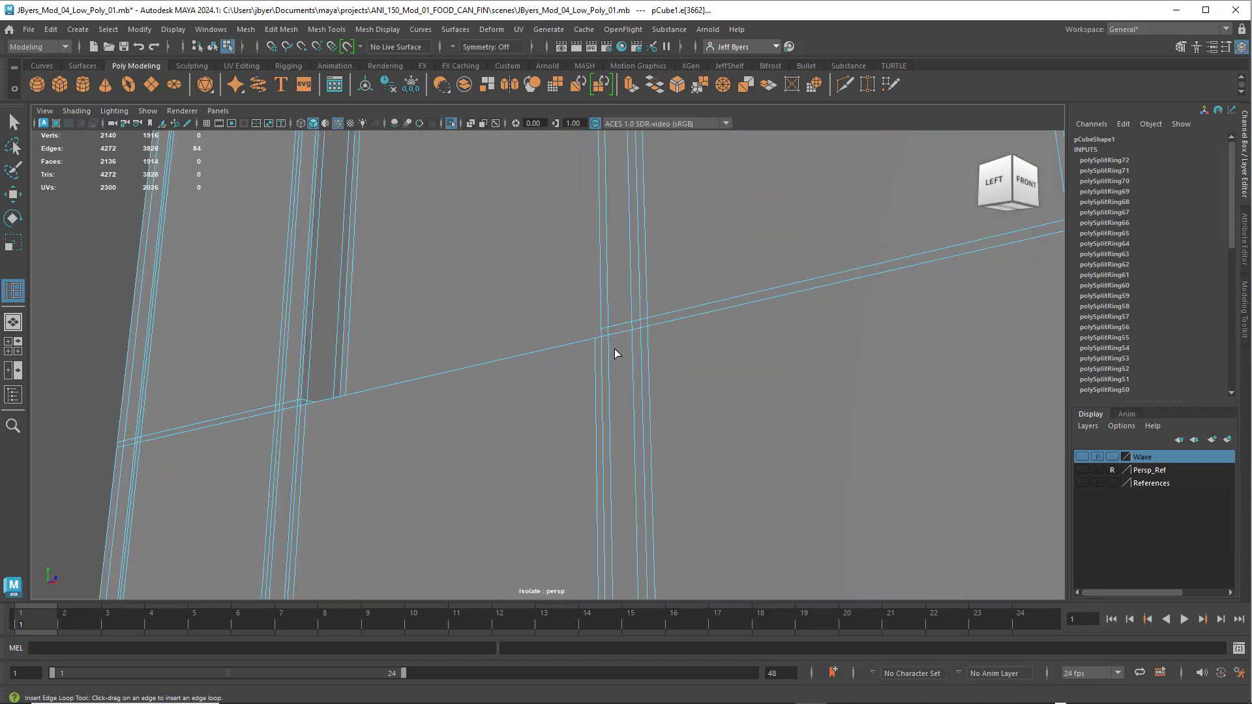
click(647, 336)
scroll(650, 334, down, 8)
alt+drag(710, 352, 664, 394)
scroll(638, 319, up, 8)
scroll(620, 384, down, 10)
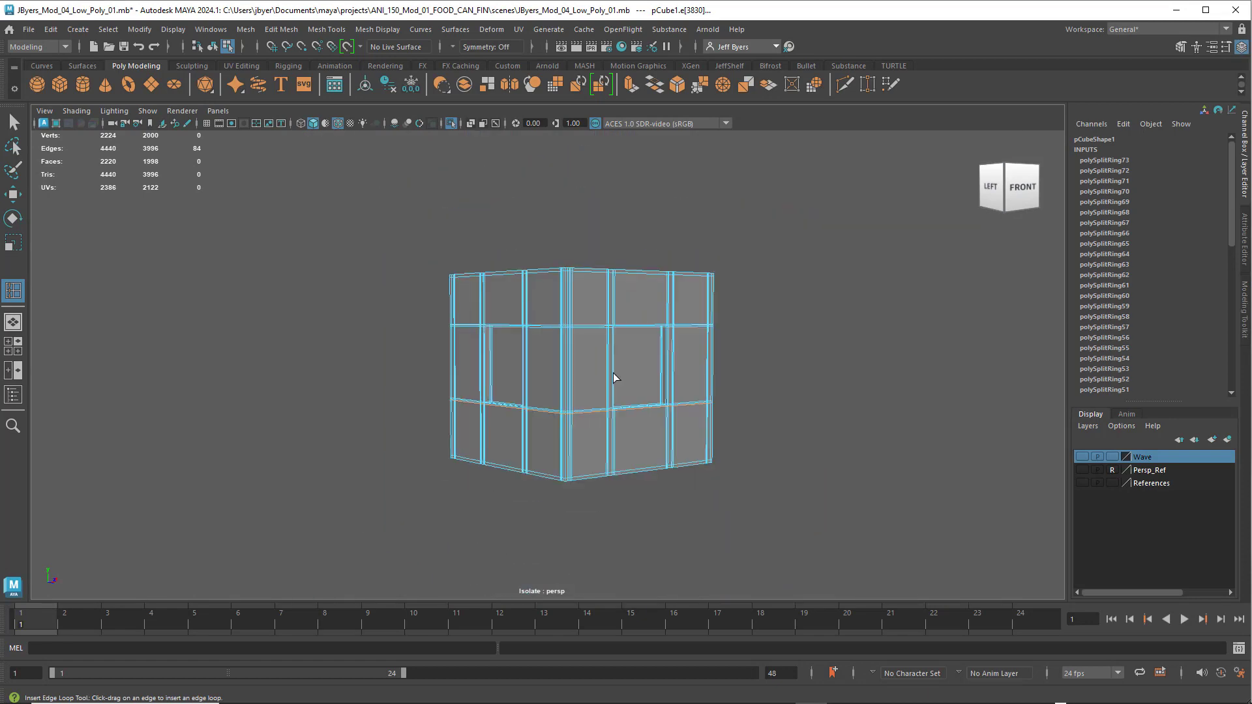
Exit edge loop insertion and preview the cube smoothed, examining the front, left and top face recesses.
alt+drag(613, 373, 598, 372)
right_drag(598, 331, 596, 386)
click(596, 387)
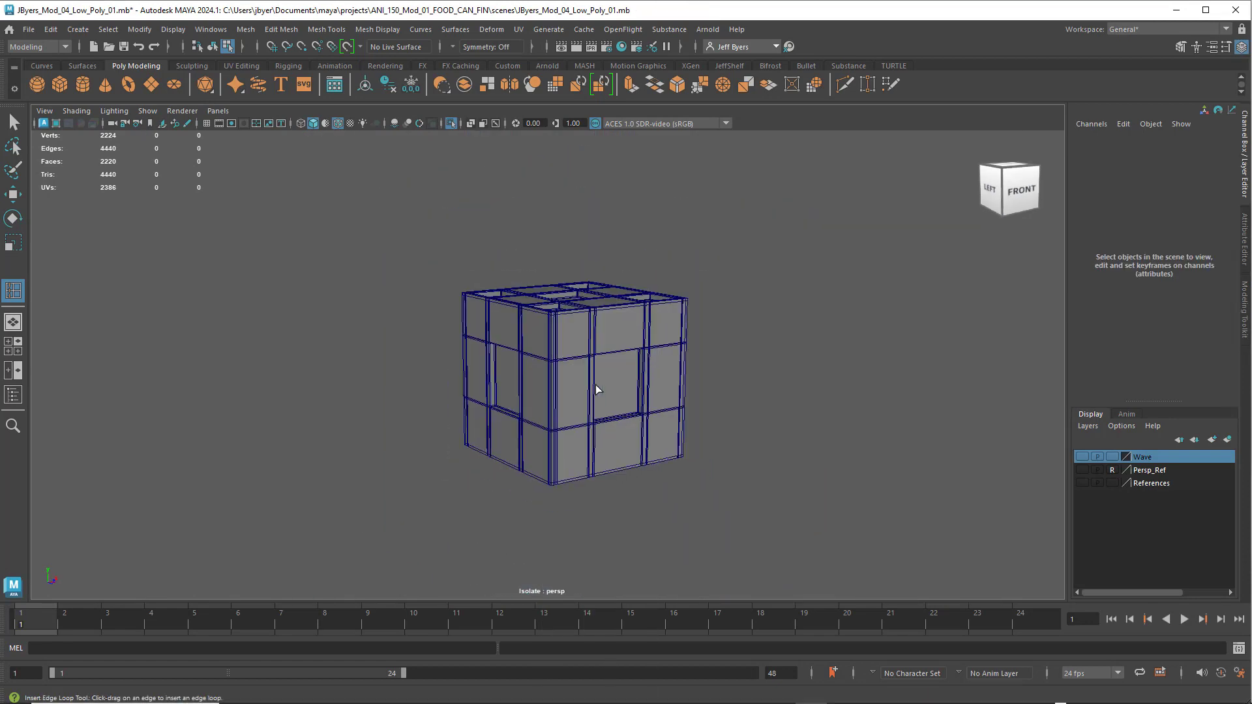
scroll(596, 388, up, 4)
key(q)
click(597, 384)
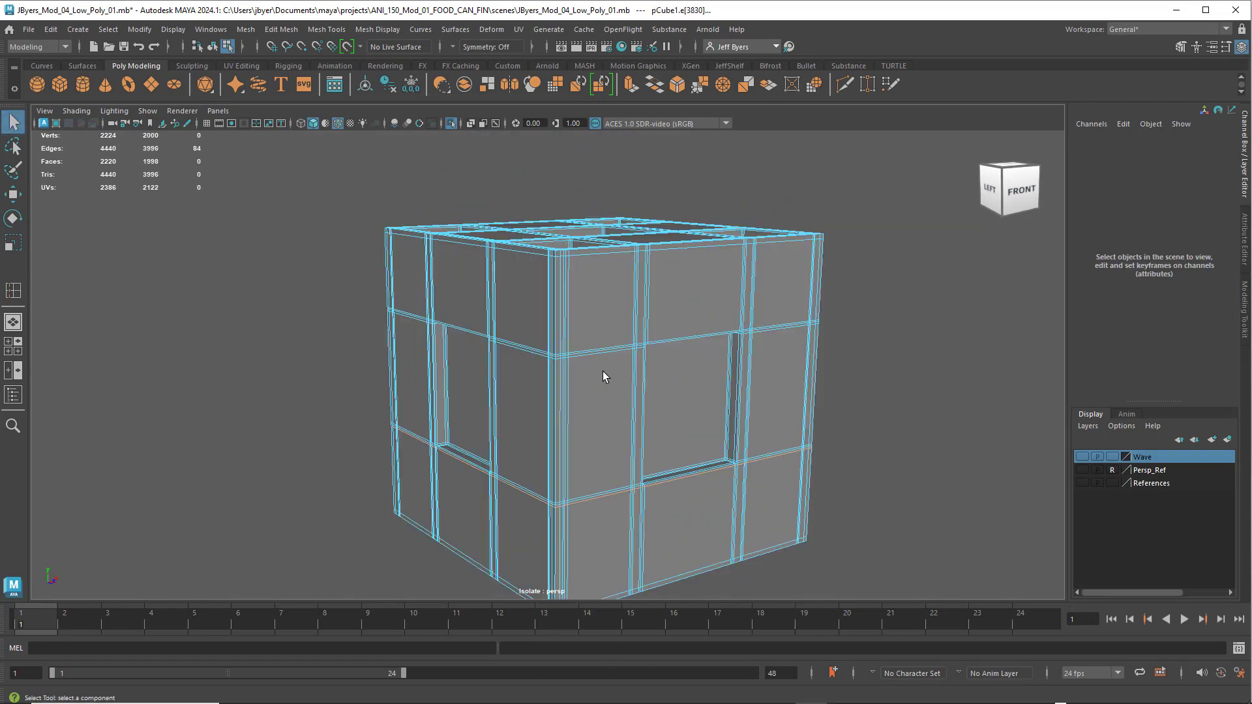
right_drag(604, 332, 596, 412)
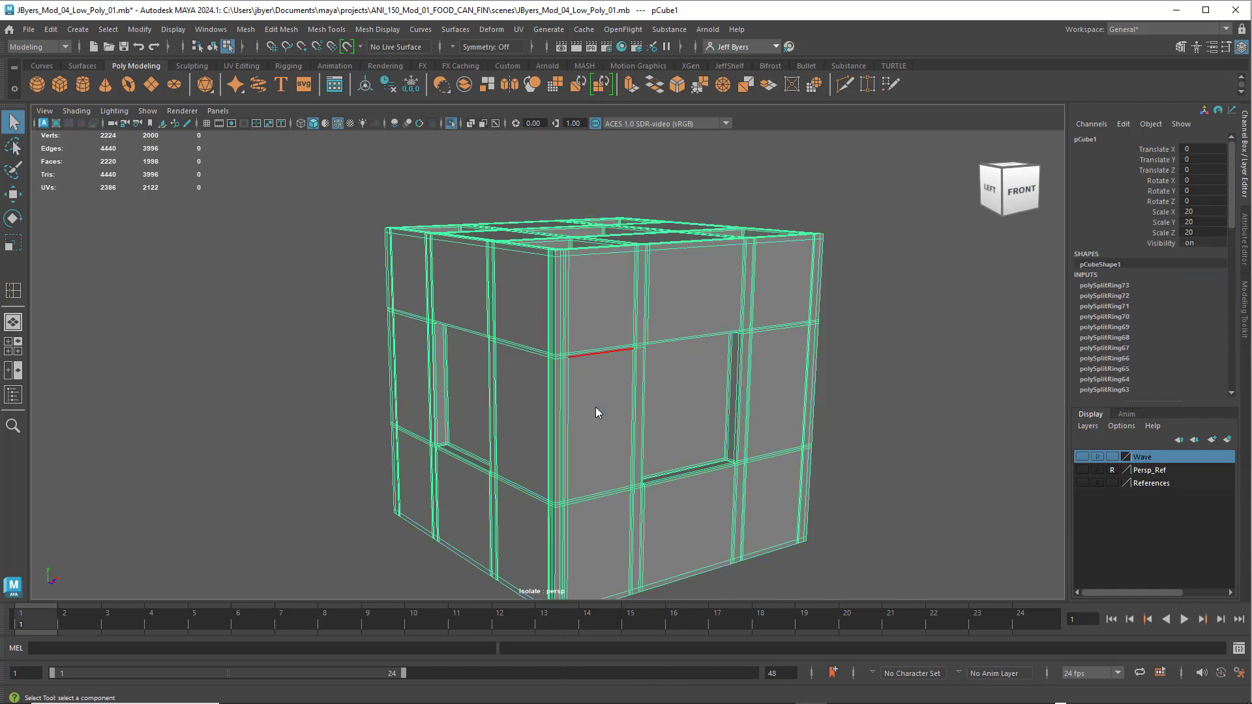
key(3)
key(F10)
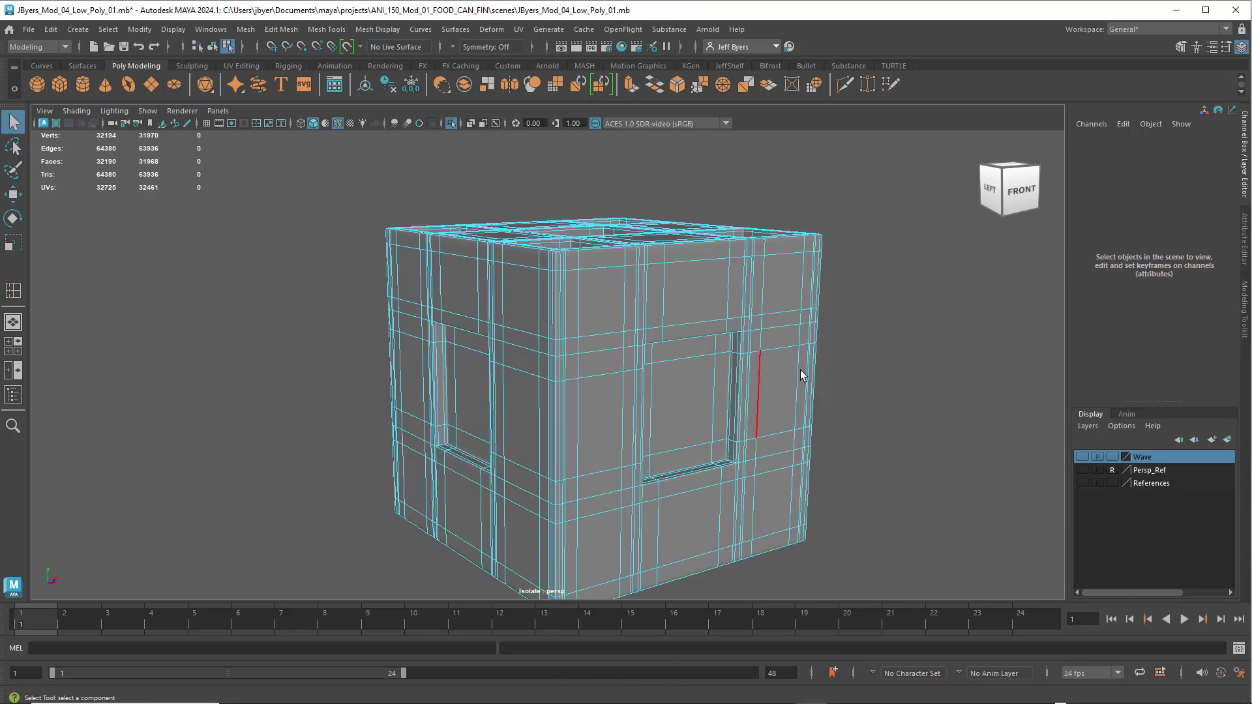
right_drag(733, 336, 851, 360)
right_drag(489, 271, 484, 344)
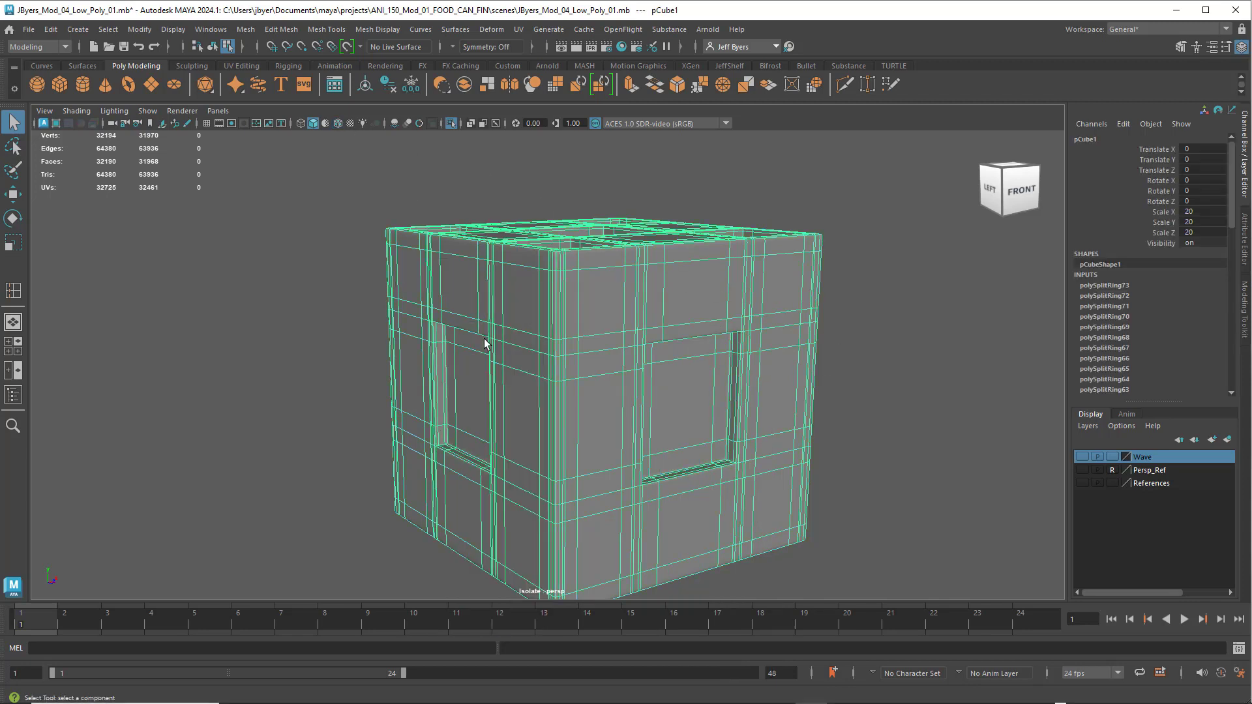
click(356, 248)
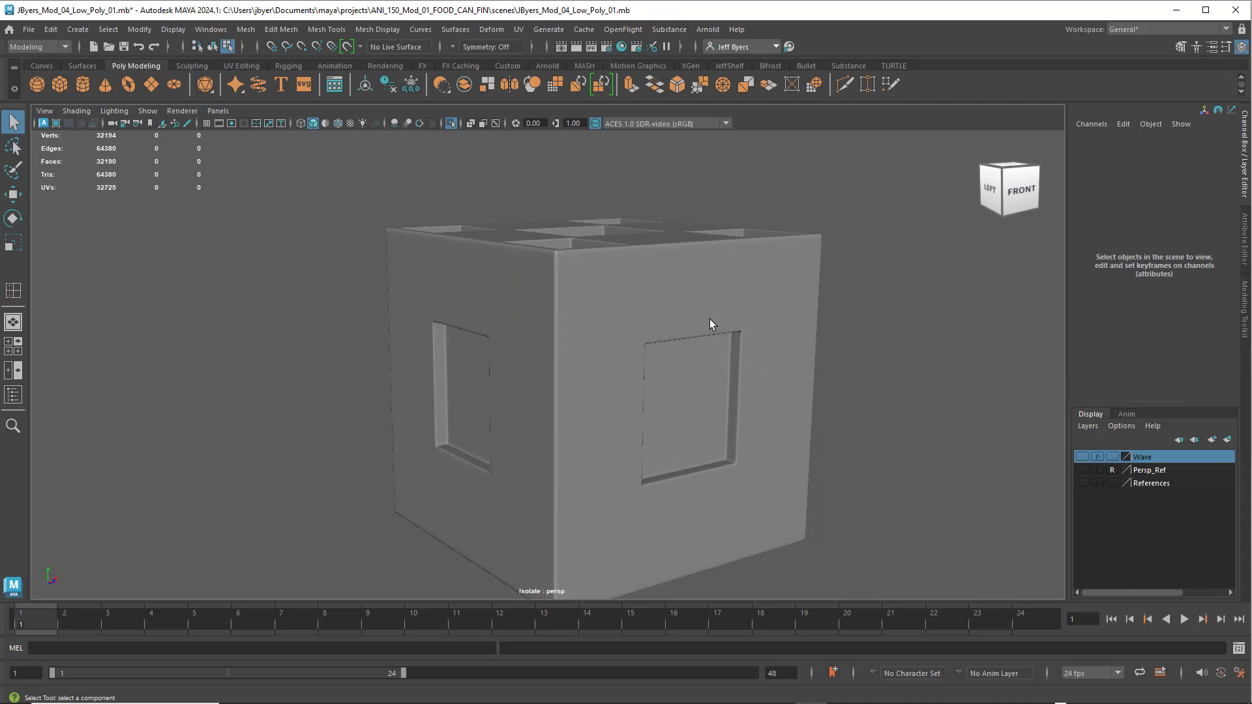
alt+drag(711, 317, 637, 336)
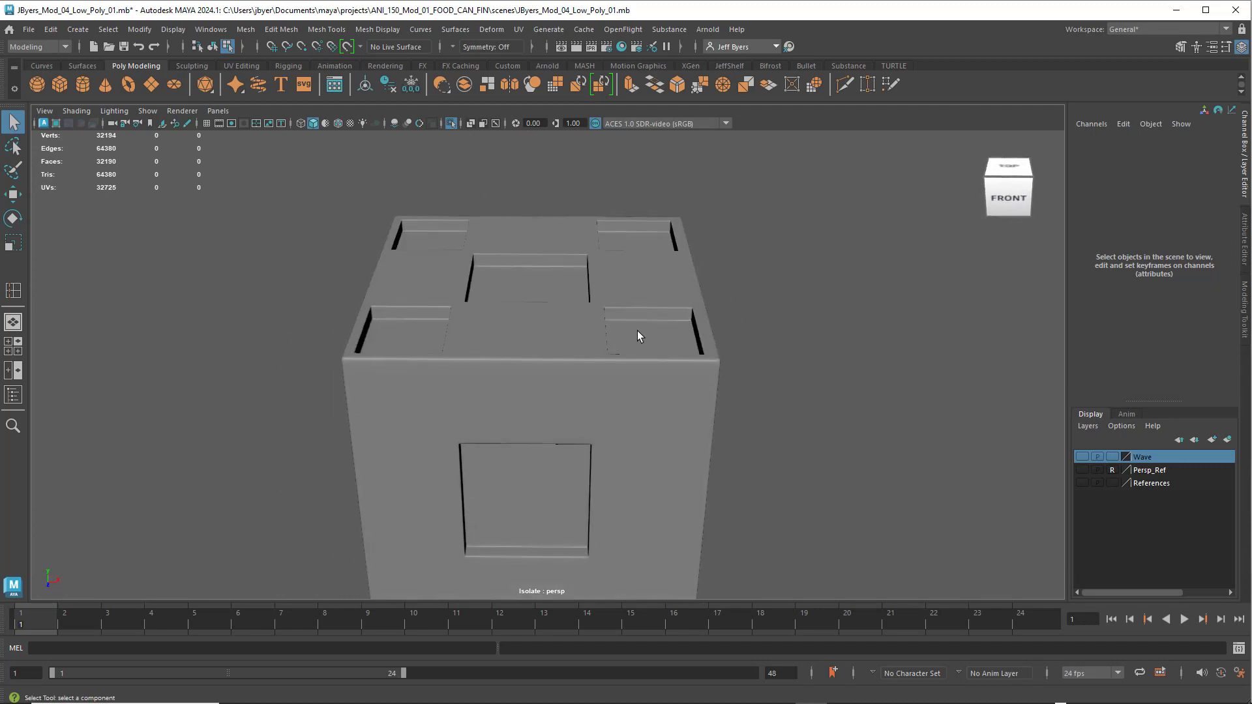
End isolation so both cubes show, and return the cube with the added supporting loops to unsmoothed display.
key(ctrl+1)
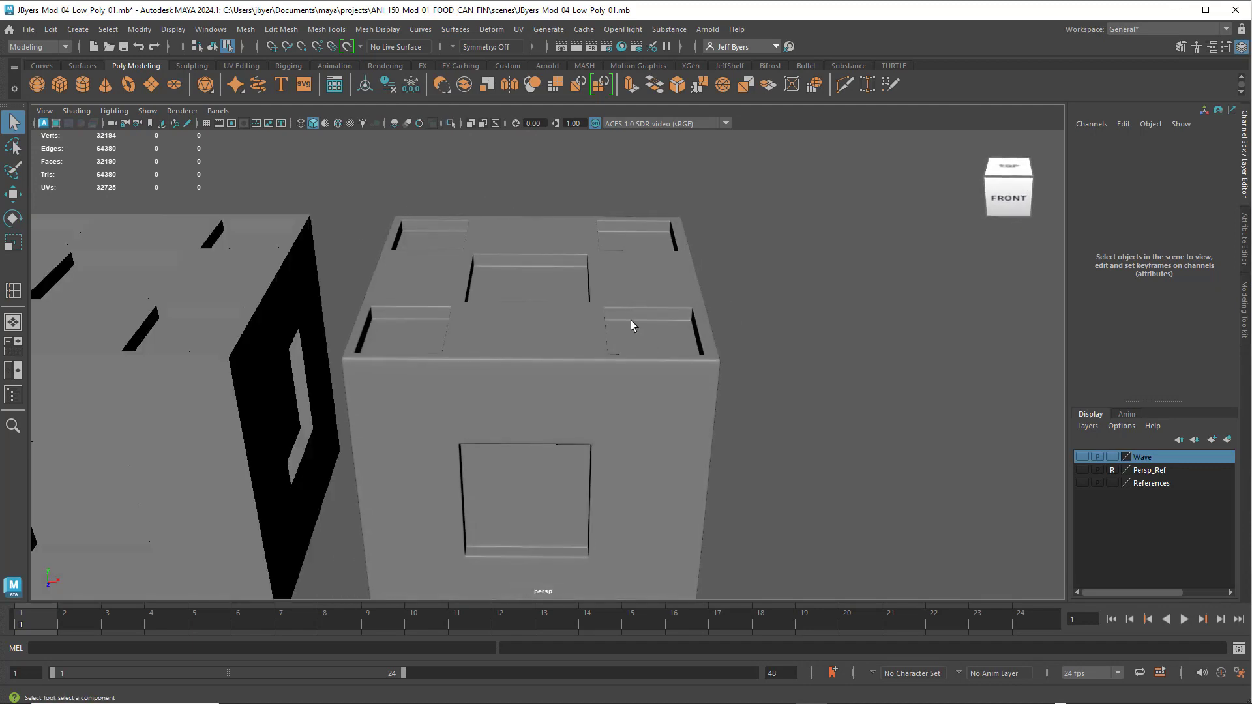
scroll(572, 315, down, 4)
alt+drag(600, 323, 570, 327)
click(569, 331)
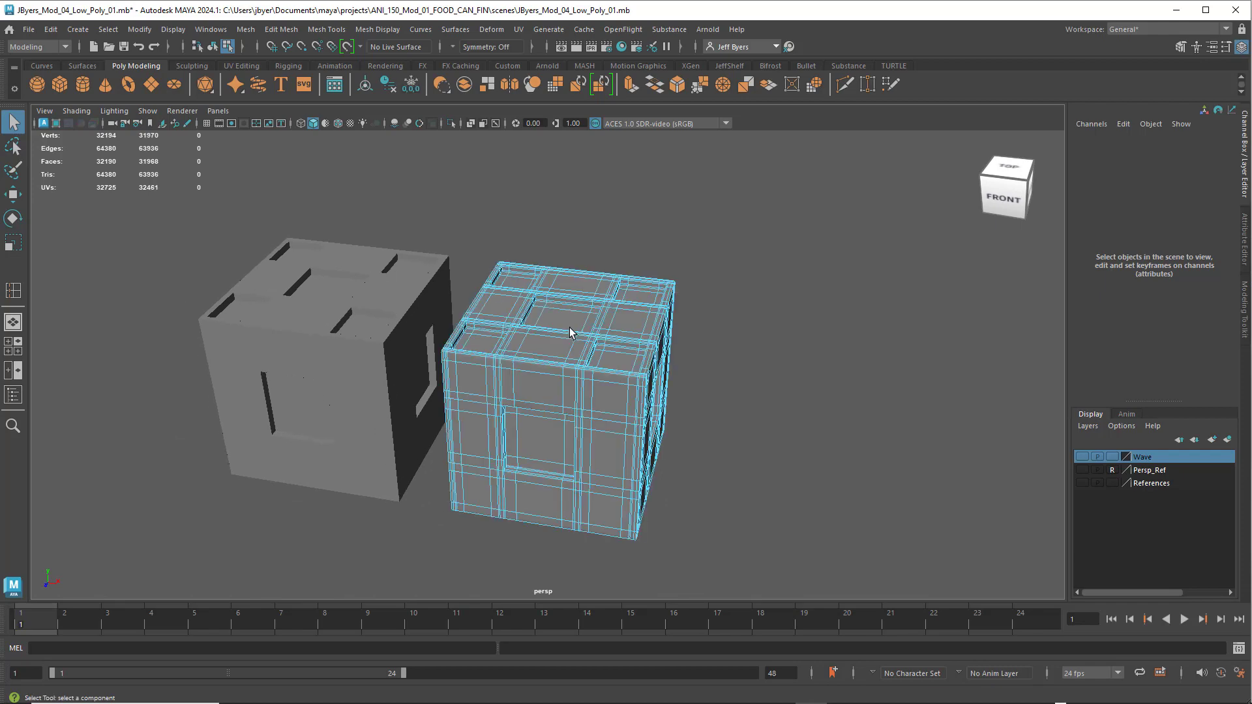
key(1)
right_drag(584, 322, 577, 401)
click(697, 352)
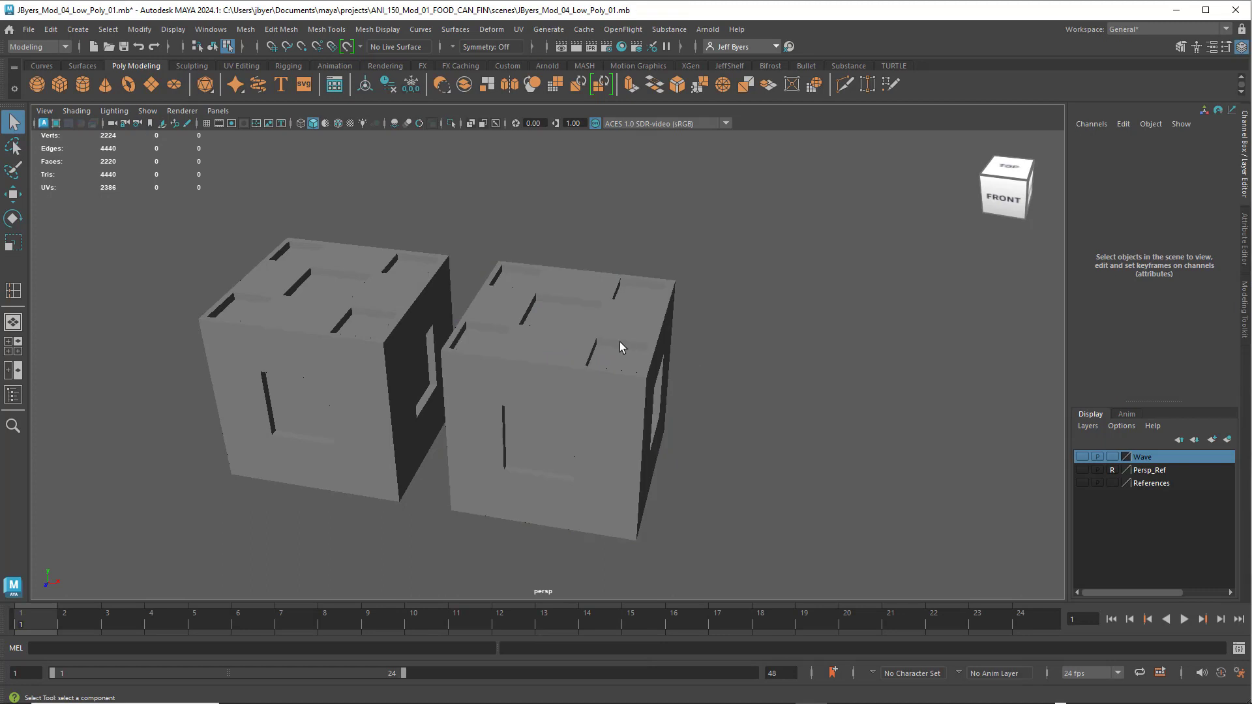
Select pCube1 and pCube2 in turn to compare their polygon counts.
click(619, 342)
right_drag(615, 339, 603, 404)
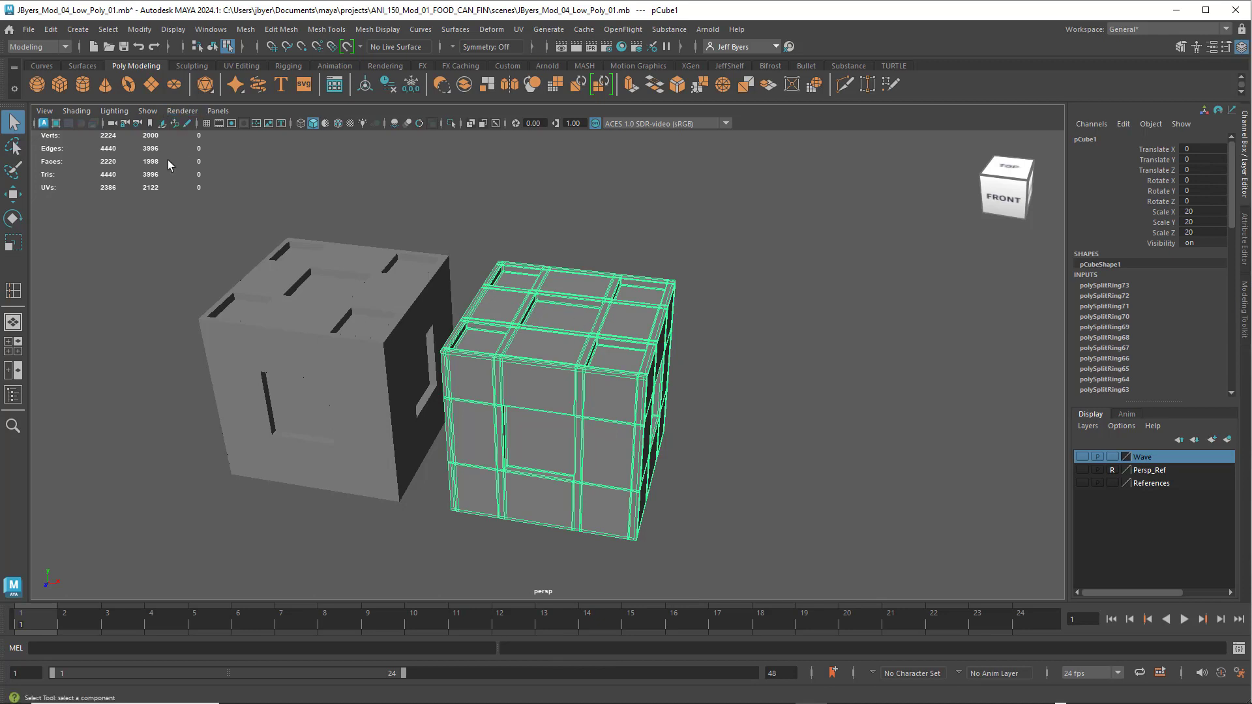
click(388, 290)
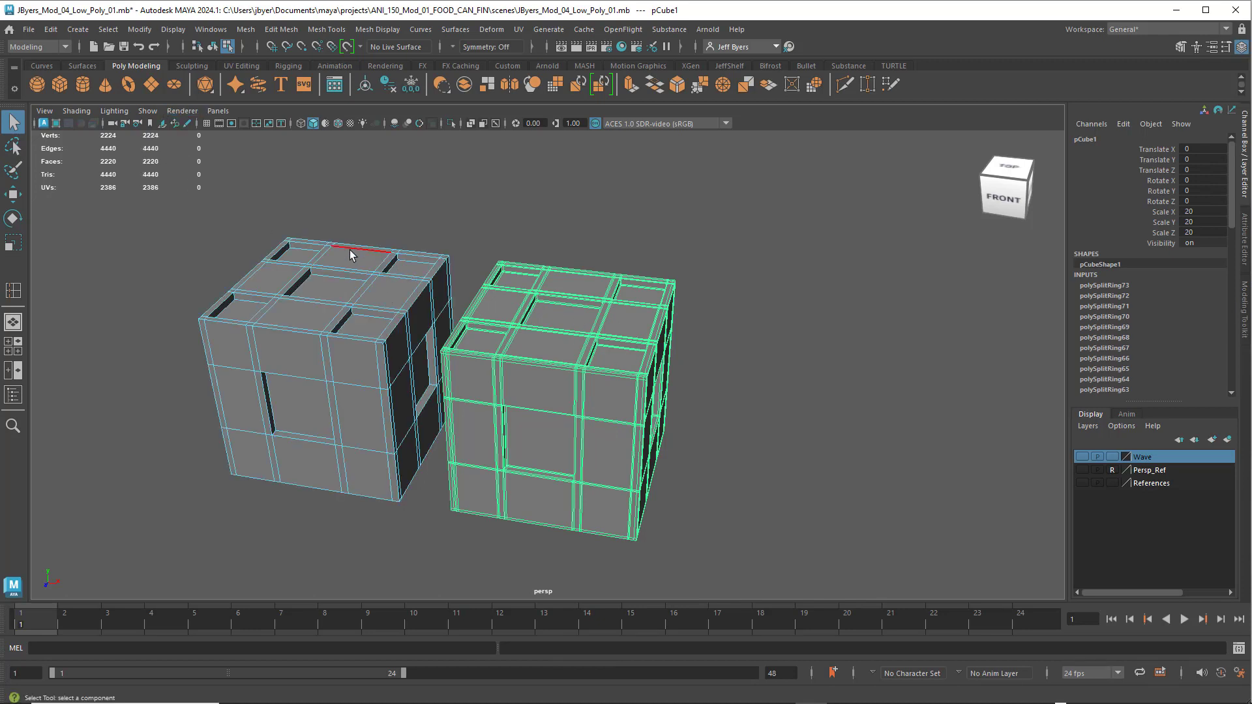
right_drag(352, 250, 328, 331)
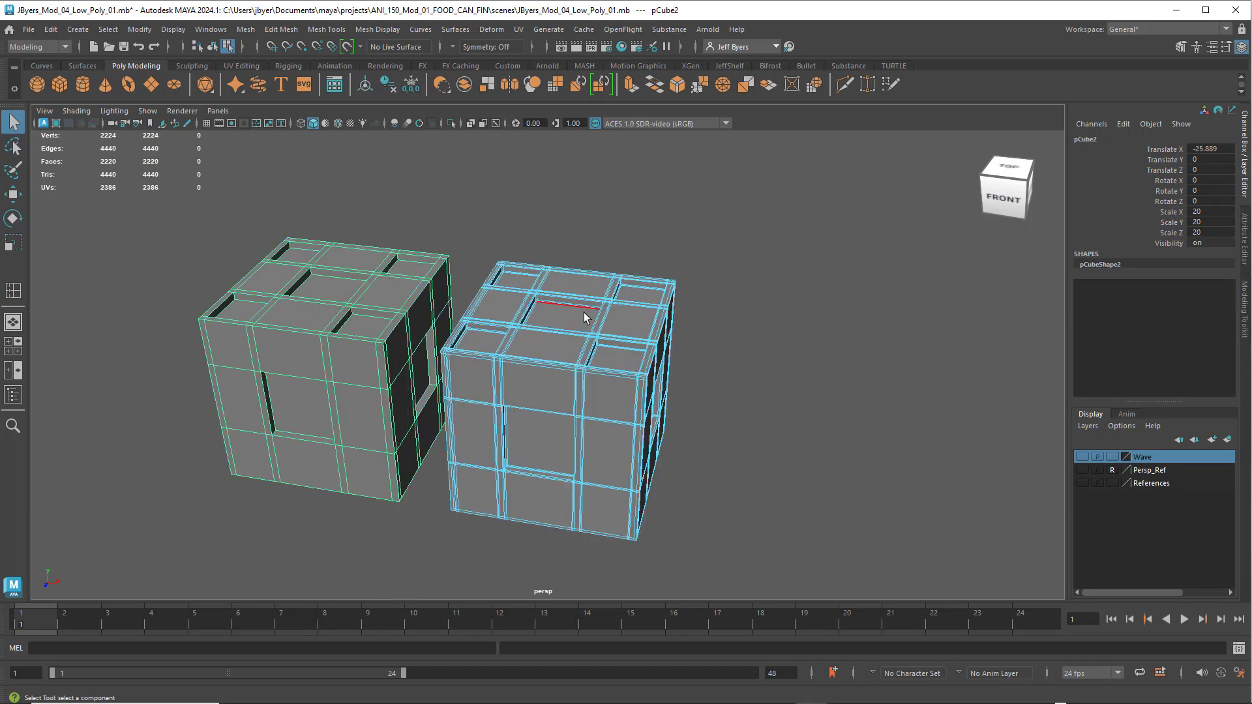
Delete the construction history of pCube1, the cube with the added supporting edge loops.
right_drag(575, 317, 562, 394)
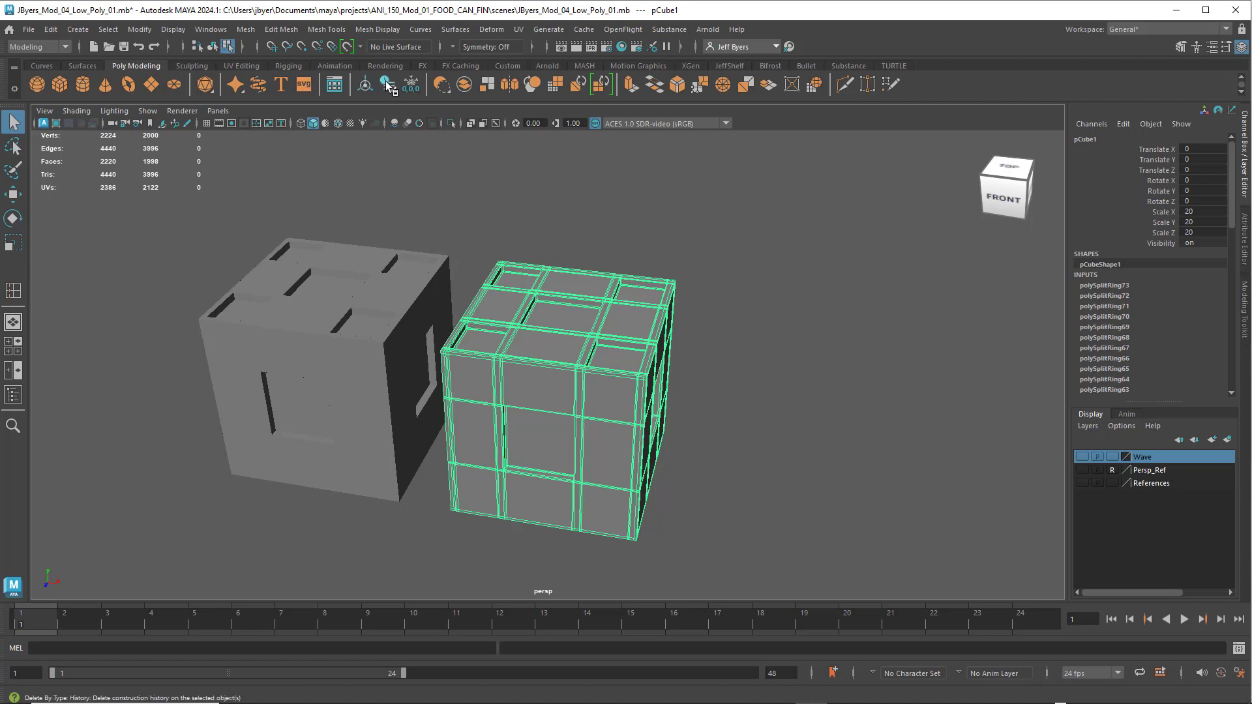
click(734, 379)
Duplicate pCube1 in object mode and move the copy along the X axis to 24.522.
right_drag(588, 367, 605, 417)
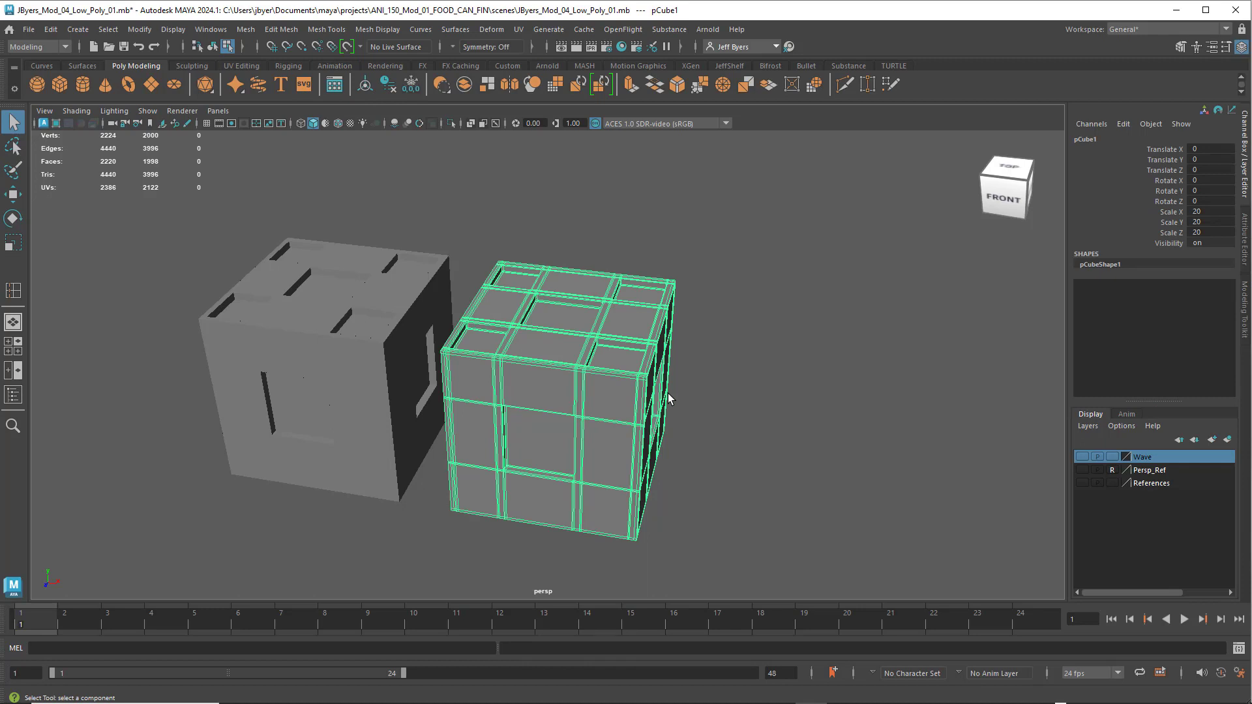
key(ctrl+d)
key(w)
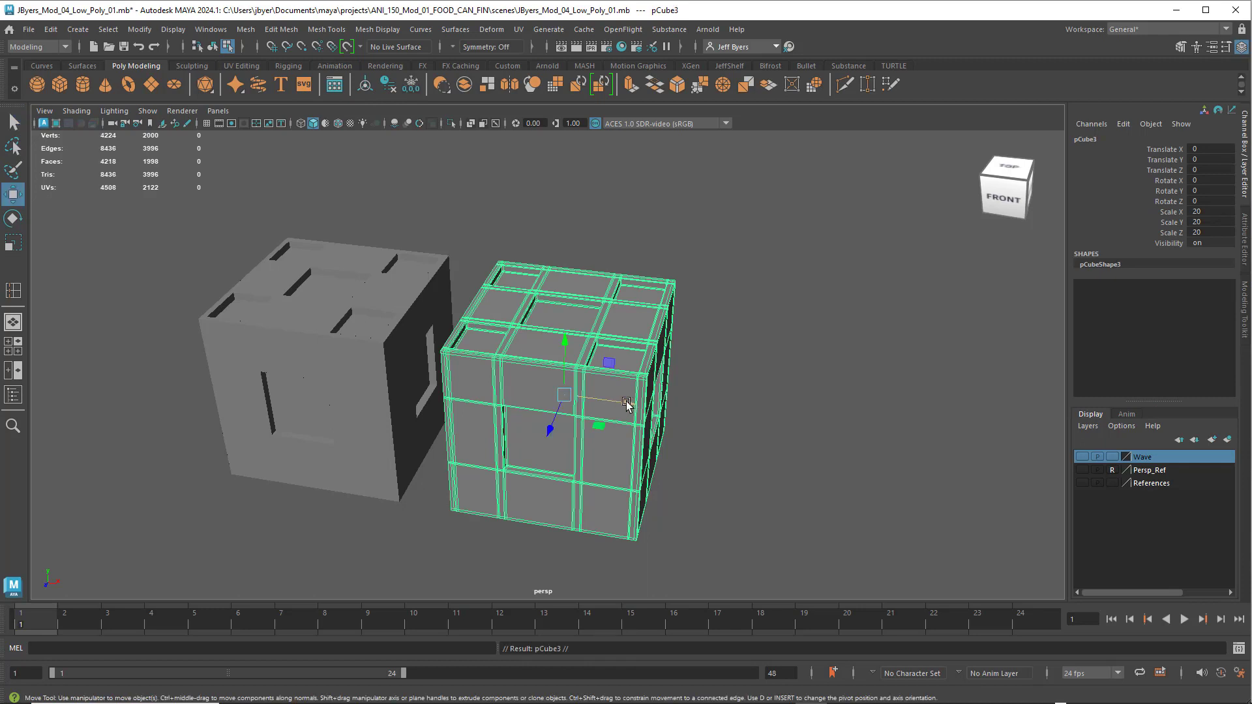
drag(626, 402, 871, 434)
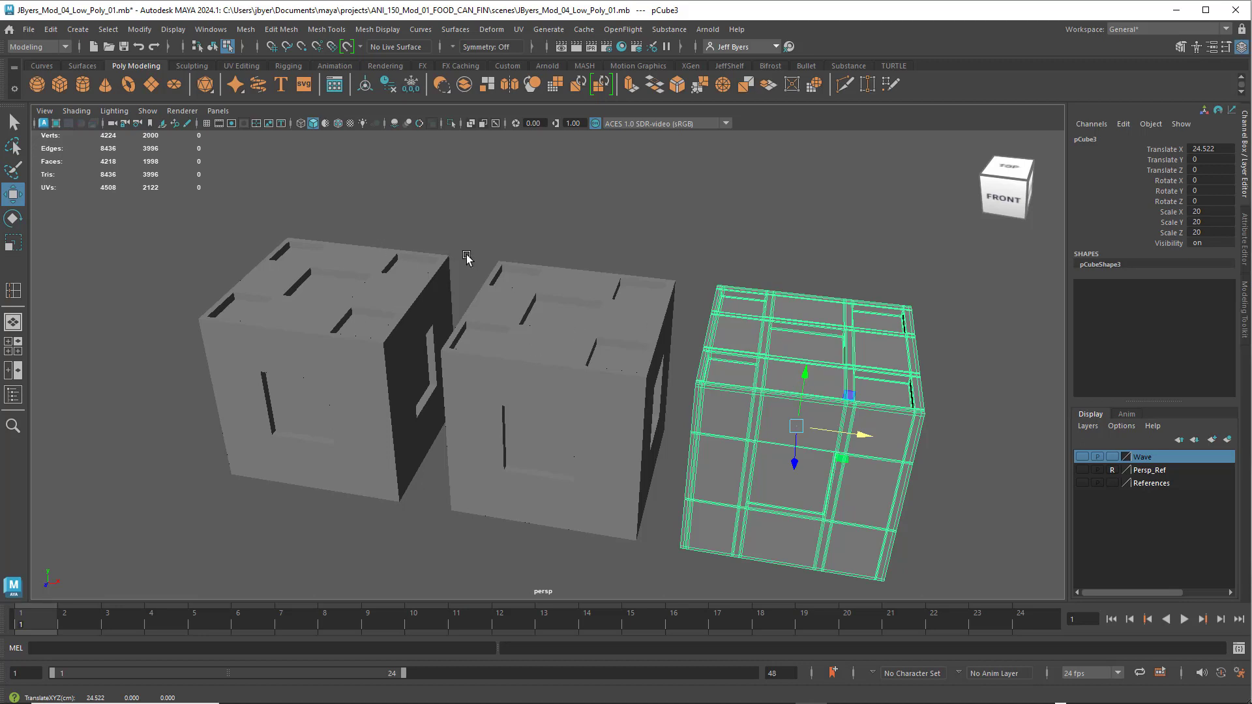
Smooth the duplicated cube exponentially with 2 division levels and OpenSubdiv Catmull-Clark, return to object mode and deselect it.
key(space)
click(486, 292)
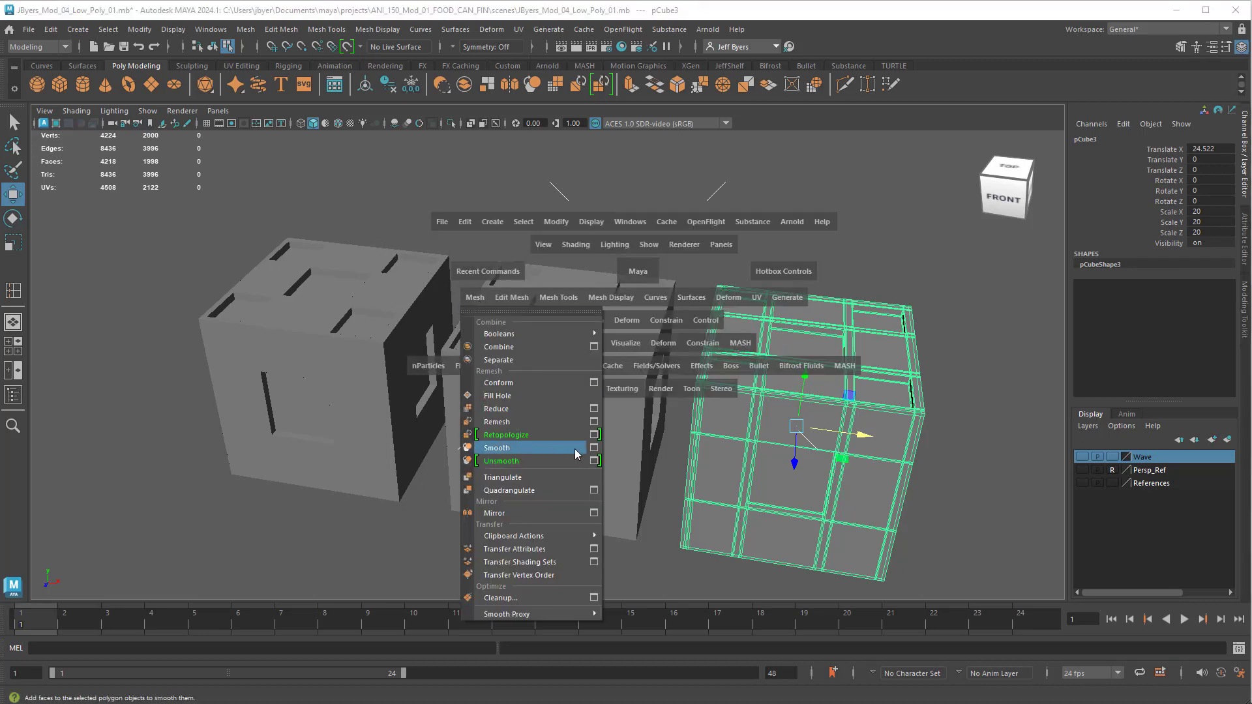
click(594, 448)
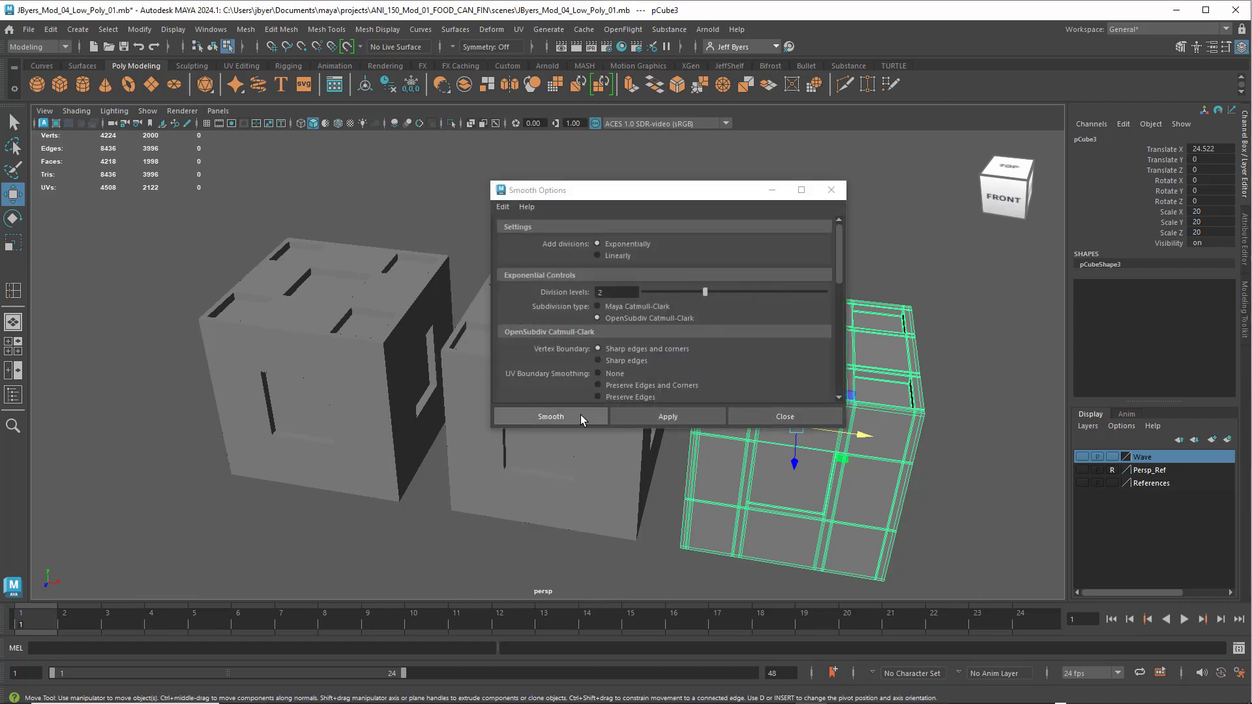
click(601, 293)
click(600, 418)
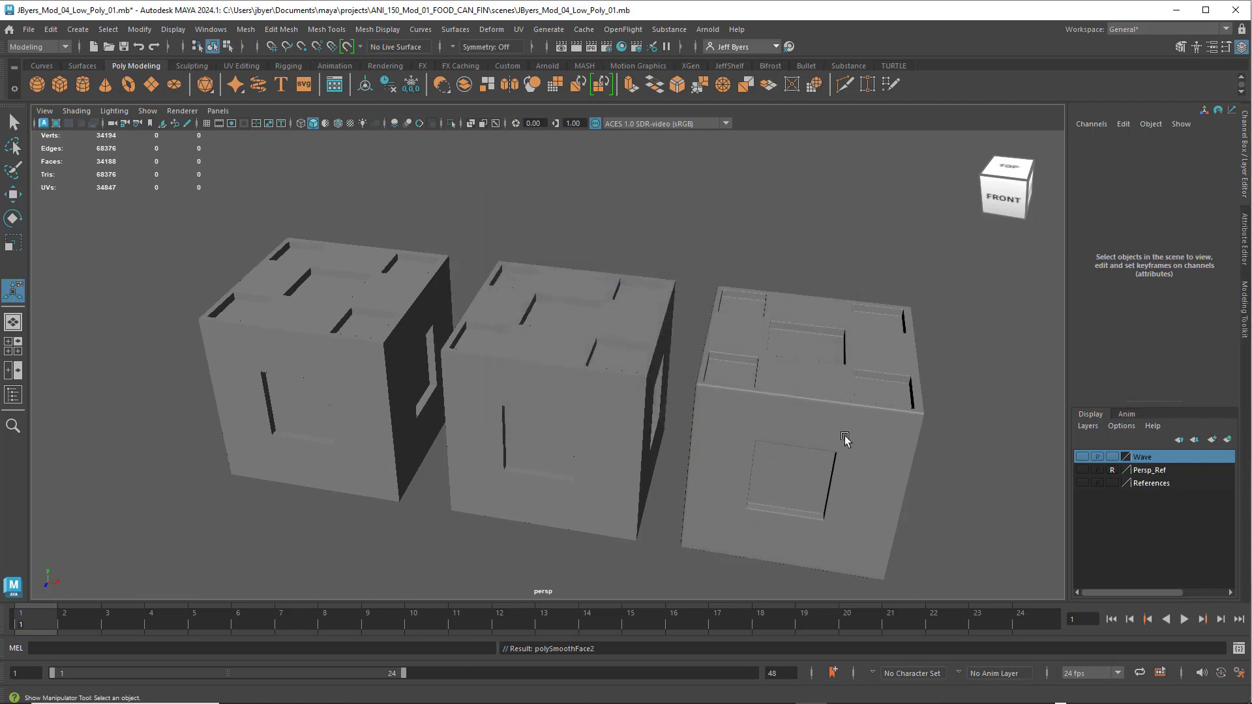
click(886, 430)
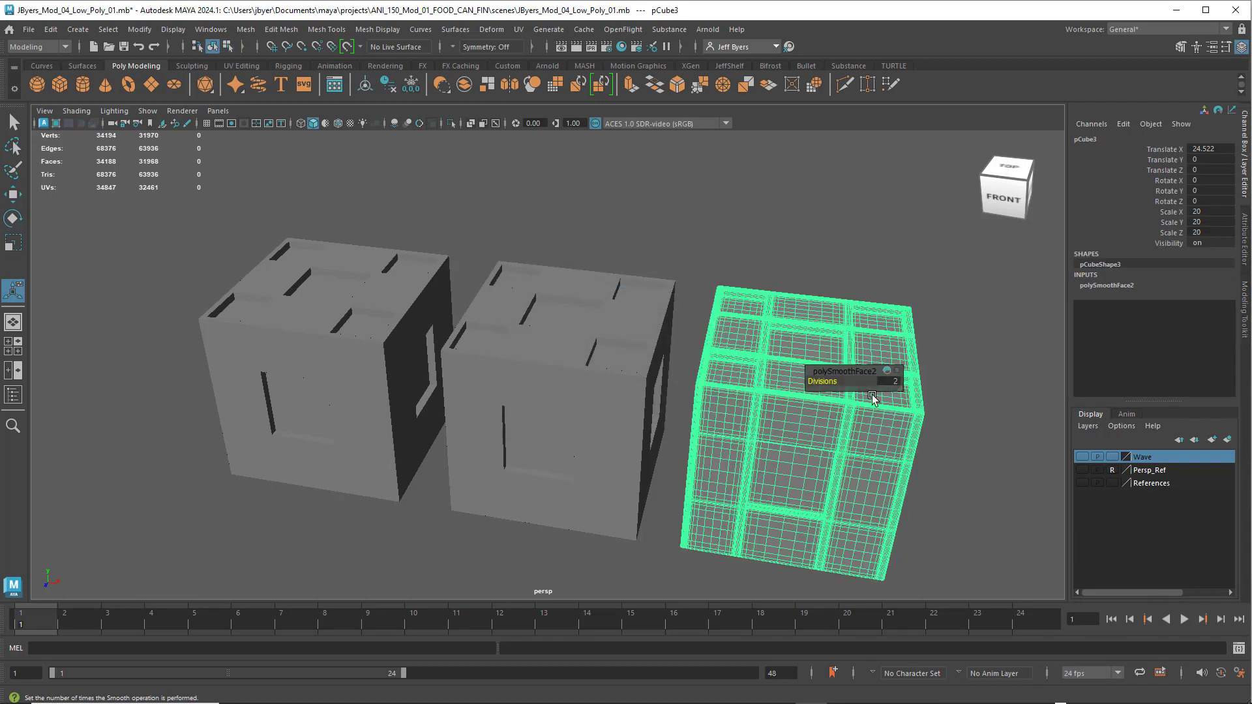
right_drag(724, 340, 739, 394)
click(871, 234)
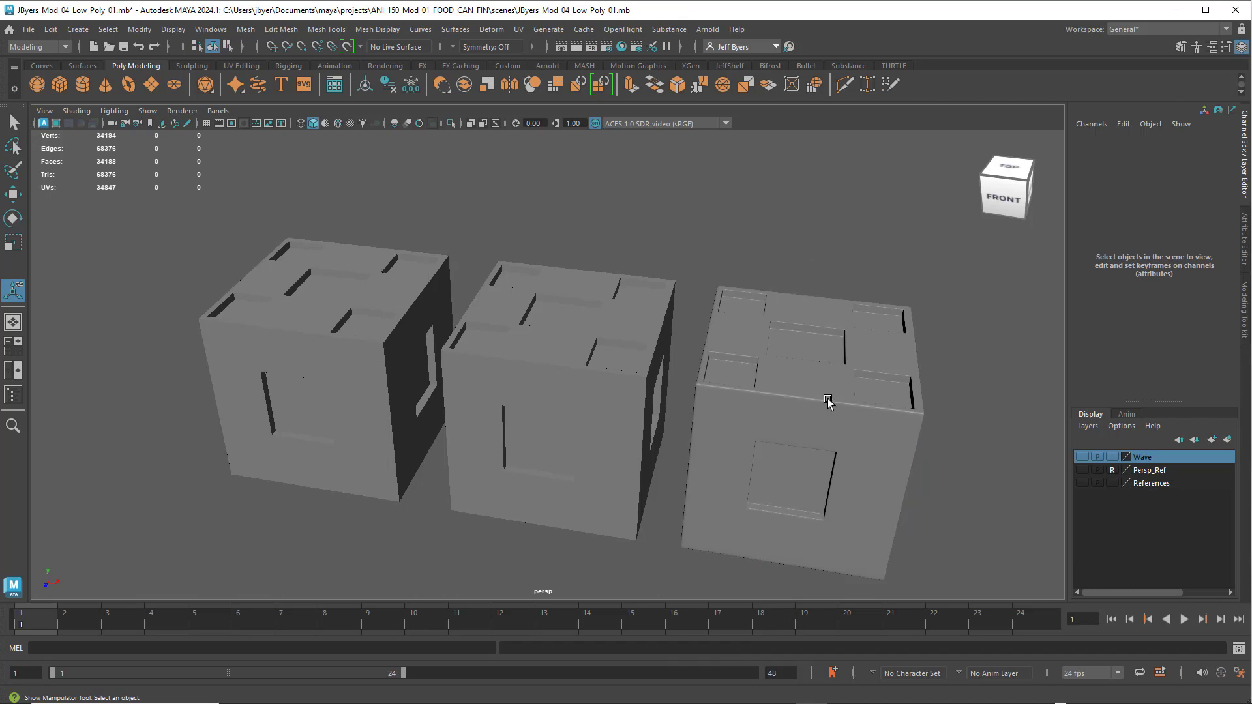
Examine the smoothed copy's edges and top recesses up close against the neighbouring unsmoothed cubes.
alt+drag(828, 401, 693, 350)
alt+right_drag(693, 350, 741, 366)
alt+drag(741, 366, 709, 374)
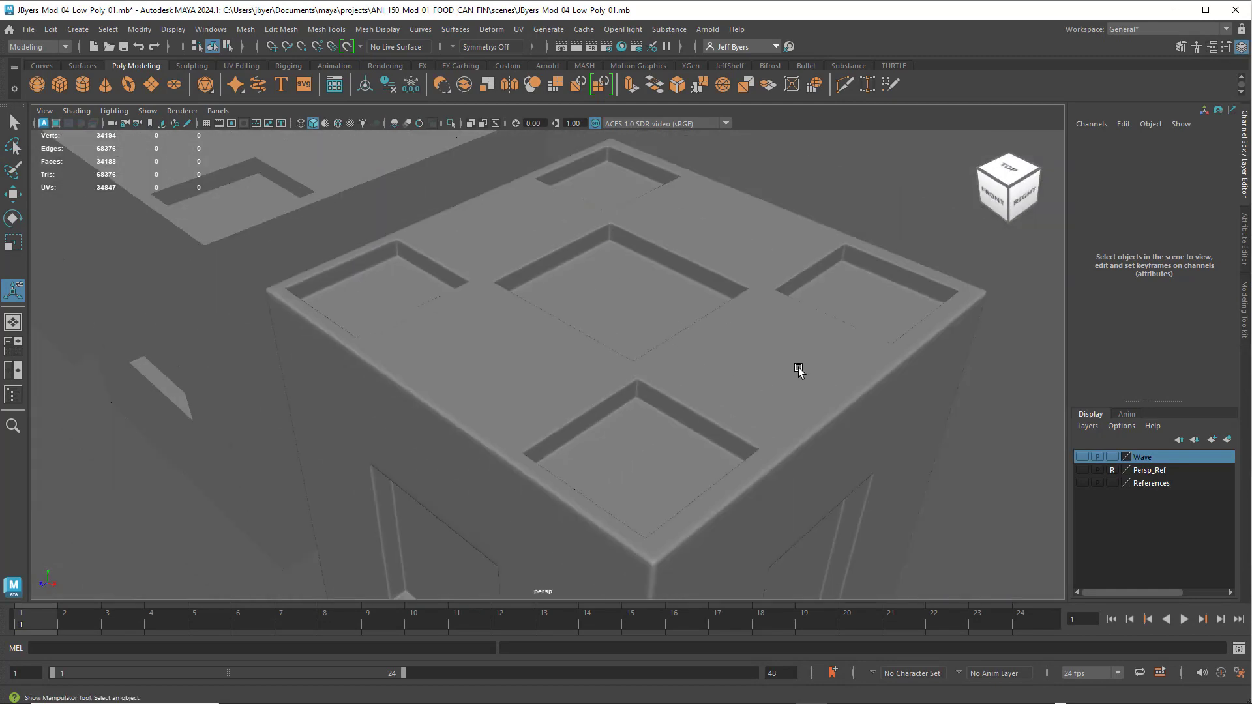
alt+drag(799, 370, 729, 355)
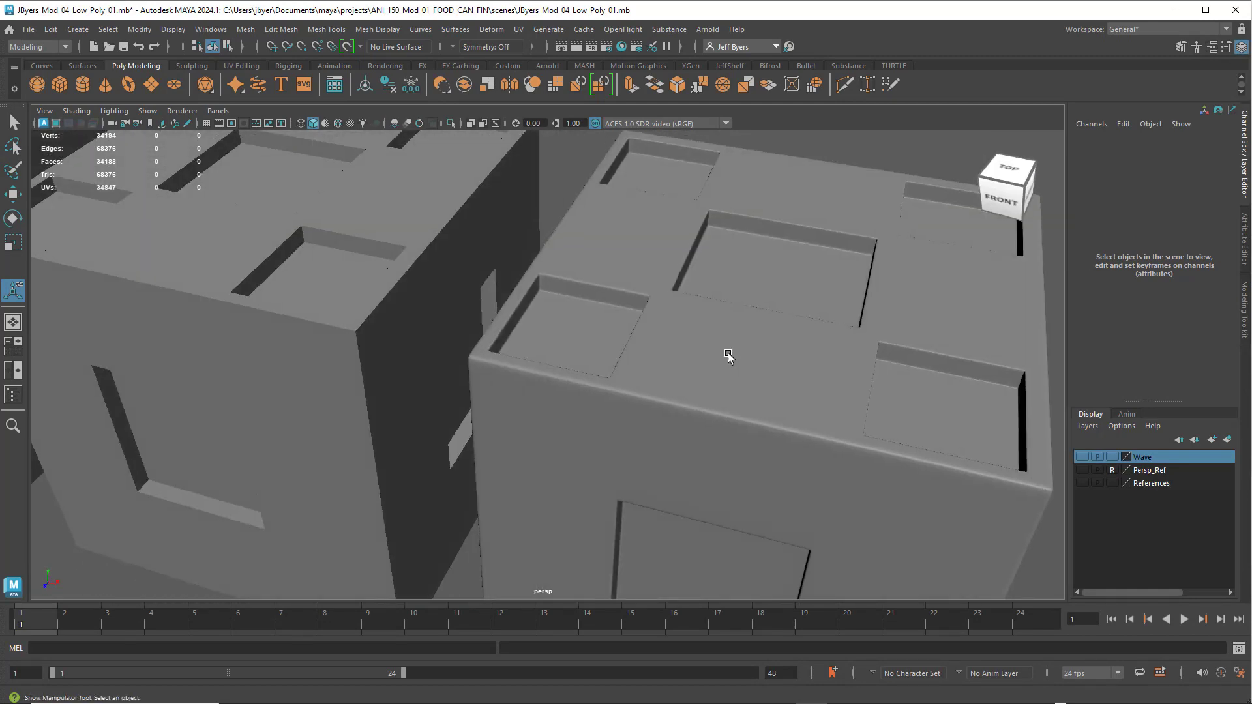
alt+right_drag(729, 355, 516, 399)
scroll(442, 369, up, 8)
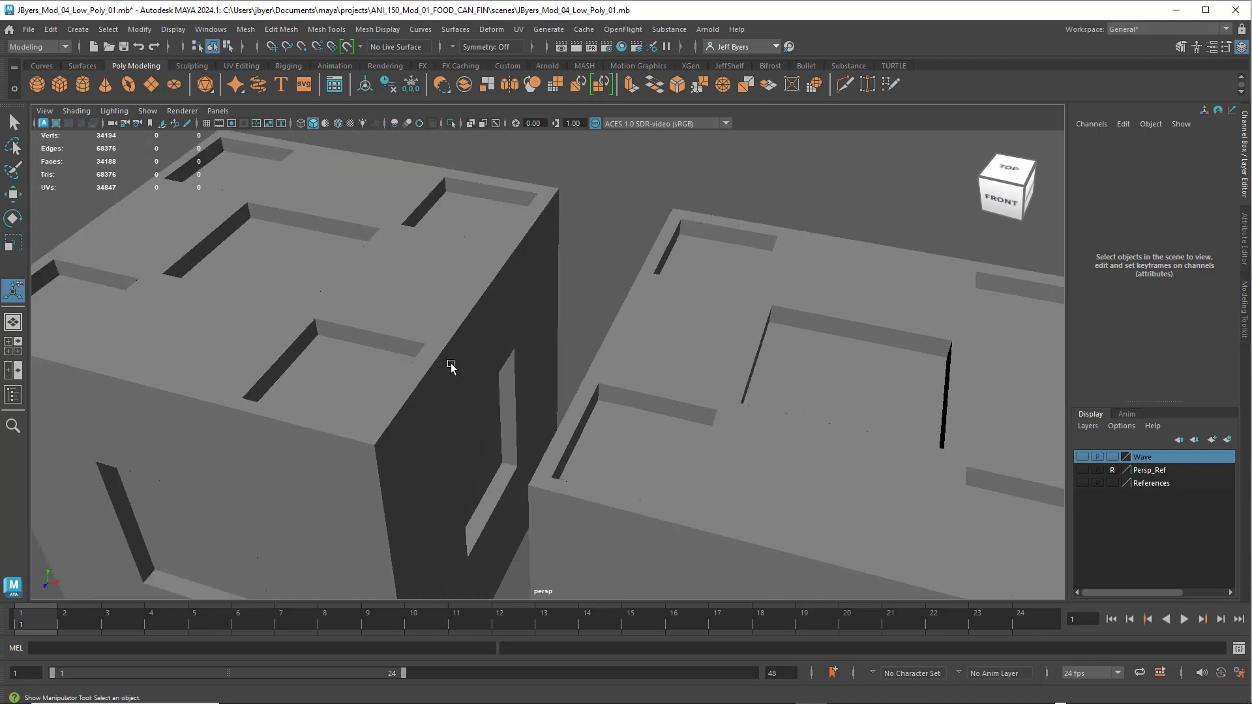
scroll(626, 419, down, 10)
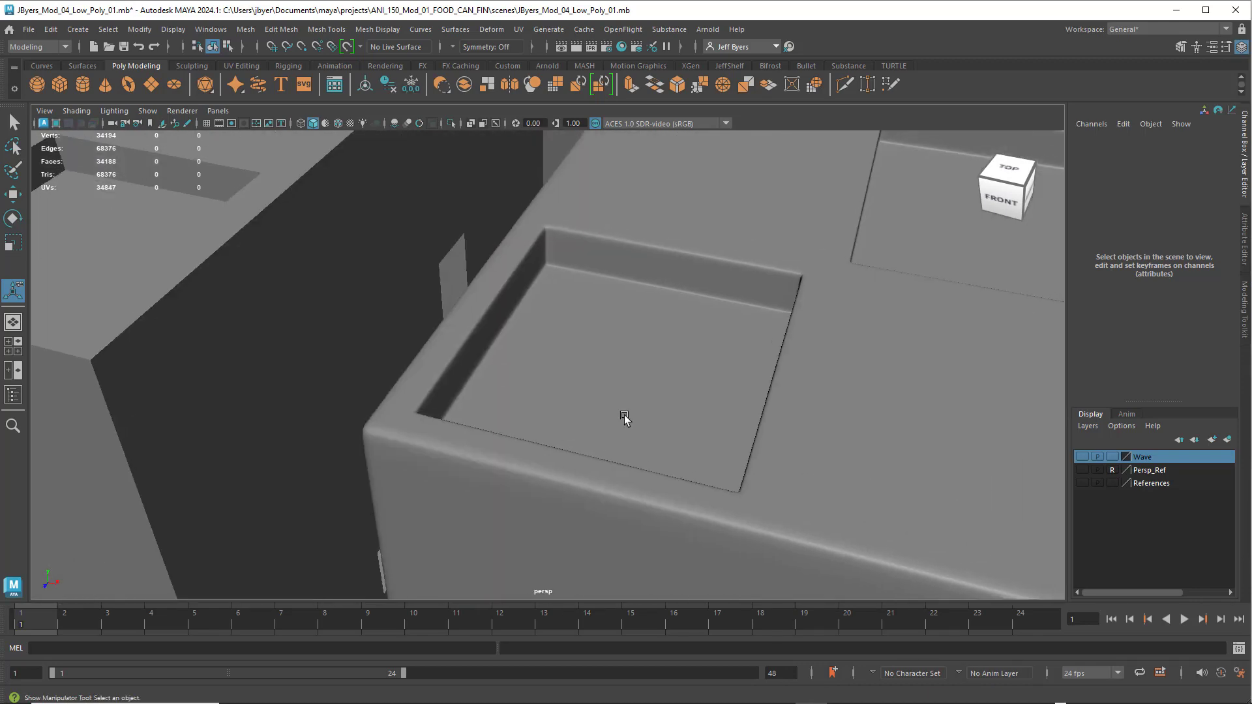
scroll(670, 423, down, 1)
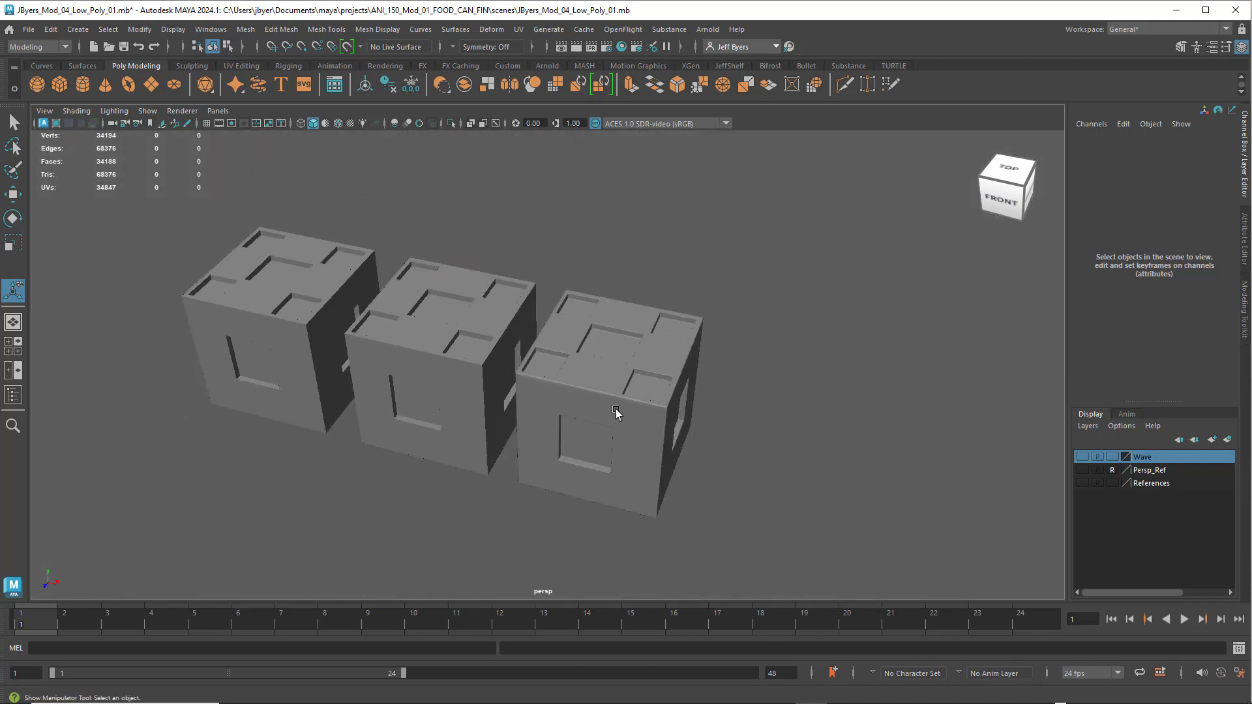
Select the original low-poly cube and the smoothed cube in turn to compare their wireframes and polygon counts.
alt+drag(615, 411, 620, 400)
click(620, 401)
click(258, 354)
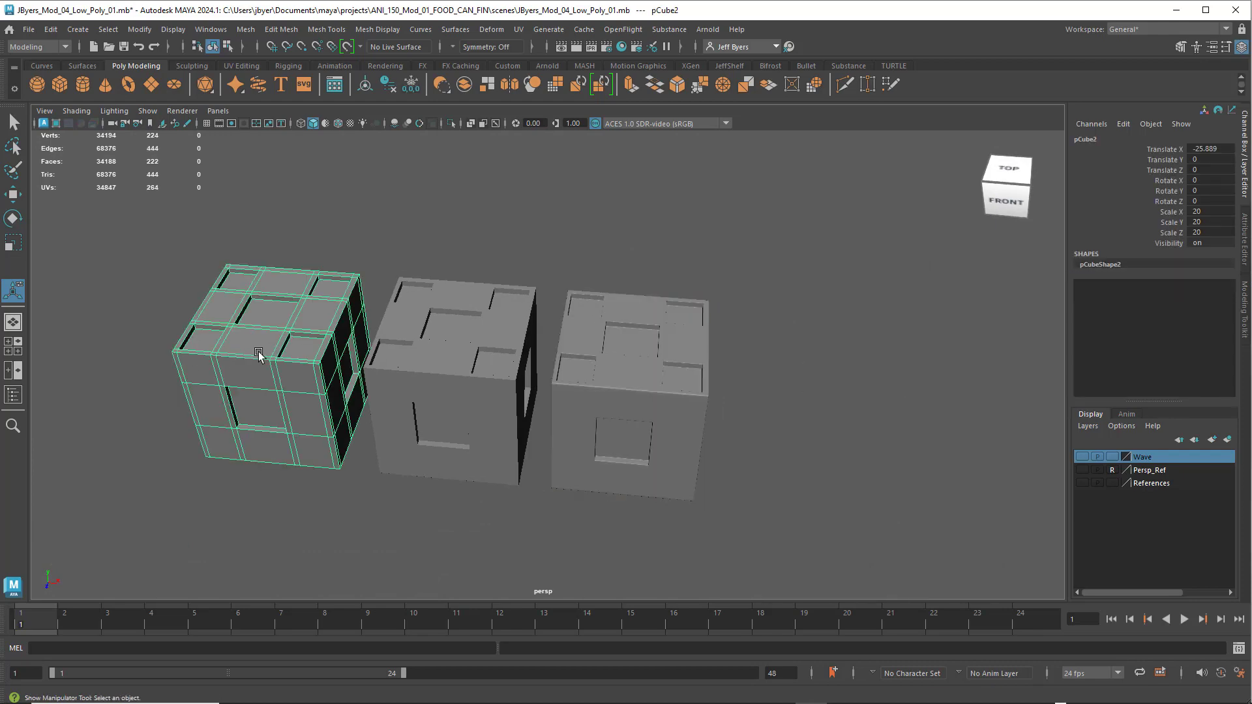
click(621, 376)
click(262, 334)
scroll(415, 352, up, 3)
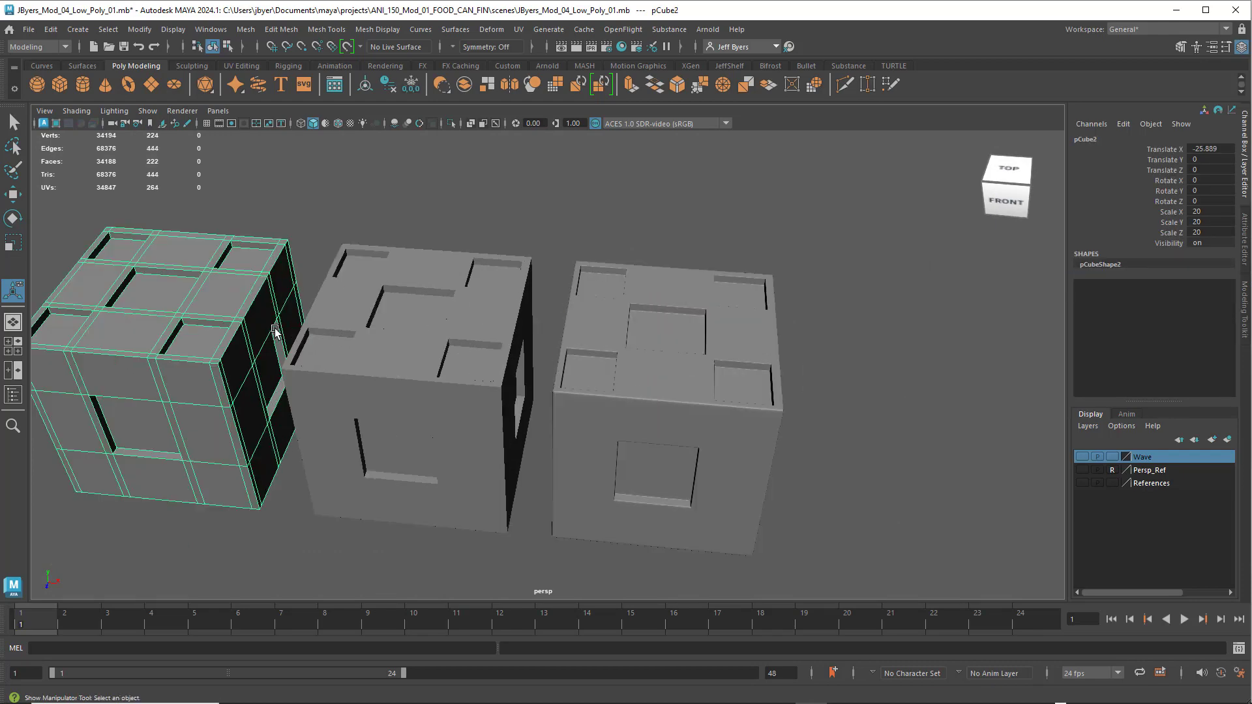
alt+middle_drag(169, 324, 478, 369)
scroll(595, 341, up, 3)
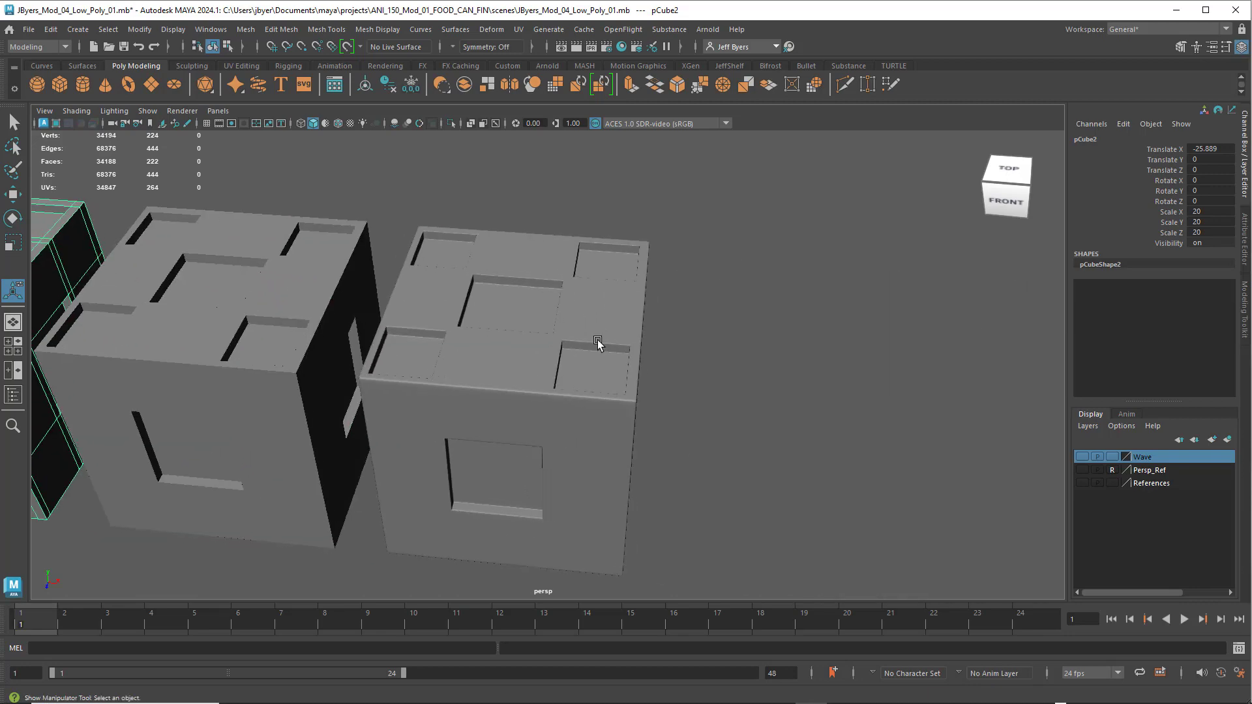
scroll(594, 334, down, 2)
click(546, 234)
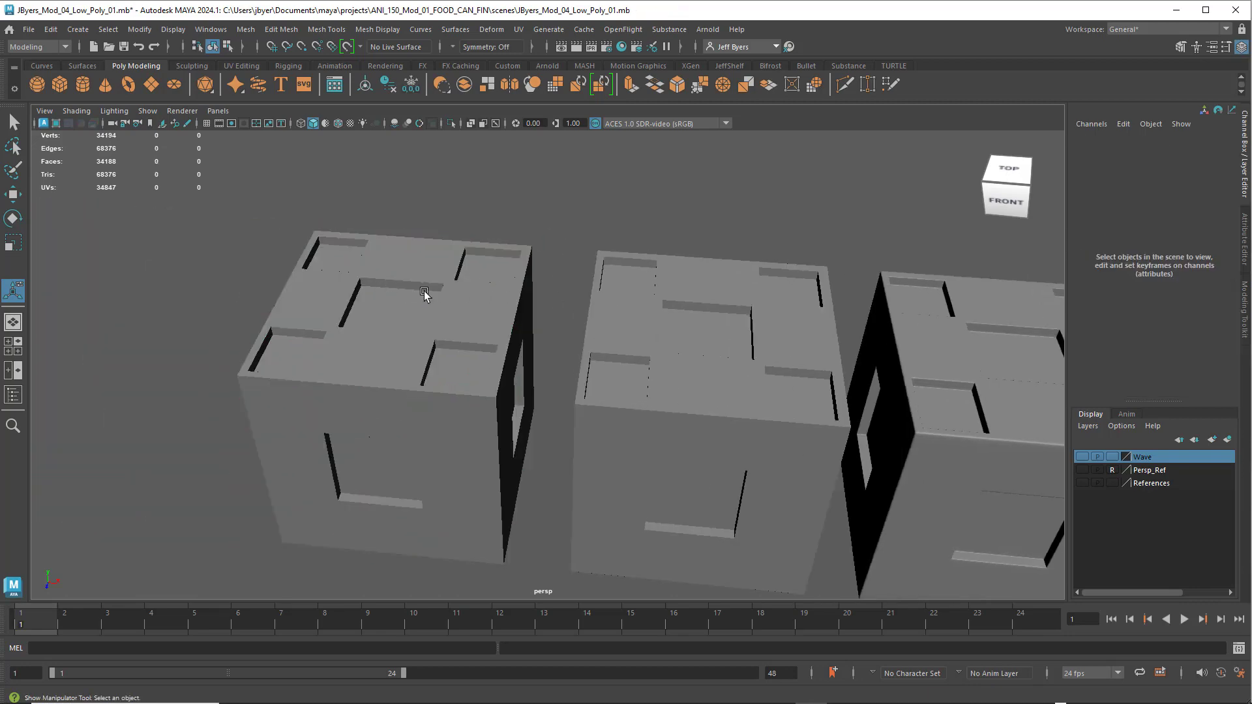
Inspect the smoothed cube's corner, outer edges and side recesses, and check its wireframe beside the other two cubes.
alt+middle_drag(851, 323, 744, 327)
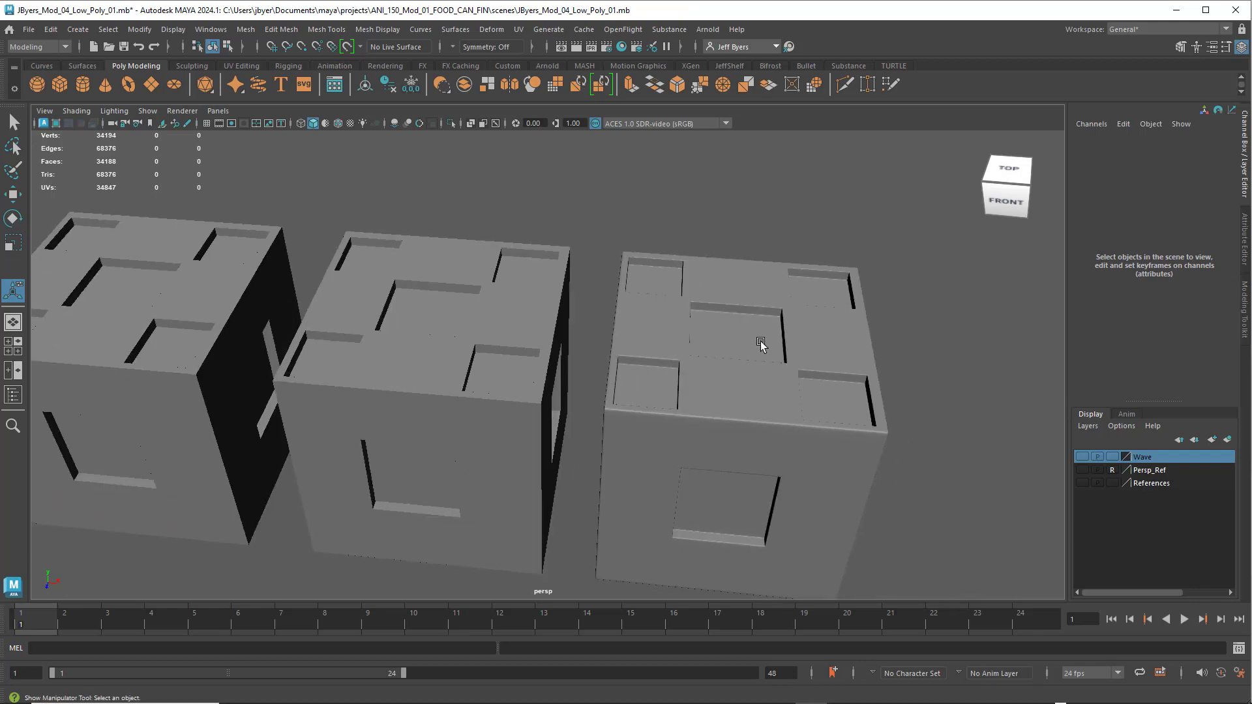
click(761, 344)
alt+drag(812, 357, 764, 347)
click(806, 305)
scroll(750, 341, up, 3)
alt+middle_drag(750, 341, 636, 276)
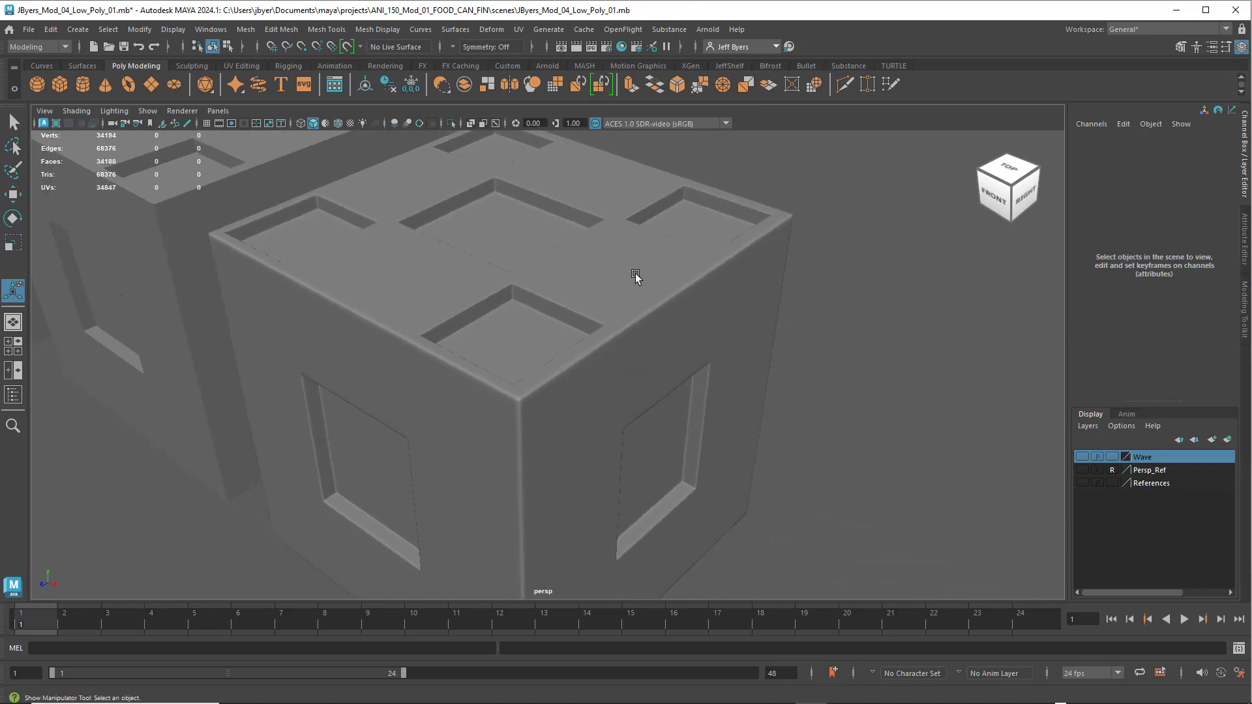
alt+drag(636, 275, 632, 289)
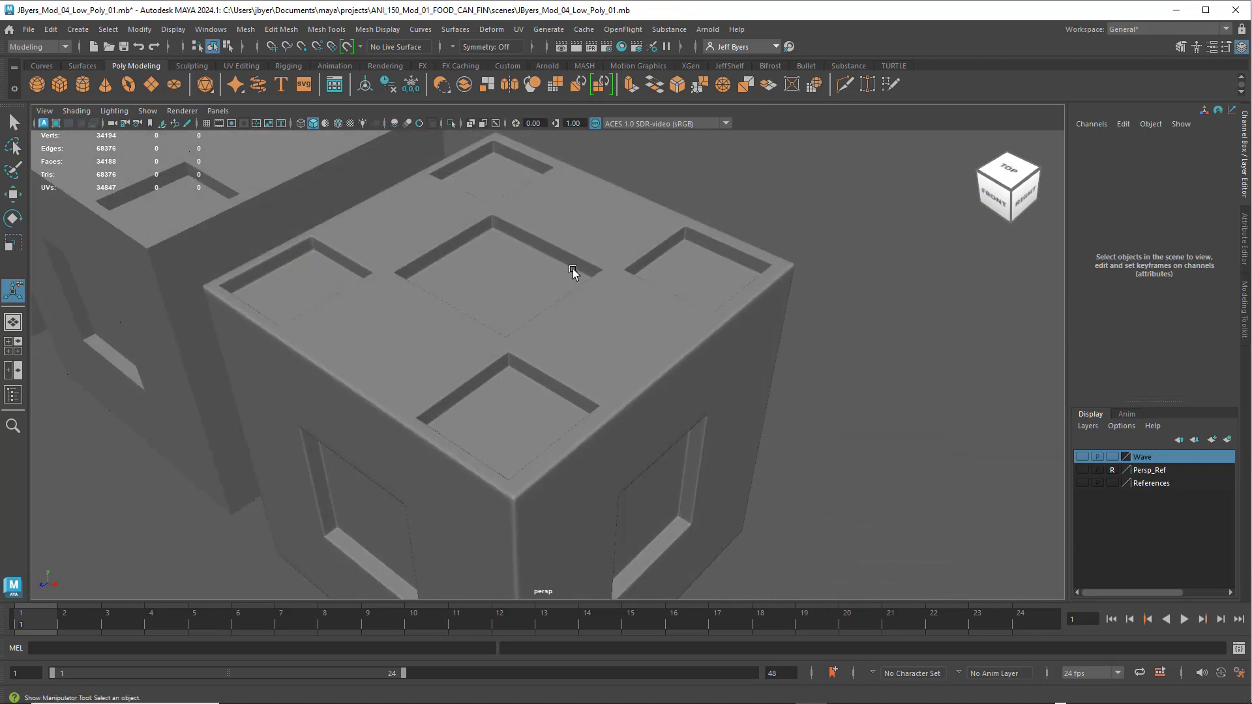
scroll(575, 268, down, 5)
click(558, 333)
scroll(567, 327, down, 2)
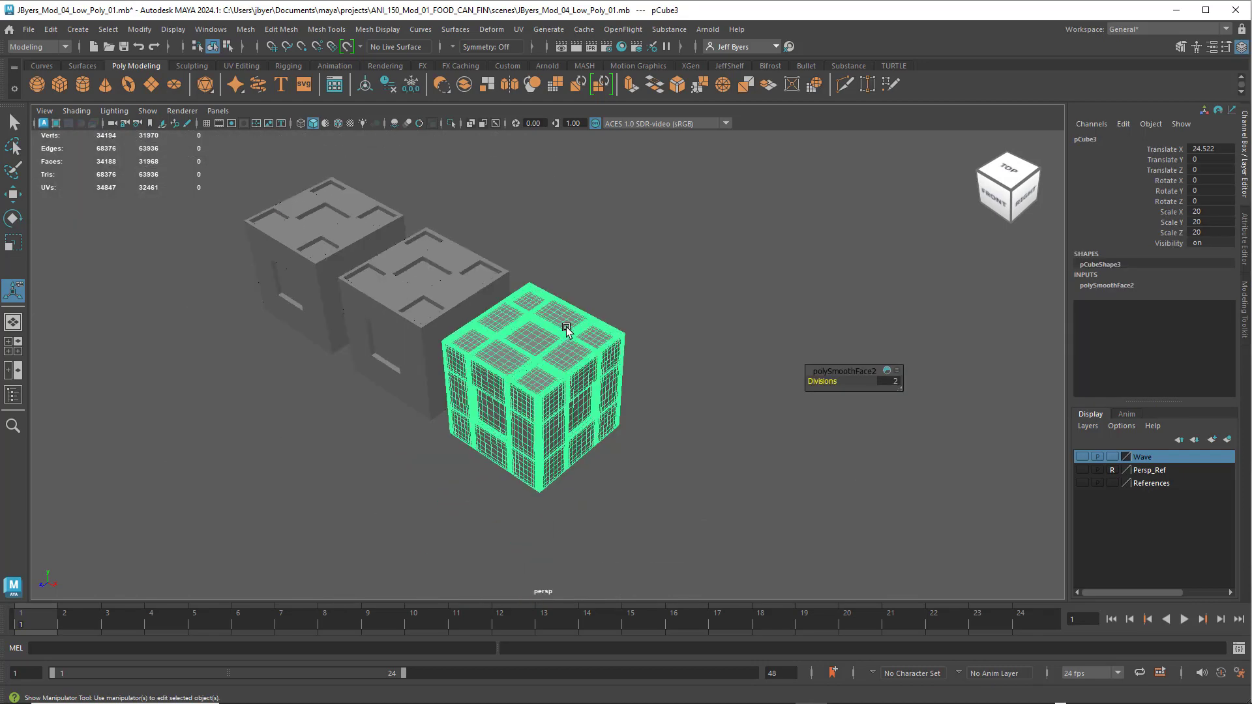
alt+drag(566, 326, 571, 327)
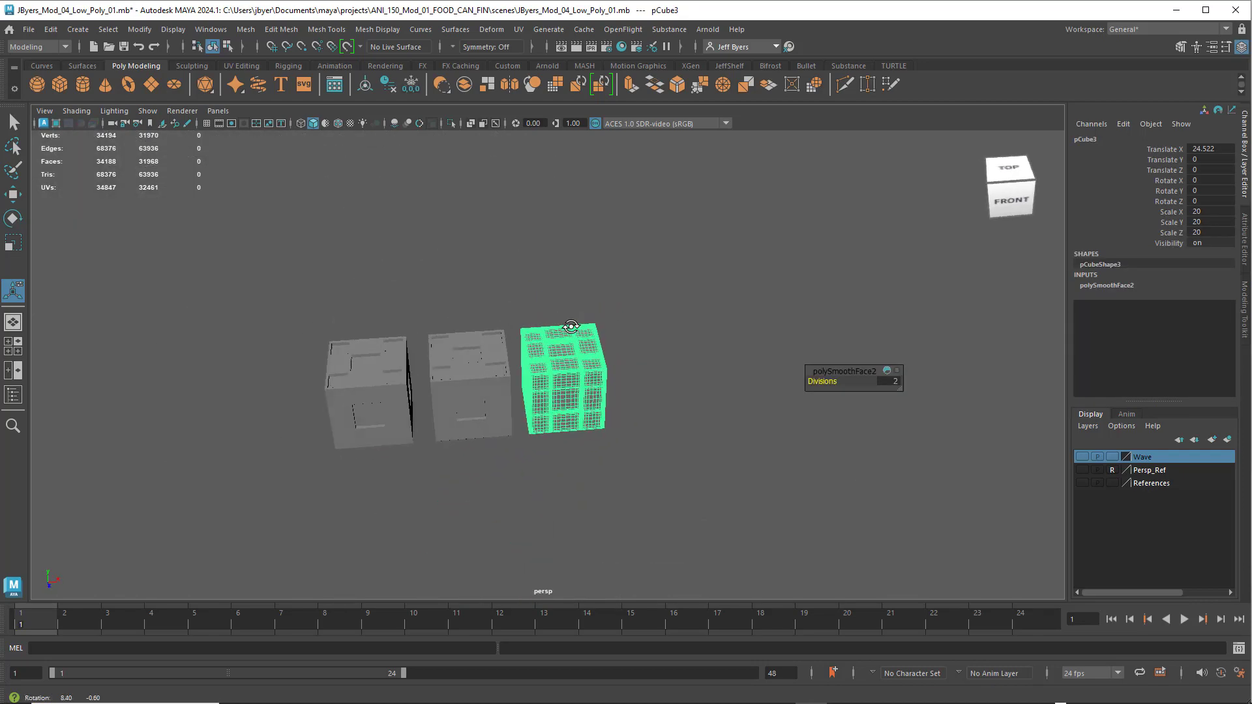
click(656, 288)
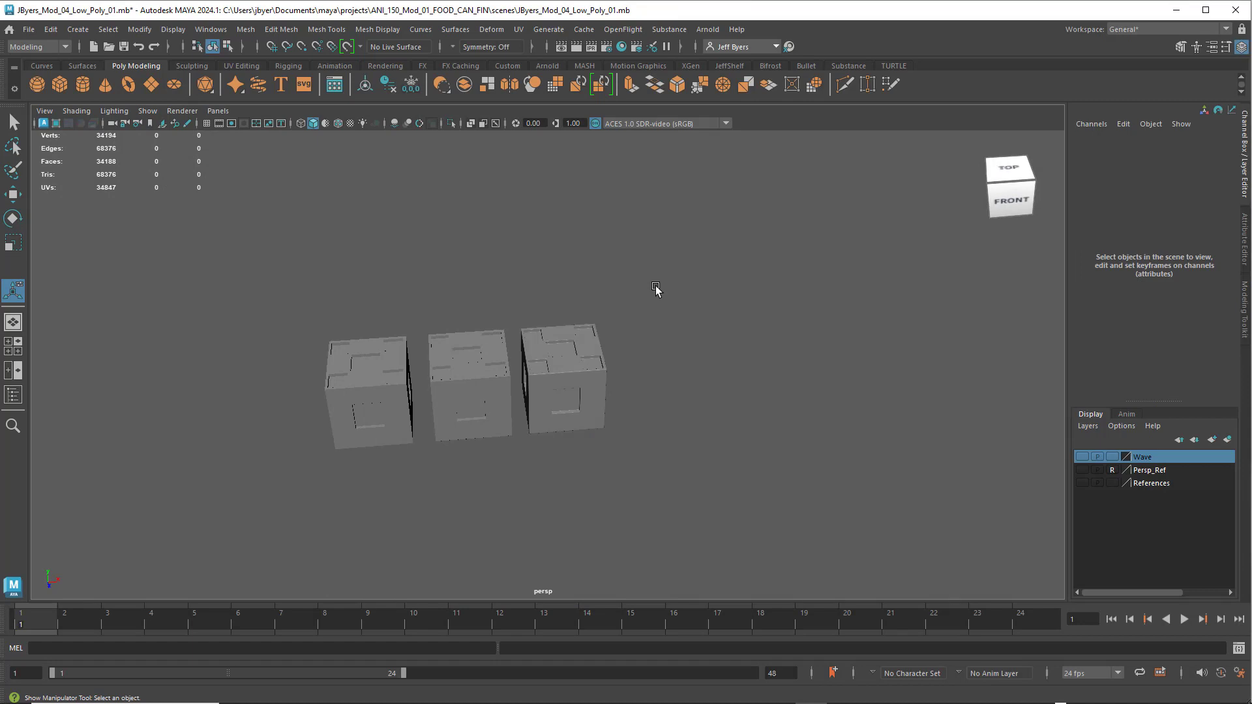
Put all three cubes into a new display layer named Detailed_Cube.
click(553, 336)
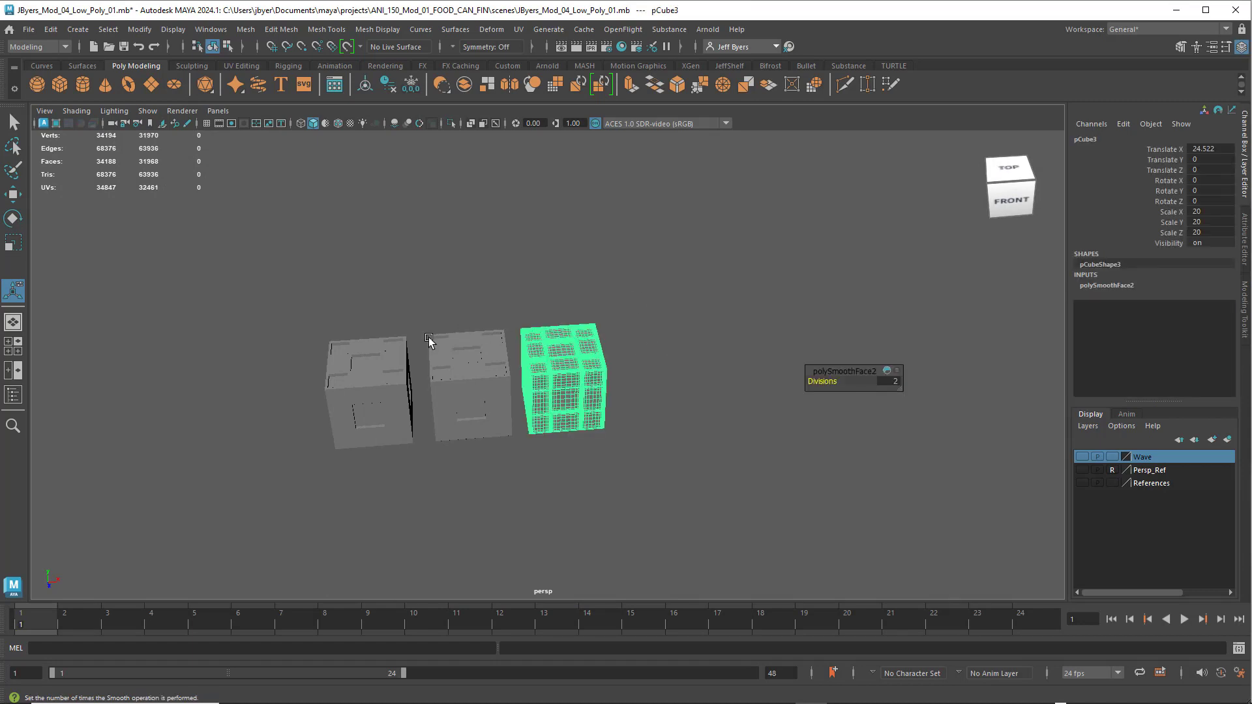
drag(317, 301, 458, 357)
drag(609, 398, 647, 415)
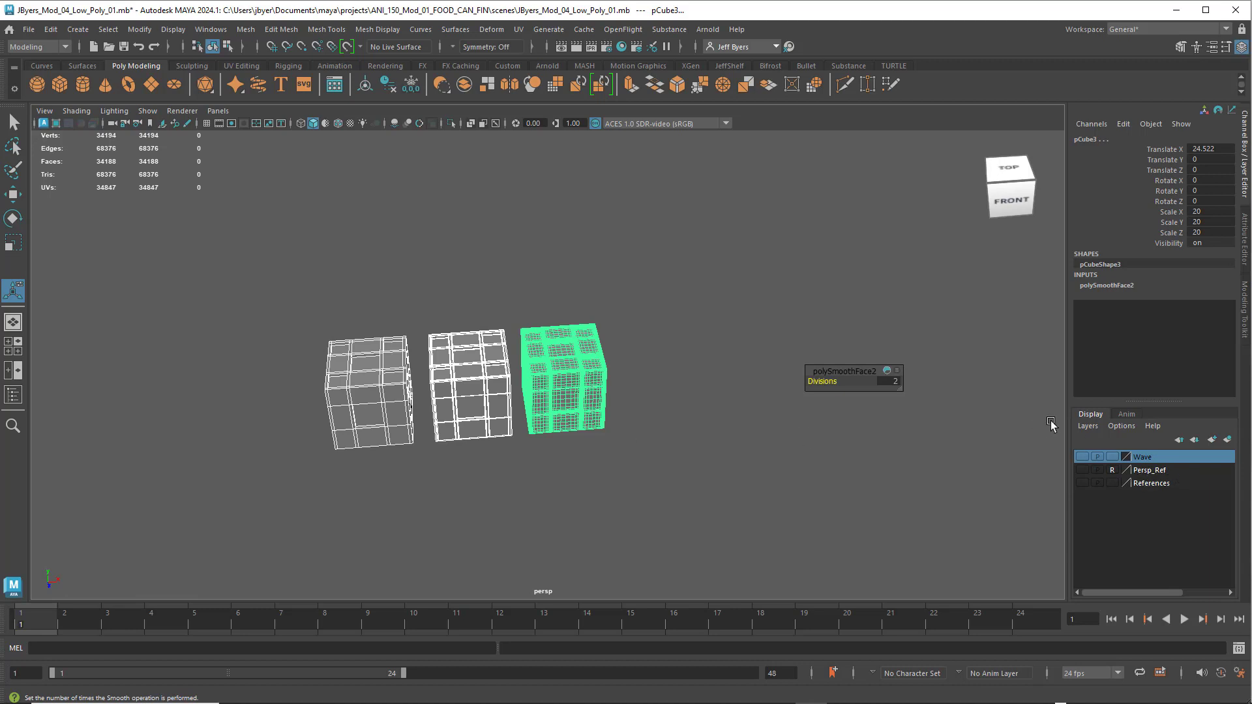
click(1228, 439)
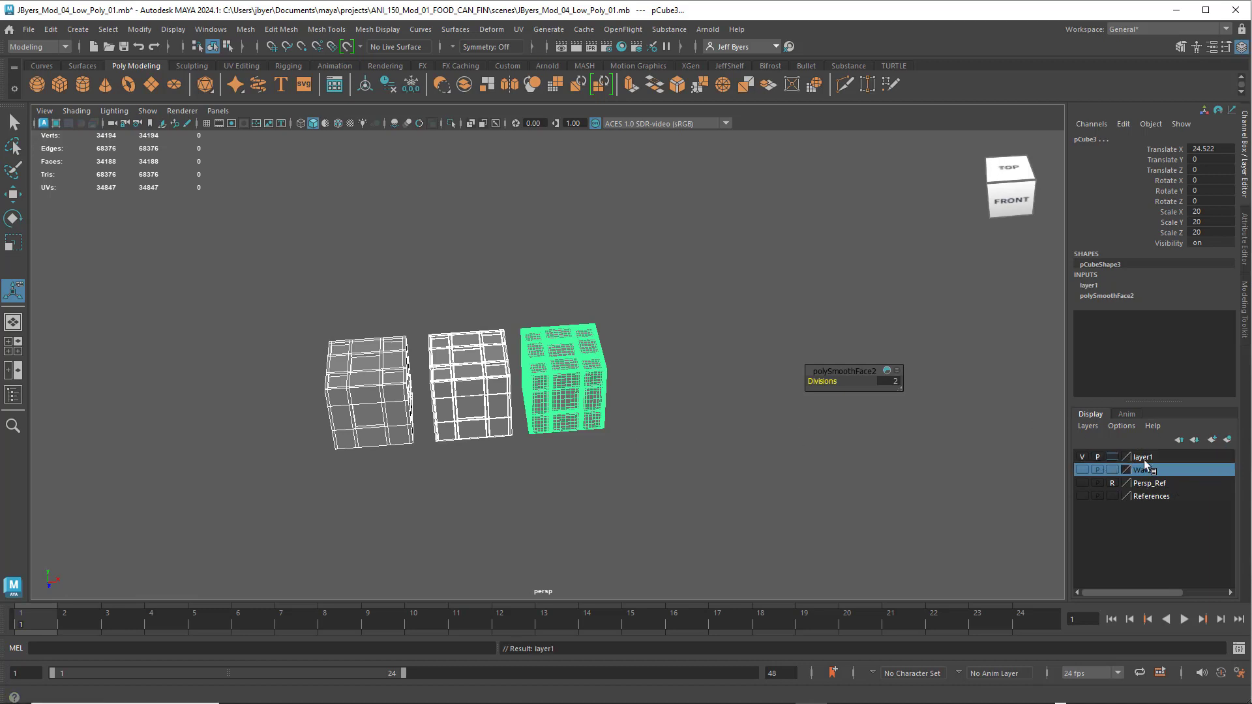
double_click(1143, 457)
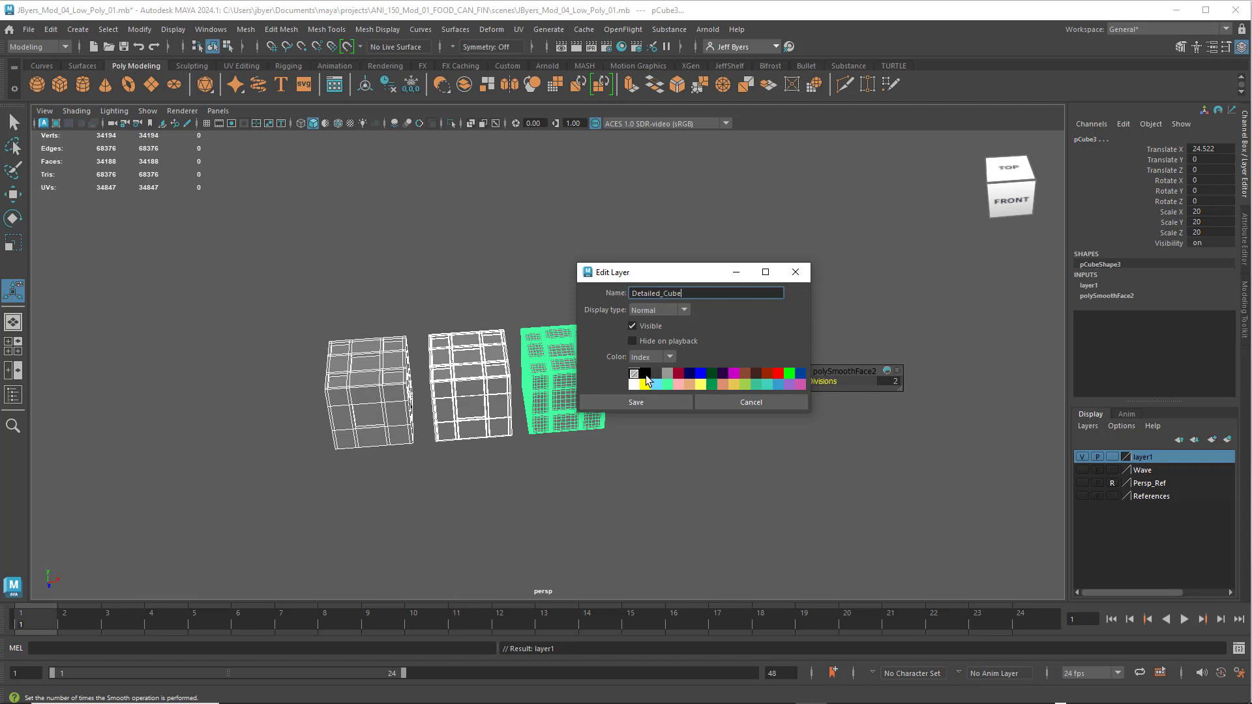
click(667, 401)
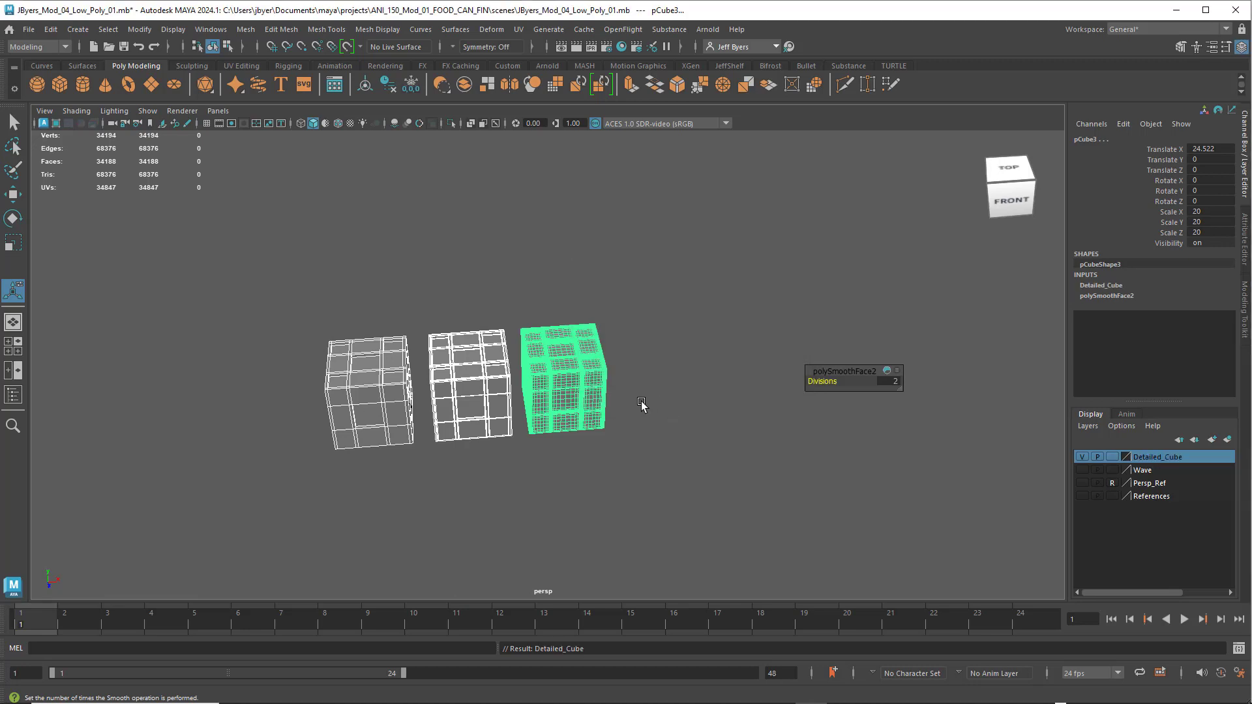
Delete the construction history of all three cubes and deselect them.
drag(334, 284, 722, 442)
click(393, 86)
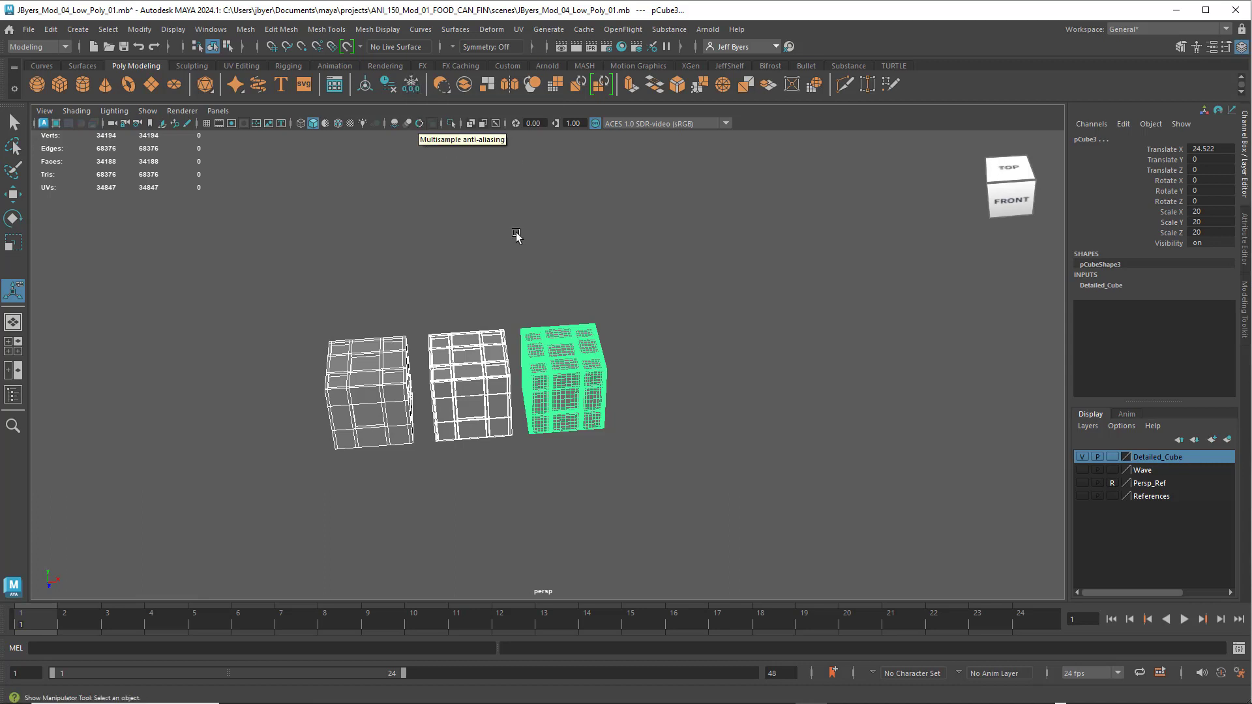
click(688, 369)
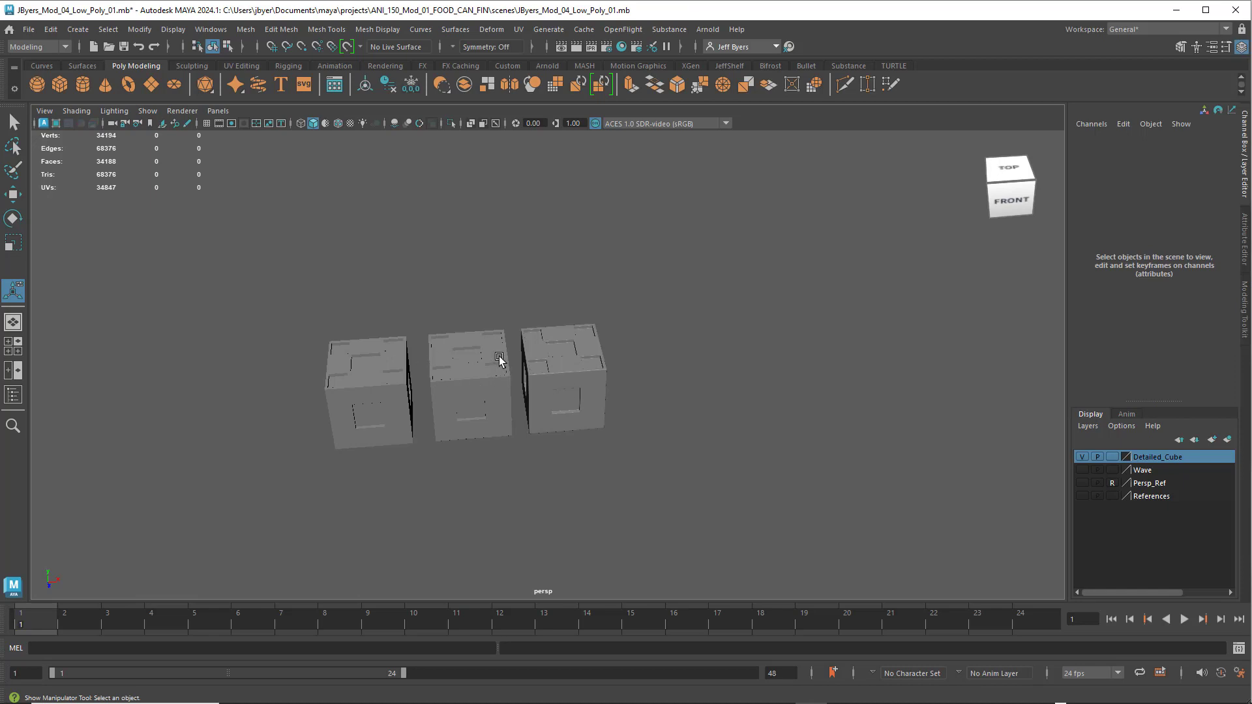
Hide the Detailed_Cube layer and show it again to check which objects it controls.
mouse_move(654, 373)
alt+mouse_down()
mouse_move(604, 361)
mouse_move(632, 366)
alt+mouse_up()
click(1082, 458)
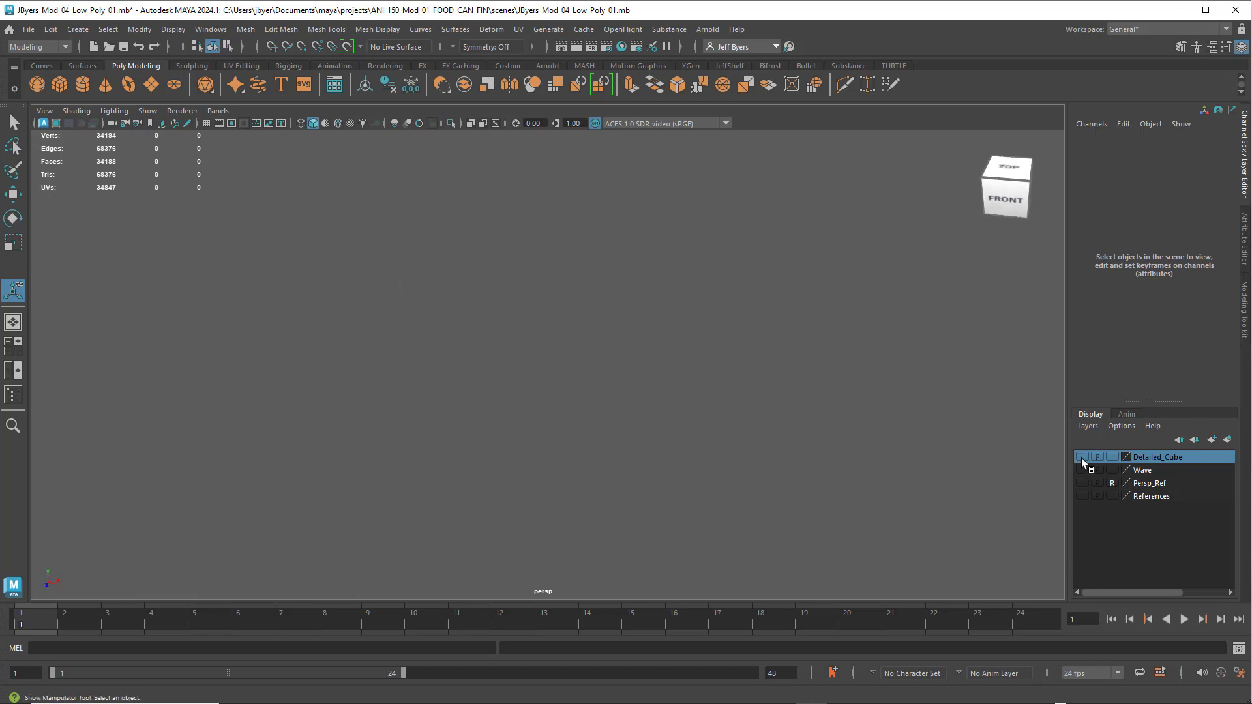
click(1082, 458)
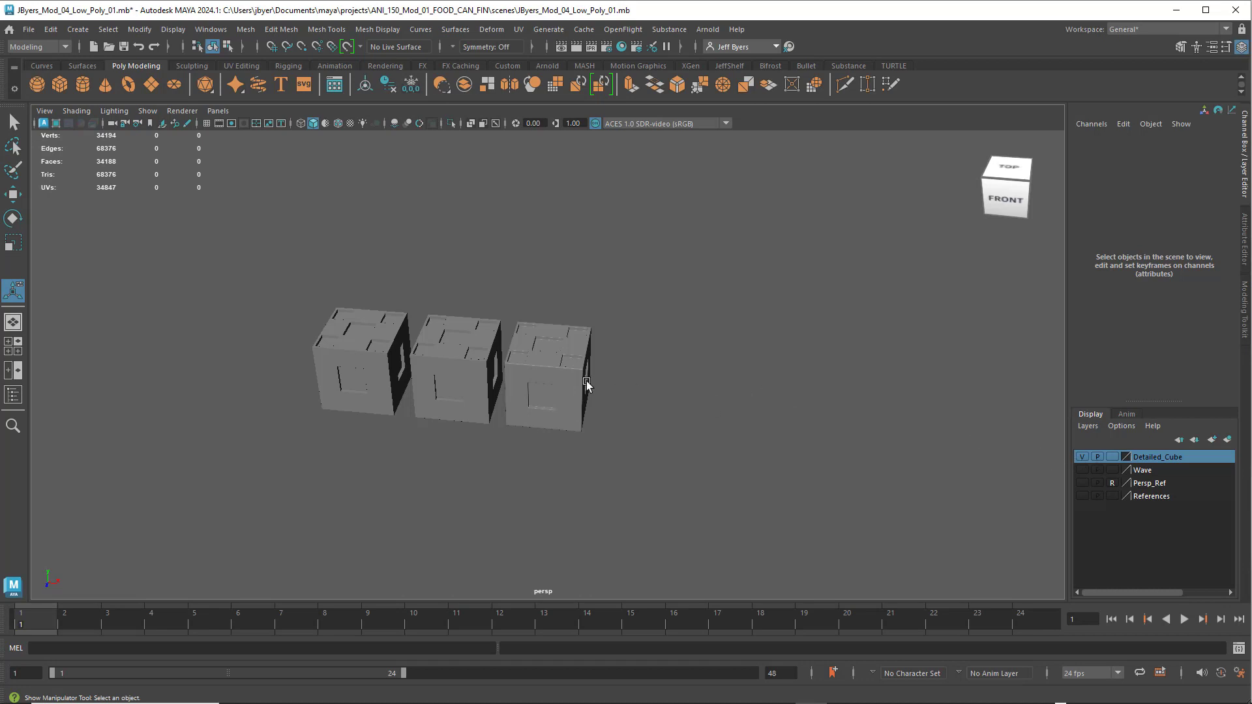
Select each of the three cubes in turn to compare the low-poly, edge-loop and smoothed wireframes and polygon counts.
mouse_move(587, 384)
alt+mouse_down()
mouse_move(576, 372)
mouse_move(659, 372)
mouse_move(572, 379)
alt+mouse_up()
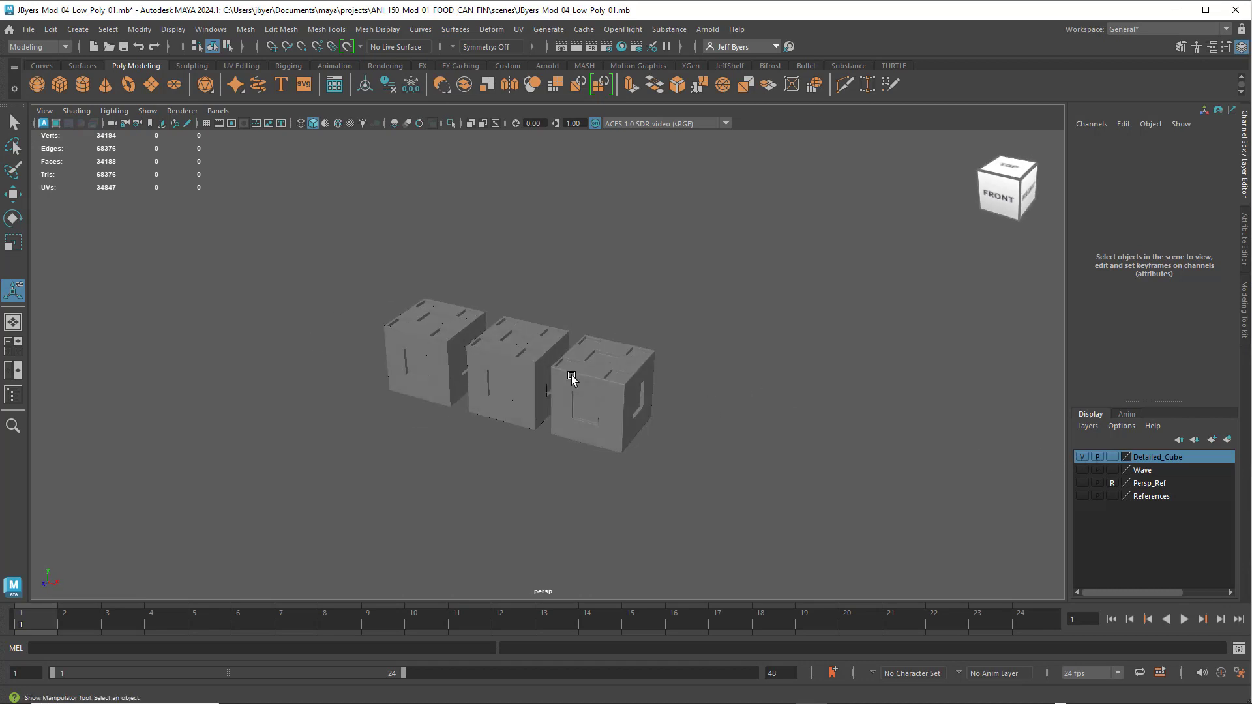
click(504, 373)
click(426, 352)
click(584, 395)
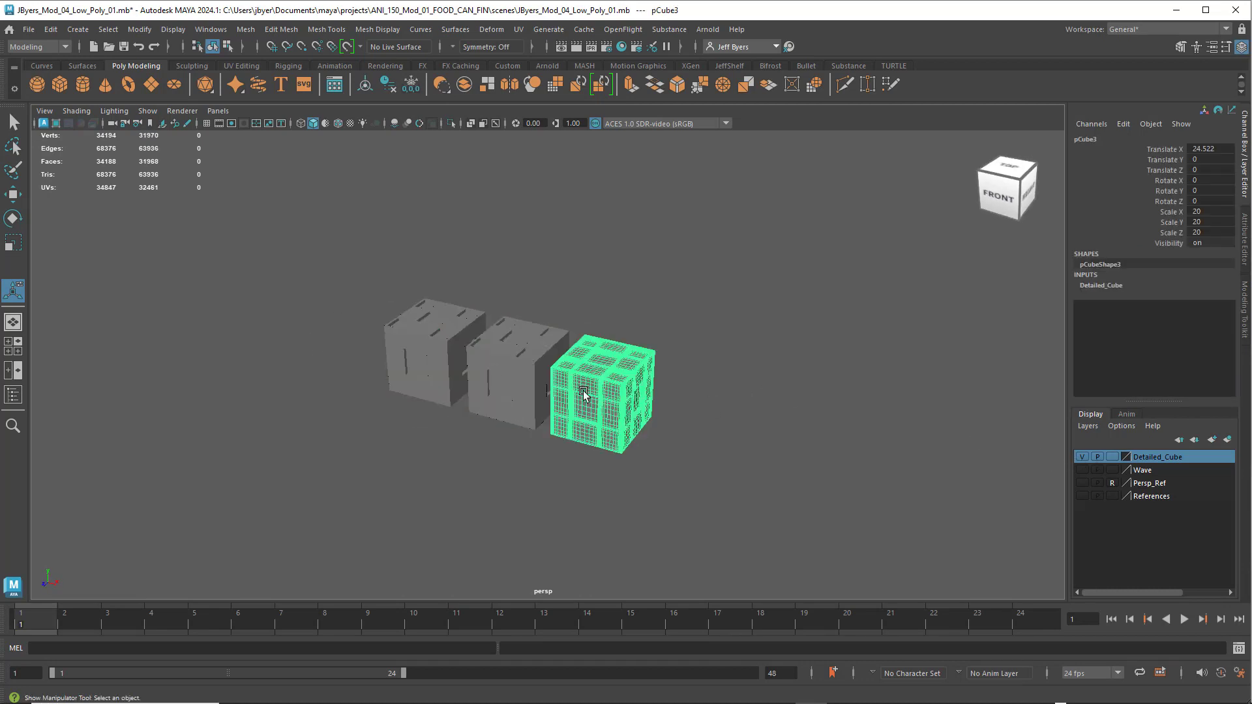
click(520, 378)
click(408, 351)
click(621, 401)
click(510, 403)
alt+drag(536, 409, 456, 392)
click(456, 391)
click(576, 390)
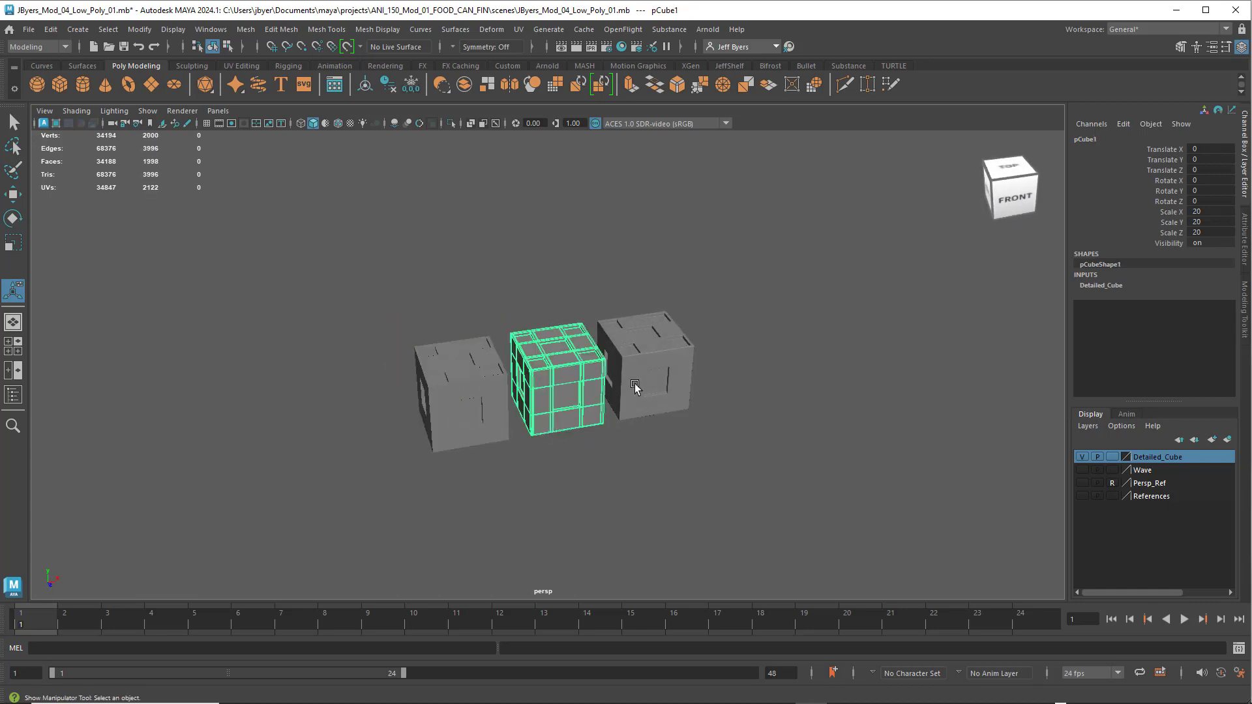
Alternate the selection between the low-poly, edge-loop and smoothed cubes to compare their vertex, edge and face counts.
click(636, 390)
click(480, 401)
click(557, 388)
click(665, 385)
click(490, 399)
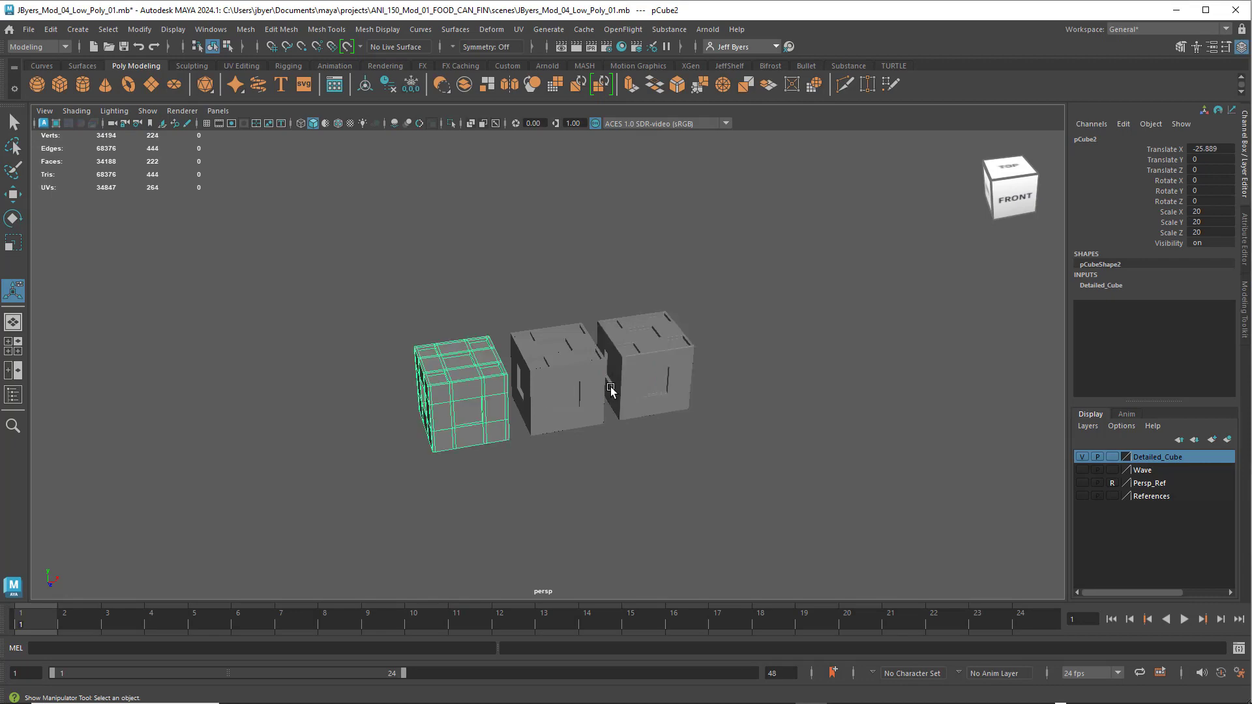
click(694, 381)
click(696, 381)
click(549, 392)
click(486, 395)
click(559, 390)
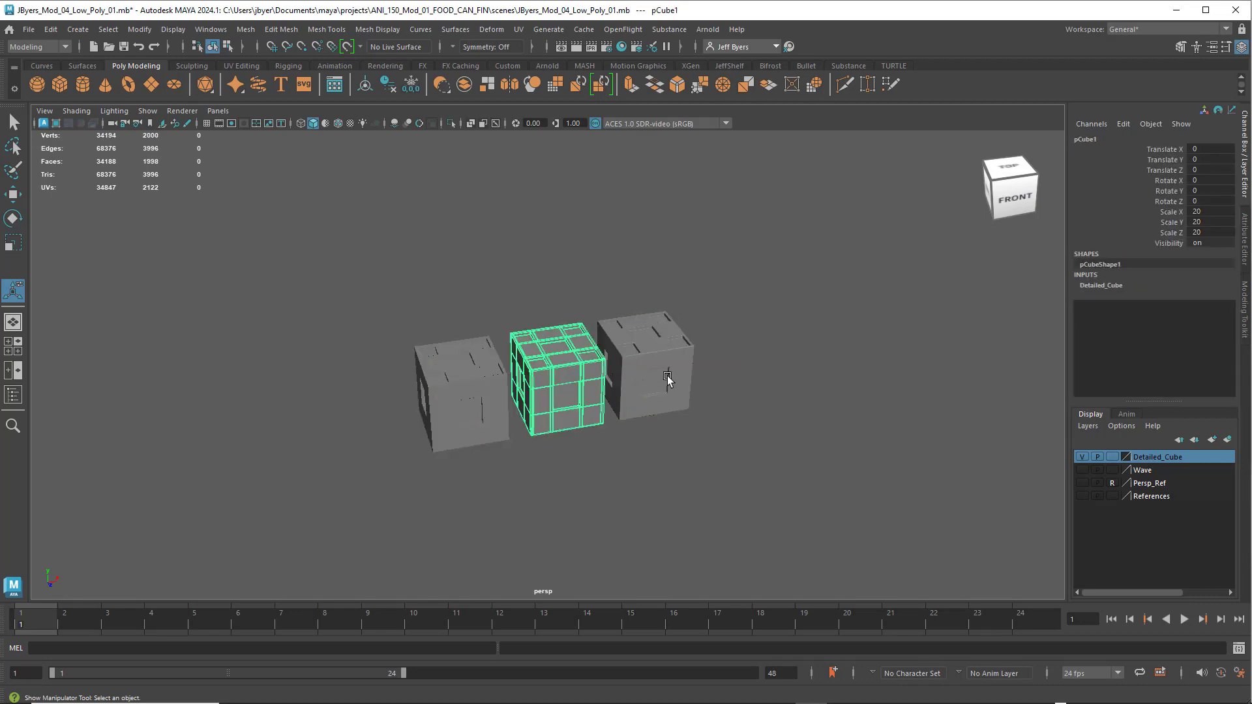
click(674, 383)
Examine the three cubes up close from both sides, selecting them individually to compare their edge layout and recesses.
alt+drag(725, 407, 477, 382)
scroll(636, 395, up, 5)
click(427, 384)
click(173, 332)
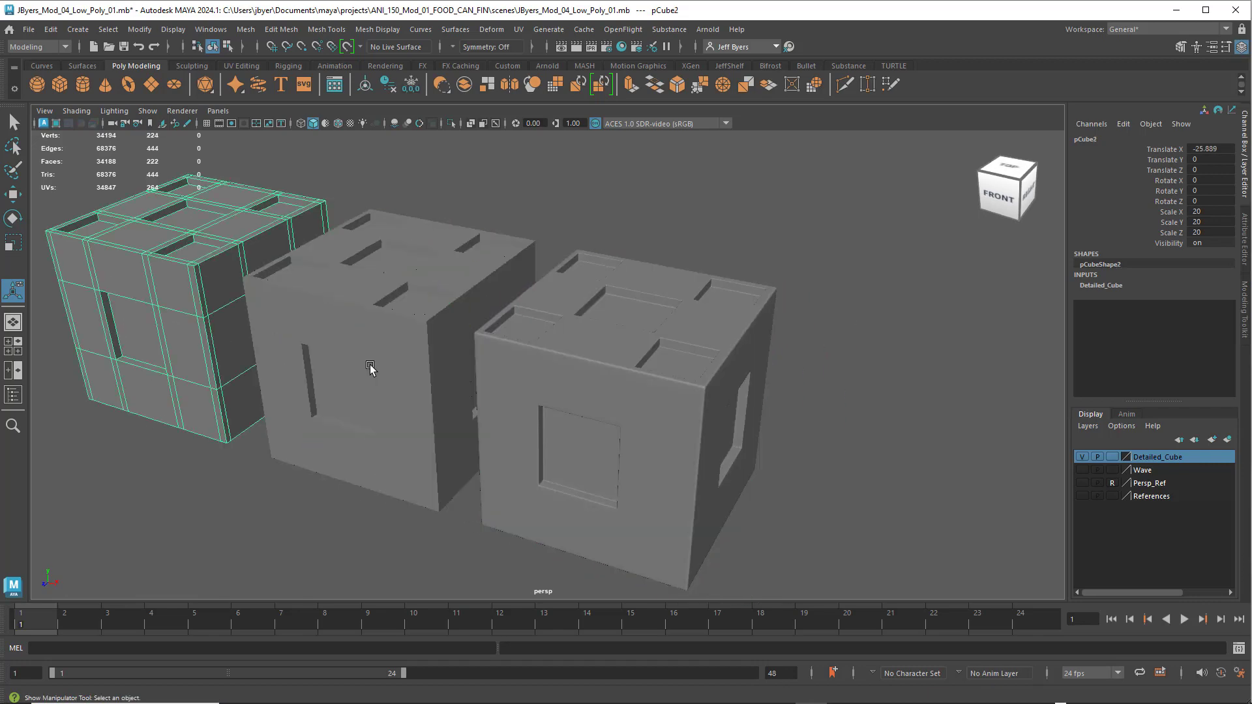
click(546, 392)
click(146, 334)
click(369, 342)
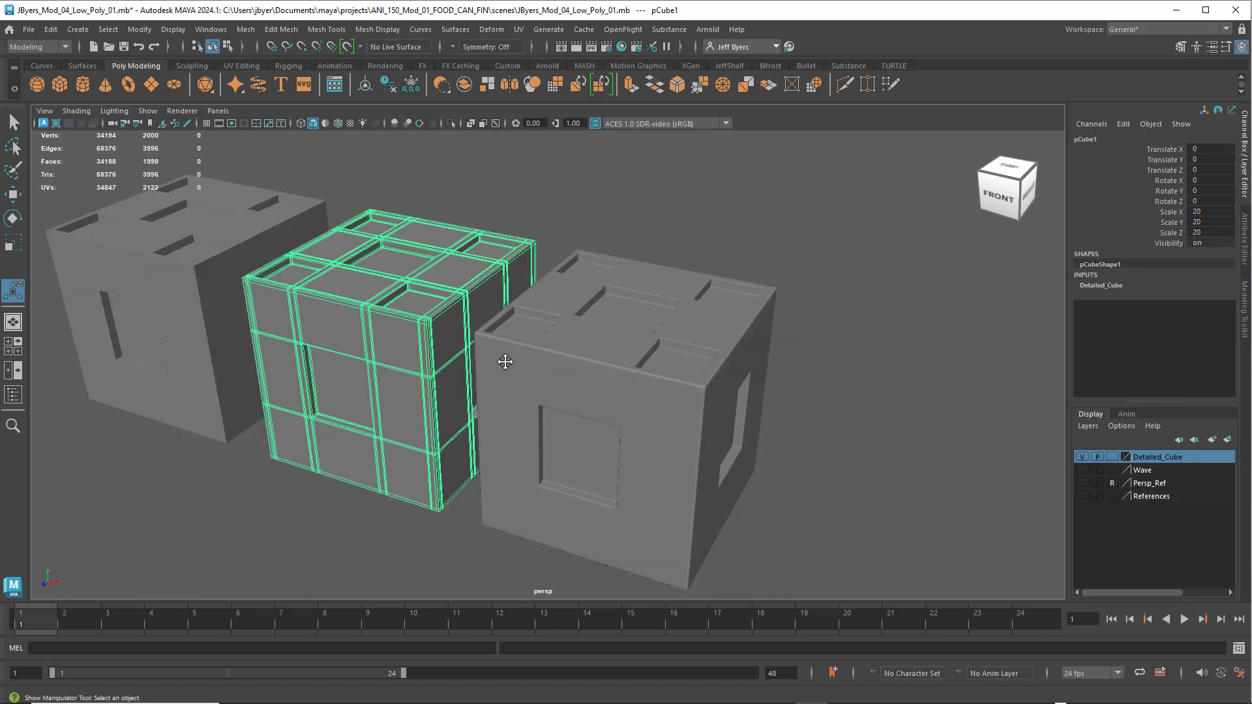
alt+drag(502, 362, 571, 370)
right_drag(571, 369, 560, 414)
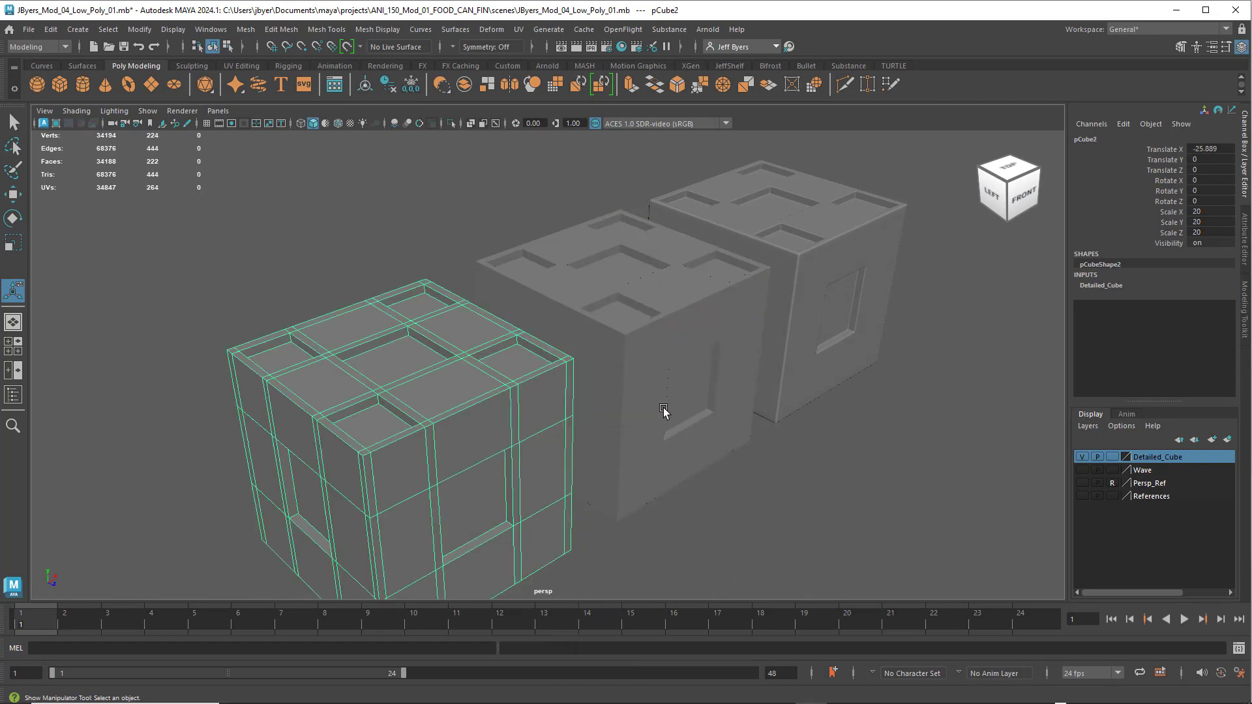
scroll(664, 411, down, 4)
alt+drag(668, 413, 583, 411)
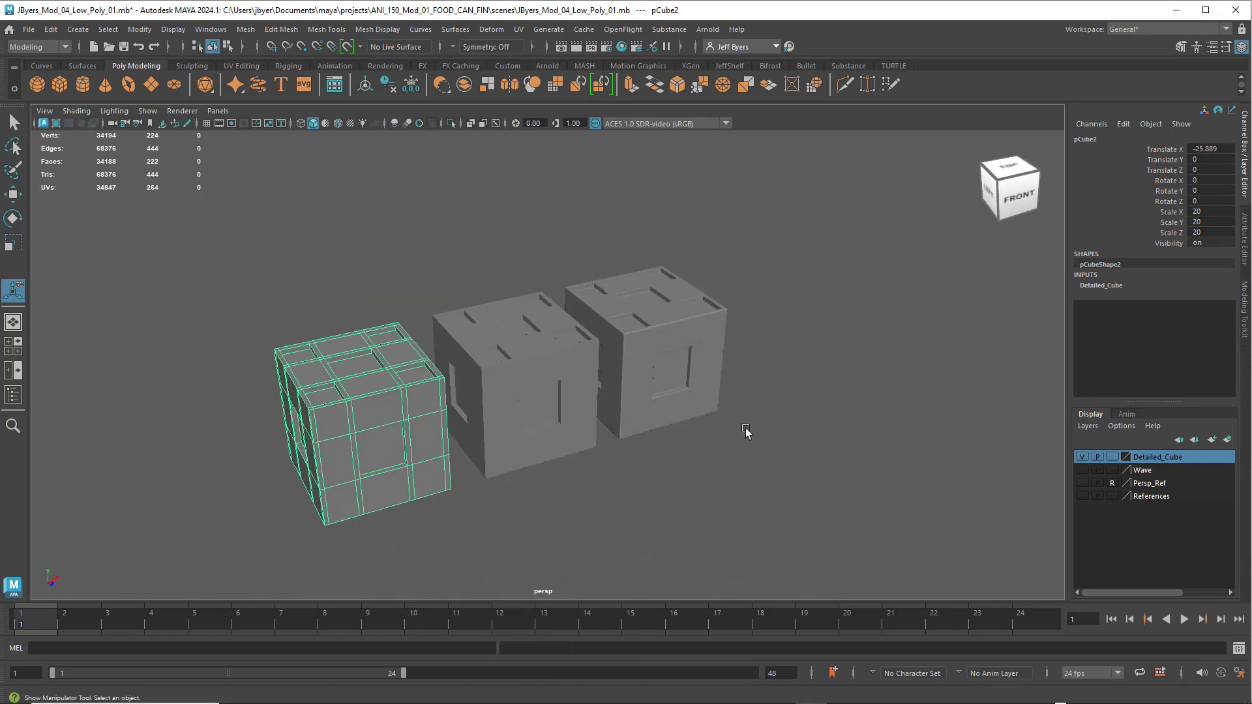